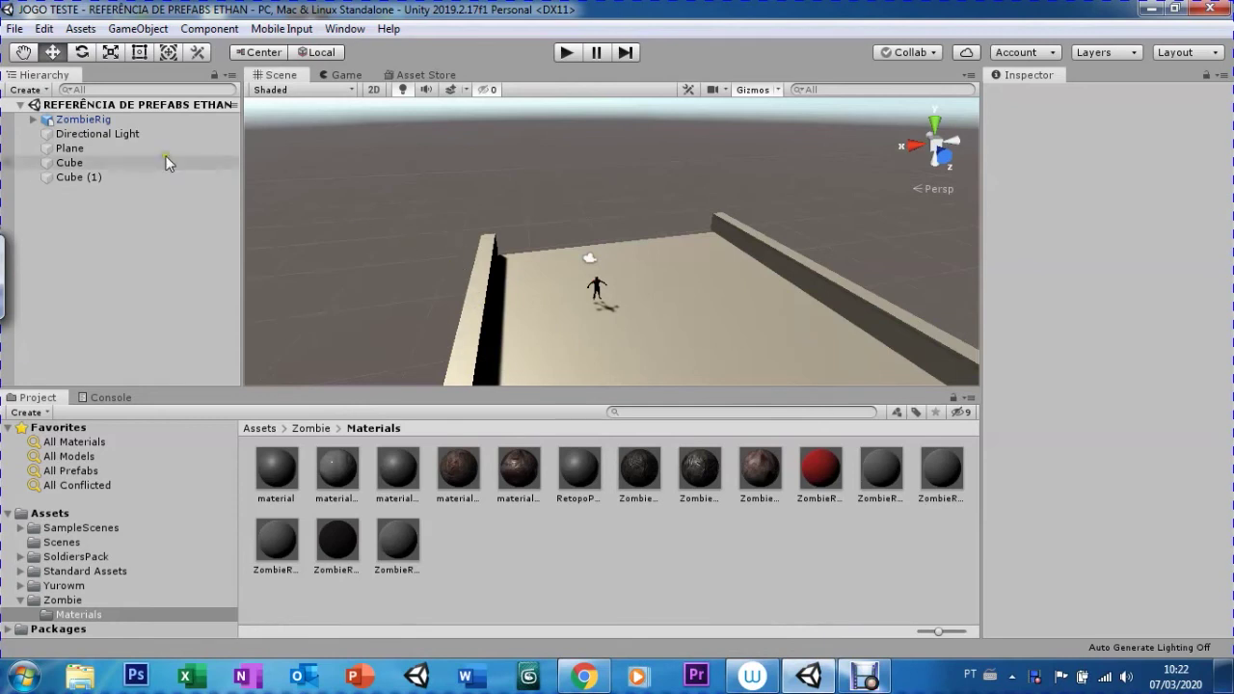
# - Create a new 3D Object > Terrain from the Hierarchy's context menu
pyautogui.rightClick(104, 223)
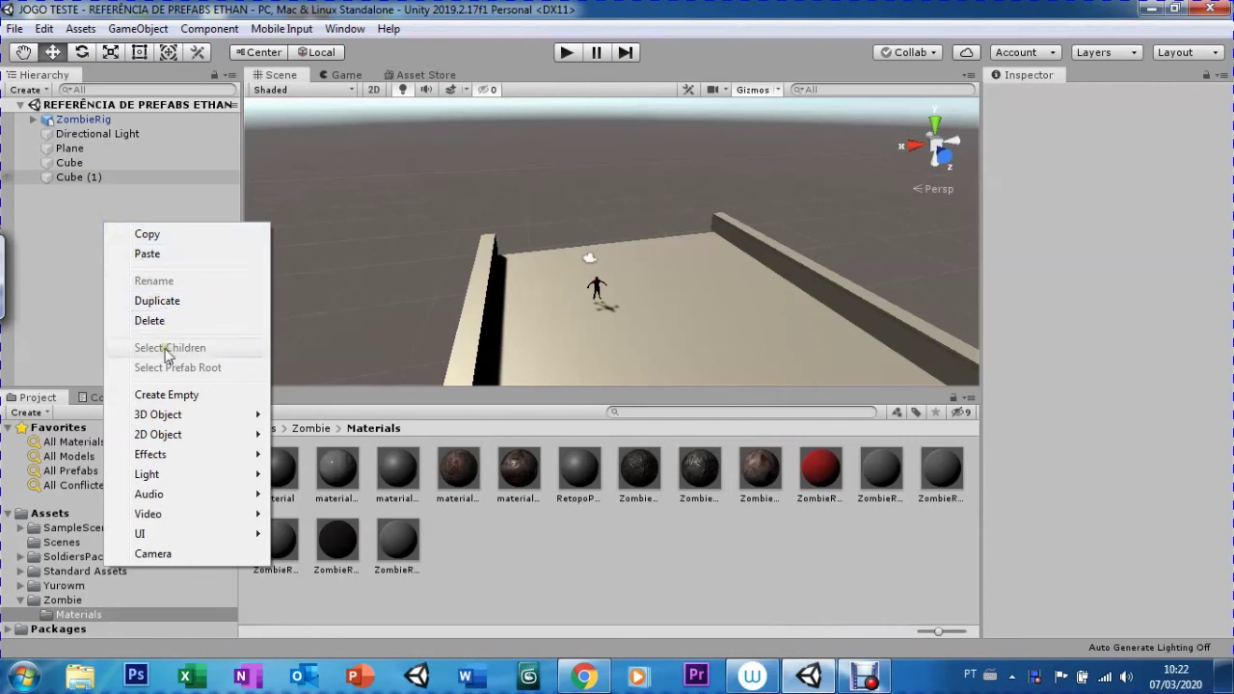
pyautogui.moveTo(162, 415)
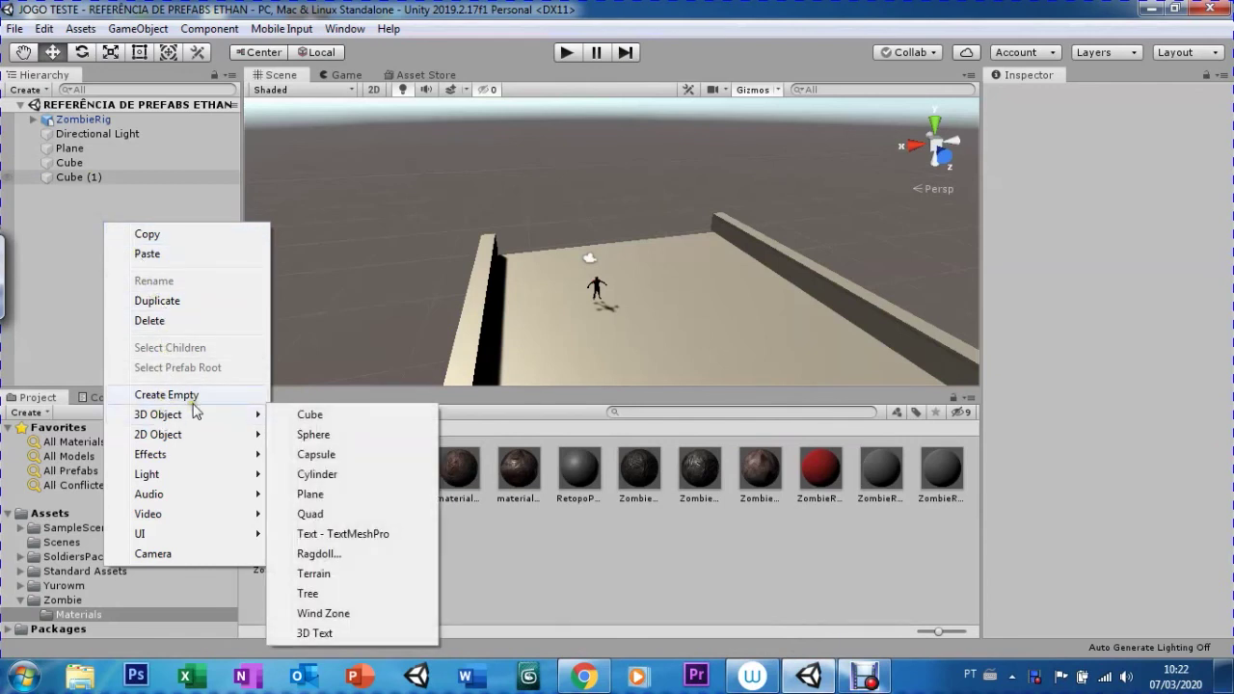
pyautogui.click(319, 578)
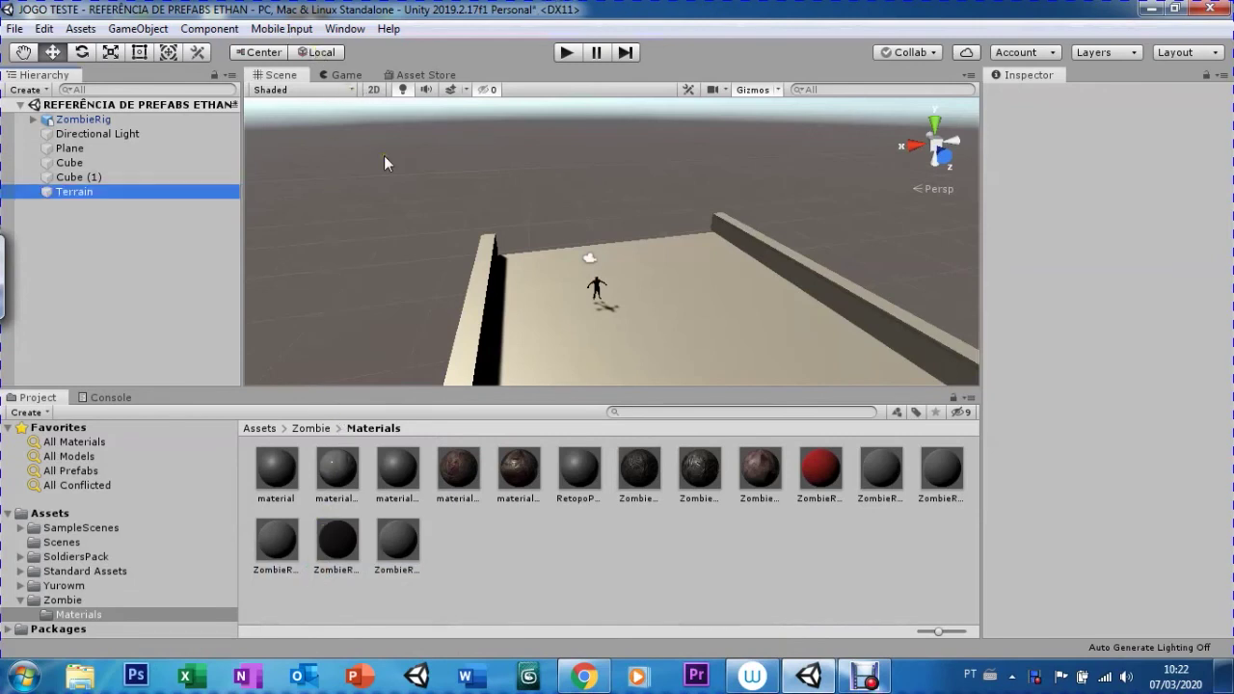
# - Frame the terrain, then lower it and slide it back and sideways with the Move tool
pyautogui.doubleClick(57, 192)
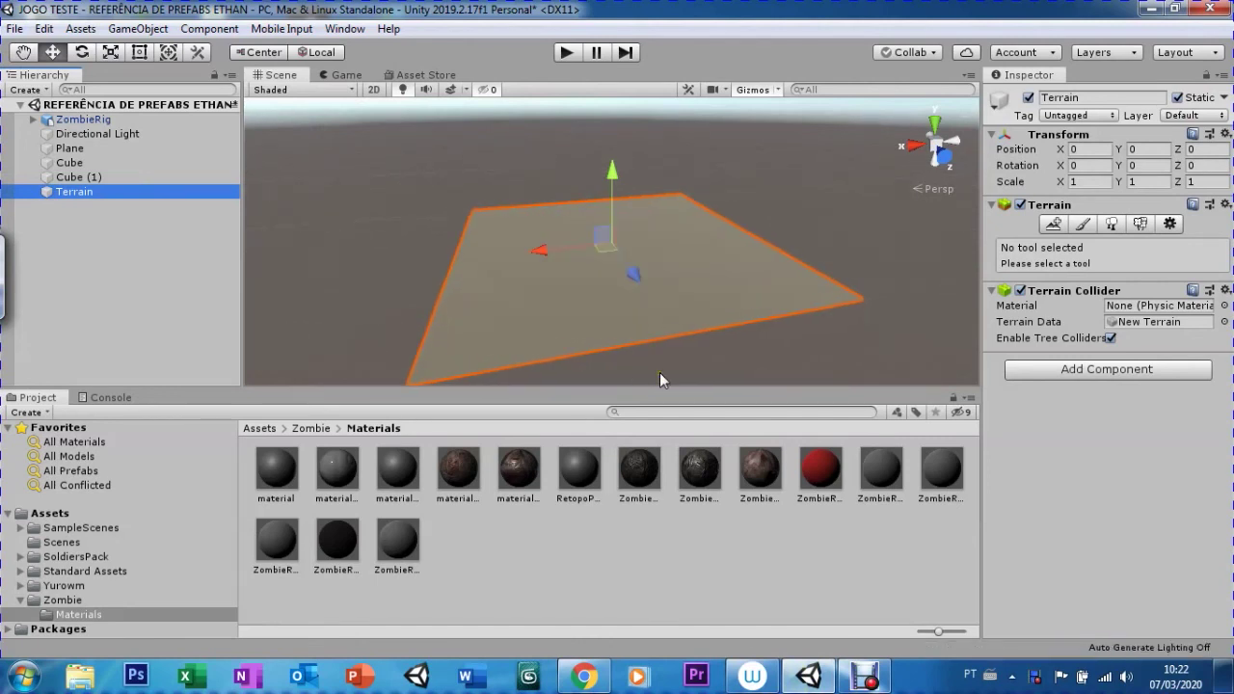
pyautogui.moveTo(609, 173); pyautogui.dragTo(606, 196)
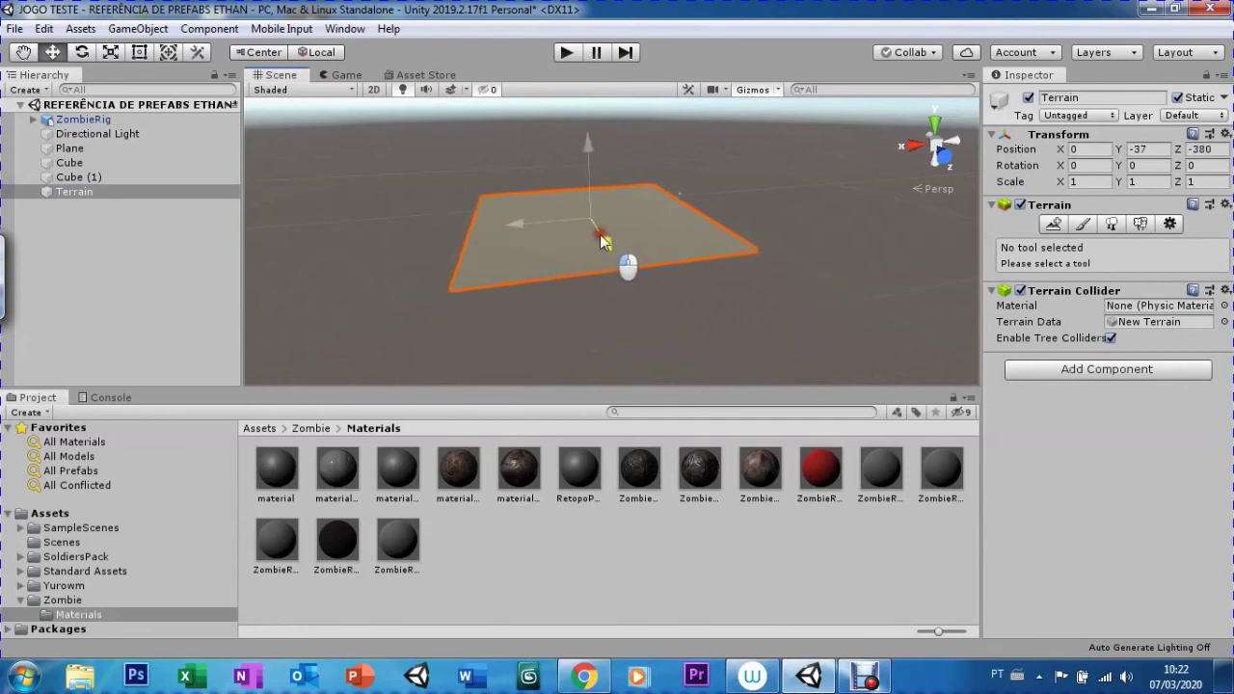
pyautogui.moveTo(637, 287); pyautogui.dragTo(620, 231)
pyautogui.click(570, 205)
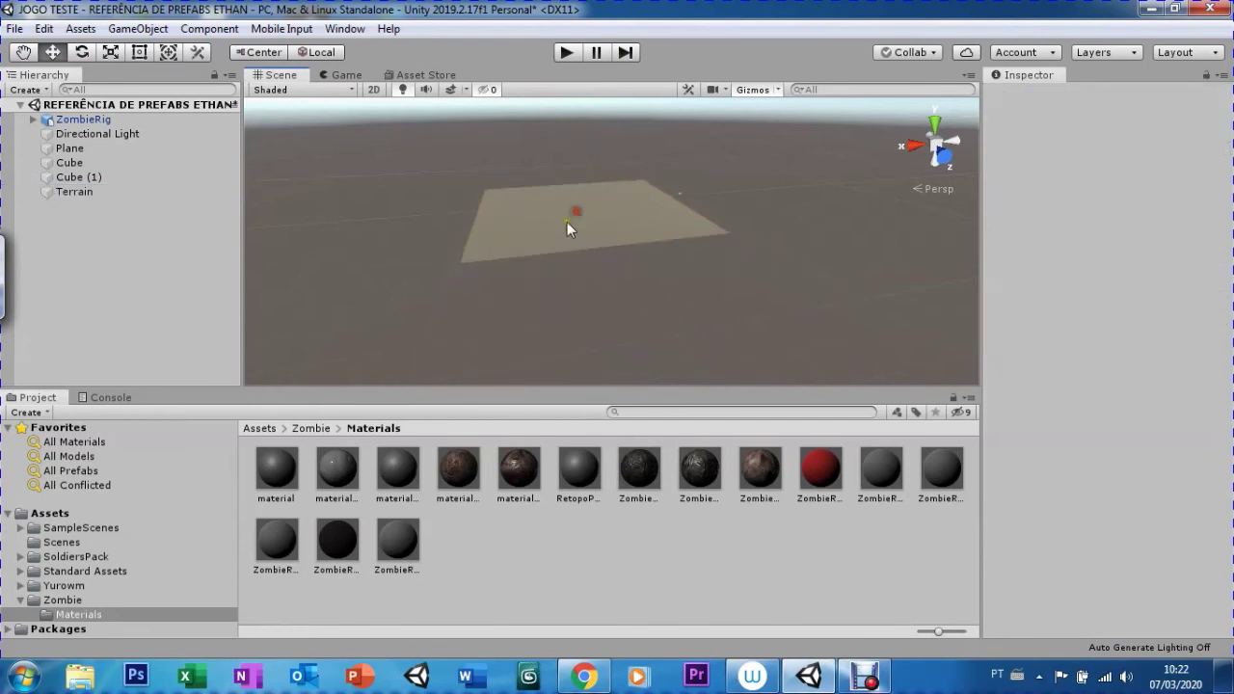
pyautogui.click(544, 218)
pyautogui.moveTo(510, 213); pyautogui.dragTo(642, 215)
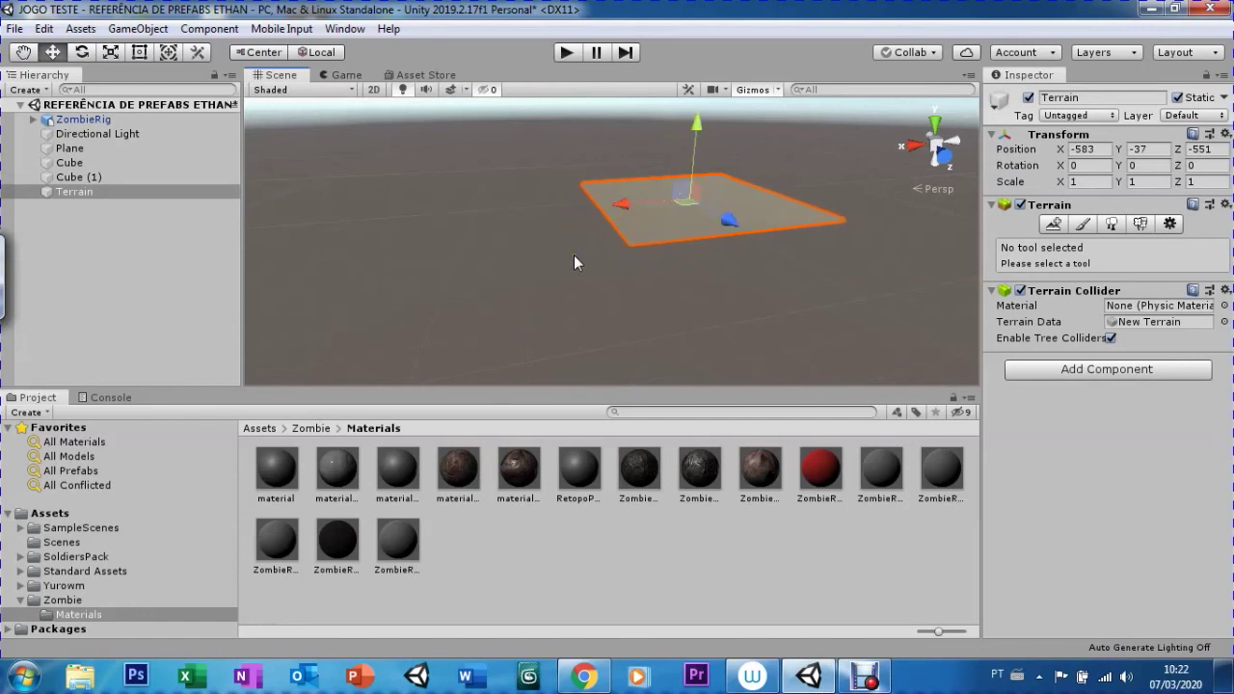
# - Re-frame and push the terrain further back to position -542, -37, -672
pyautogui.doubleClick(62, 193)
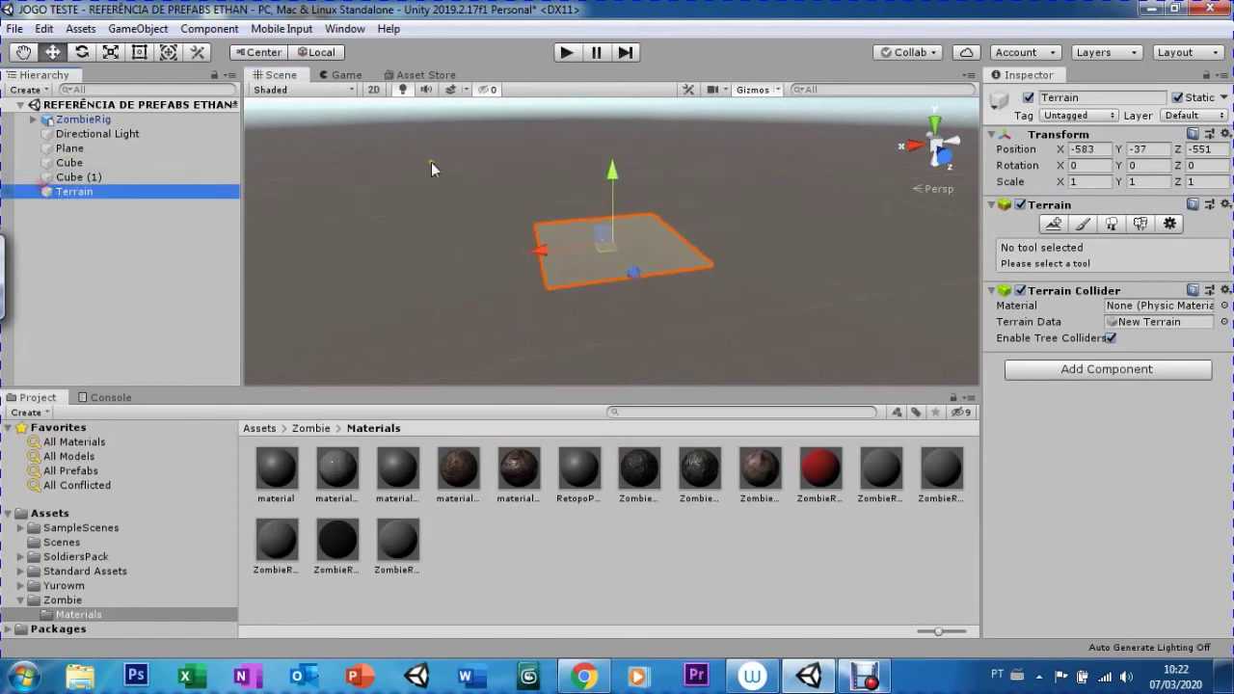
pyautogui.scroll(1, 543, 206)
pyautogui.scroll(1, 544, 206)
pyautogui.scroll(2, 544, 206)
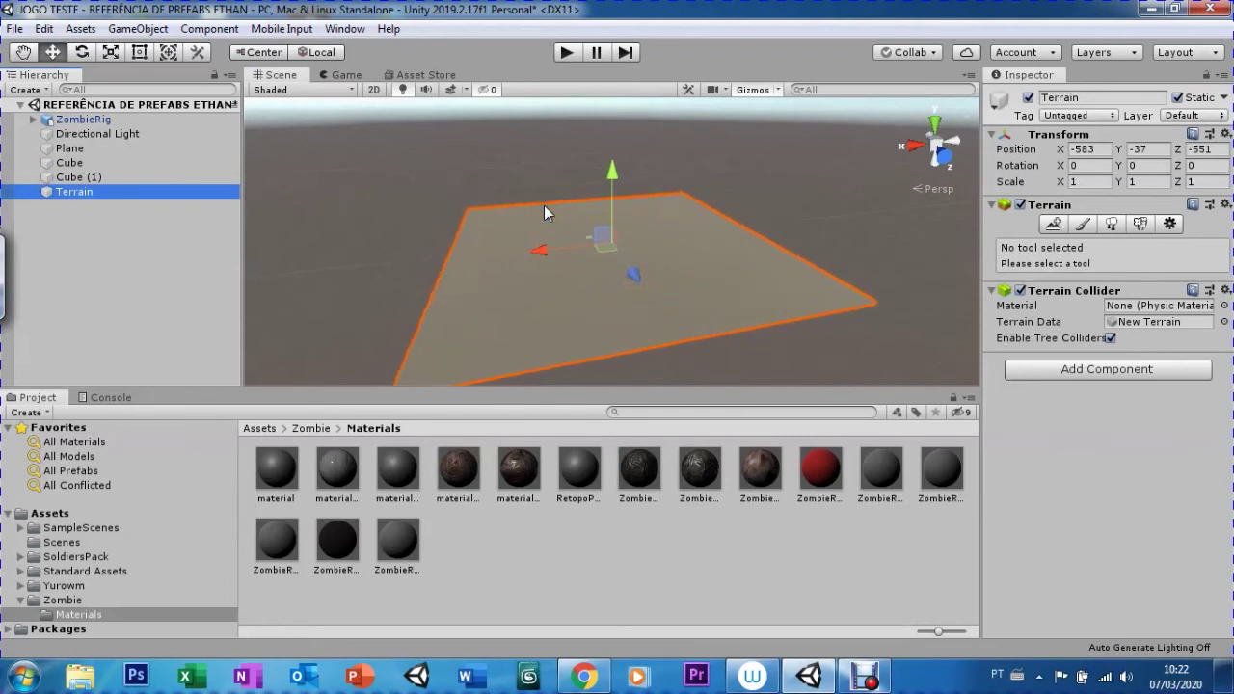
pyautogui.scroll(2, 544, 207)
pyautogui.scroll(2, 544, 206)
pyautogui.scroll(1, 600, 191)
pyautogui.moveTo(633, 279)
pyautogui.mouseDown()
pyautogui.moveTo(567, 232)
pyautogui.moveTo(520, 171)
pyautogui.mouseUp()
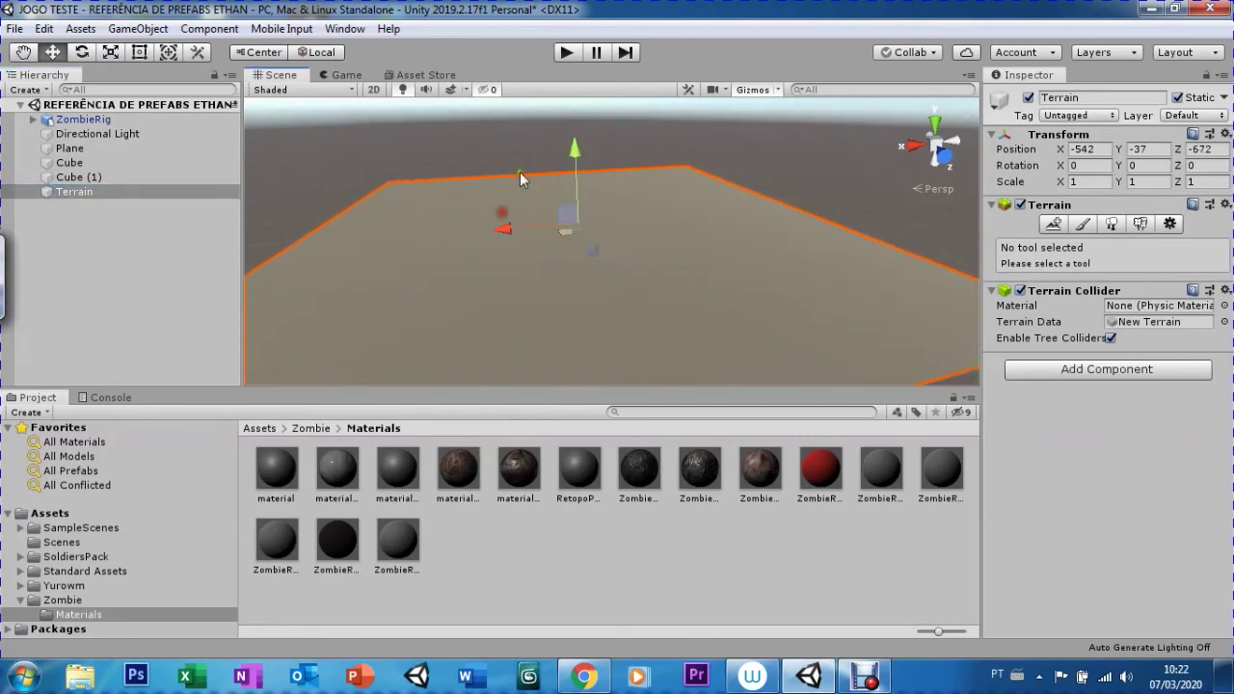
pyautogui.scroll(4, 486, 179)
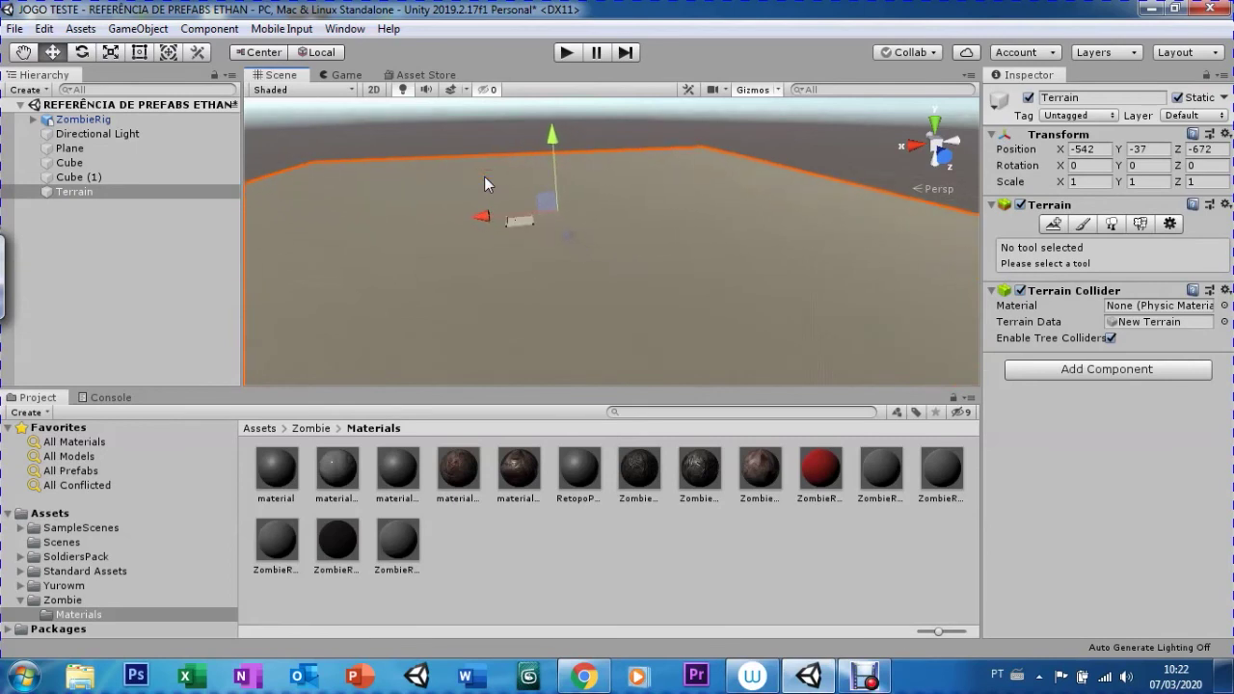
pyautogui.scroll(-3, 482, 236)
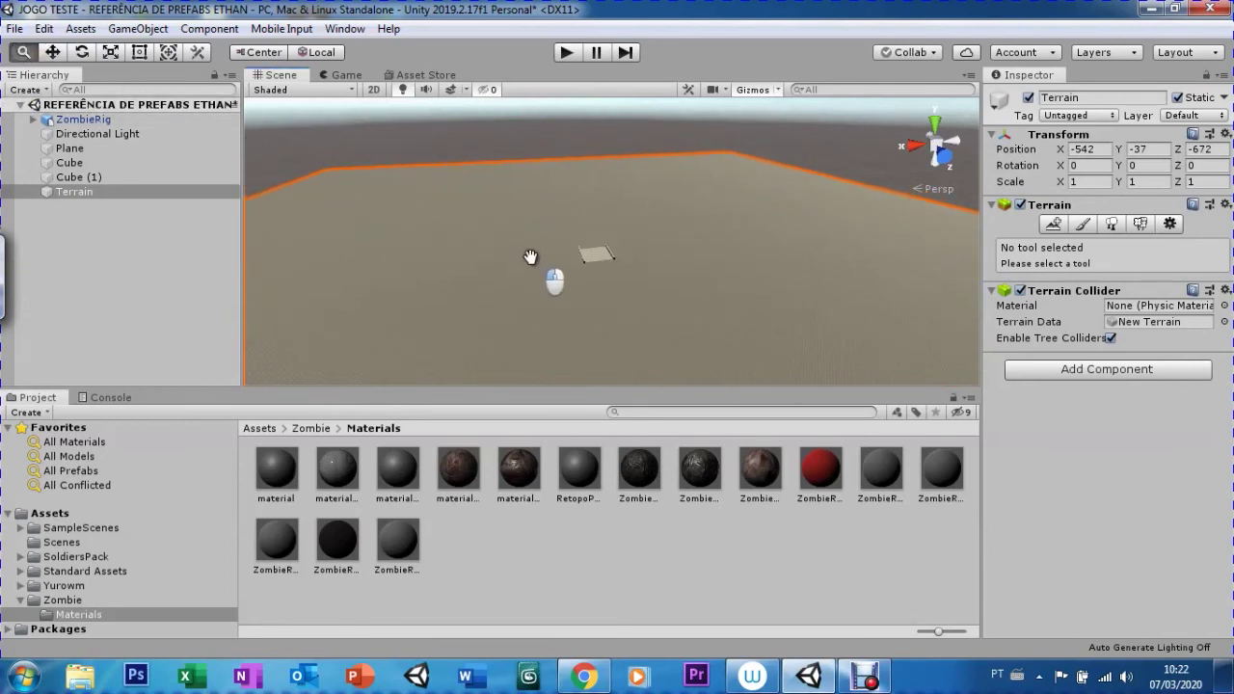
# - Delete the Plane, Cube and Cube (1) from the scene
pyautogui.click(61, 153)
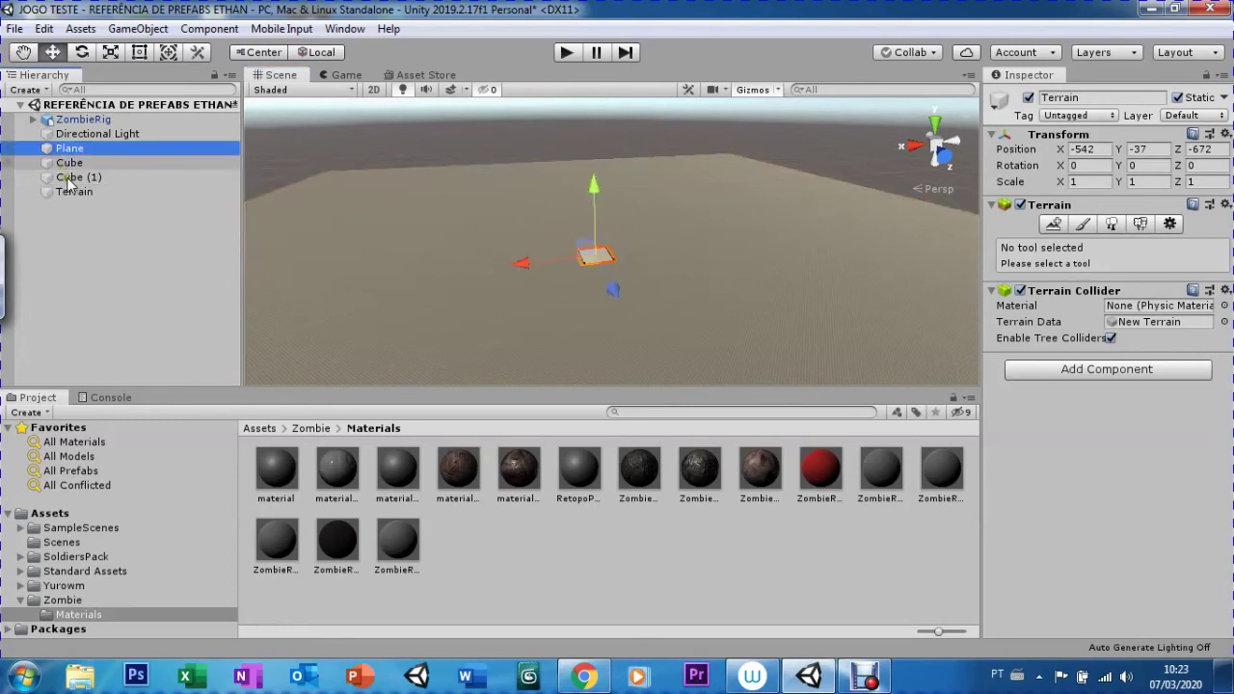
pyautogui.keyDown('shift'); pyautogui.click(65, 178); pyautogui.keyUp('shift')
pyautogui.press('Delete')
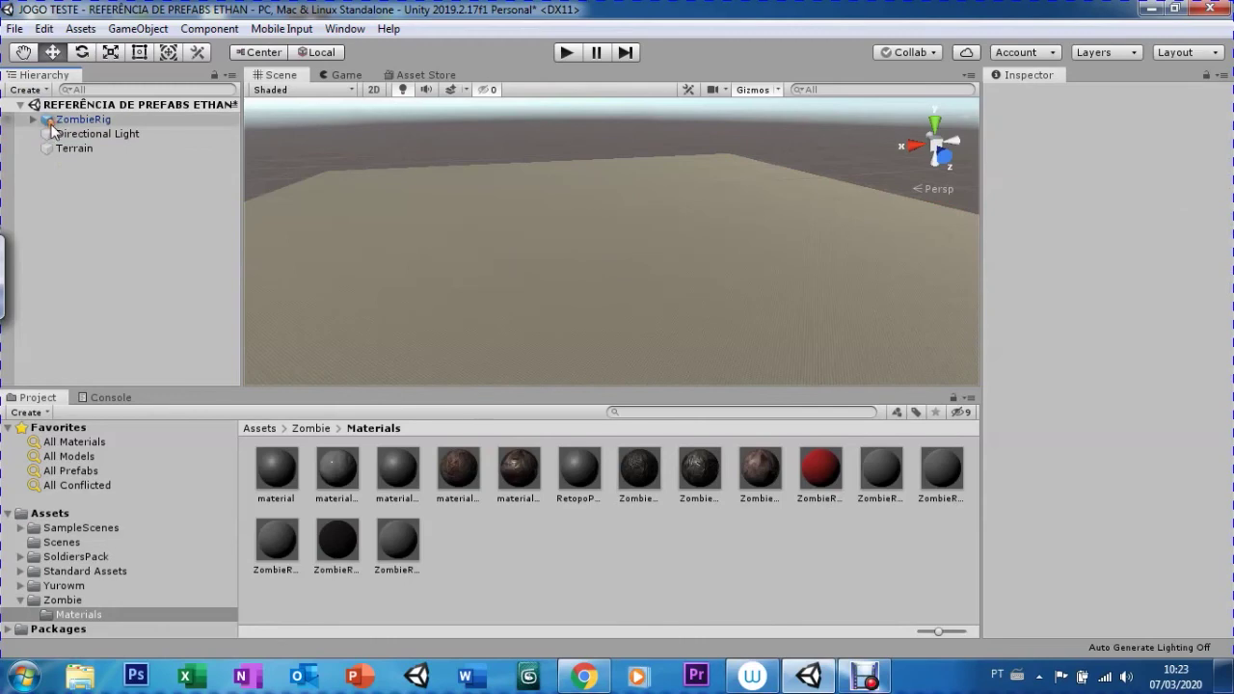
# - Frame and orbit around the ZombieRig, then play the scene in the Game view
pyautogui.click(53, 124)
pyautogui.press('f')
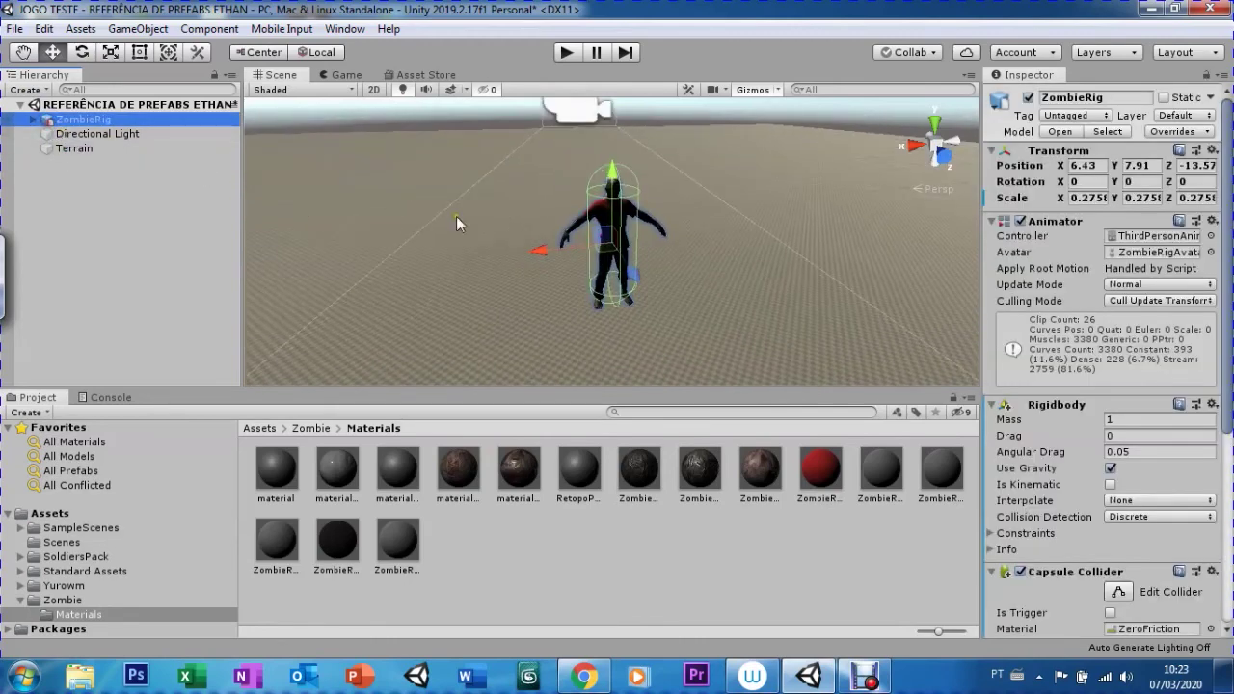
pyautogui.scroll(-5, 554, 307)
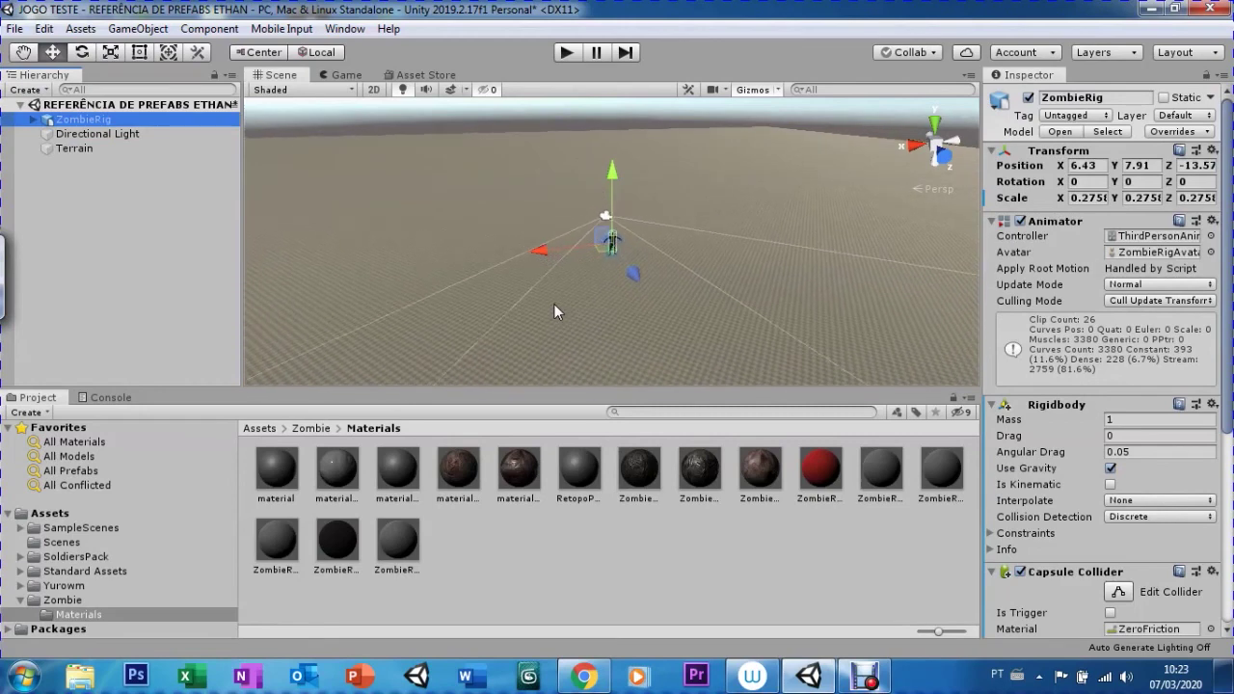
pyautogui.moveTo(496, 299)
pyautogui.keyDown('alt'); pyautogui.mouseDown()
pyautogui.moveTo(529, 259)
pyautogui.moveTo(326, 85)
pyautogui.mouseUp(); pyautogui.keyUp('alt')
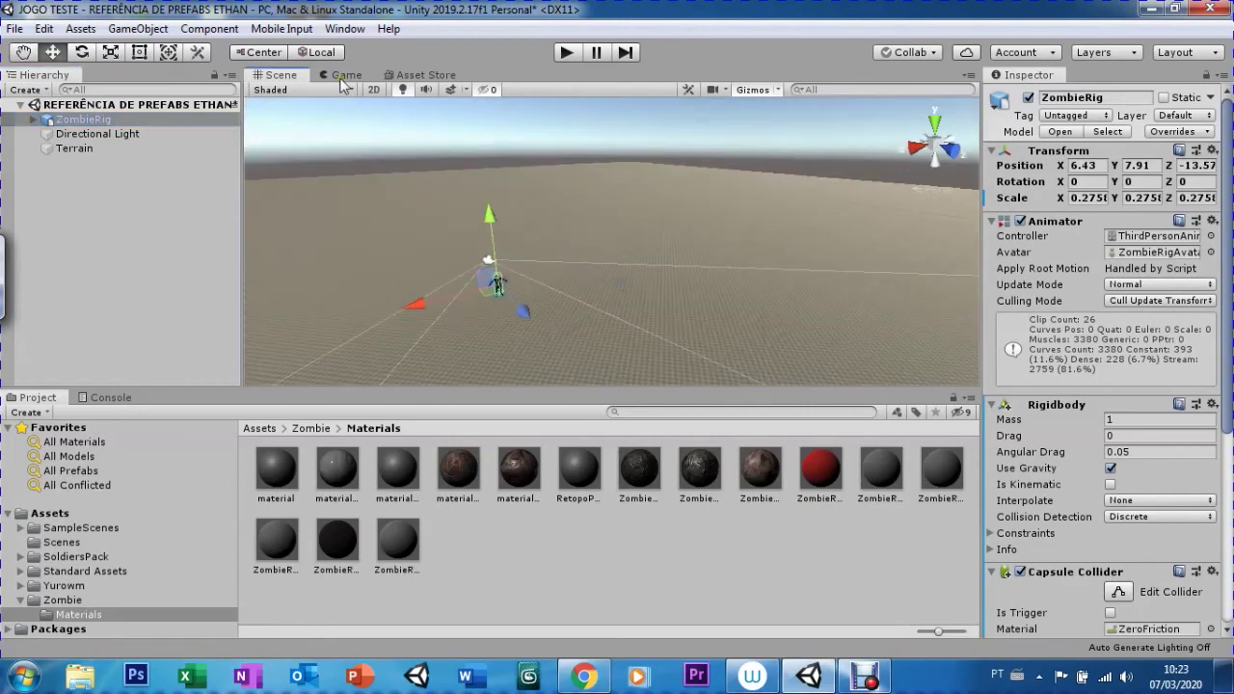
pyautogui.click(345, 76)
pyautogui.click(568, 55)
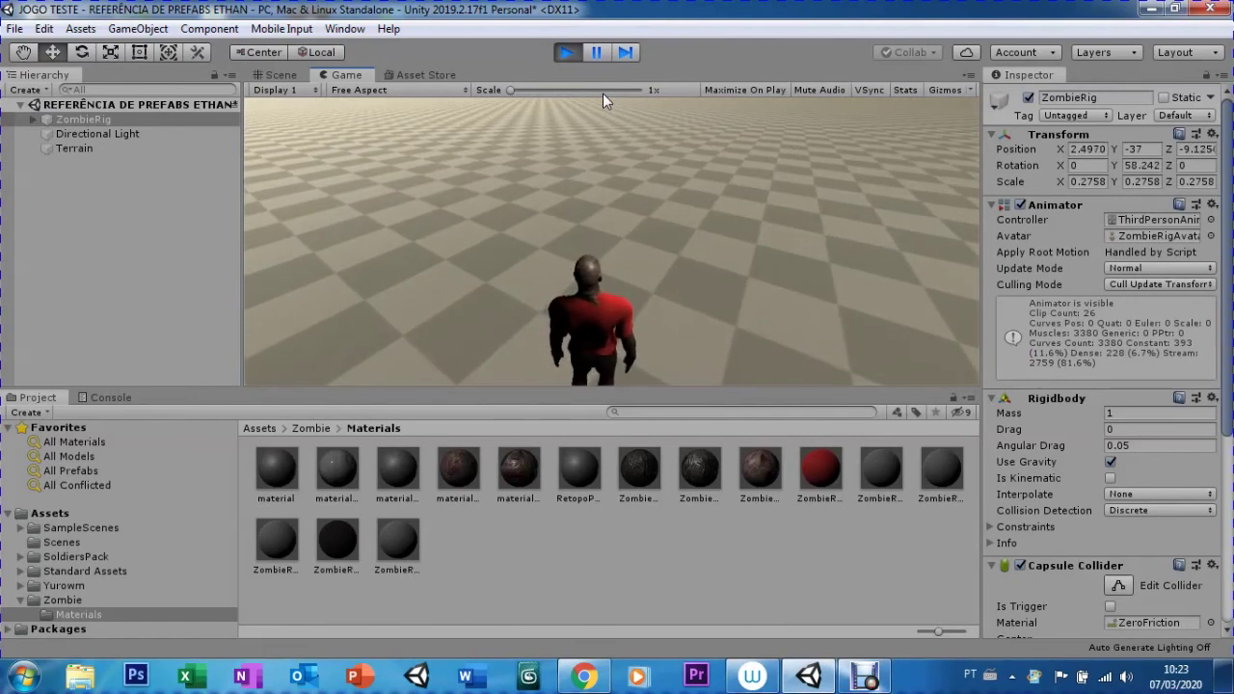
pyautogui.click(565, 52)
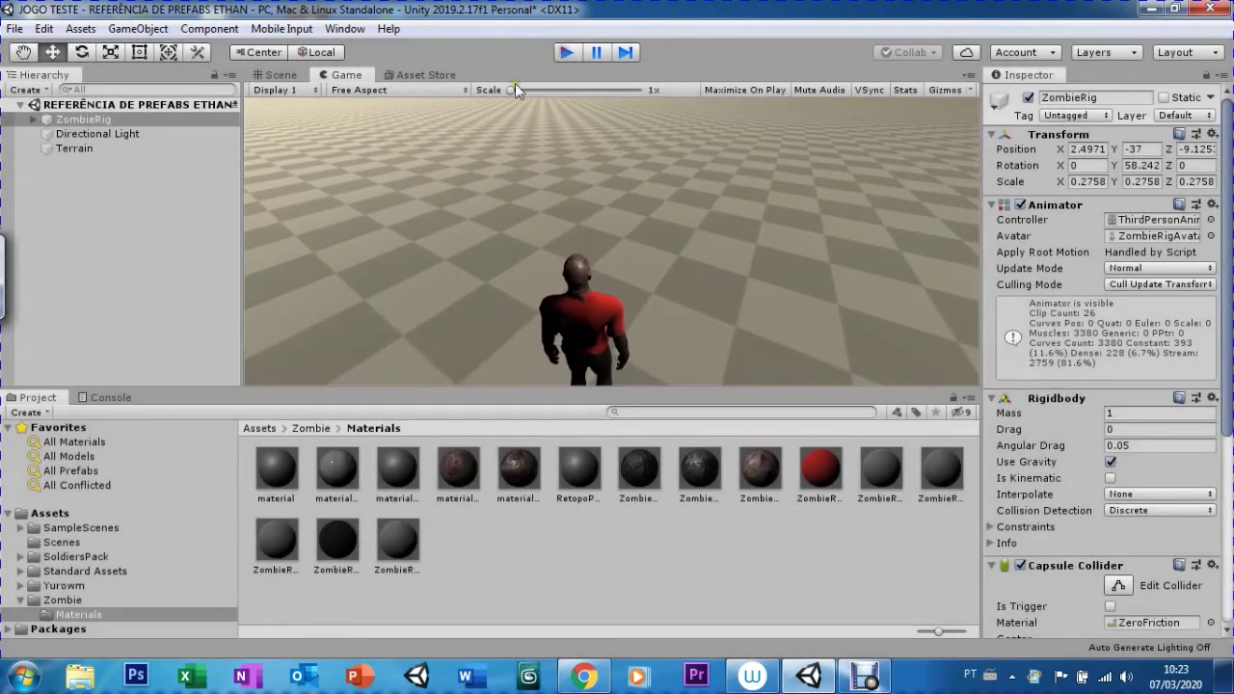
pyautogui.click(292, 76)
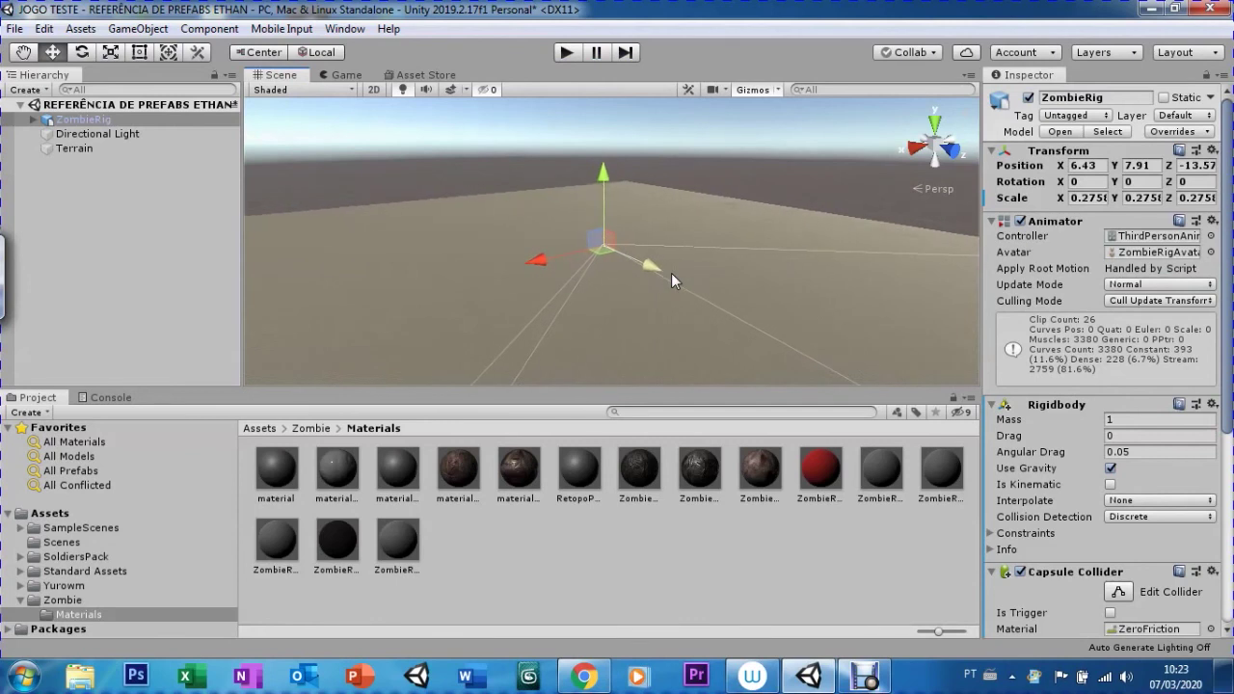
# - Use Create Neighbor Terrains to add a tile beyond the far edge, then undo it
pyautogui.click(554, 202)
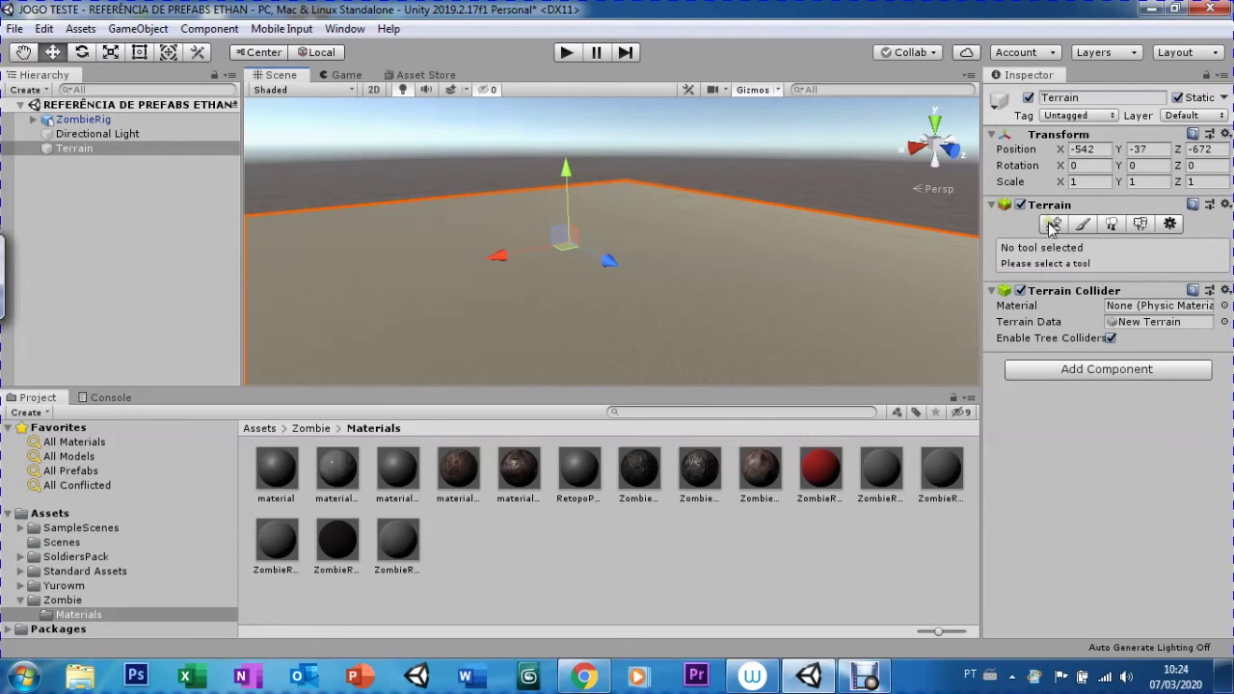
pyautogui.scroll(-2, 845, 285)
pyautogui.scroll(-2, 844, 286)
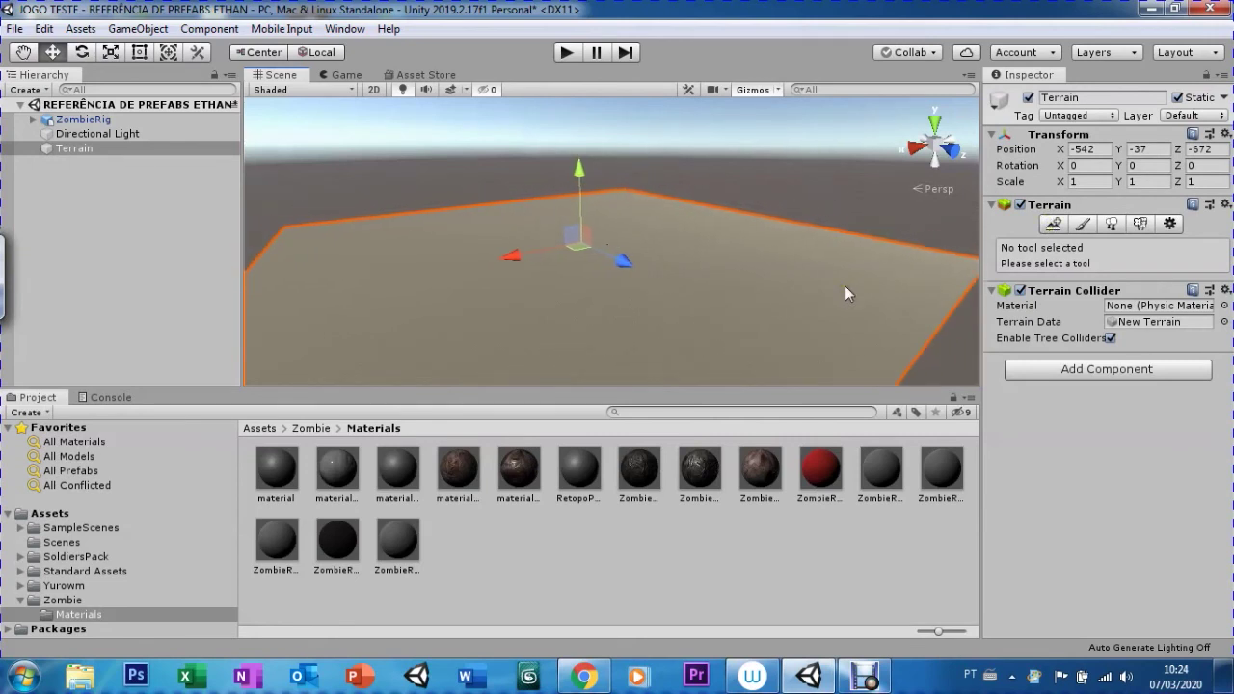
pyautogui.scroll(-3, 845, 285)
pyautogui.scroll(-1, 845, 286)
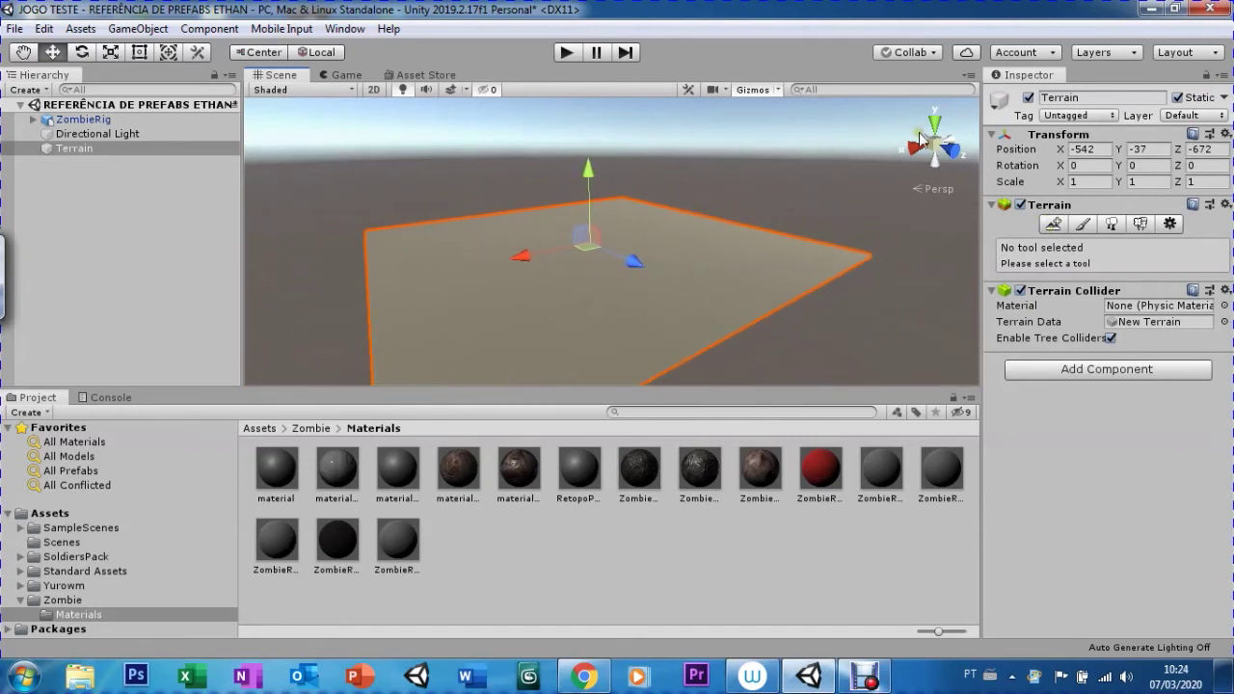
pyautogui.click(1053, 223)
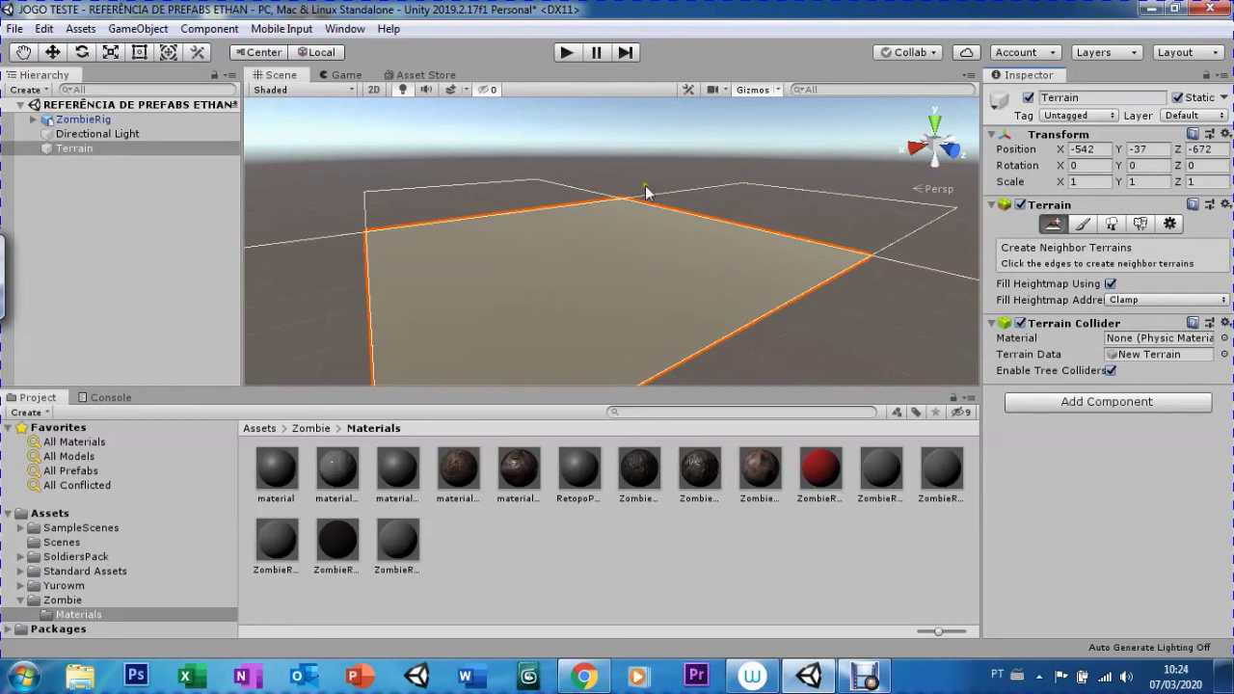
pyautogui.click(465, 207)
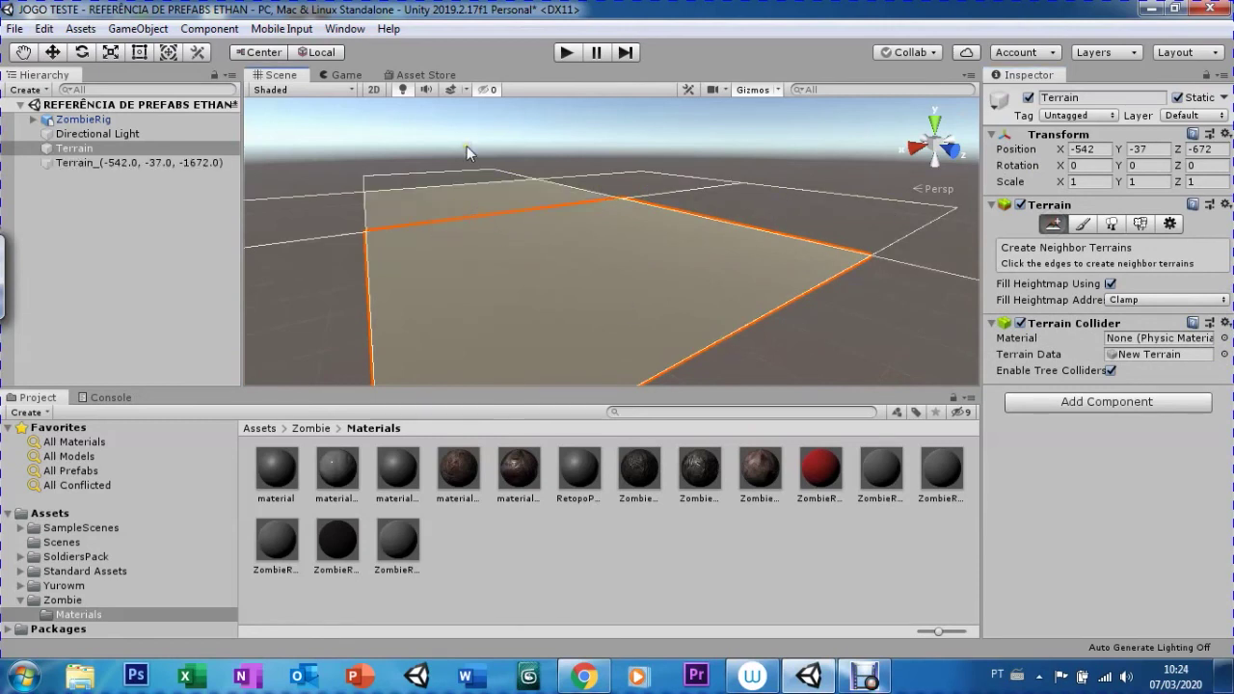
pyautogui.hotkey('ctrl', 'z')
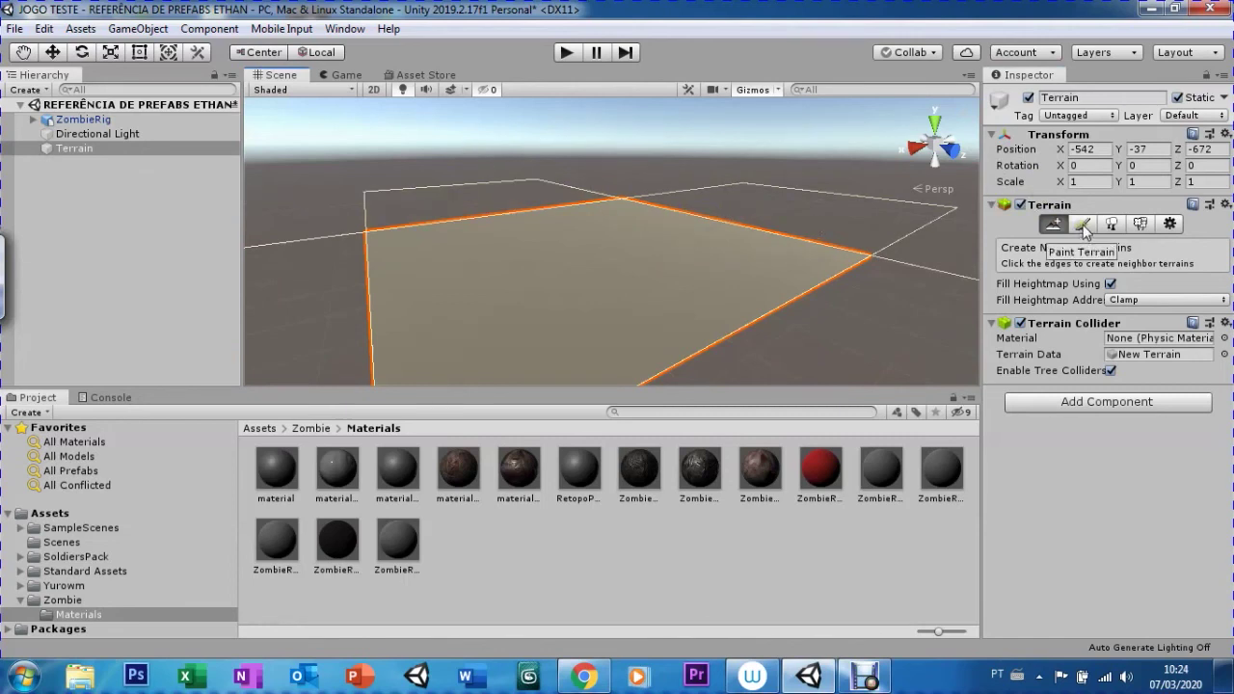
# - Set the Raise or Lower Terrain brush to size 348 and opacity 50, undoing test strokes
pyautogui.click(1082, 226)
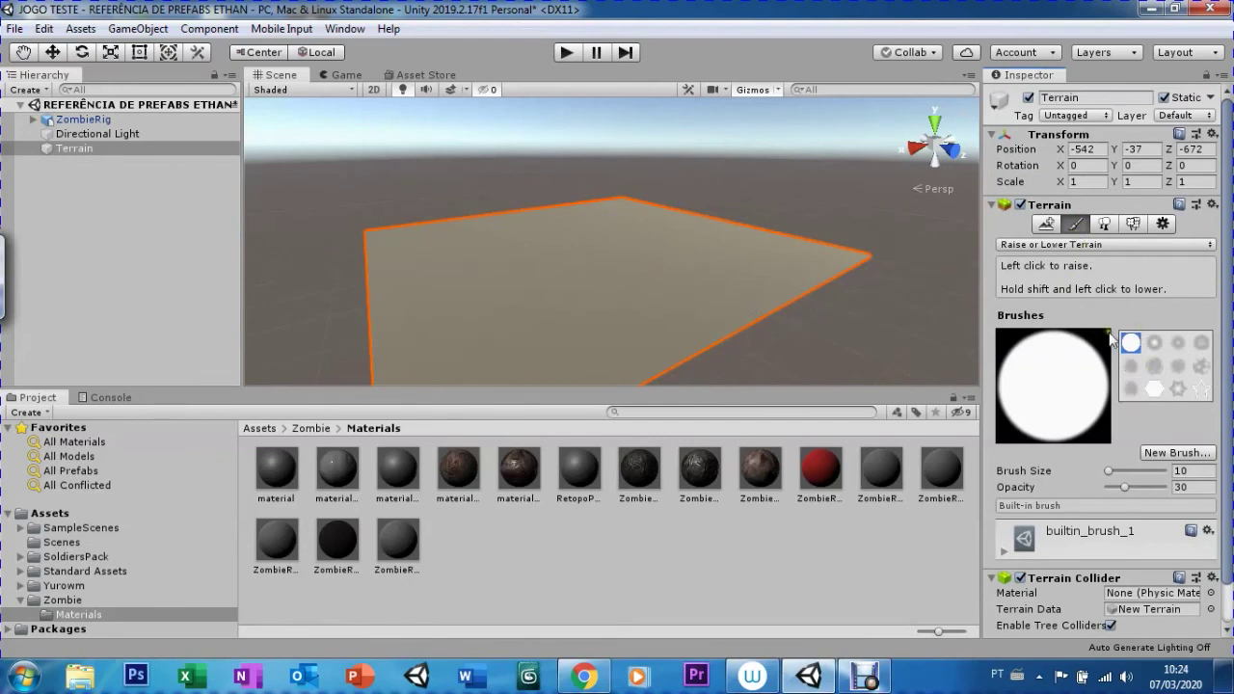
pyautogui.moveTo(1114, 472); pyautogui.dragTo(1128, 472)
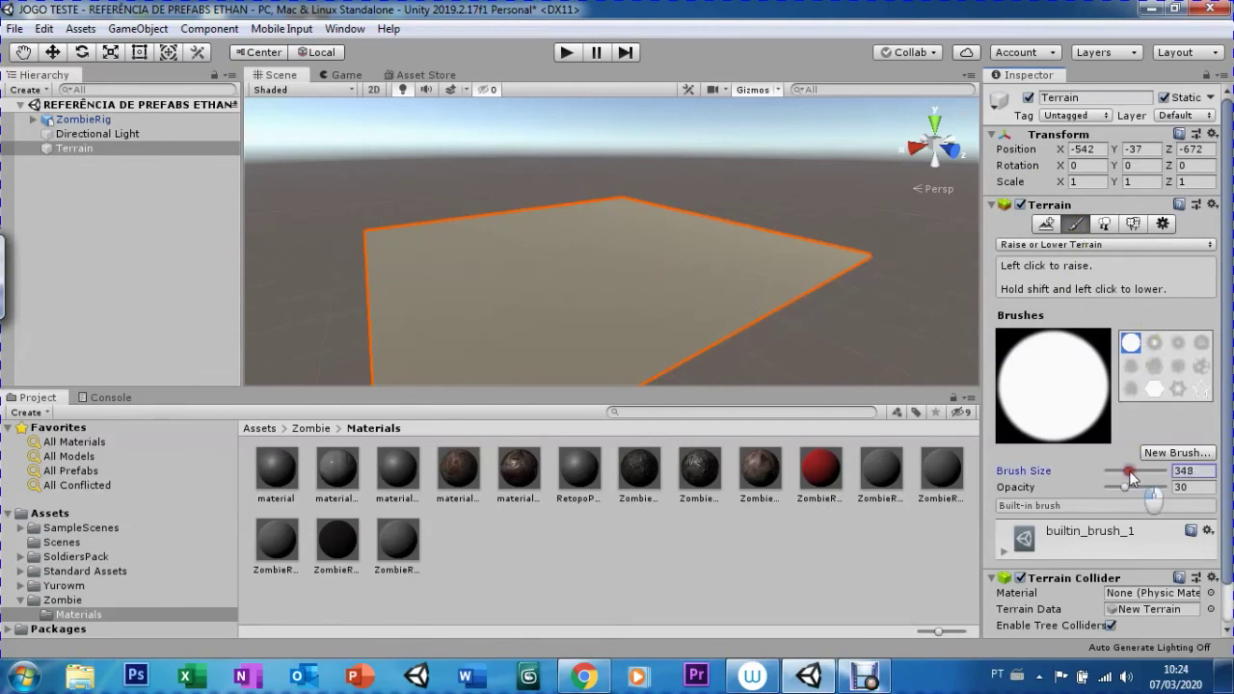
pyautogui.moveTo(590, 271)
pyautogui.mouseDown()
pyautogui.moveTo(651, 284)
pyautogui.moveTo(772, 252)
pyautogui.moveTo(591, 237)
pyautogui.mouseUp()
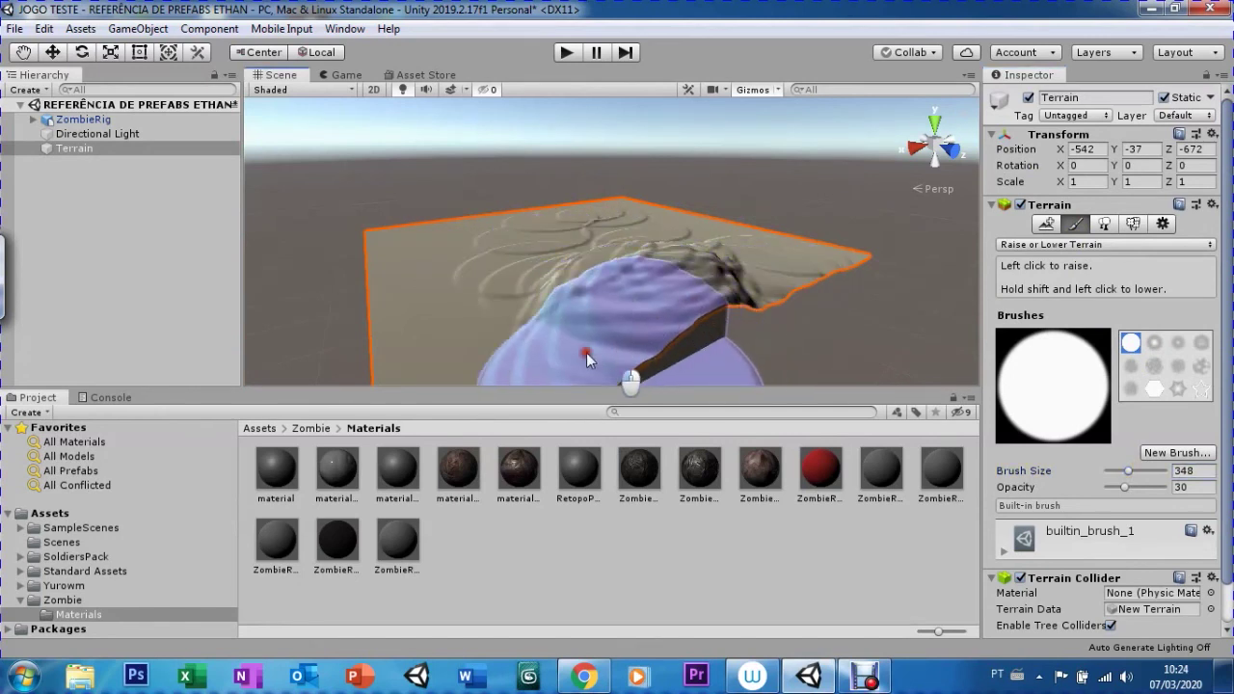
pyautogui.hotkey('ctrl', 'z')
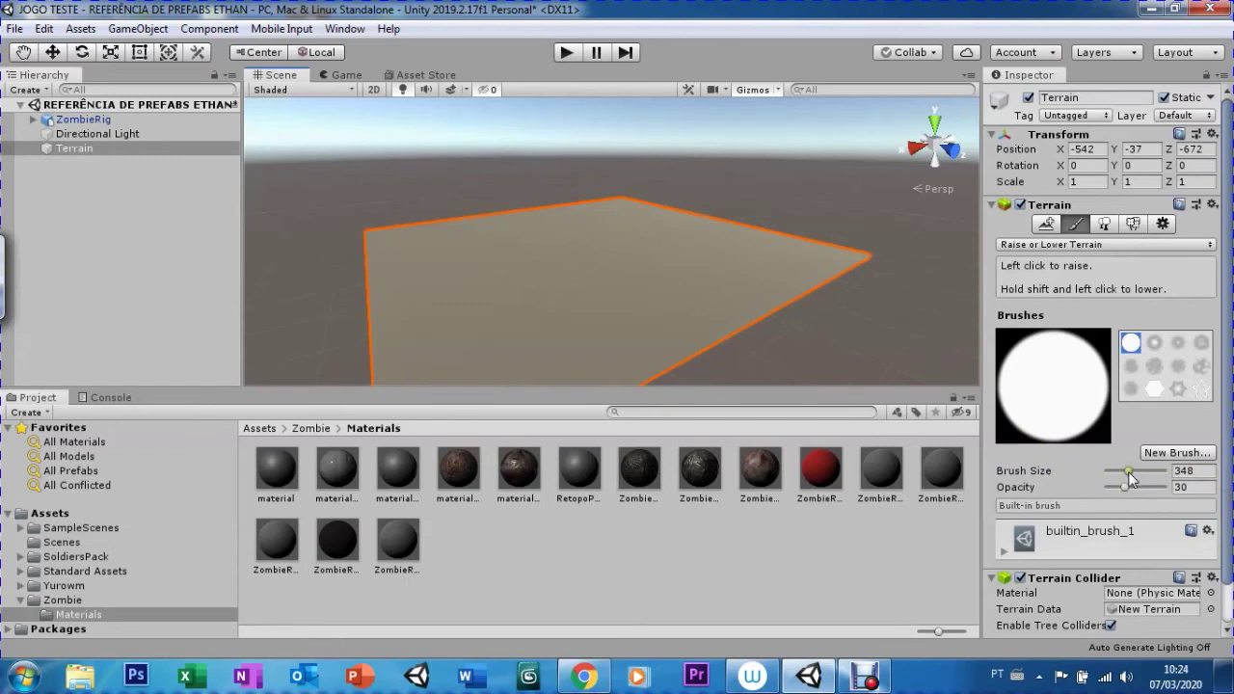
pyautogui.moveTo(1125, 489); pyautogui.dragTo(1090, 492)
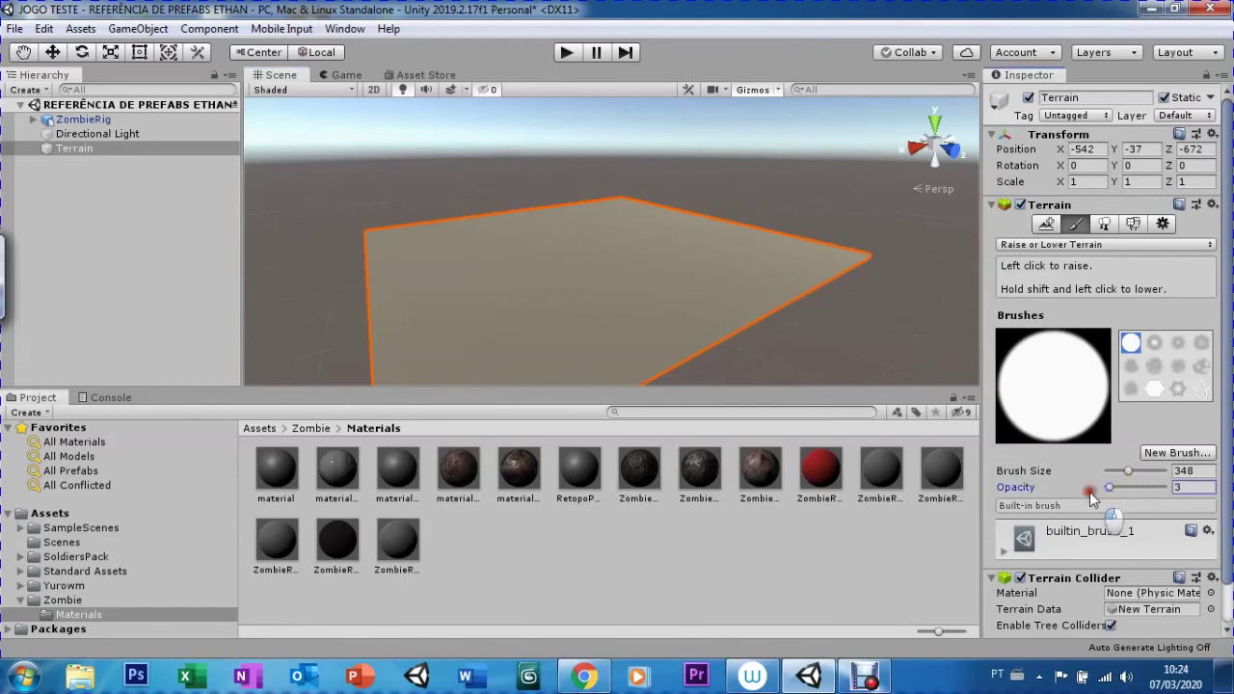
pyautogui.moveTo(609, 291)
pyautogui.mouseDown()
pyautogui.moveTo(576, 286)
pyautogui.moveTo(580, 244)
pyautogui.moveTo(588, 284)
pyautogui.mouseUp()
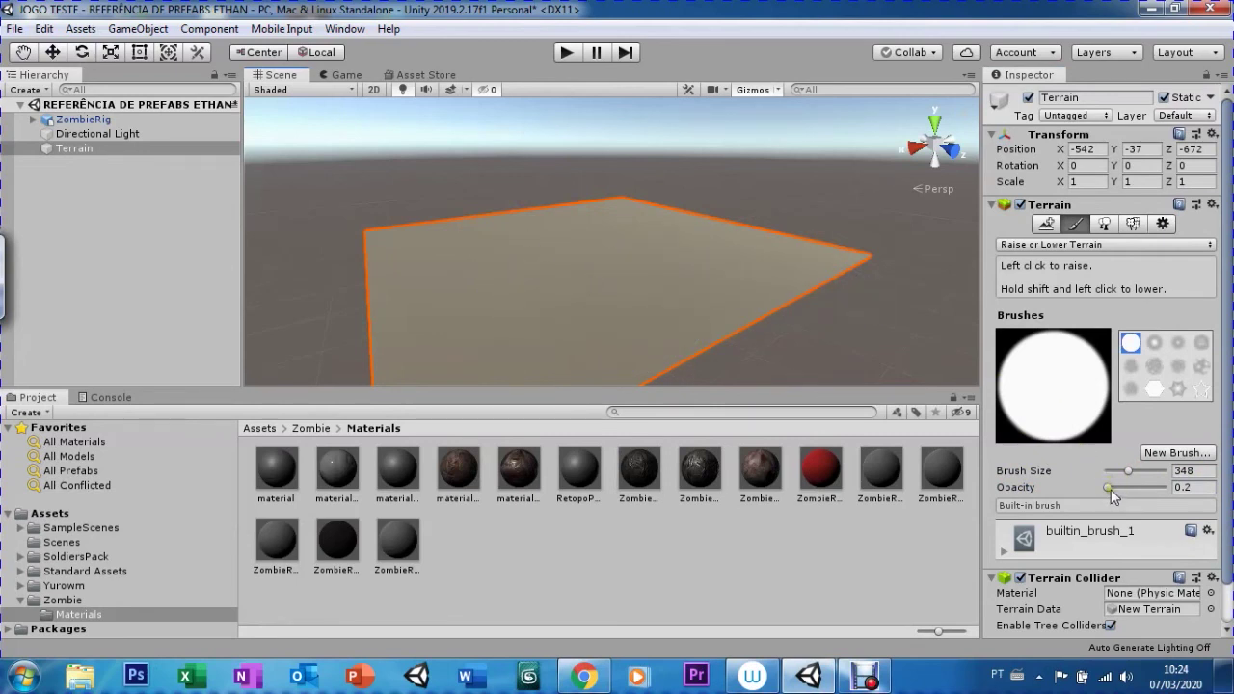
pyautogui.moveTo(1110, 488); pyautogui.dragTo(1136, 490)
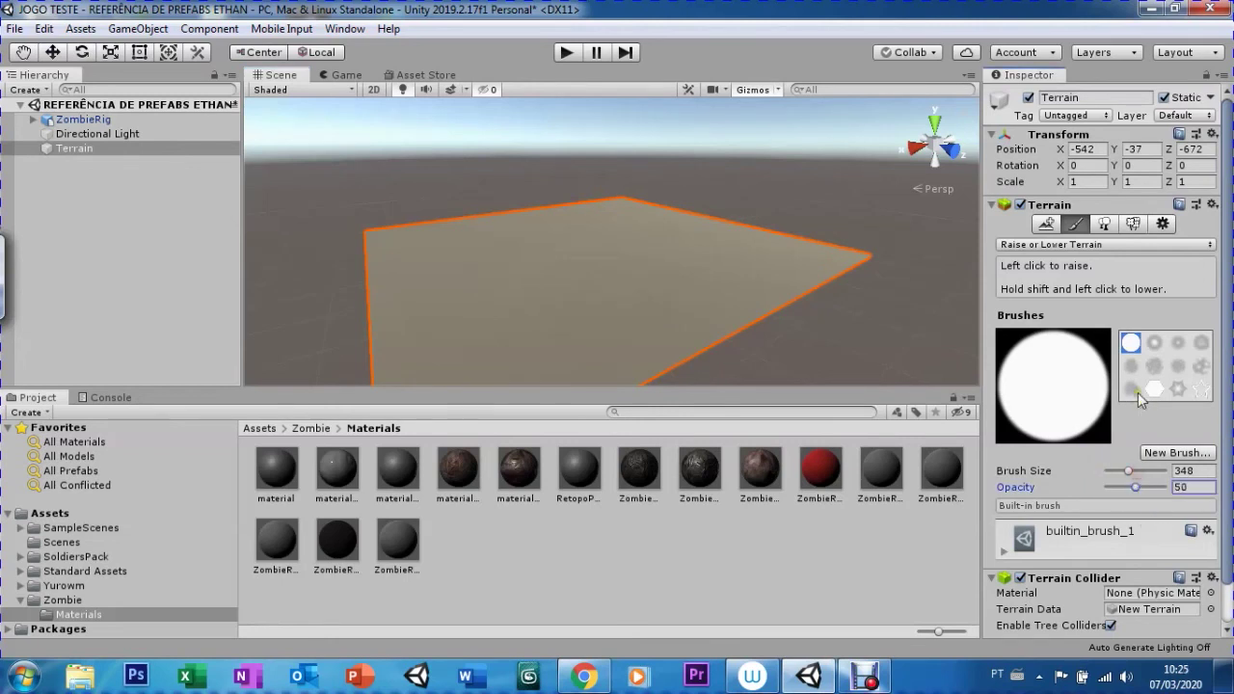
# - Raise star-shaped bumps in the terrain centre and on the right with the star brush
pyautogui.click(1199, 389)
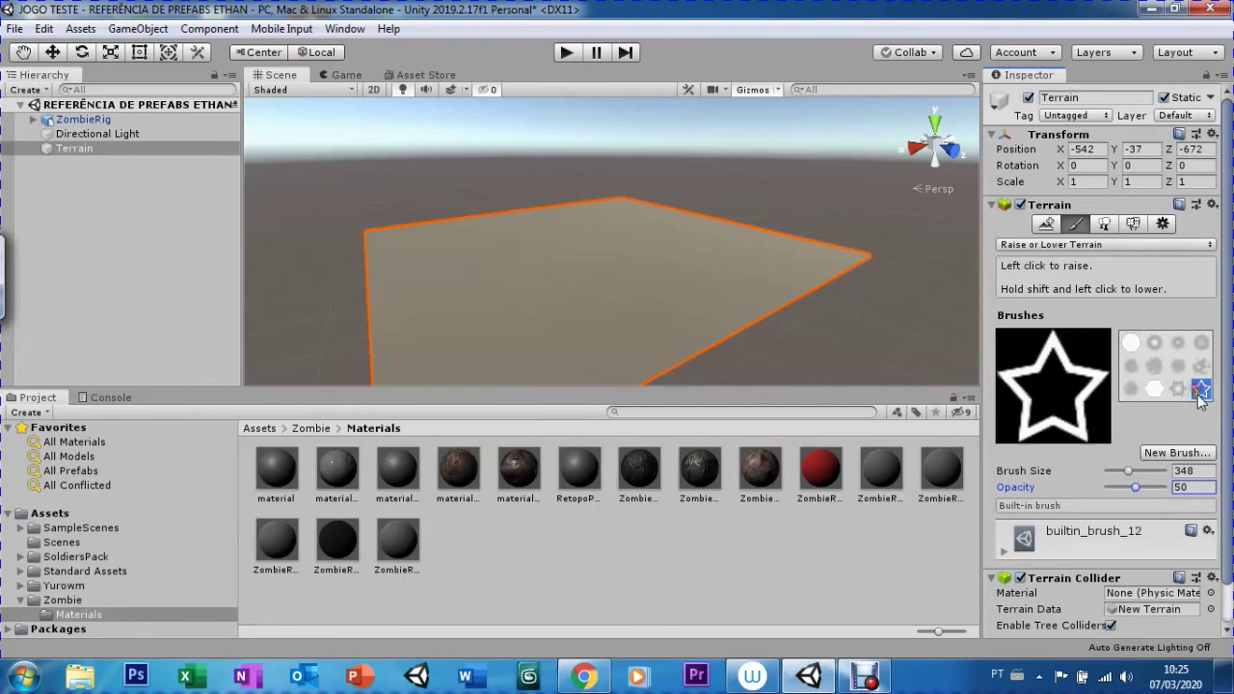
pyautogui.click(563, 297)
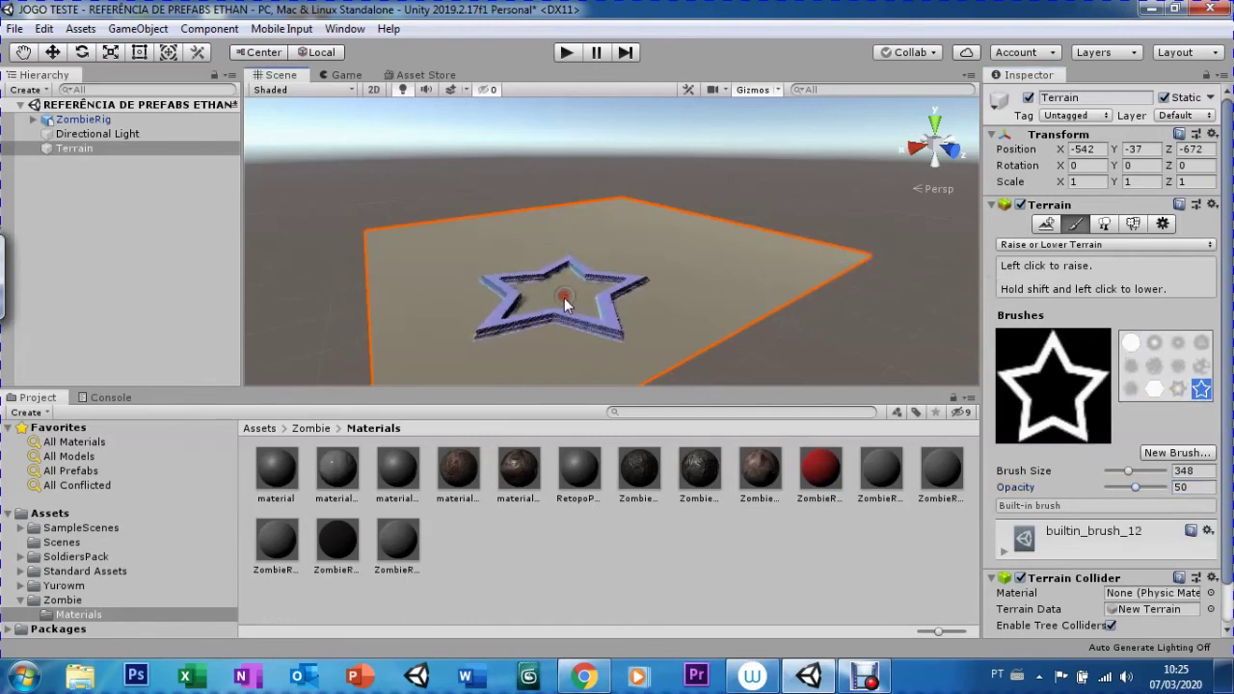
pyautogui.click(568, 298)
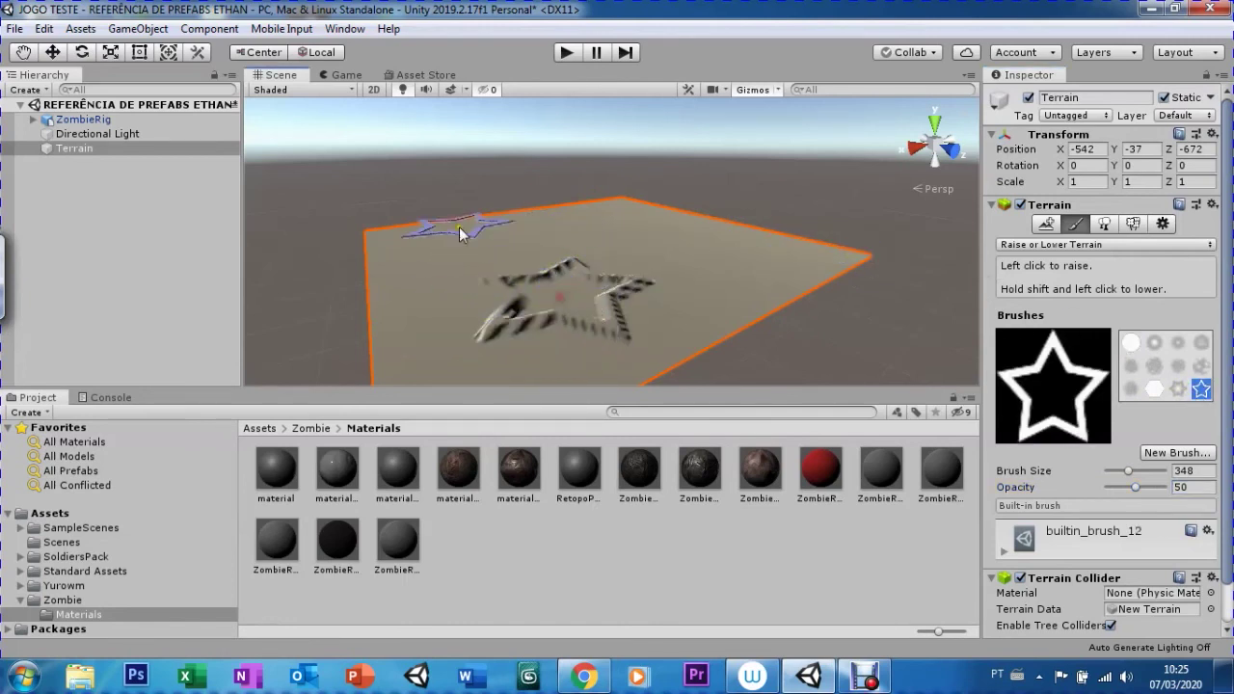
pyautogui.click(754, 276)
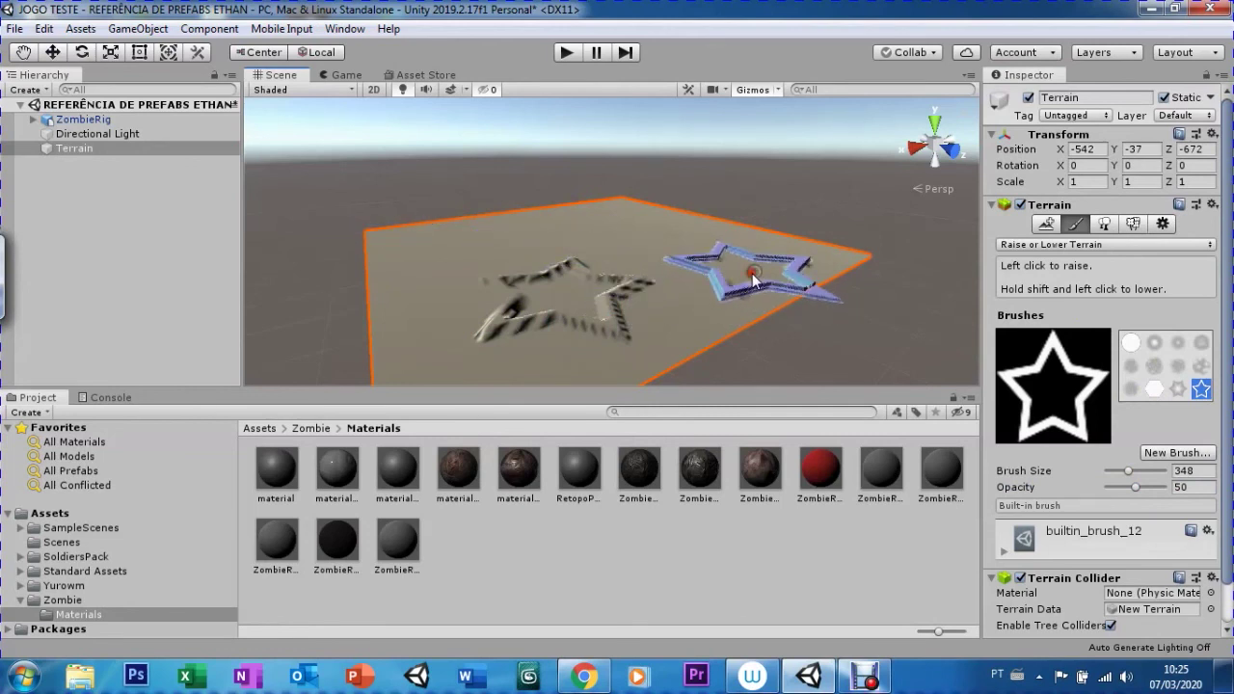
# - Paint a tall spike with builtin_brush_11 at size 91, opacity 84, then orbit closer
pyautogui.click(1177, 389)
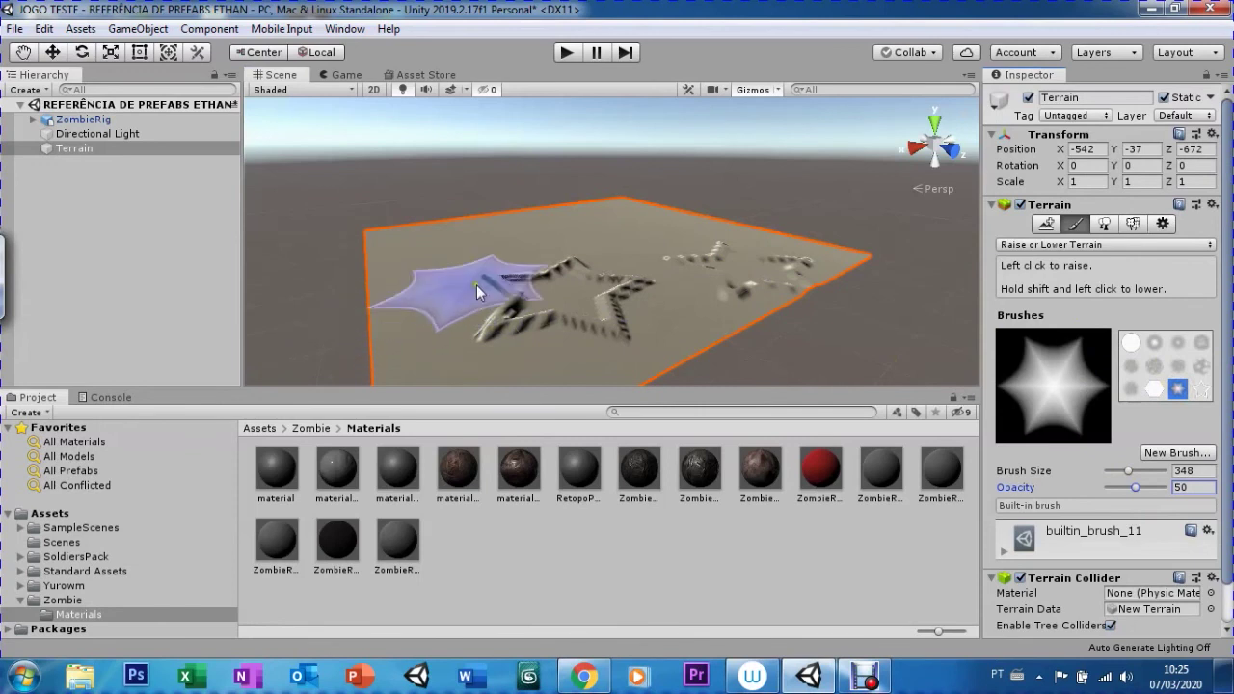
pyautogui.moveTo(1126, 473)
pyautogui.mouseDown()
pyautogui.moveTo(1113, 471)
pyautogui.moveTo(1158, 488)
pyautogui.mouseUp()
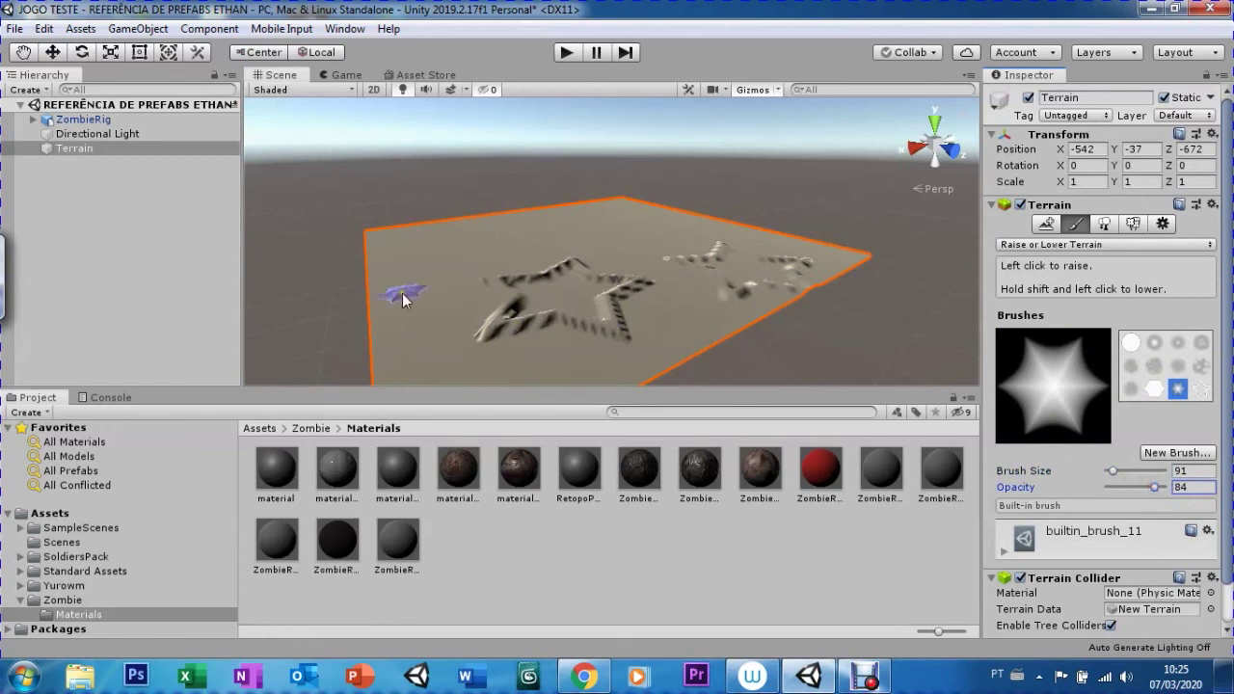
pyautogui.moveTo(412, 278)
pyautogui.mouseDown()
pyautogui.moveTo(403, 273)
pyautogui.moveTo(420, 328)
pyautogui.mouseUp()
pyautogui.press('q')
pyautogui.moveTo(508, 175)
pyautogui.keyDown('alt'); pyautogui.mouseDown()
pyautogui.moveTo(510, 280)
pyautogui.moveTo(476, 320)
pyautogui.moveTo(641, 314)
pyautogui.moveTo(537, 234)
pyautogui.mouseUp(); pyautogui.keyUp('alt')
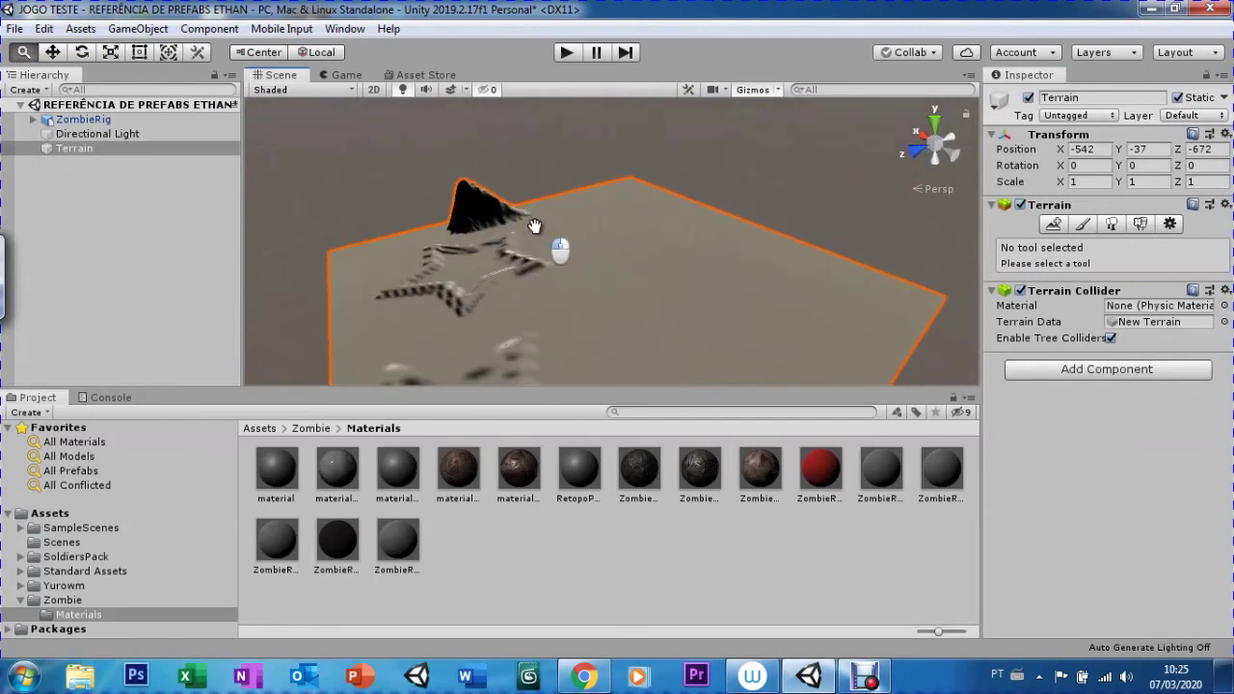
# - Raise a tall hexagonal pillar with the builtin_brush_10 hexagon brush
pyautogui.click(1079, 224)
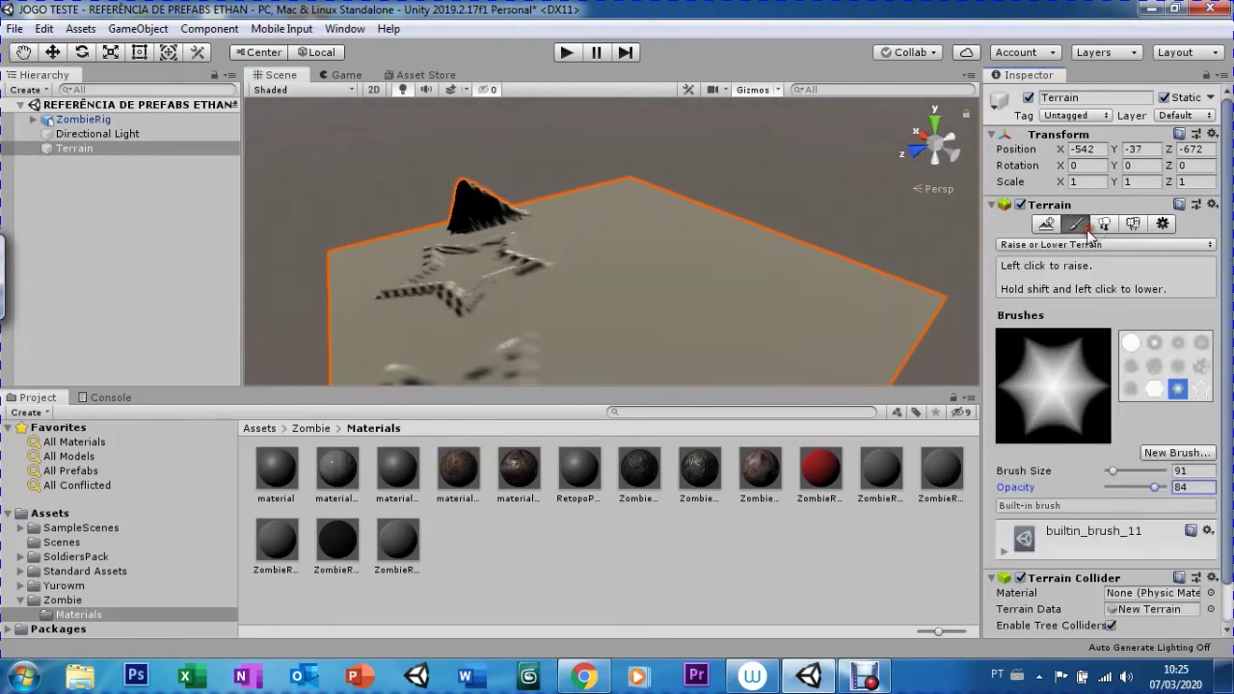
pyautogui.click(1154, 391)
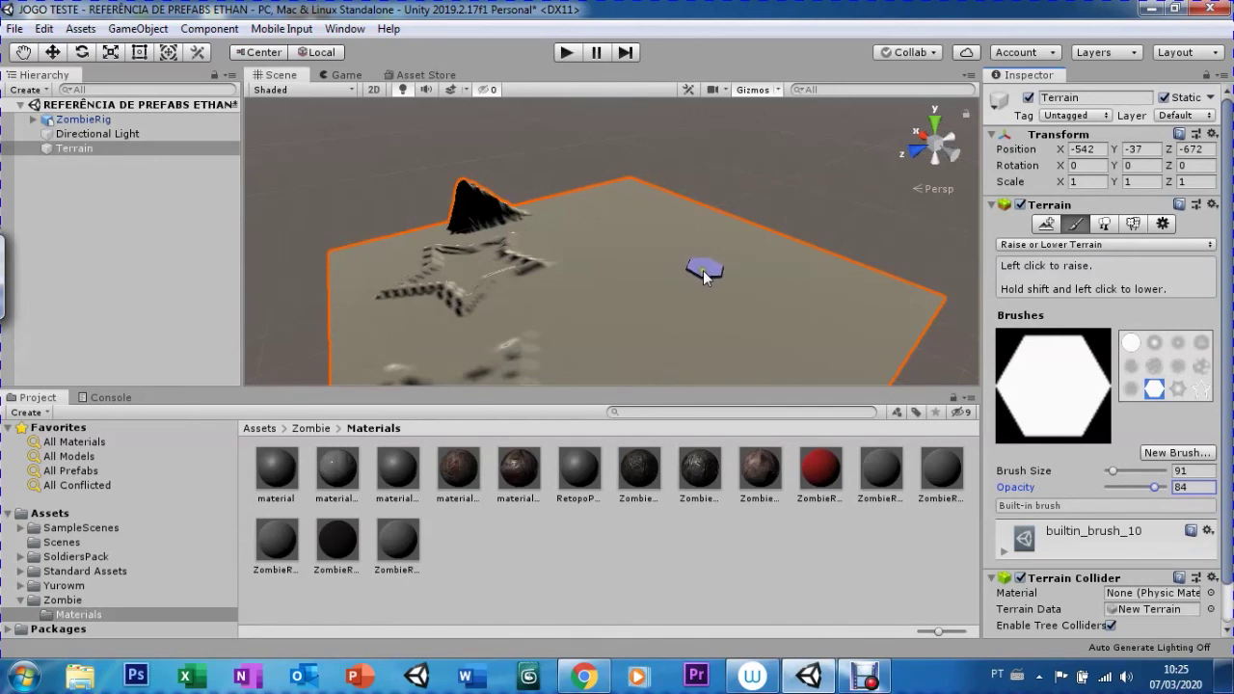
pyautogui.moveTo(702, 272); pyautogui.dragTo(716, 252)
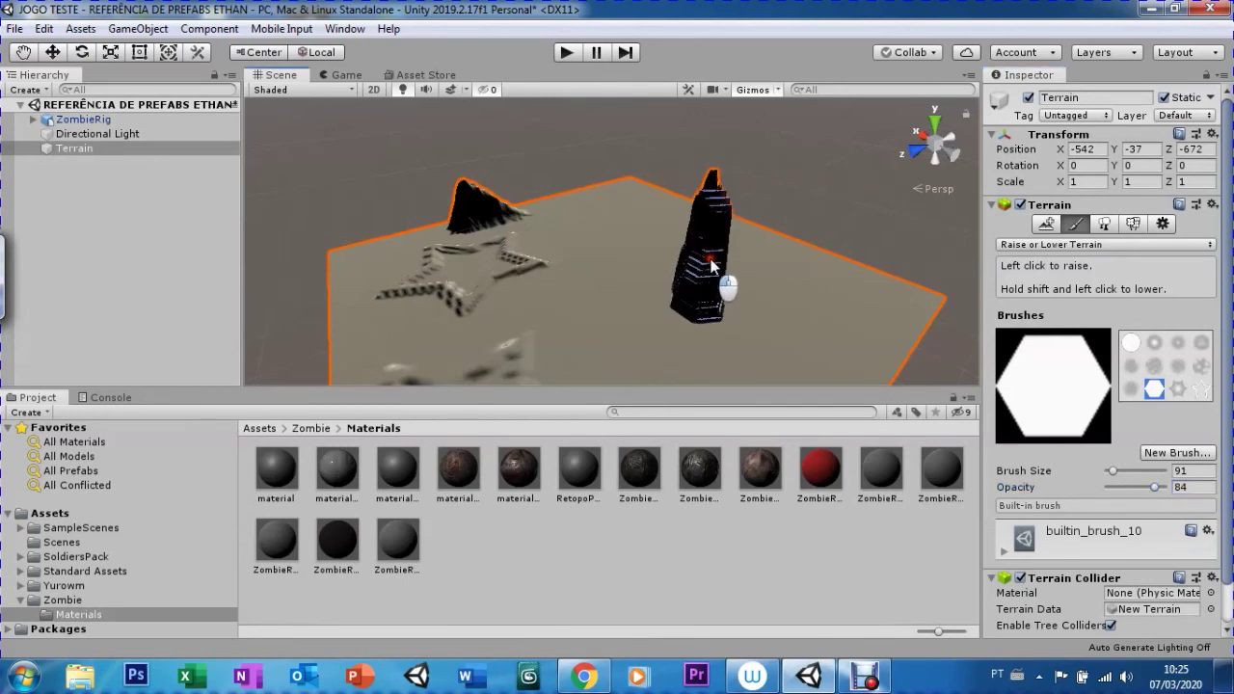
pyautogui.moveTo(716, 252); pyautogui.dragTo(713, 255)
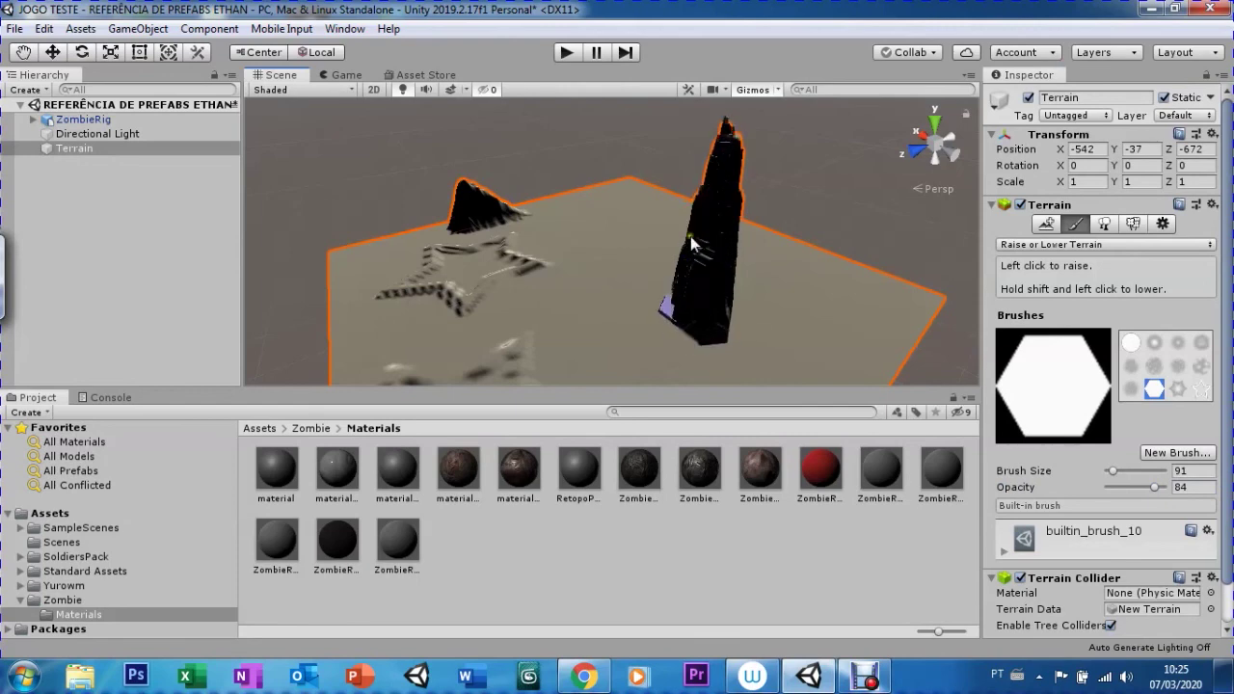
pyautogui.moveTo(771, 261); pyautogui.dragTo(756, 260, button='right')
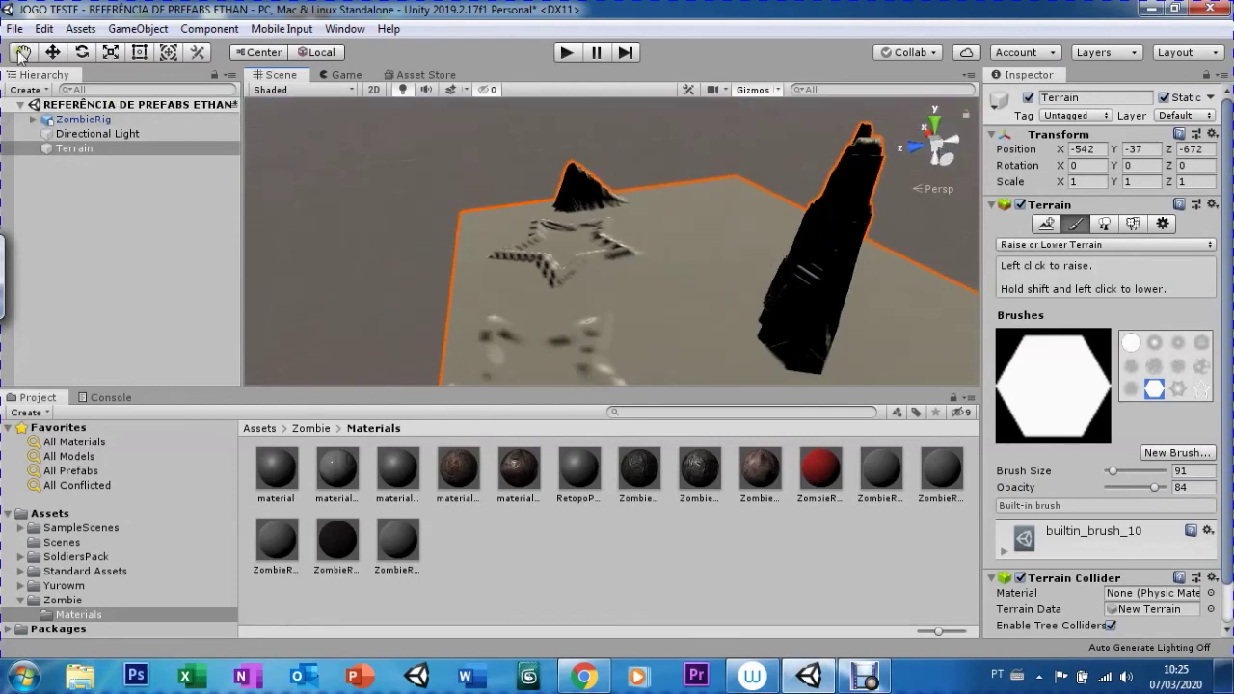
pyautogui.click(21, 52)
pyautogui.moveTo(818, 260)
pyautogui.mouseDown()
pyautogui.moveTo(612, 231)
pyautogui.moveTo(601, 250)
pyautogui.moveTo(653, 246)
pyautogui.moveTo(586, 229)
pyautogui.moveTo(763, 256)
pyautogui.moveTo(630, 267)
pyautogui.moveTo(775, 247)
pyautogui.mouseUp()
# - Lower the pillar, peak and ridges to flatten the terrain, leaving a small stepped hexagonal mound
pyautogui.click(1081, 224)
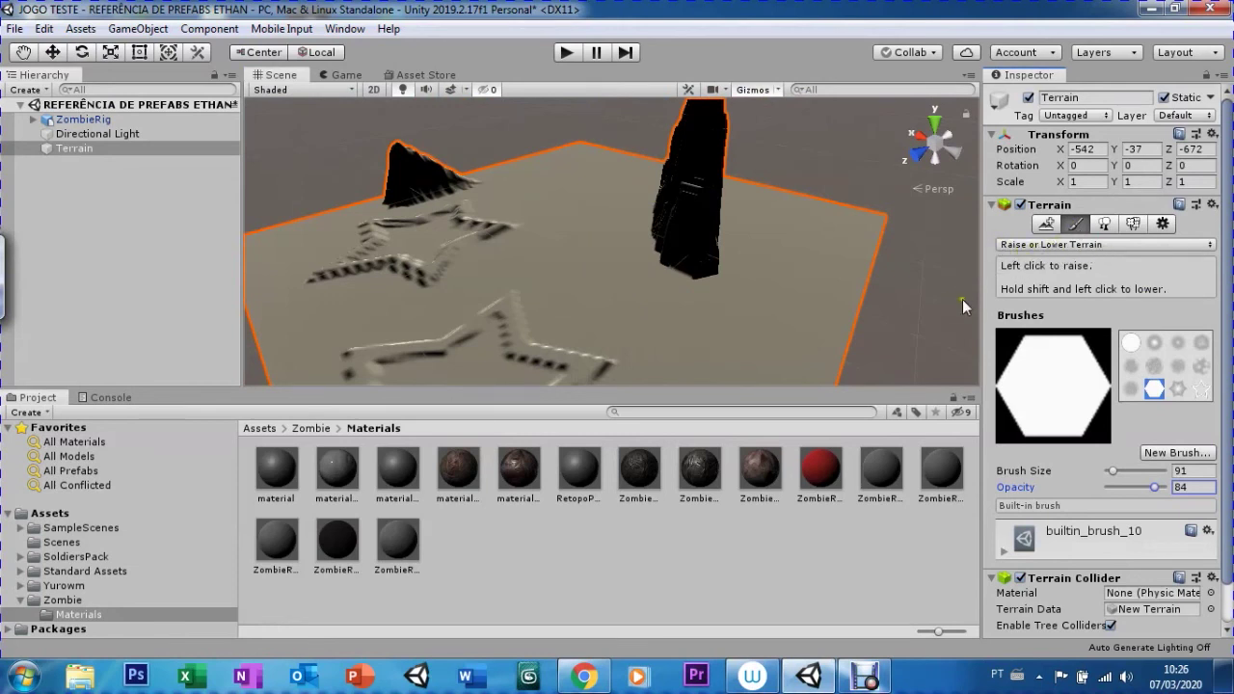
pyautogui.moveTo(703, 195)
pyautogui.keyDown('shift'); pyautogui.mouseDown()
pyautogui.moveTo(670, 224)
pyautogui.moveTo(679, 229)
pyautogui.moveTo(674, 211)
pyautogui.mouseUp(); pyautogui.keyUp('shift')
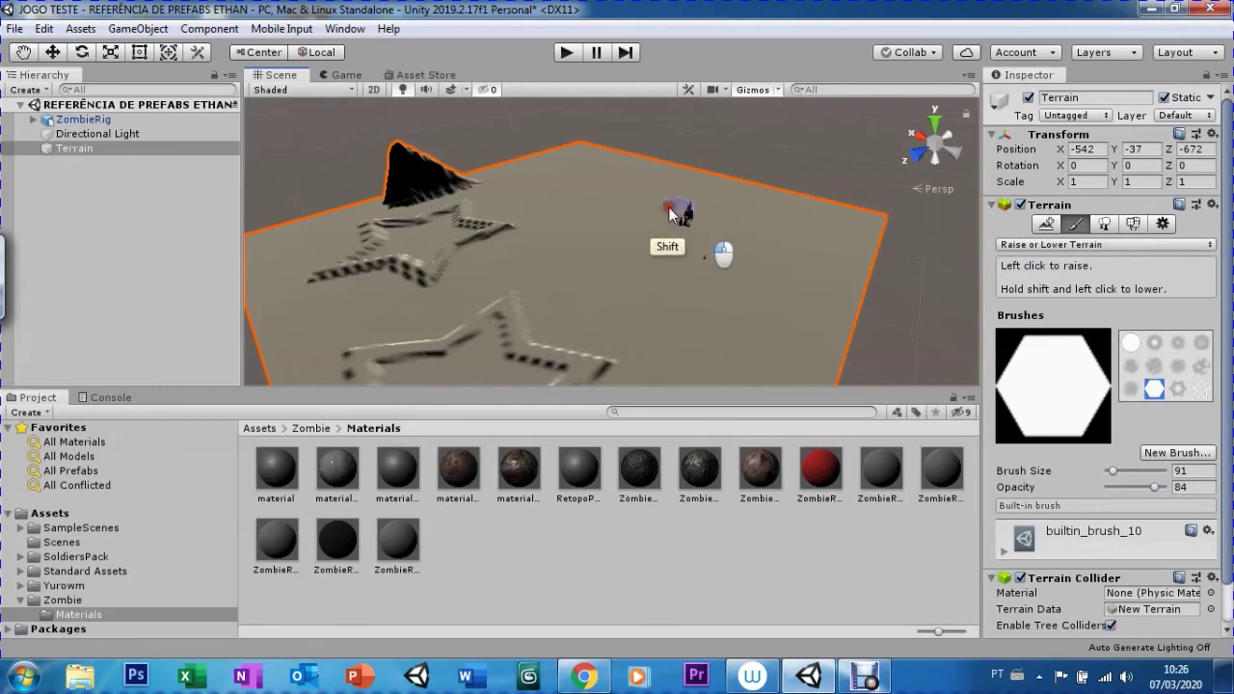
pyautogui.moveTo(675, 210)
pyautogui.keyDown('shift'); pyautogui.mouseDown()
pyautogui.moveTo(432, 166)
pyautogui.moveTo(433, 210)
pyautogui.mouseUp(); pyautogui.keyUp('shift')
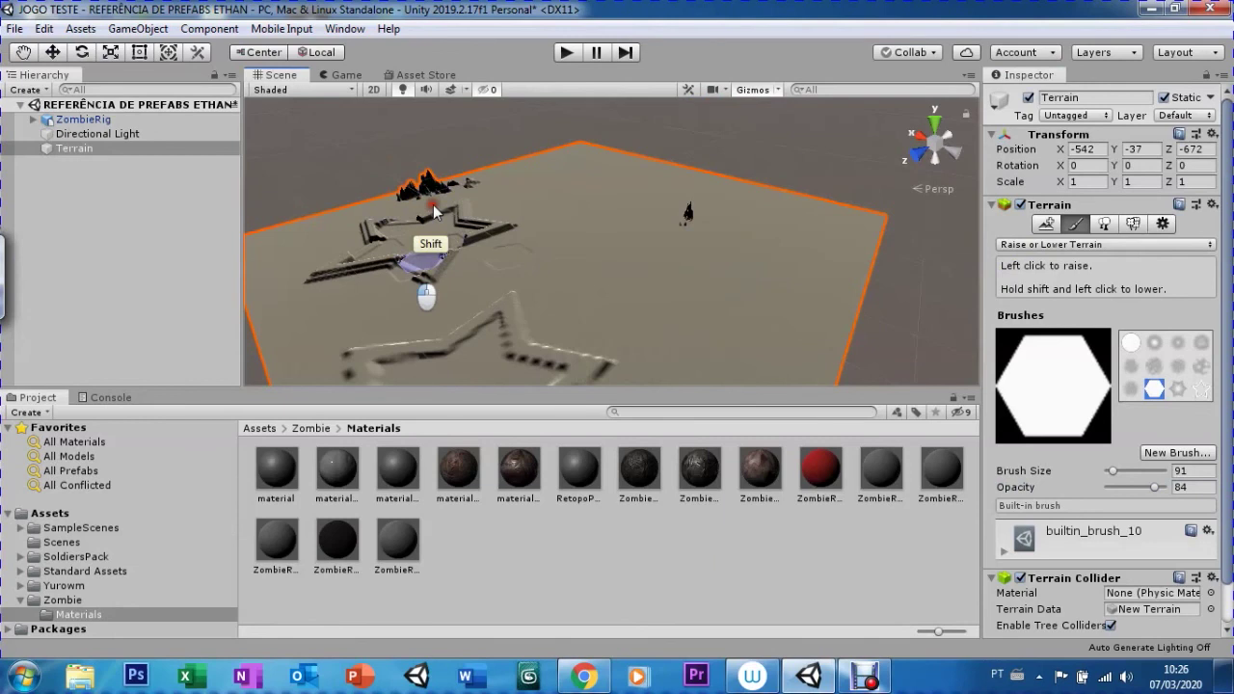
pyautogui.moveTo(434, 210)
pyautogui.keyDown('shift'); pyautogui.mouseDown()
pyautogui.moveTo(389, 253)
pyautogui.moveTo(405, 356)
pyautogui.moveTo(441, 241)
pyautogui.mouseUp(); pyautogui.keyUp('shift')
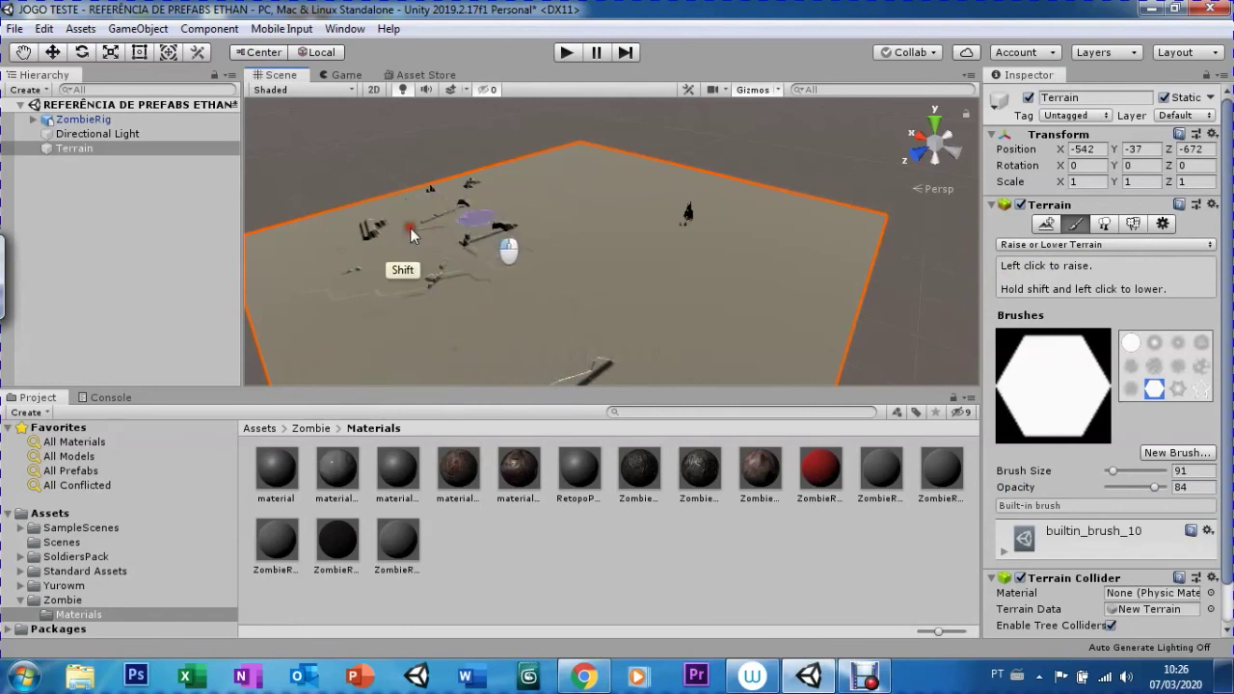
pyautogui.moveTo(440, 241)
pyautogui.keyDown('shift'); pyautogui.mouseDown()
pyautogui.moveTo(440, 229)
pyautogui.moveTo(431, 256)
pyautogui.mouseUp(); pyautogui.keyUp('shift')
pyautogui.click(439, 230)
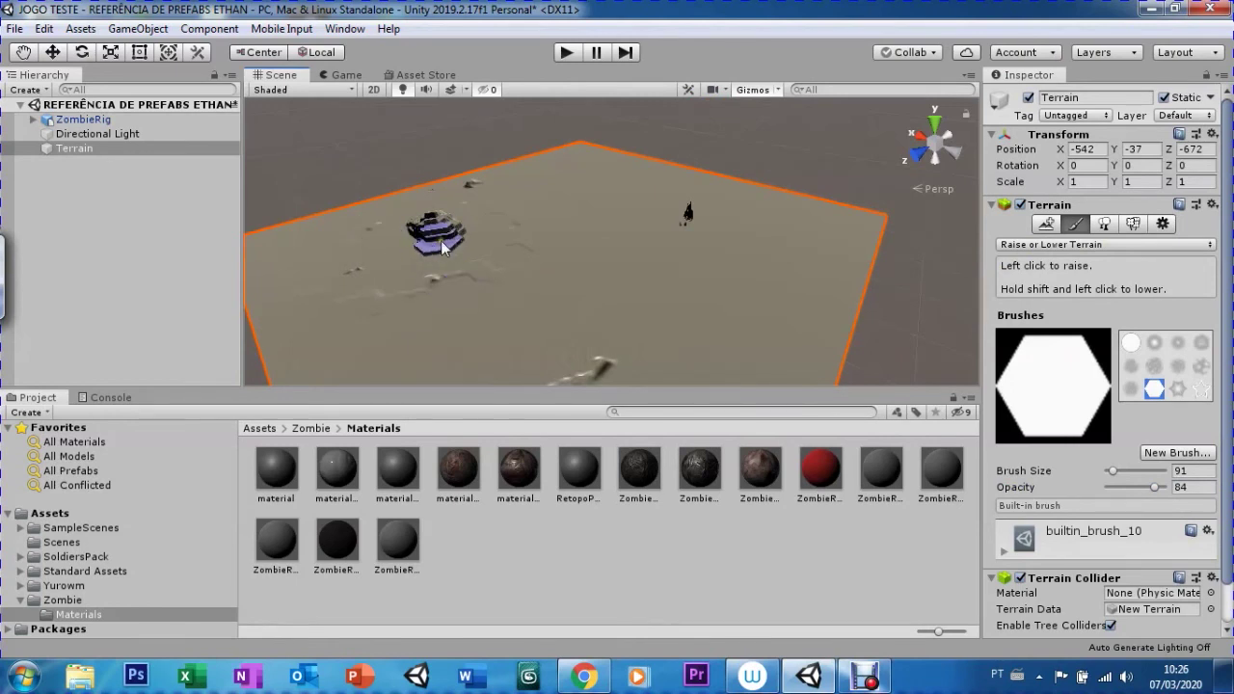
pyautogui.click(1025, 247)
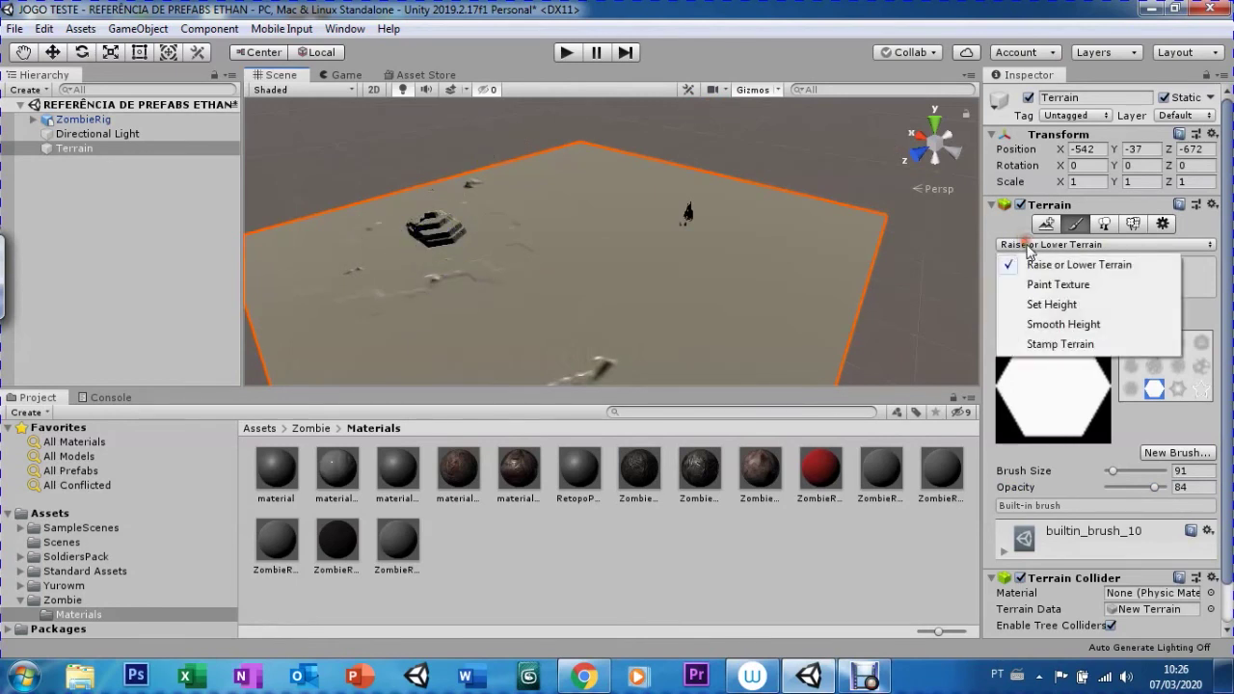
# - Switch to Paint Texture, set Brush Size to 438, and test-paint the terrain
pyautogui.click(1045, 285)
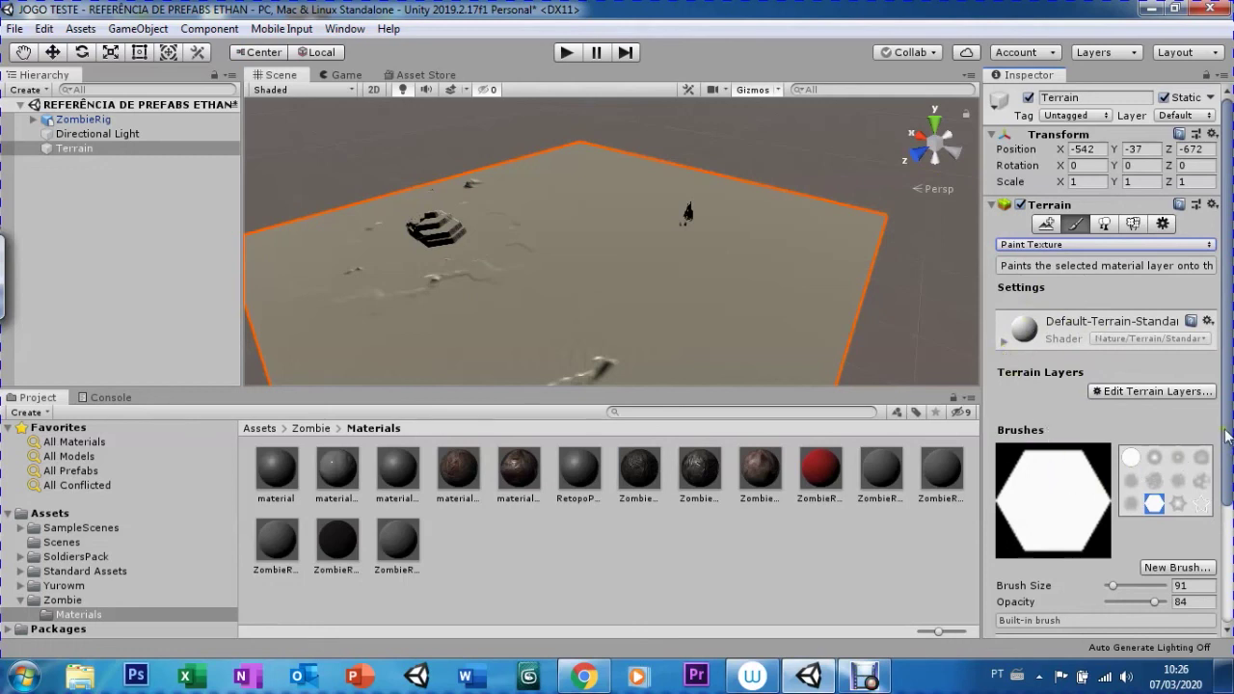
pyautogui.scroll(-3, 1226, 436)
pyautogui.moveTo(1141, 532); pyautogui.dragTo(1134, 533)
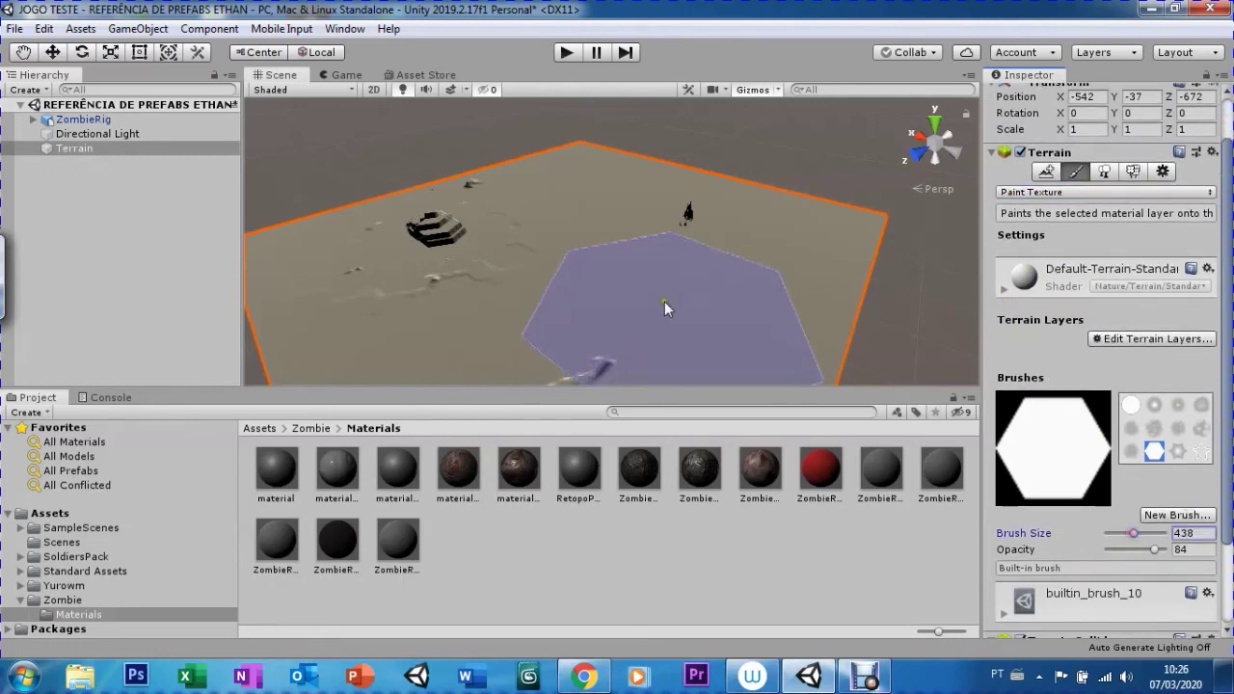
pyautogui.click(554, 232)
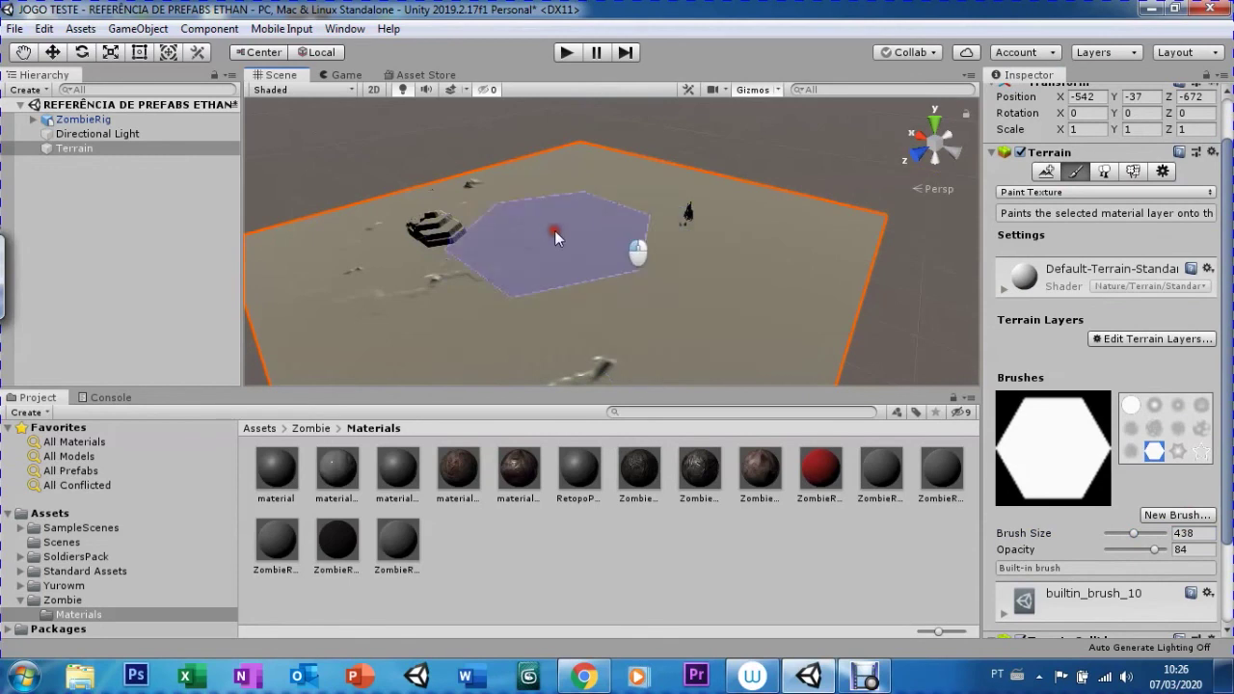
pyautogui.click(663, 211)
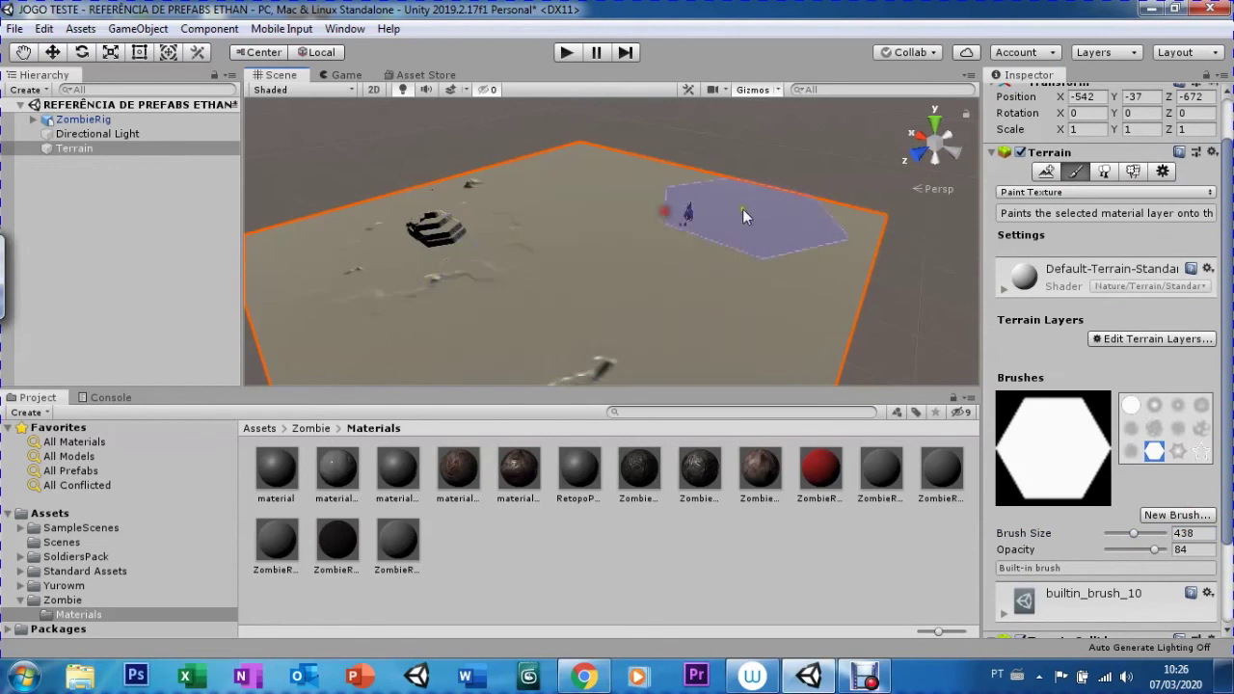
# - Switch the Terrain component to Paint Trees, showing brush size 40 and density 83
pyautogui.click(1004, 290)
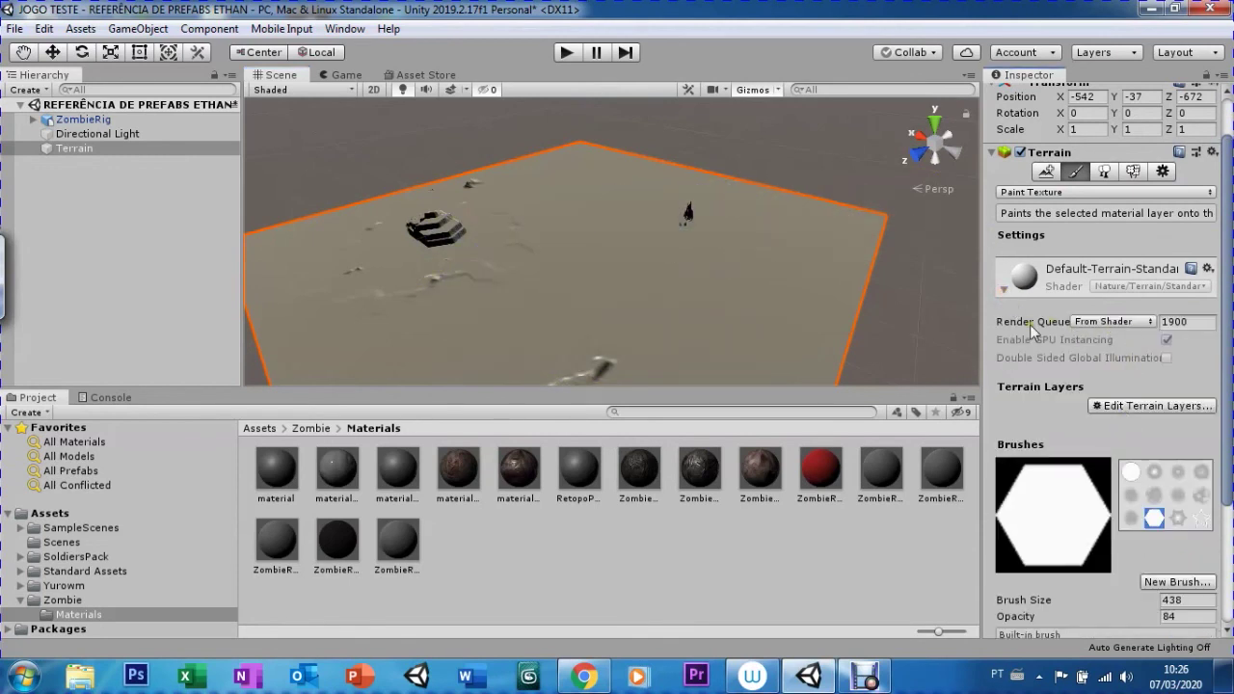
pyautogui.click(1001, 289)
pyautogui.click(1053, 196)
pyautogui.click(1053, 194)
pyautogui.click(1054, 193)
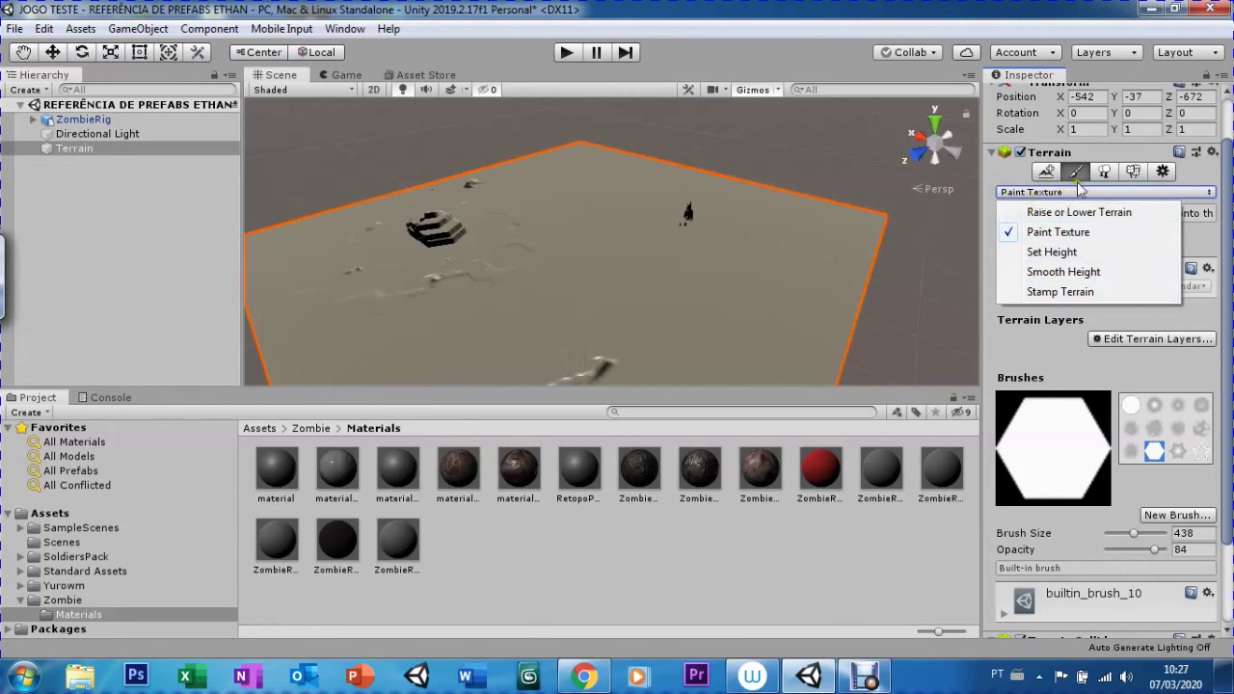
pyautogui.click(1080, 190)
pyautogui.click(1104, 171)
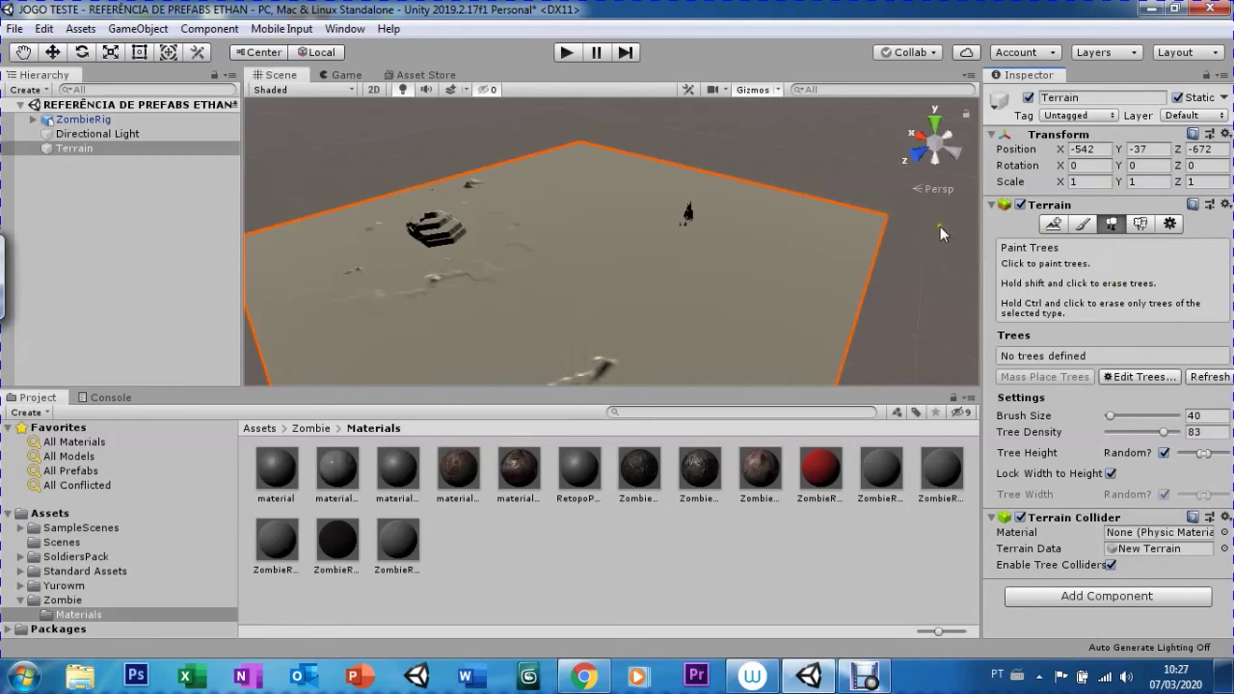
# - Try adding a tree, search the prefab picker for 'tree', then close both windows empty-handed
pyautogui.click(1128, 379)
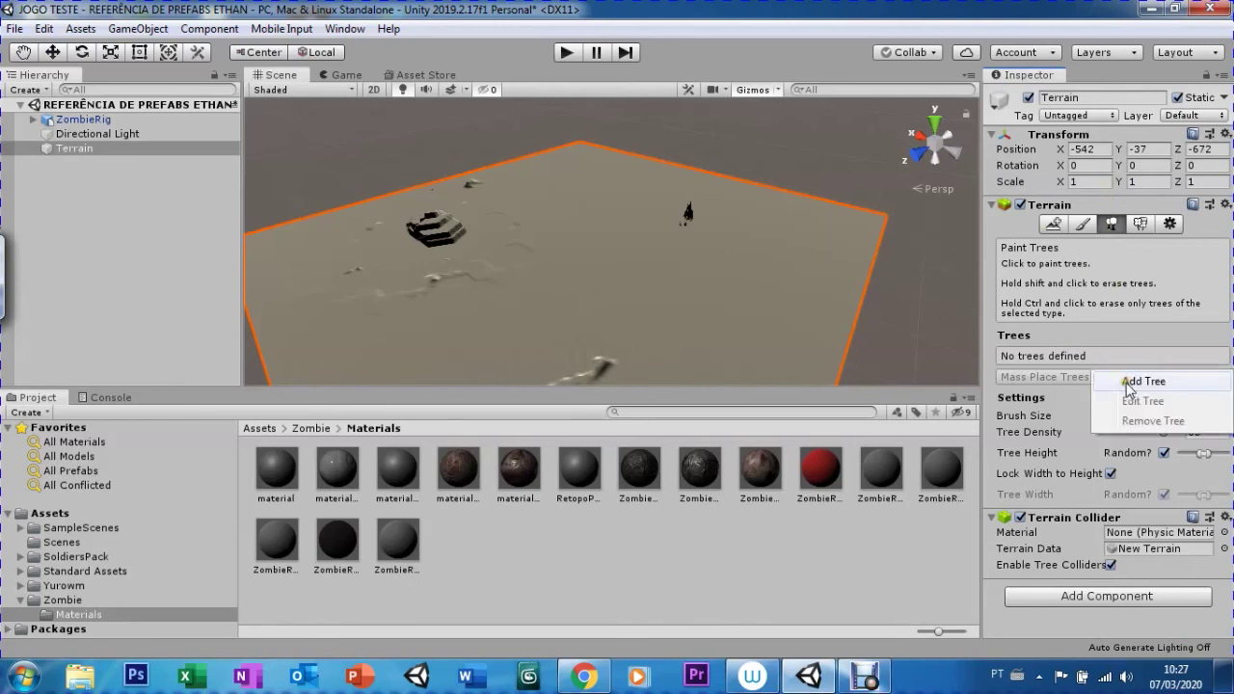
pyautogui.click(1136, 383)
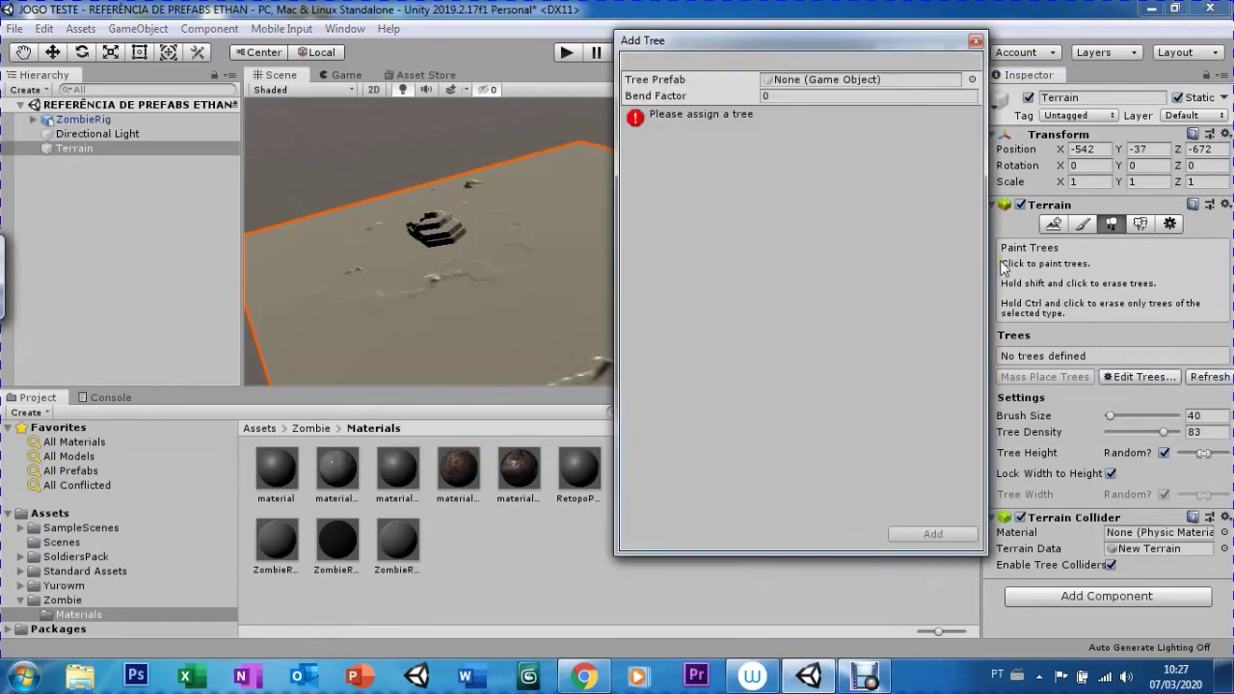
pyautogui.click(972, 80)
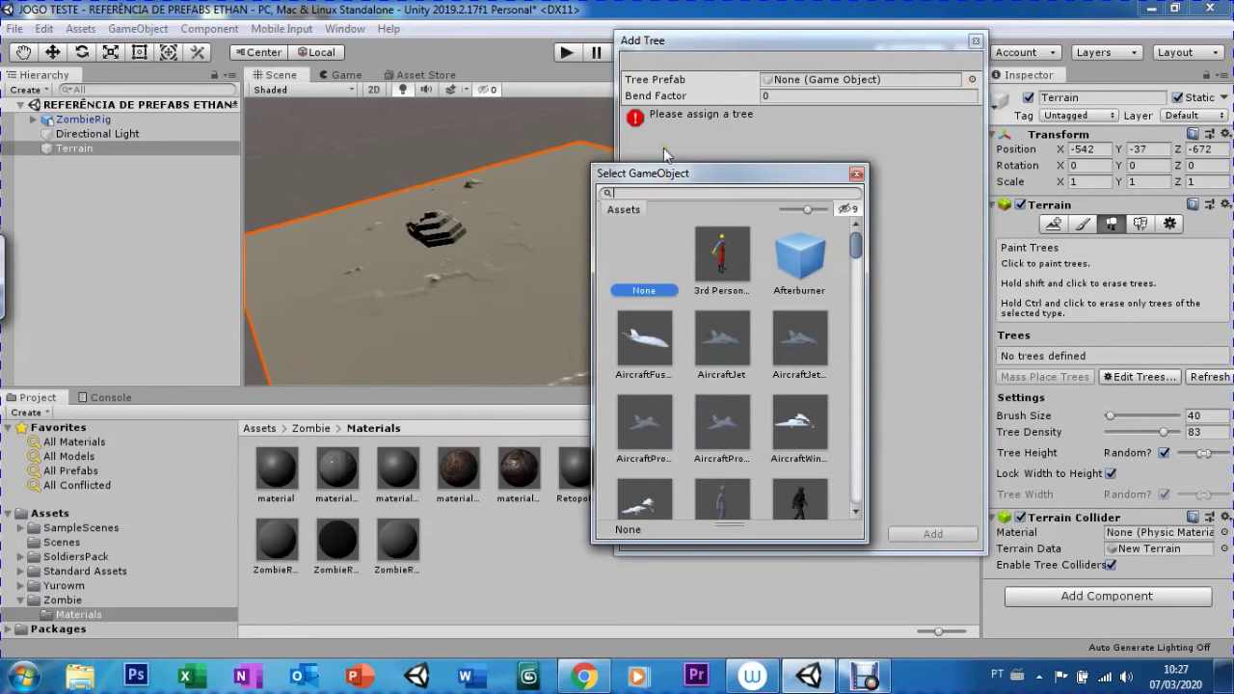
pyautogui.write('tre')
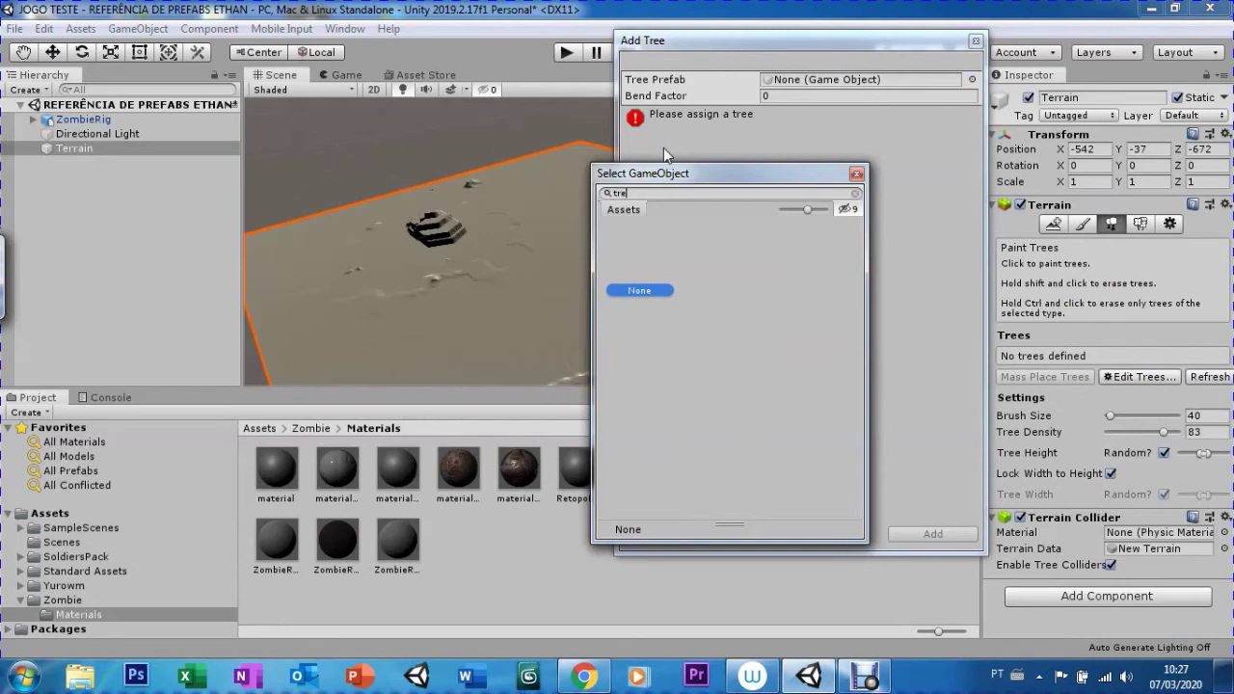
pyautogui.write('e')
pyautogui.moveTo(808, 210); pyautogui.dragTo(819, 214)
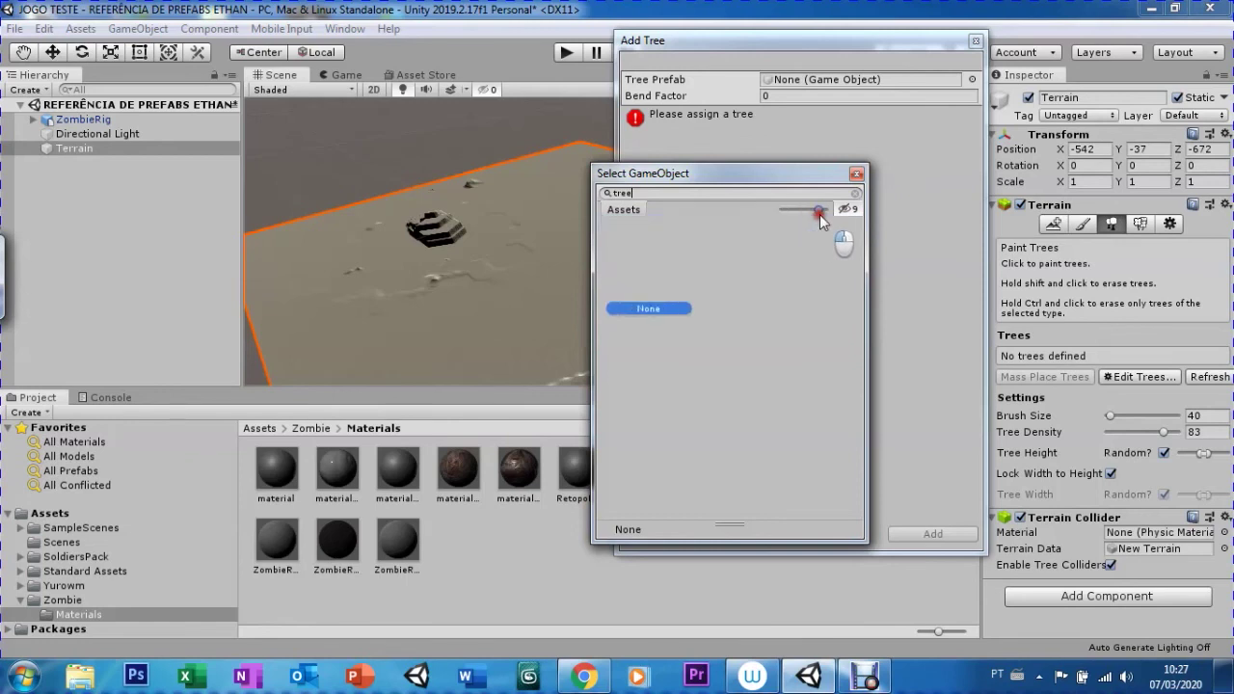
pyautogui.moveTo(820, 214); pyautogui.dragTo(782, 210)
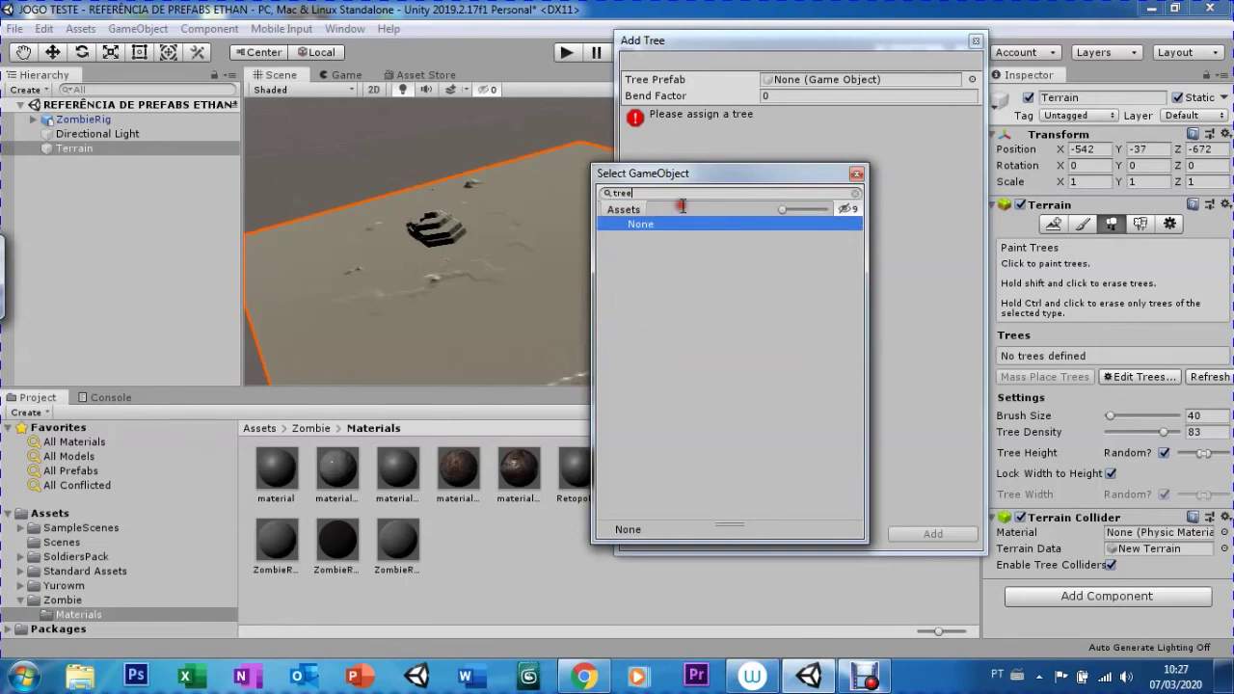
pyautogui.click(855, 174)
pyautogui.click(975, 41)
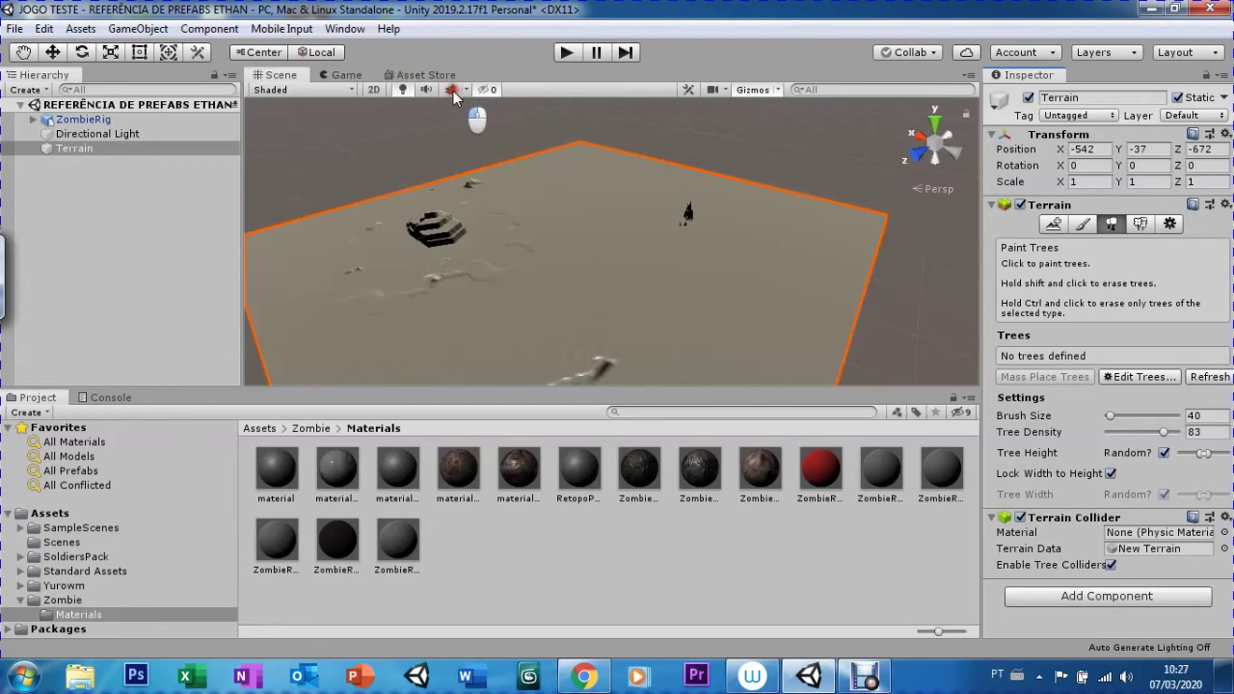
# - Browse the Asset Store search results for 'tree free'
pyautogui.rightClick(865, 677)
pyautogui.click(771, 588)
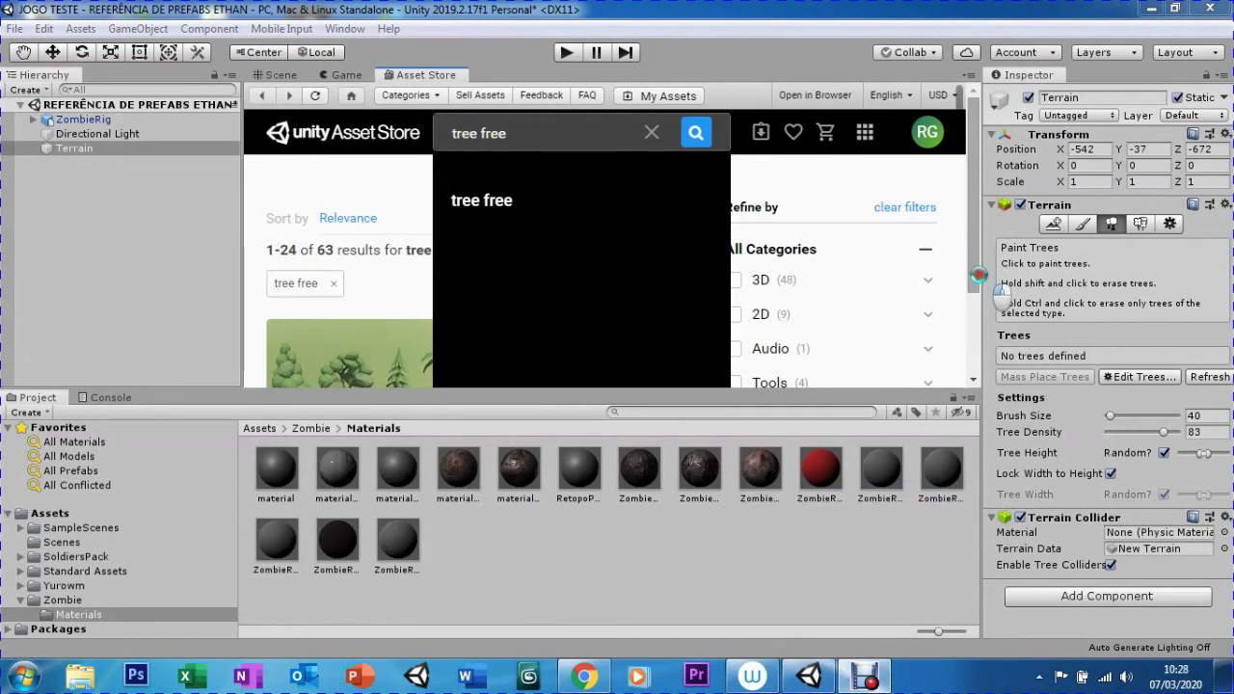
pyautogui.scroll(-1, 965, 274)
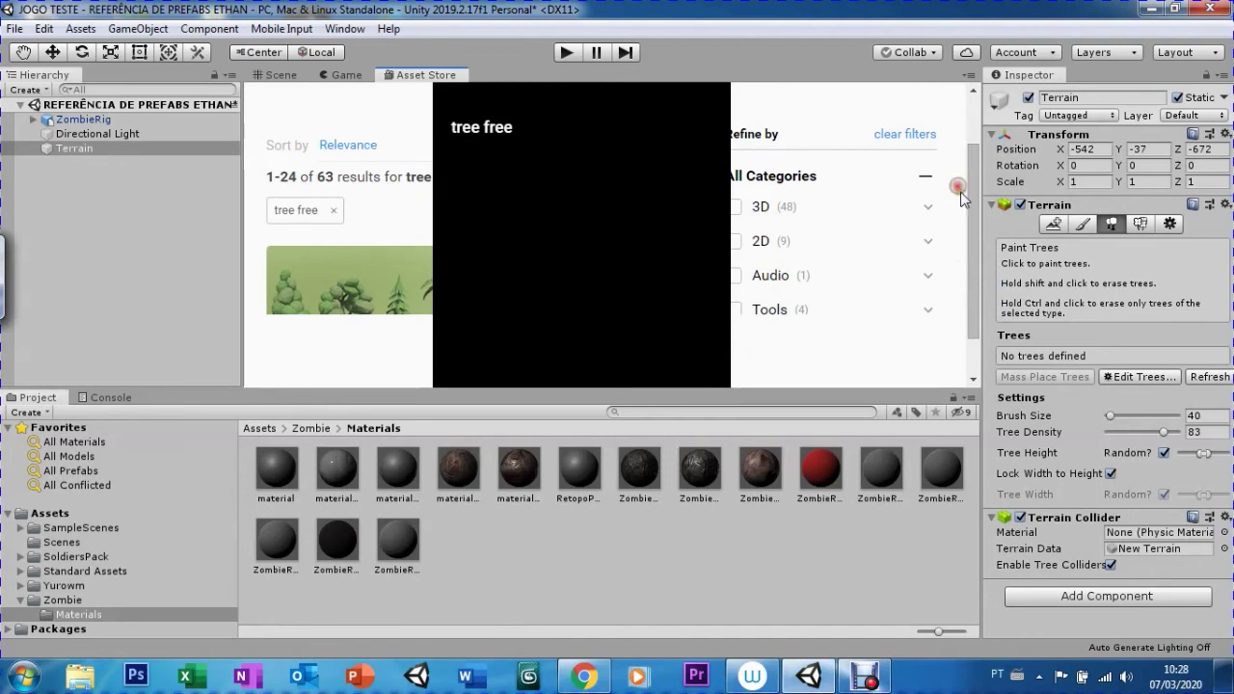
pyautogui.scroll(1, 632, 264)
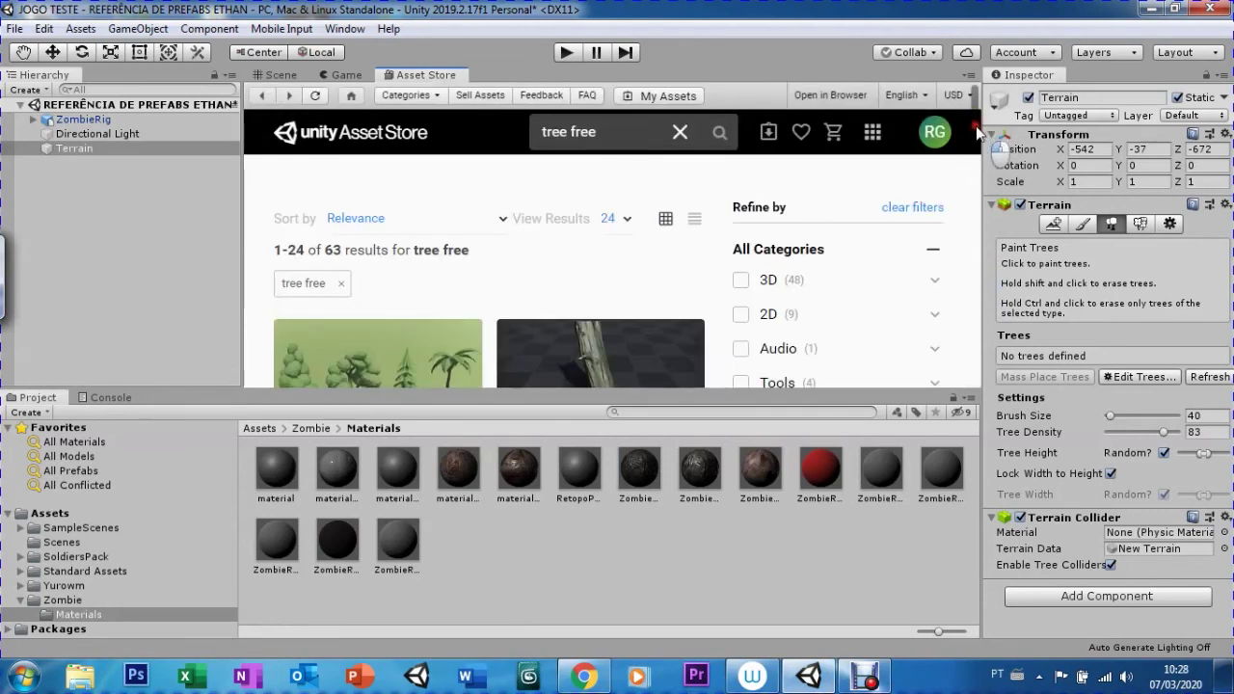
pyautogui.scroll(-4, 977, 143)
pyautogui.scroll(-4, 978, 143)
pyautogui.scroll(5, 978, 125)
pyautogui.scroll(2, 977, 122)
pyautogui.scroll(-2, 977, 128)
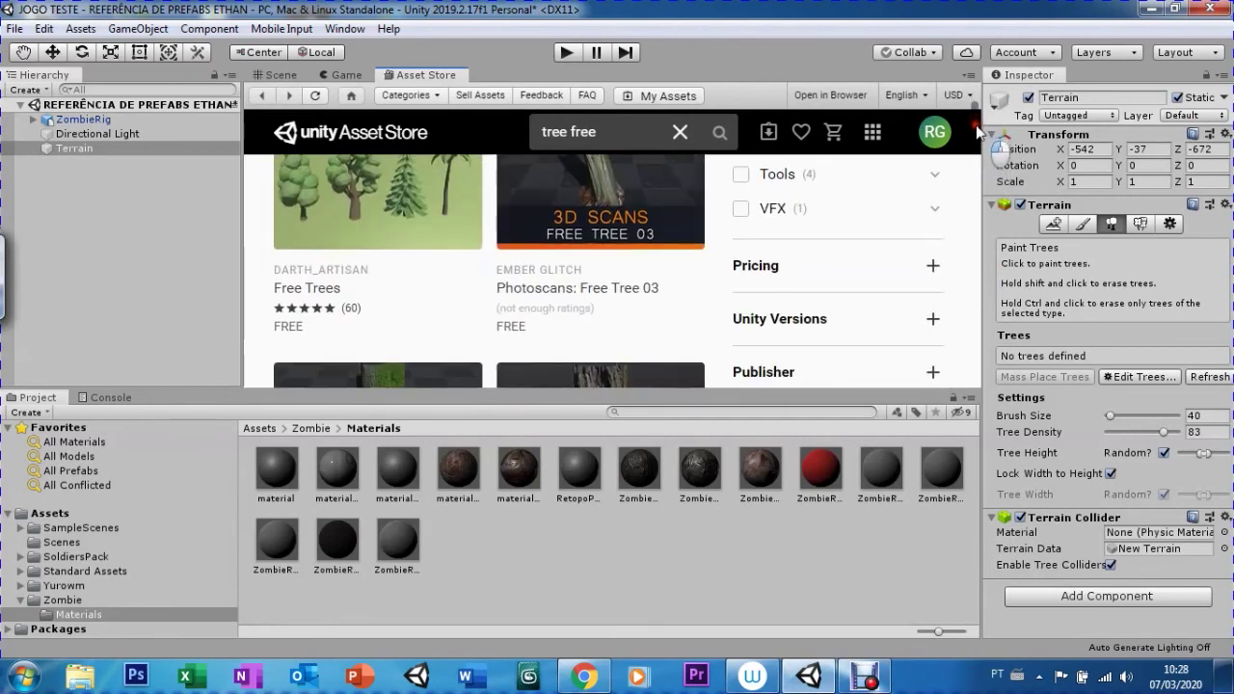
pyautogui.scroll(1, 977, 130)
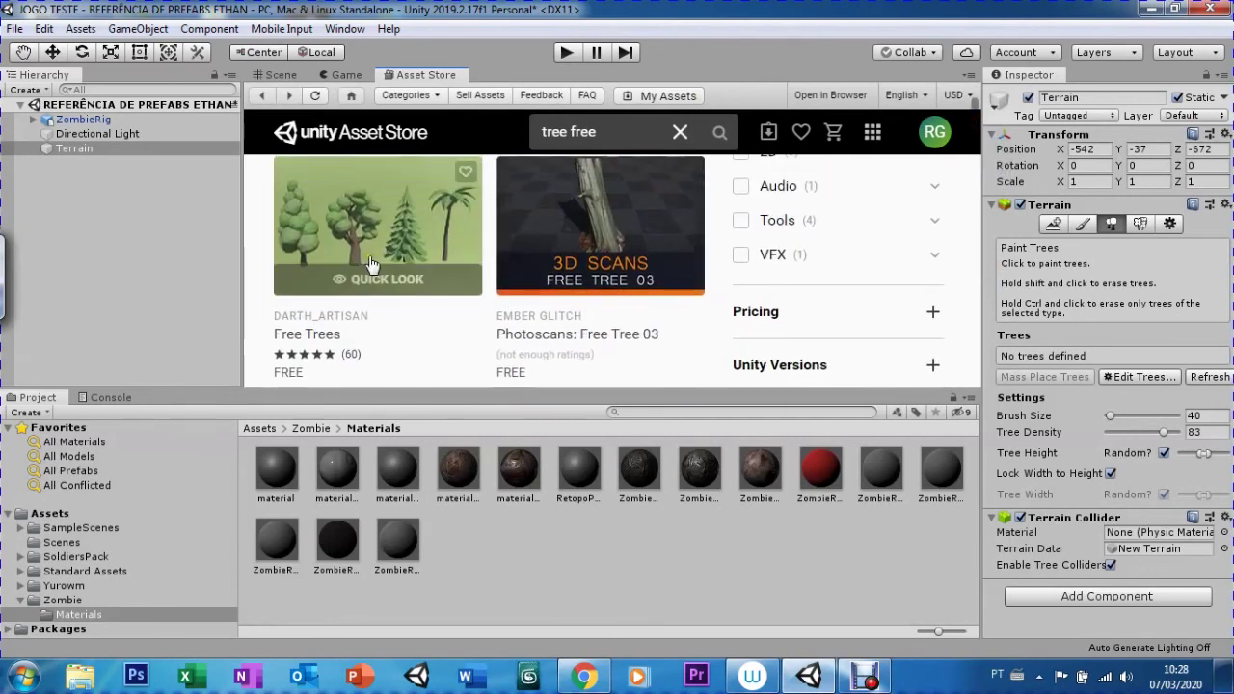
# - Open the Free Trees asset page and import it, bringing up the package contents list
pyautogui.click(338, 236)
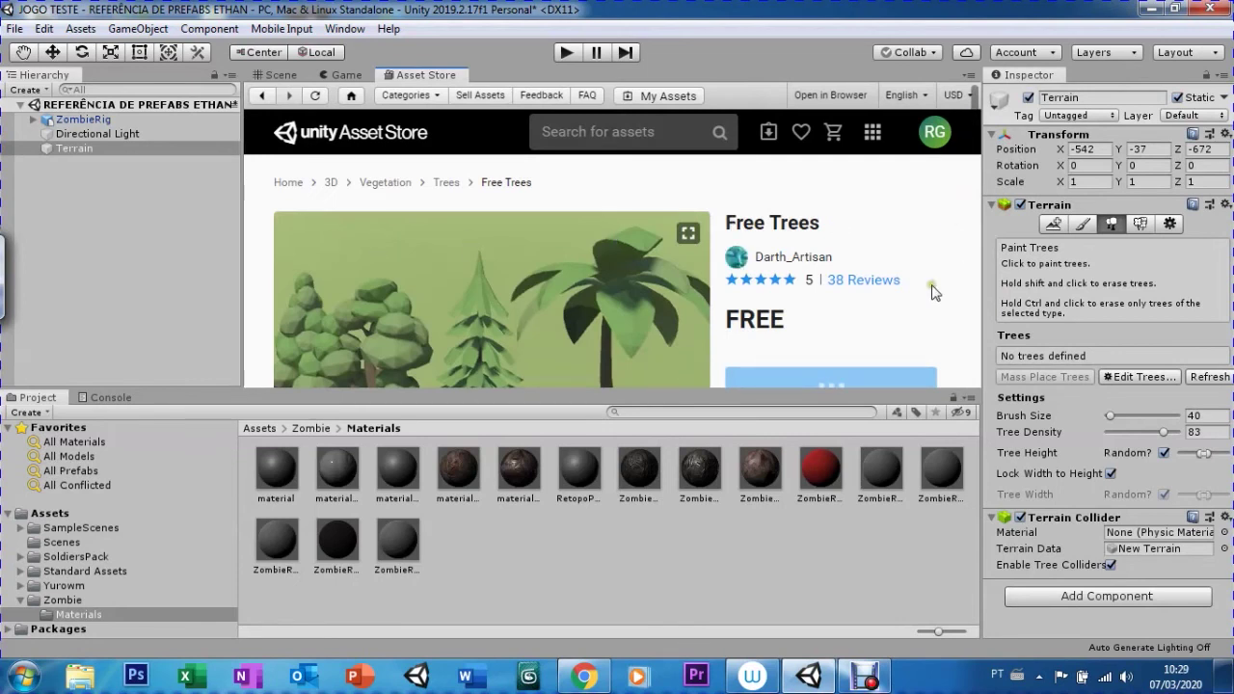
pyautogui.scroll(-1, 931, 285)
pyautogui.click(861, 329)
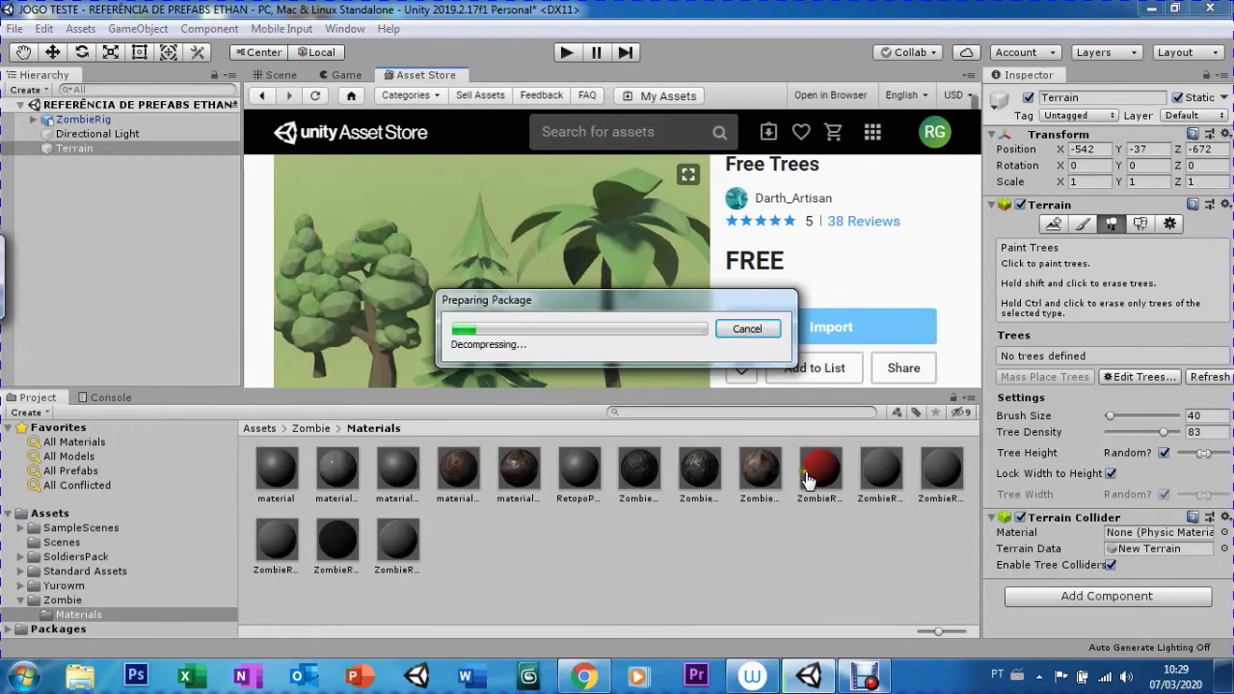
pyautogui.click(865, 678)
pyautogui.click(722, 556)
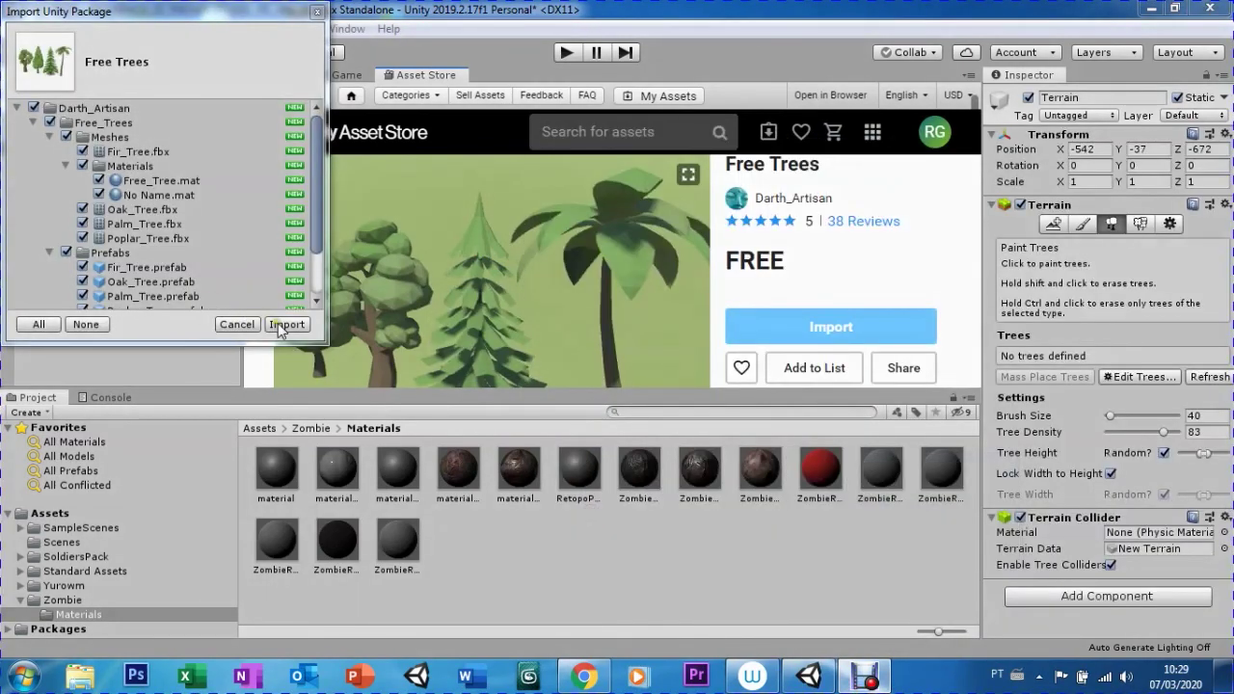
# - Import all Free Trees package contents, open the new Darth_Artisan folder, and reselect the terrain in the Scene view
pyautogui.click(275, 326)
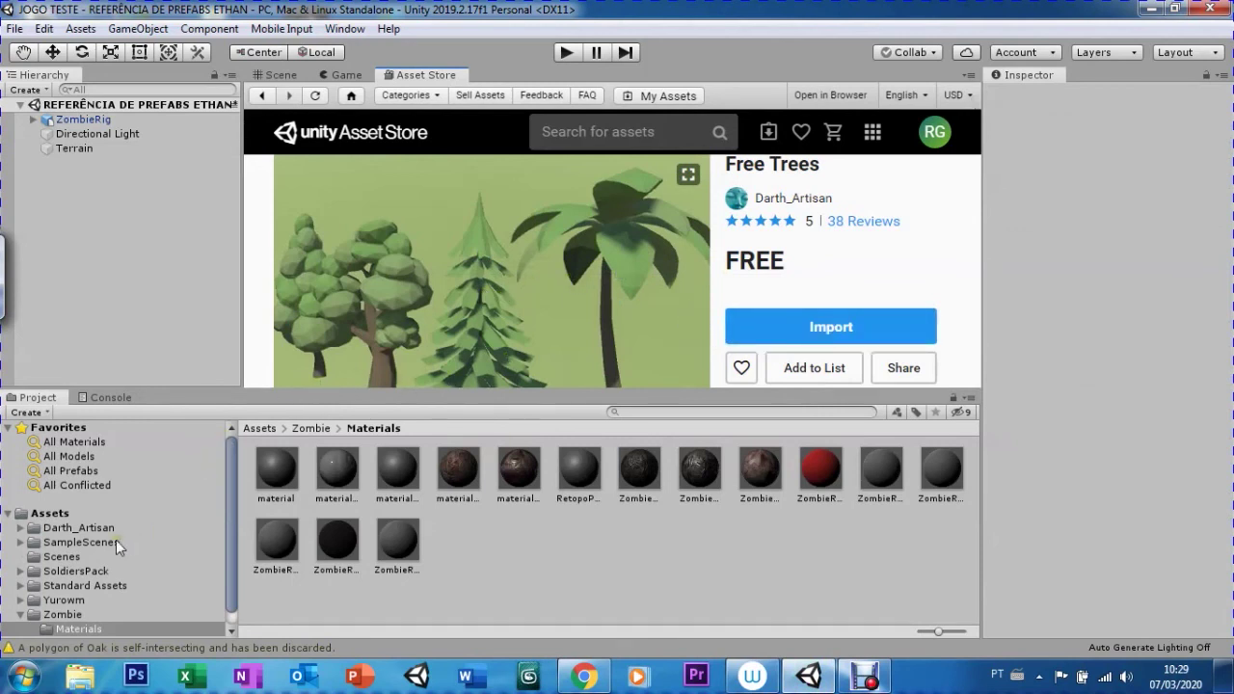
pyautogui.click(44, 529)
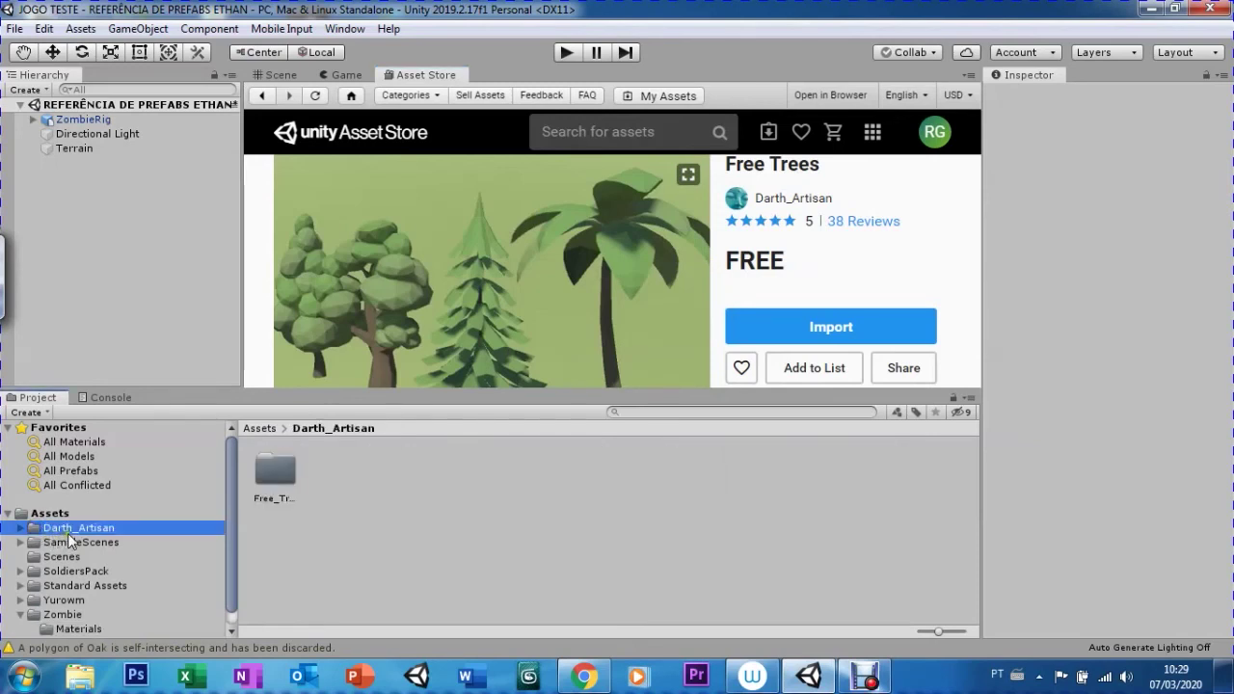
pyautogui.click(270, 75)
pyautogui.click(580, 153)
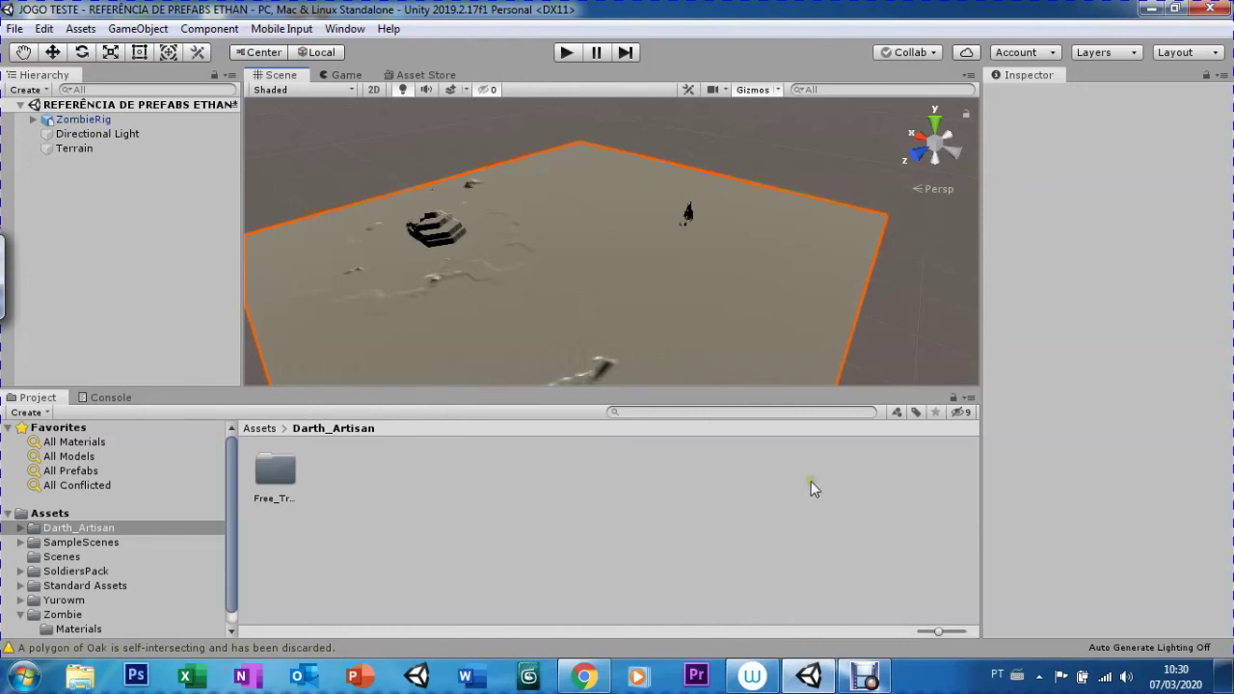
# - Add the Palm_Tree prefab as a terrain tree type with a Bend Factor of 2
pyautogui.click(865, 675)
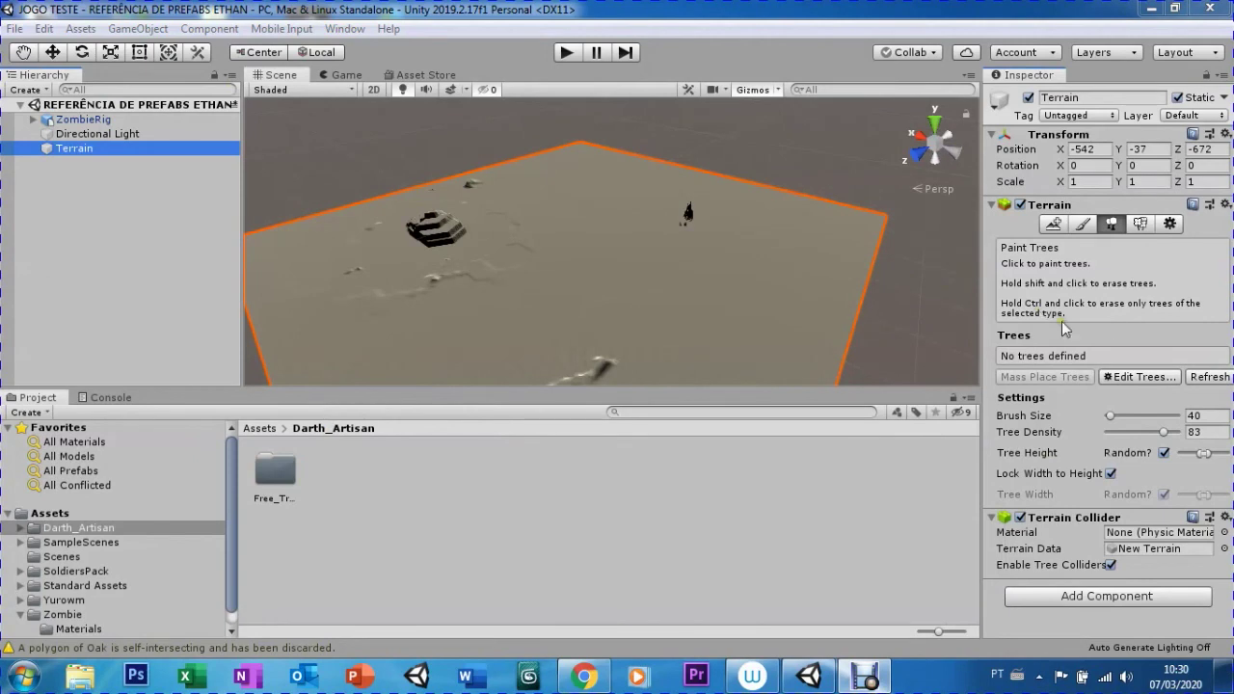
pyautogui.click(1135, 377)
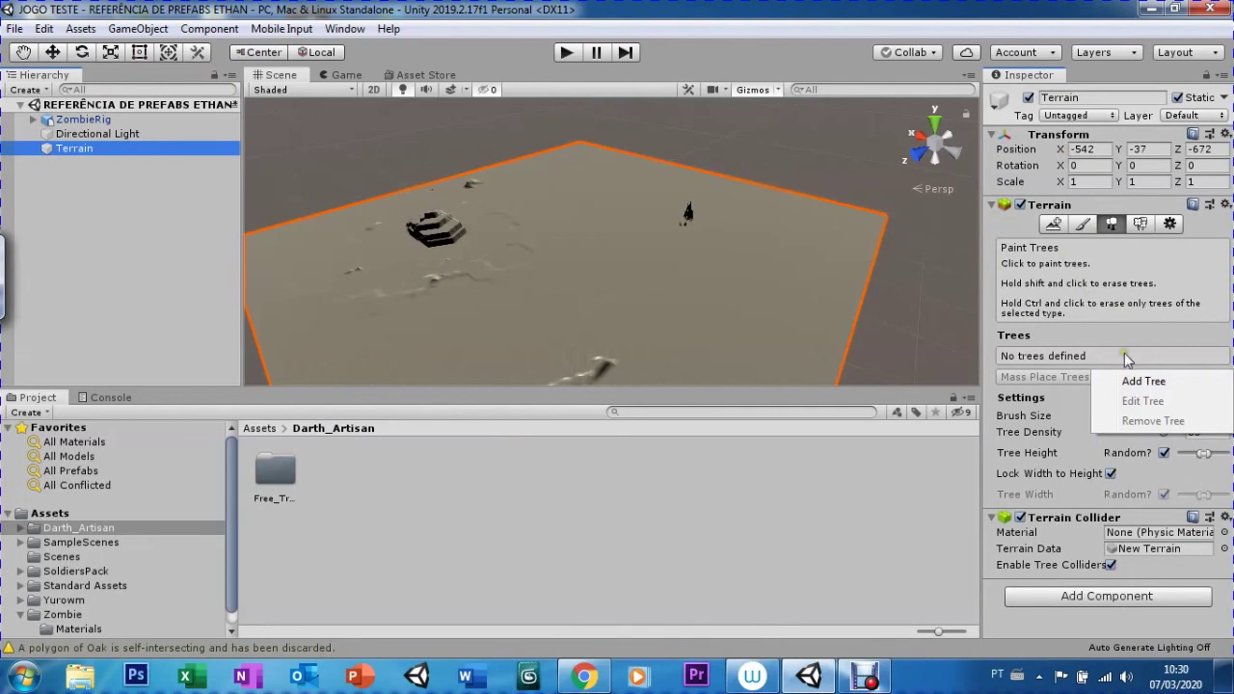
pyautogui.click(1132, 380)
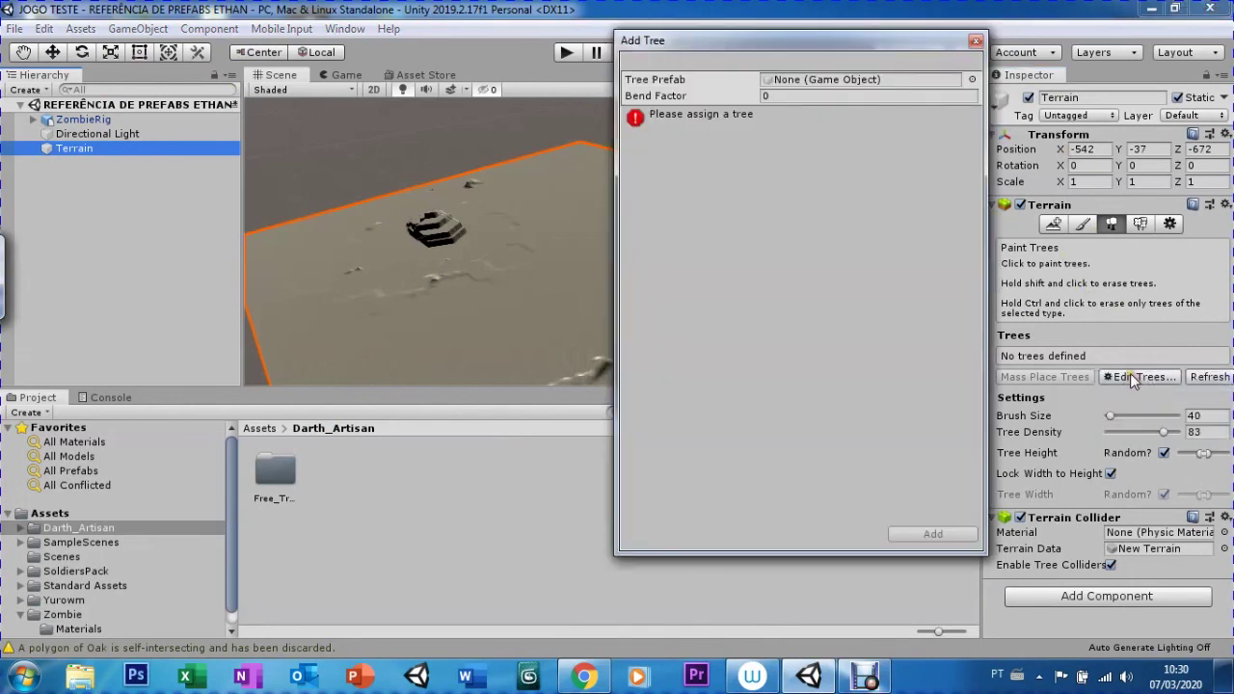
pyautogui.click(972, 81)
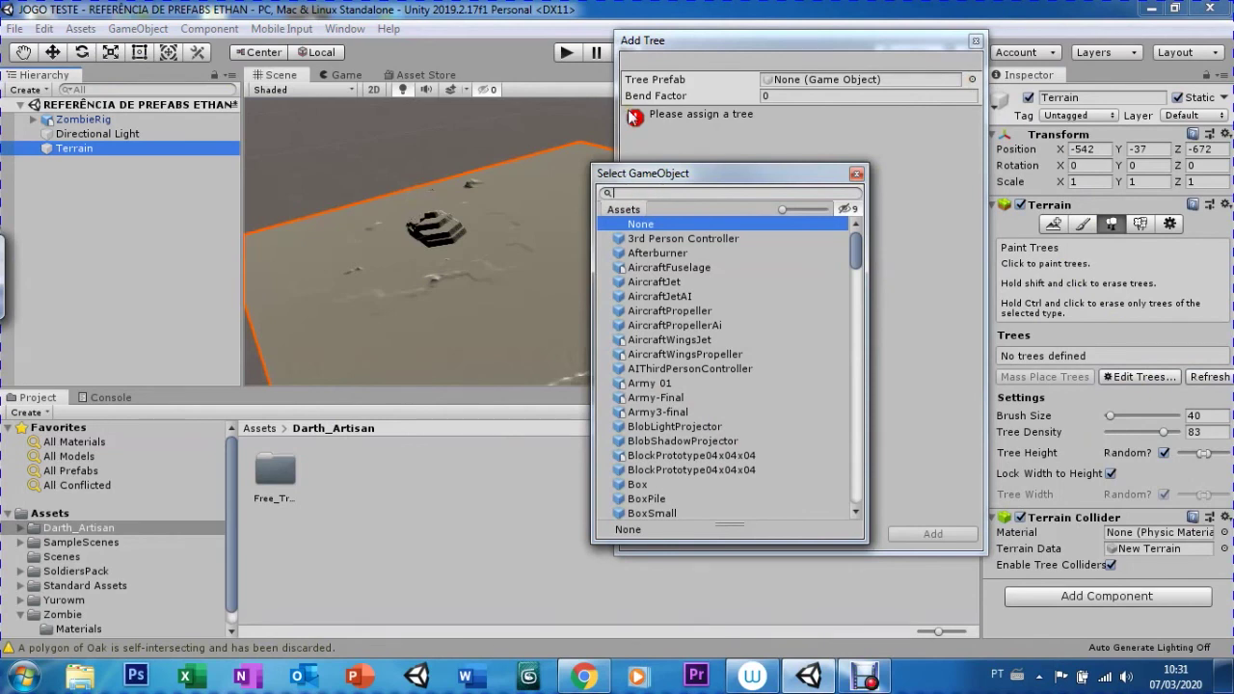
pyautogui.write('tre')
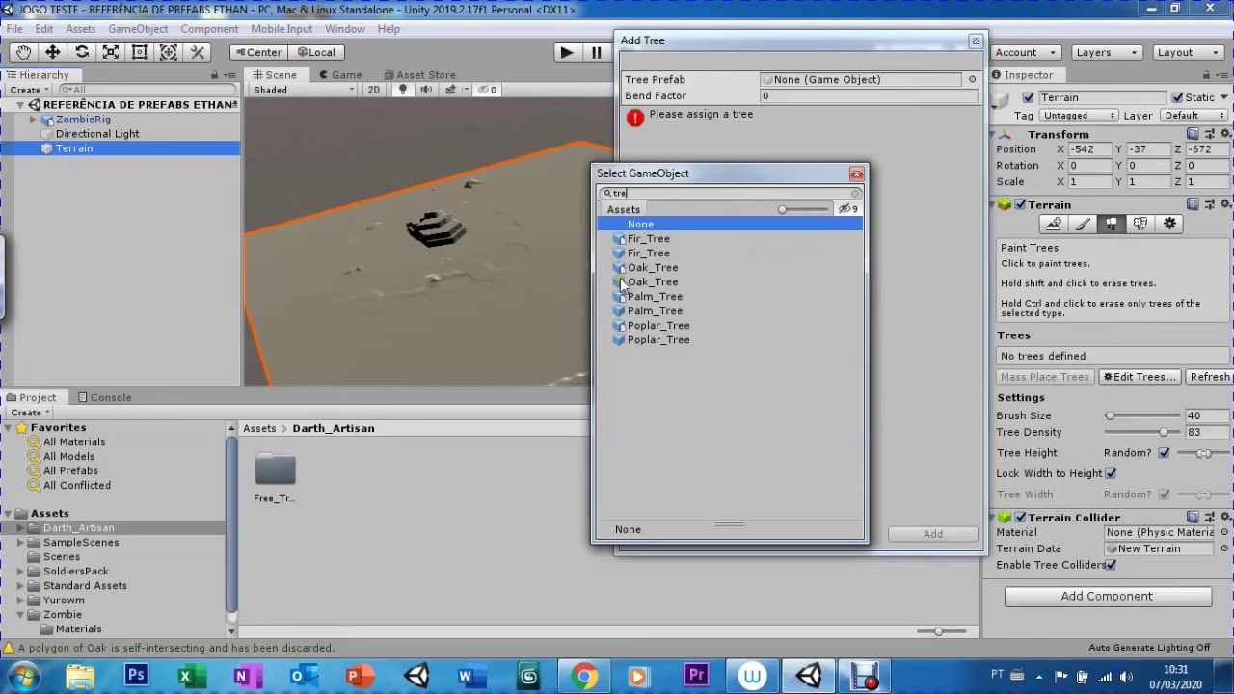
pyautogui.moveTo(661, 173); pyautogui.dragTo(769, 146)
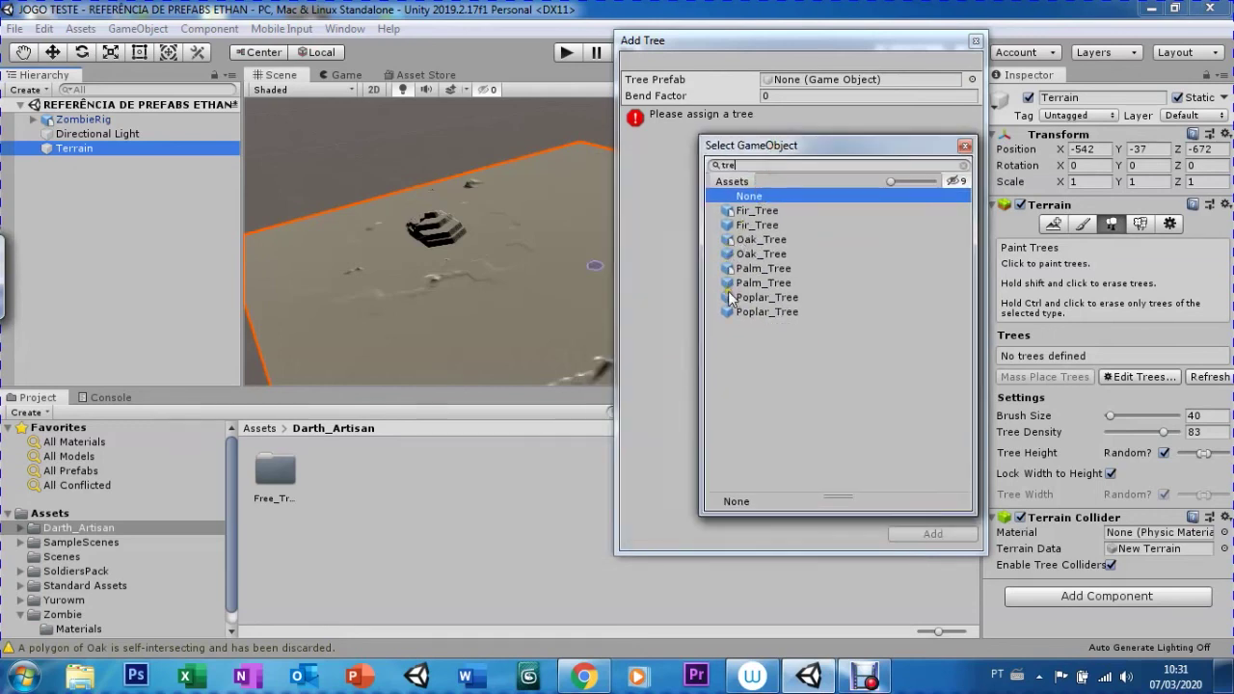
pyautogui.click(730, 286)
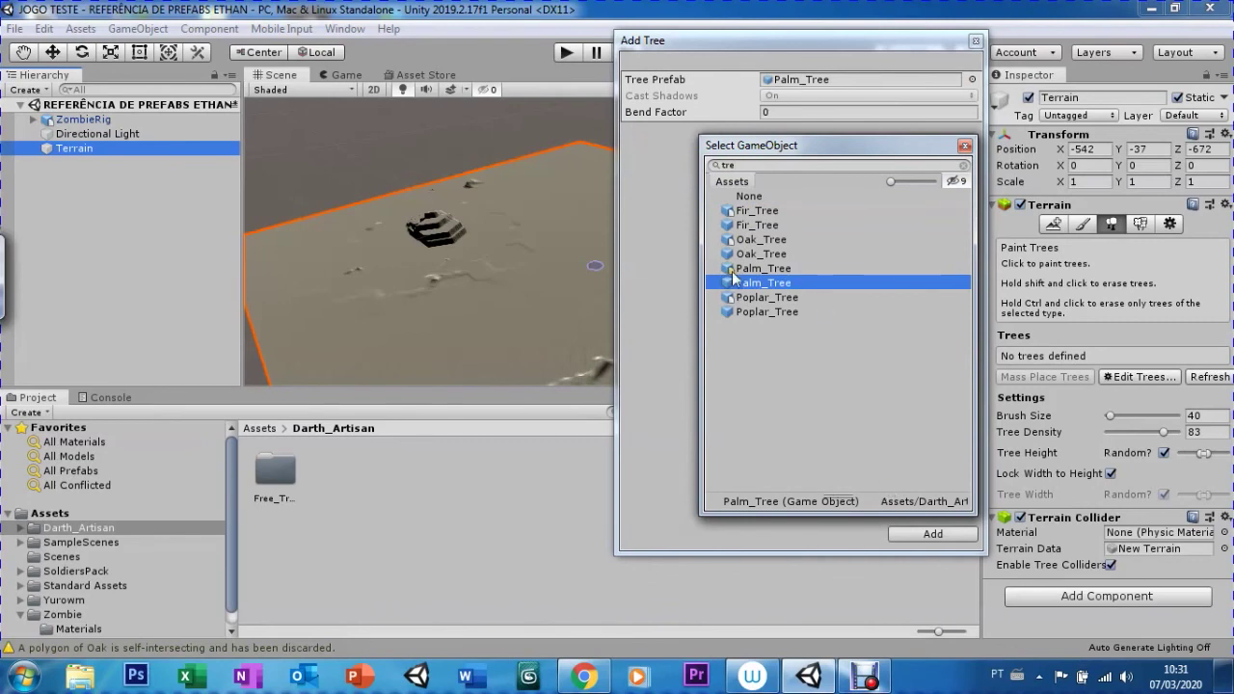
pyautogui.doubleClick(728, 283)
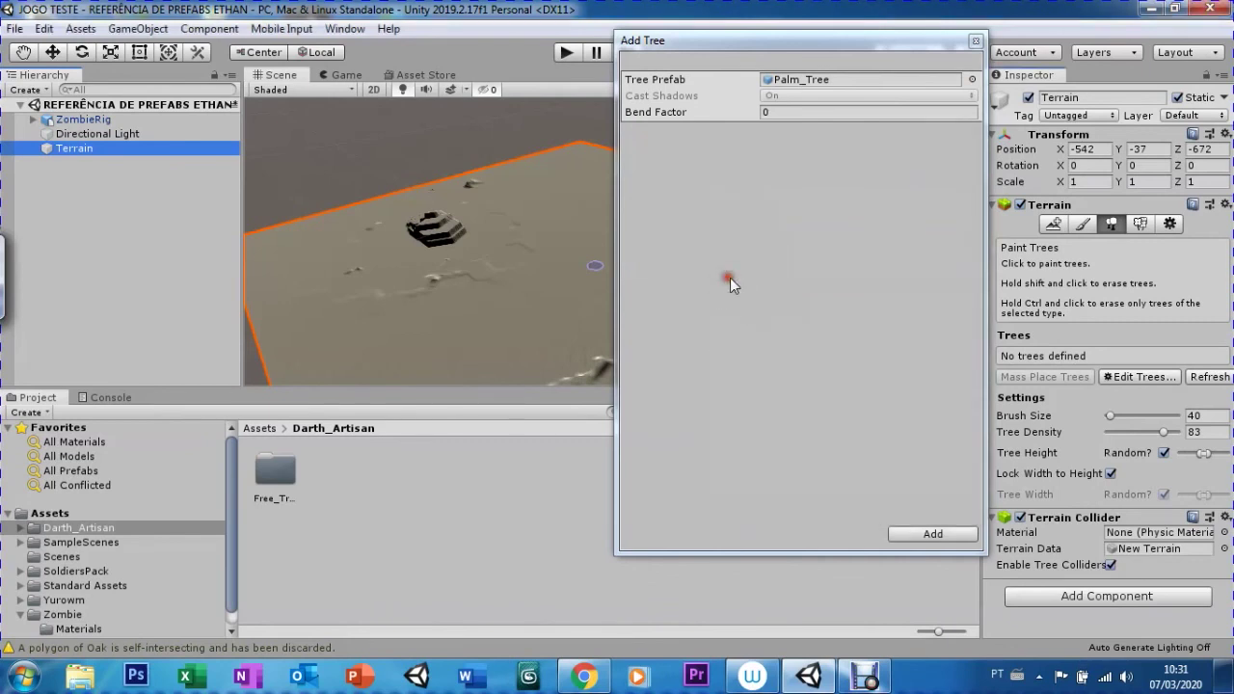
pyautogui.click(745, 125)
pyautogui.click(766, 114)
pyautogui.write('2')
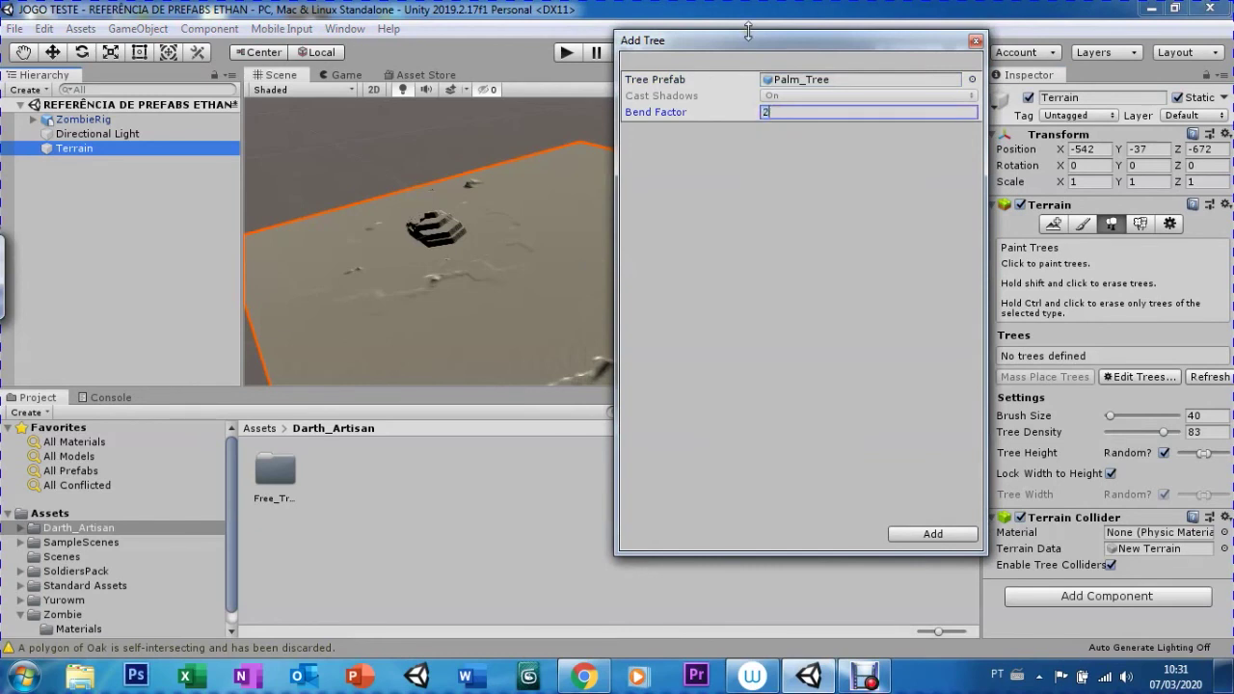
pyautogui.click(913, 535)
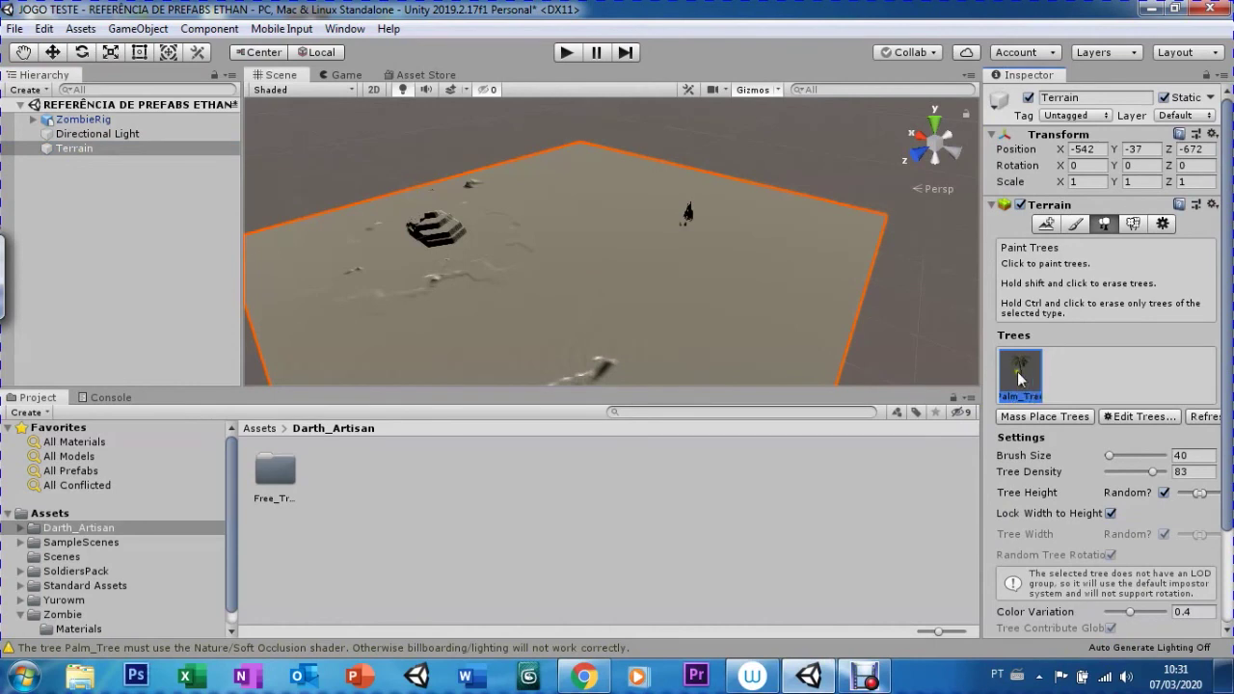
# - Set the tree brush size to 420, paint palm trees on the terrain, then switch to the Hand tool
pyautogui.click(1111, 457)
pyautogui.write('420')
pyautogui.click(790, 224)
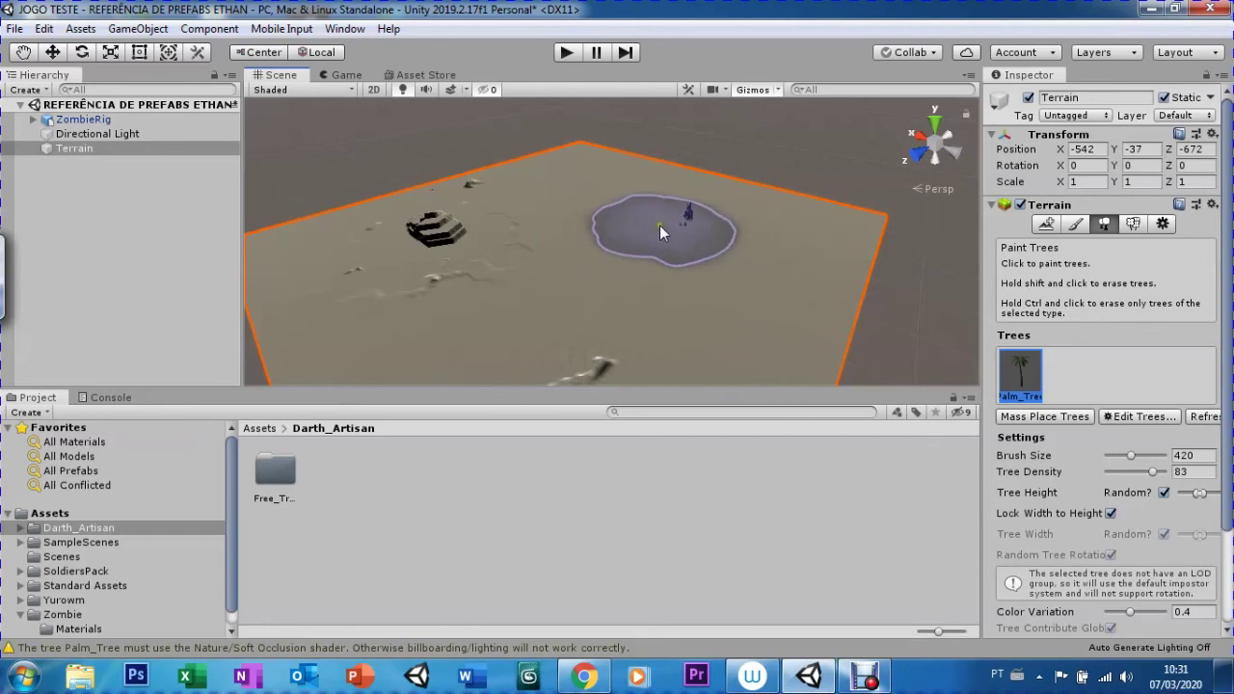
pyautogui.click(23, 53)
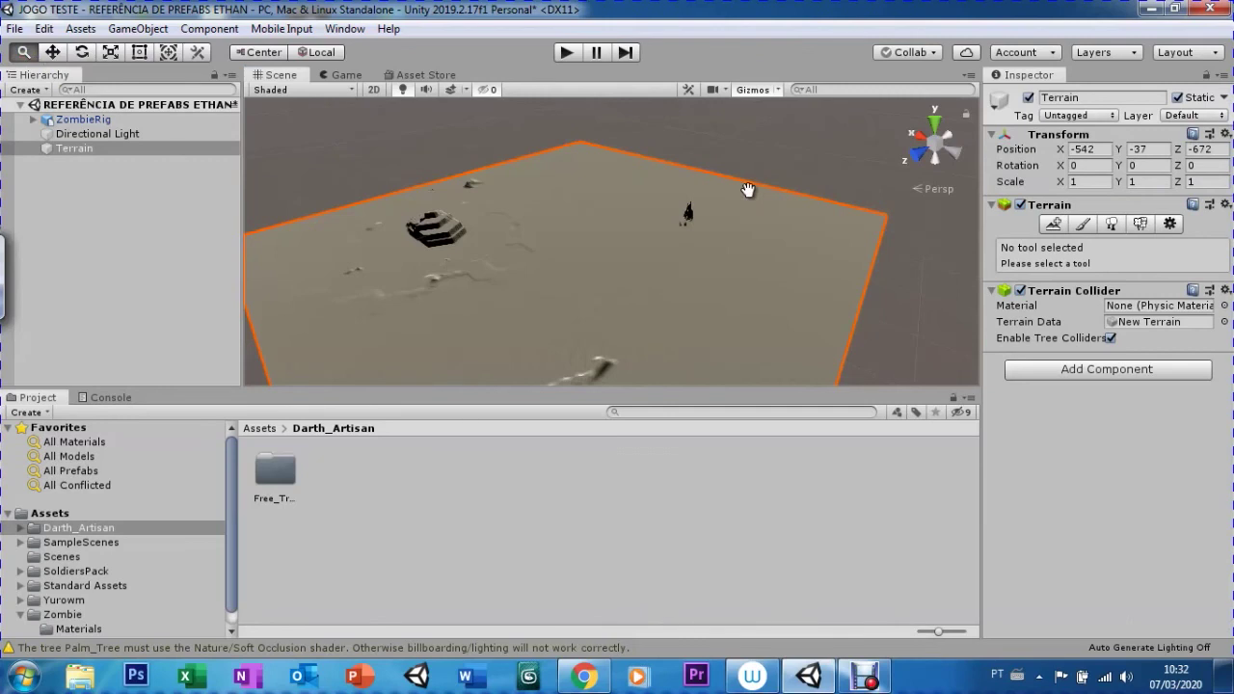
# - Pan, zoom and orbit across the terrain to inspect the painted palm trees
pyautogui.moveTo(441, 270); pyautogui.dragTo(662, 179)
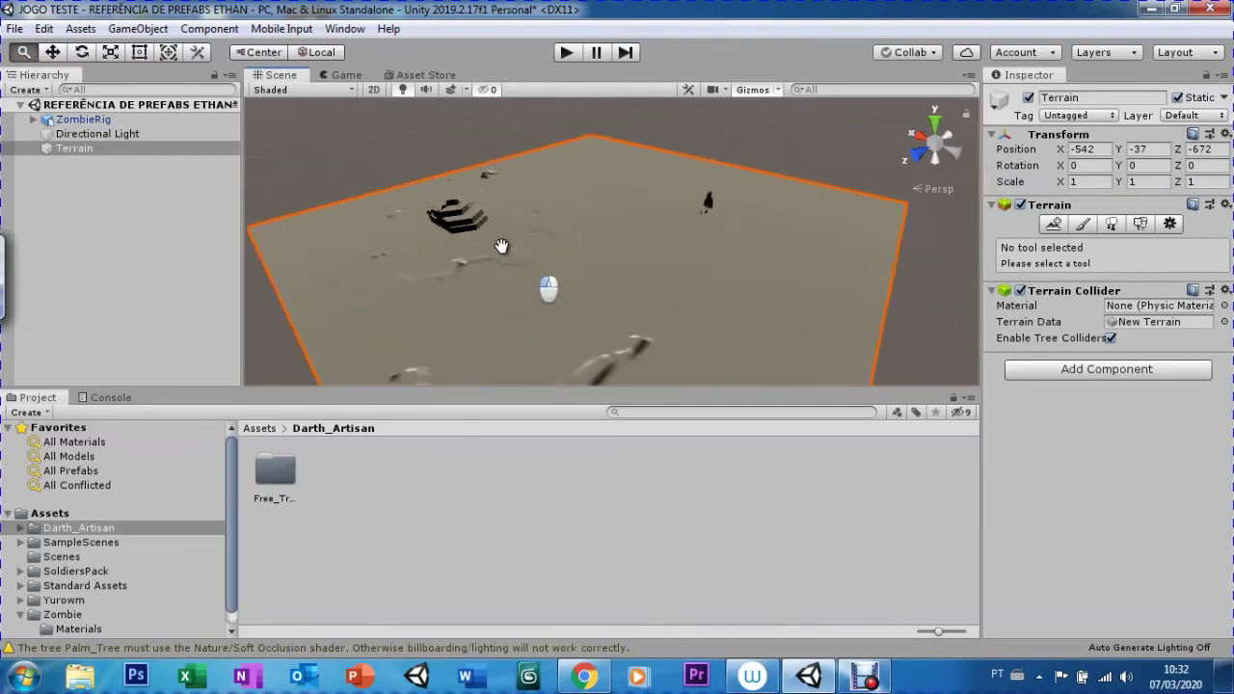
pyautogui.scroll(2, 661, 177)
pyautogui.scroll(2, 661, 177)
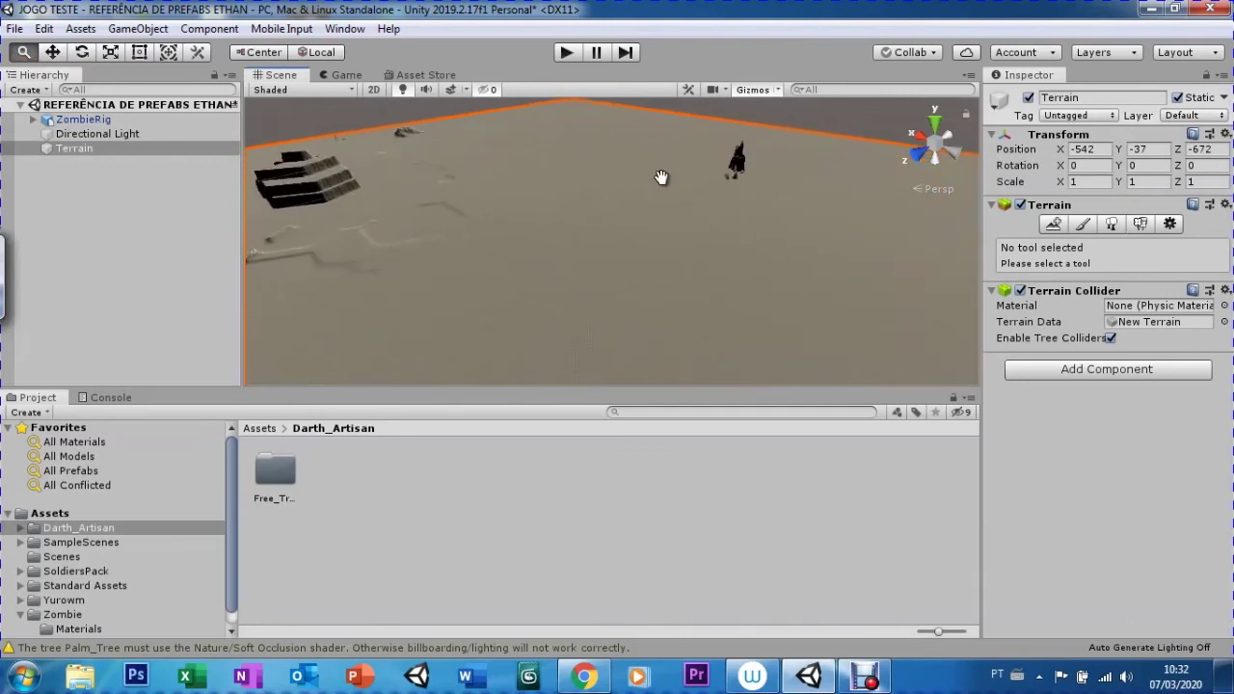
pyautogui.scroll(3, 661, 177)
pyautogui.scroll(3, 747, 228)
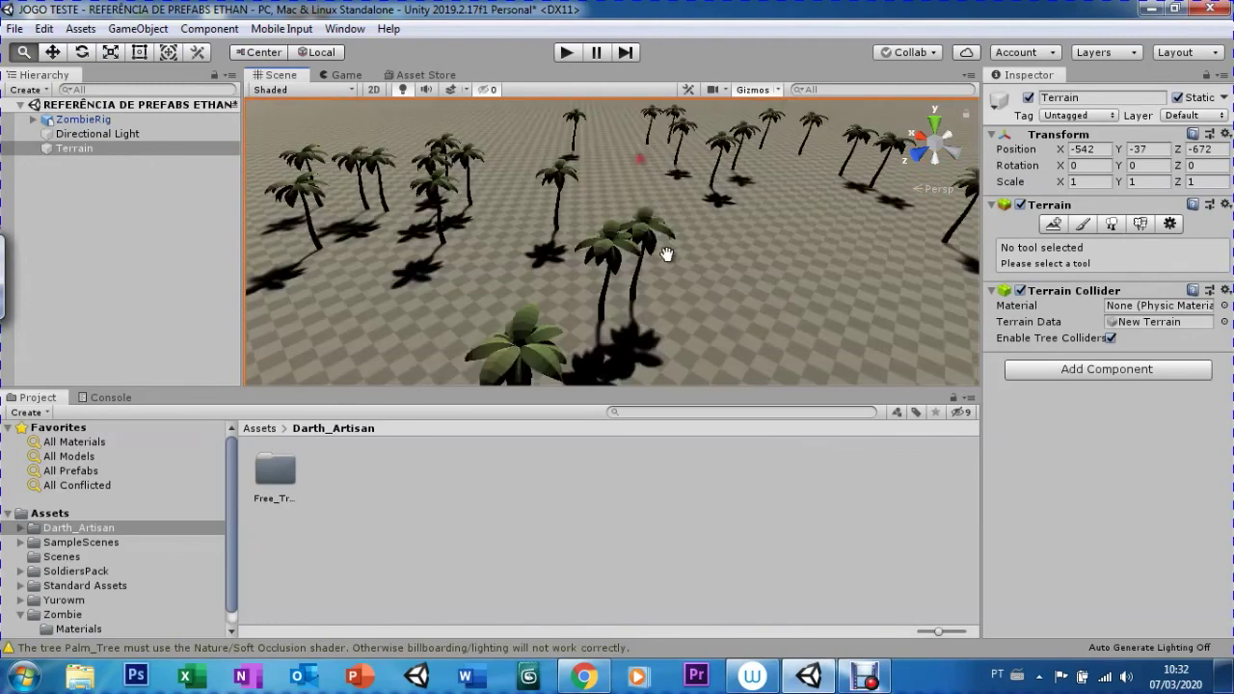
pyautogui.scroll(2, 641, 196)
pyautogui.scroll(3, 662, 220)
pyautogui.scroll(3, 661, 221)
pyautogui.scroll(-3, 681, 220)
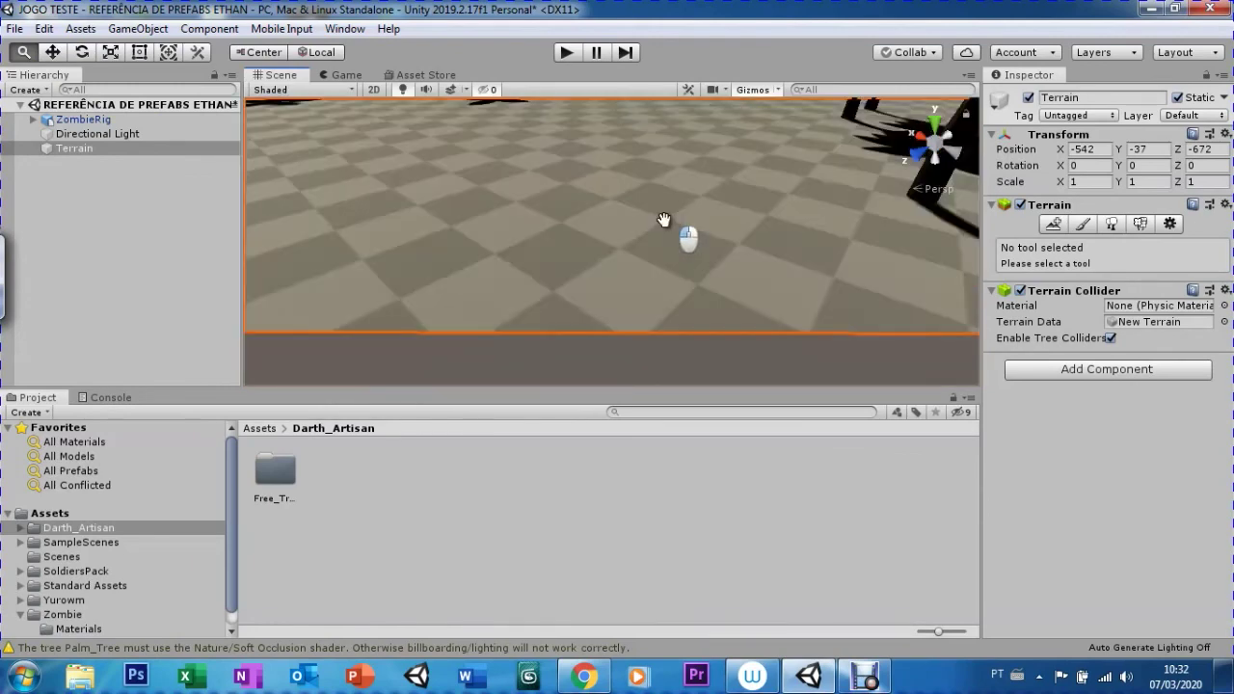
pyautogui.scroll(-3, 664, 225)
pyautogui.scroll(-3, 665, 224)
pyautogui.moveTo(665, 193); pyautogui.dragTo(388, 173)
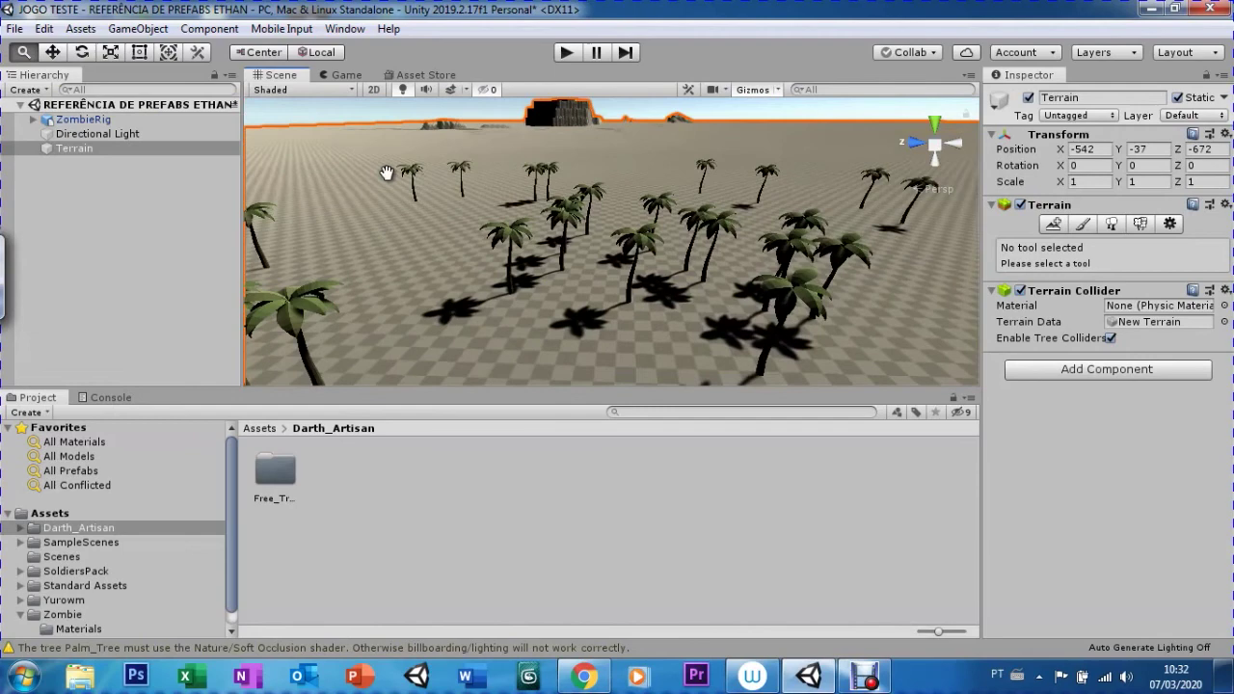
pyautogui.moveTo(412, 234)
pyautogui.mouseDown(button='right')
pyautogui.moveTo(729, 193)
pyautogui.moveTo(613, 169)
pyautogui.moveTo(460, 207)
pyautogui.moveTo(800, 198)
pyautogui.moveTo(620, 272)
pyautogui.moveTo(862, 290)
pyautogui.mouseUp(button='right')
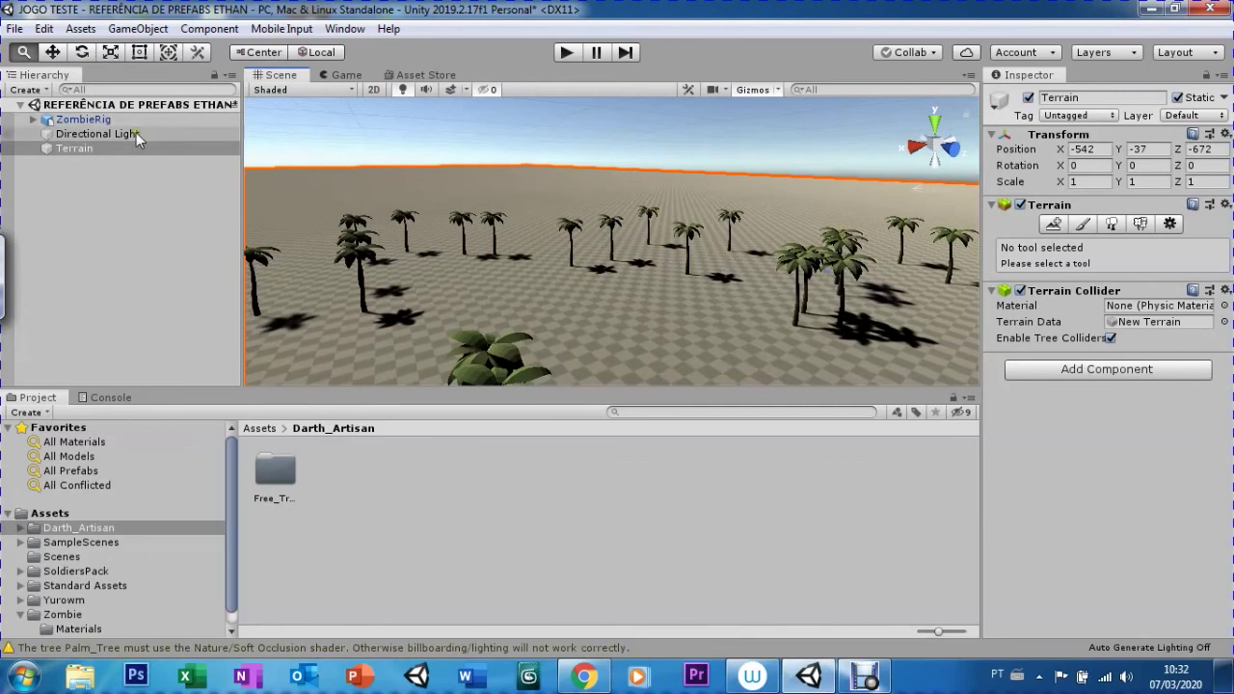
# - Frame the ZombieRig in the Scene view and switch to the Move tool
pyautogui.doubleClick(70, 120)
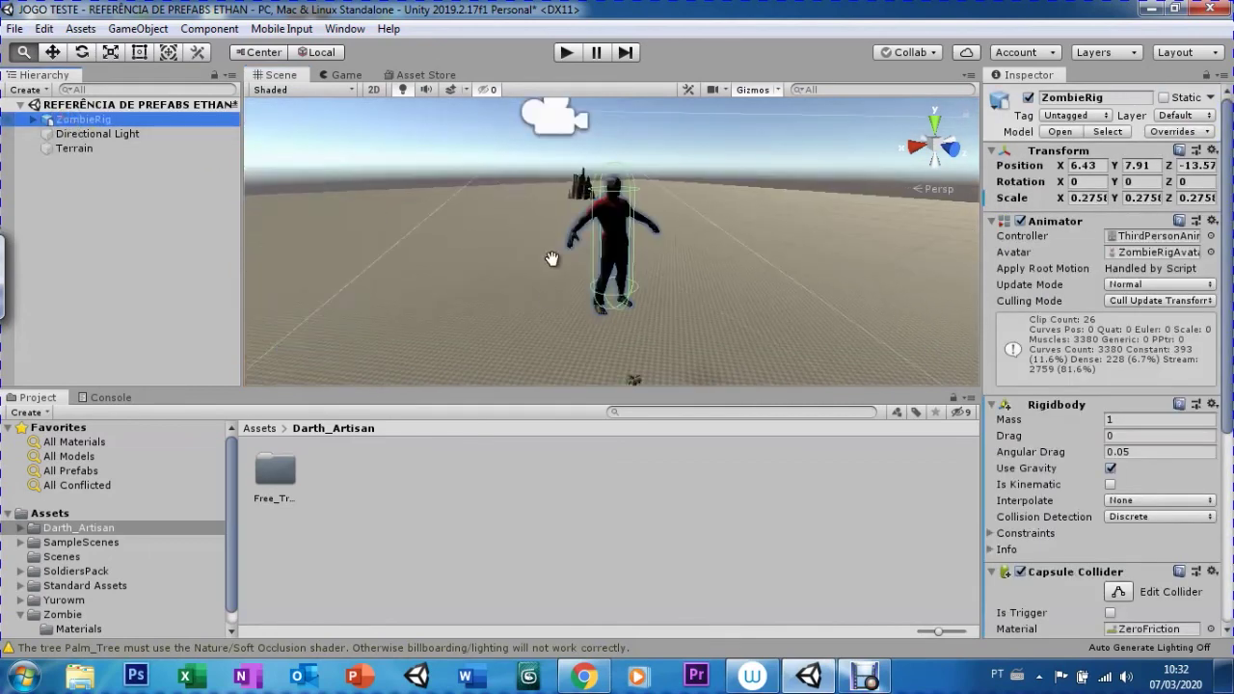
pyautogui.scroll(3, 559, 270)
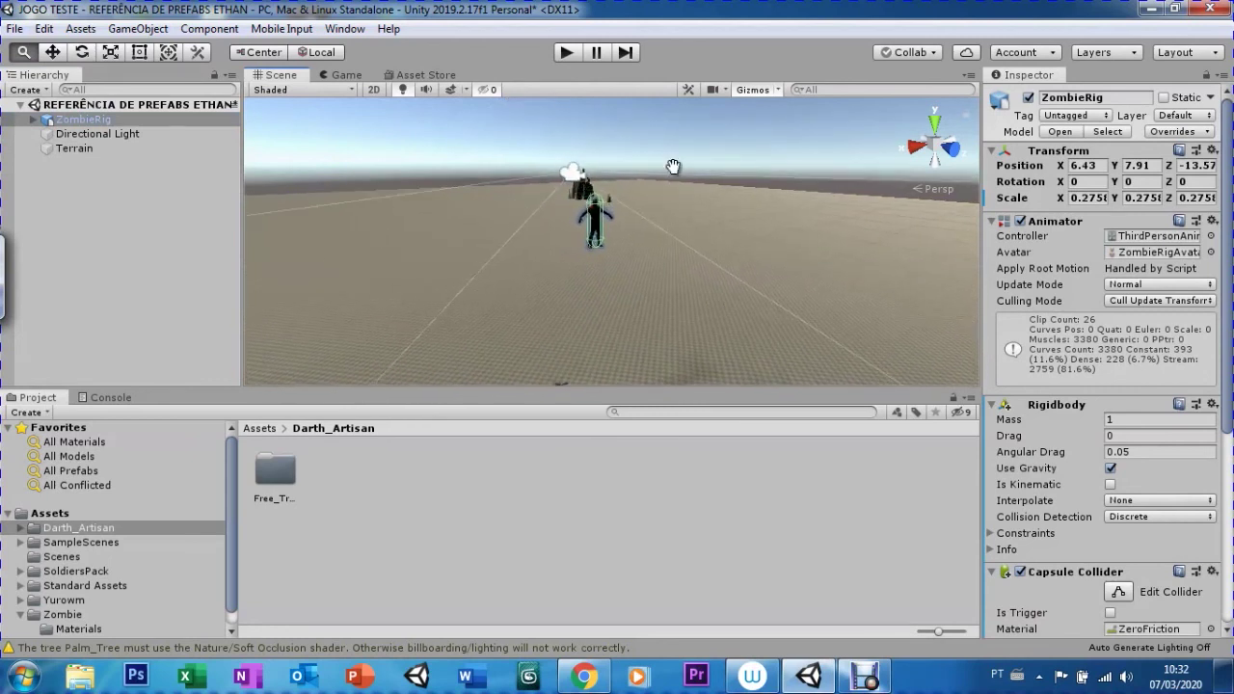
pyautogui.press('w')
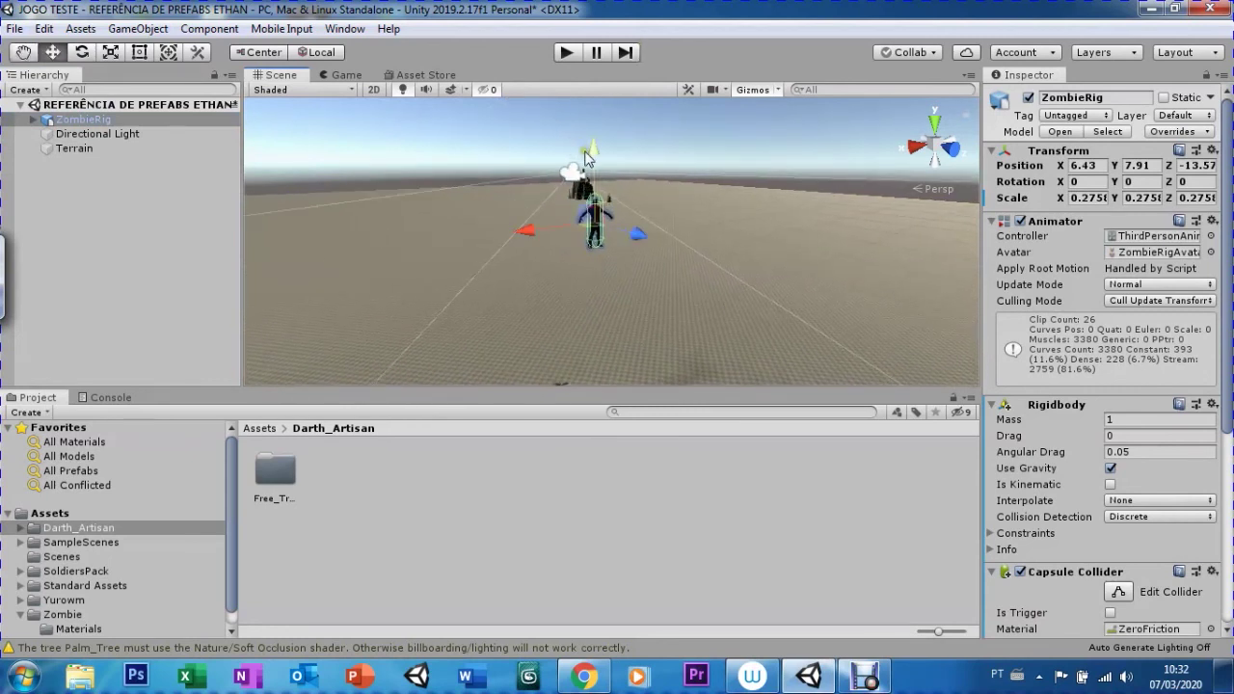
# - Drag ZombieRig down toward the terrain and edit its Position Y value
pyautogui.moveTo(591, 159); pyautogui.dragTo(597, 337)
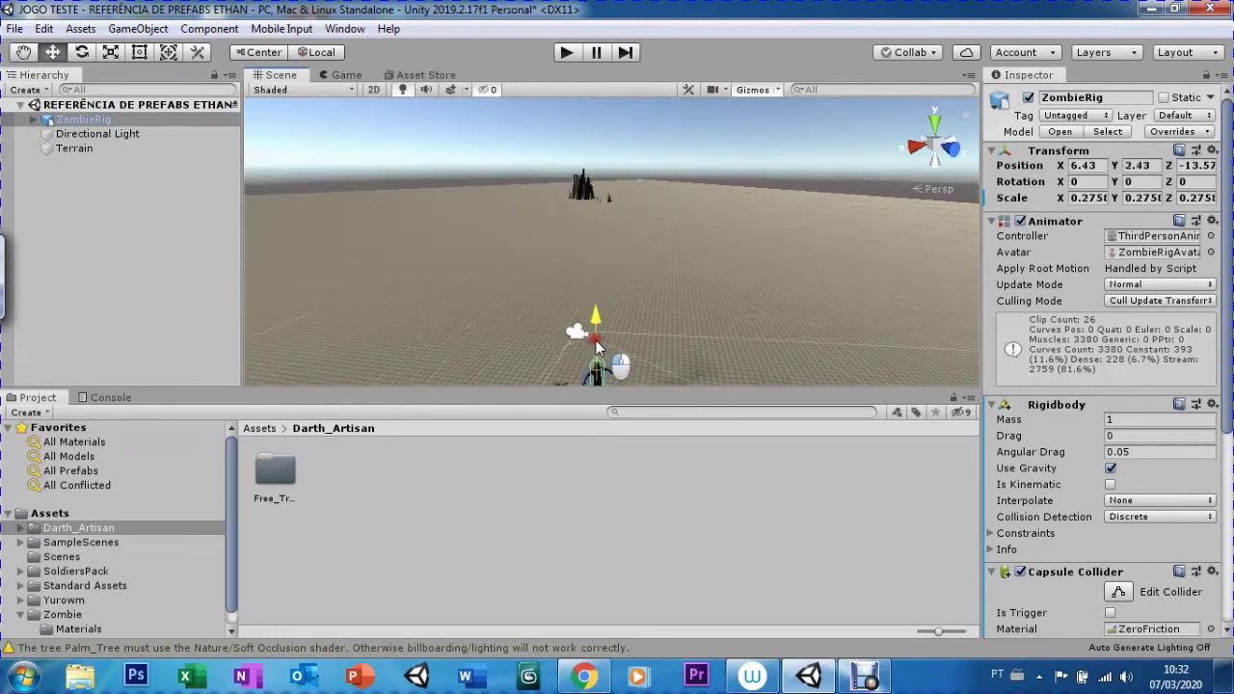
pyautogui.doubleClick(73, 121)
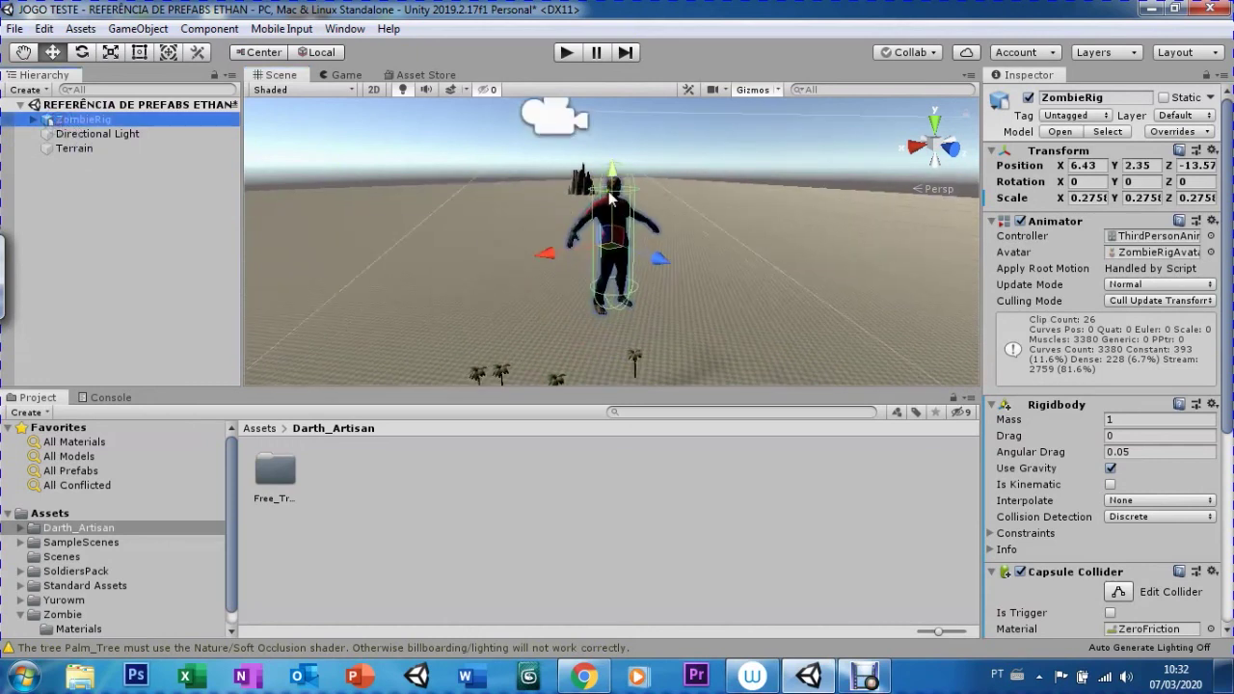
pyautogui.moveTo(612, 244); pyautogui.dragTo(612, 328)
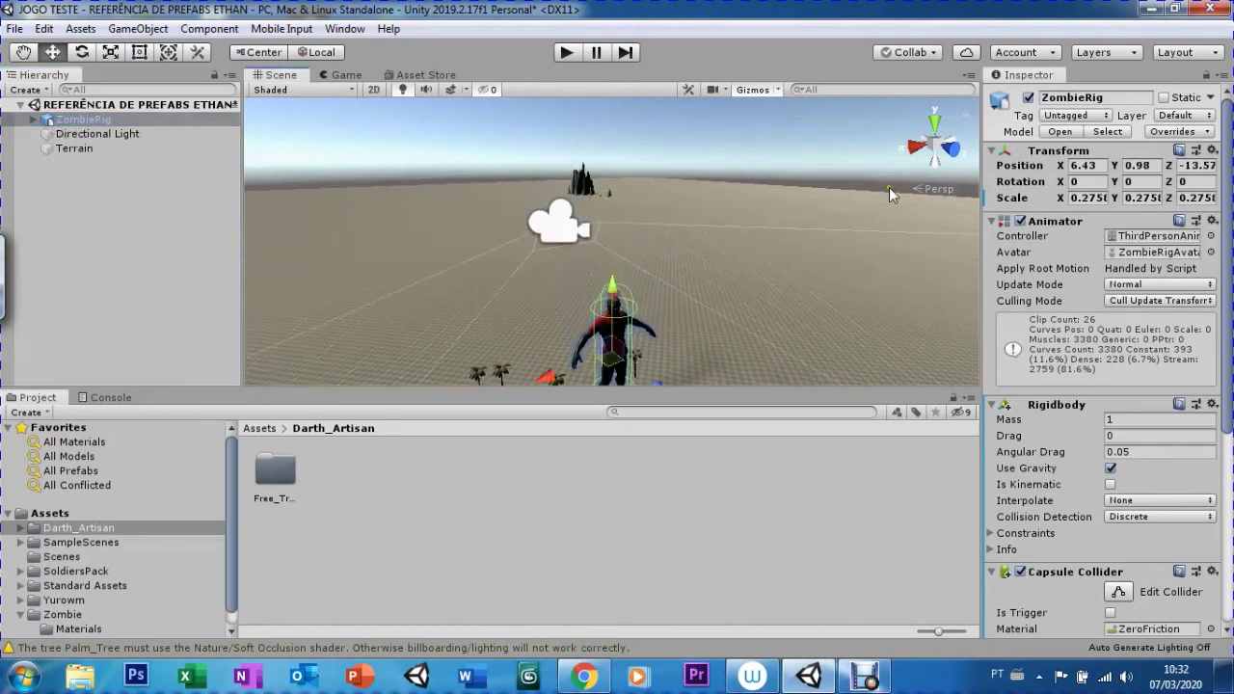
pyautogui.click(1136, 165)
pyautogui.write('0')
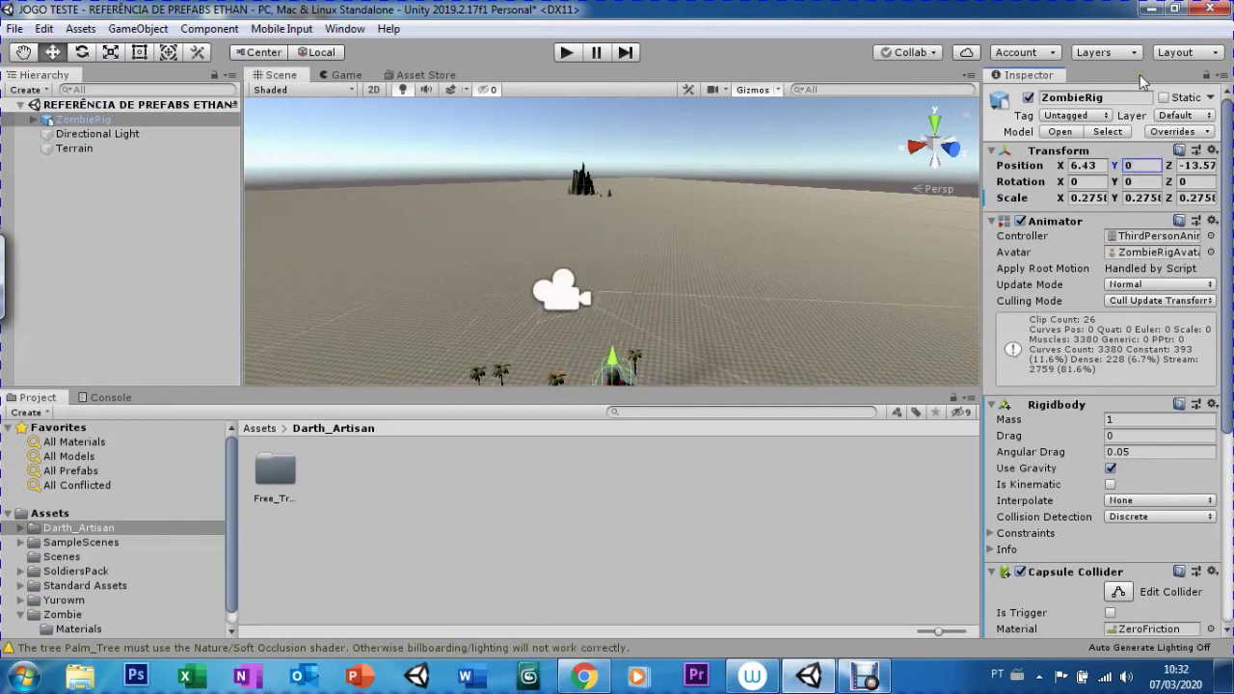
# - Check the Terrain's Position Y of -37, then set ZombieRig's Position Y to -36.5
pyautogui.doubleClick(83, 119)
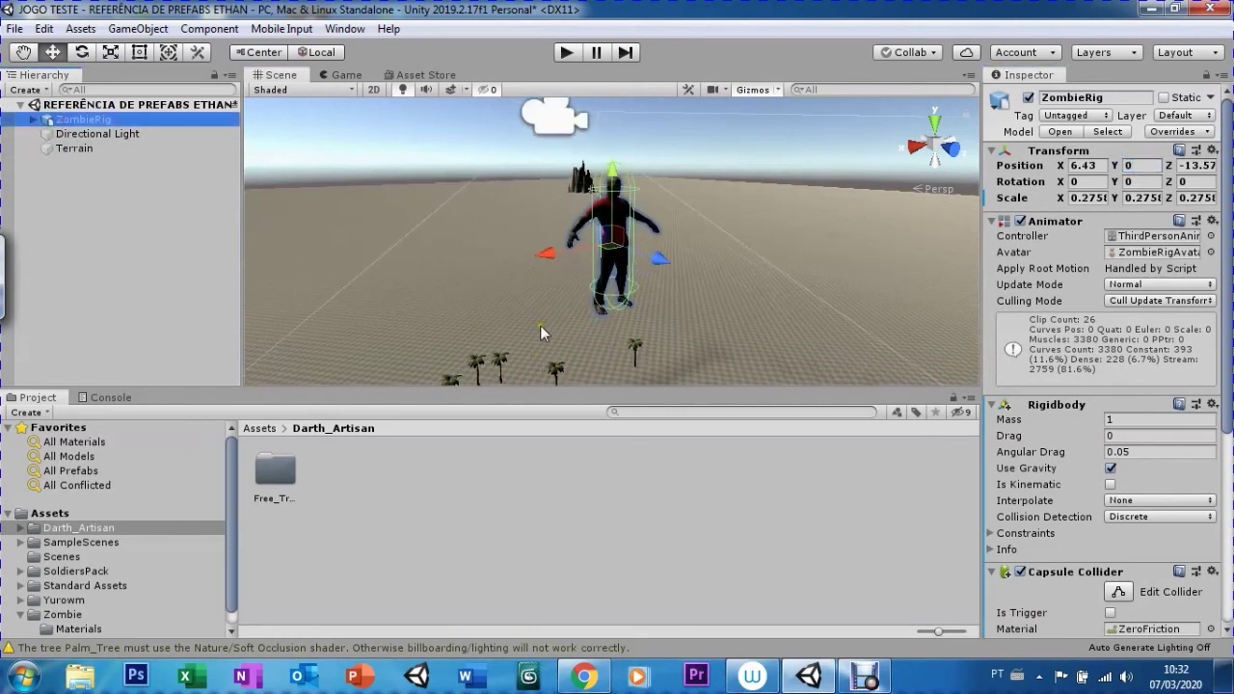
pyautogui.scroll(-2, 508, 344)
pyautogui.scroll(-2, 508, 344)
pyautogui.scroll(-2, 508, 344)
pyautogui.scroll(-2, 508, 344)
pyautogui.scroll(-1, 508, 344)
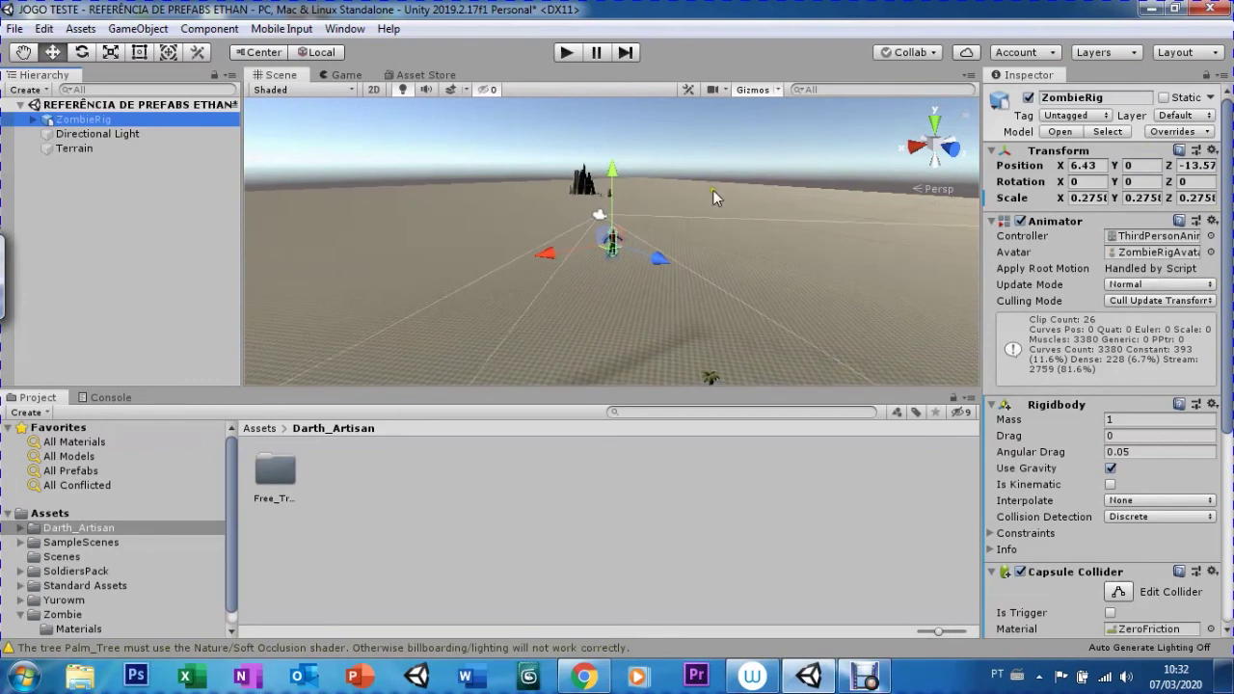
pyautogui.click(713, 191)
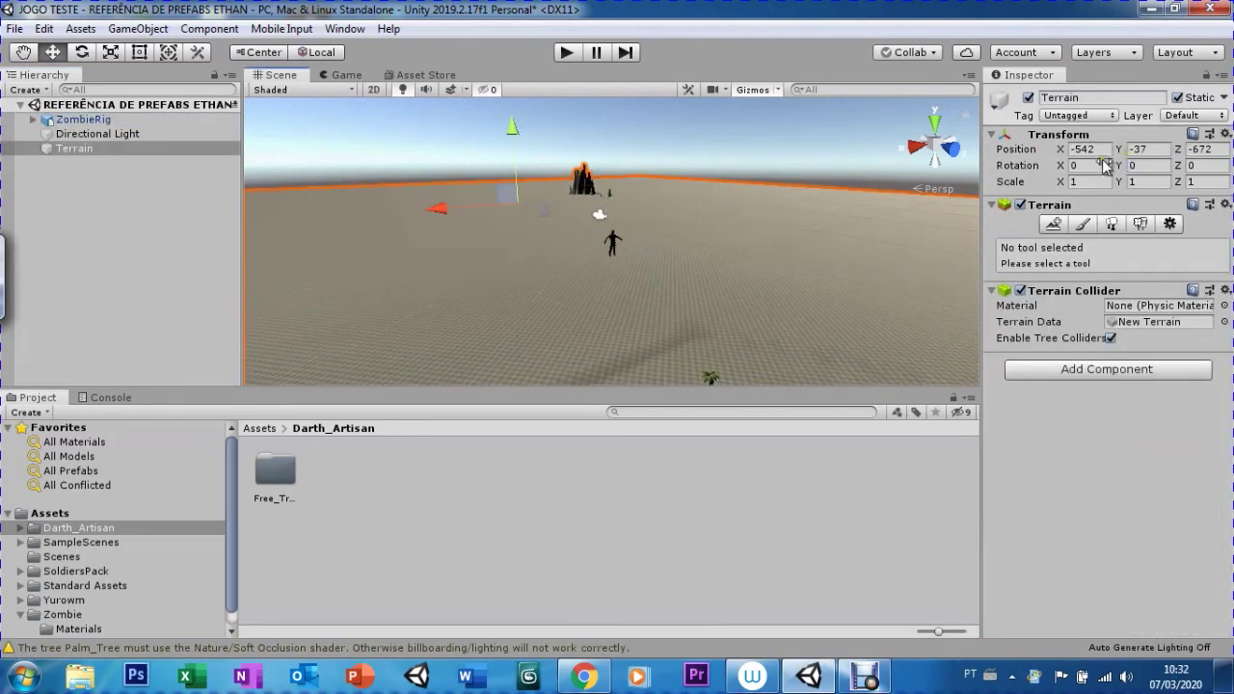
pyautogui.click(83, 120)
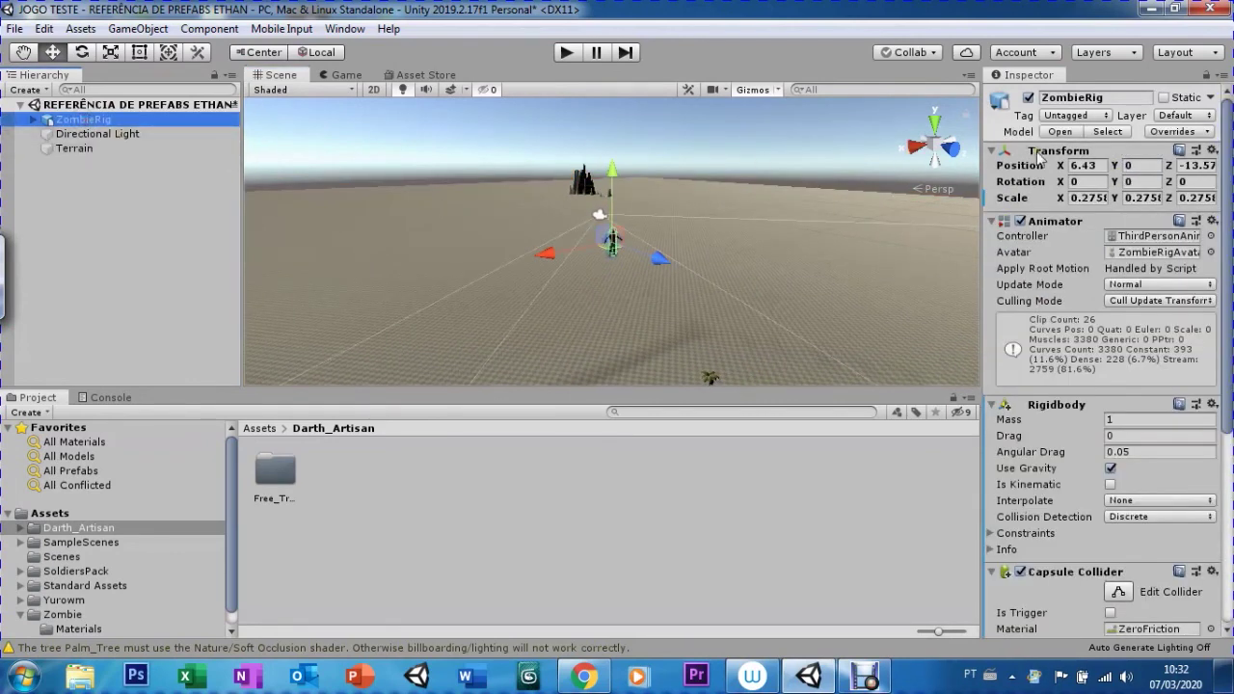
pyautogui.click(1128, 165)
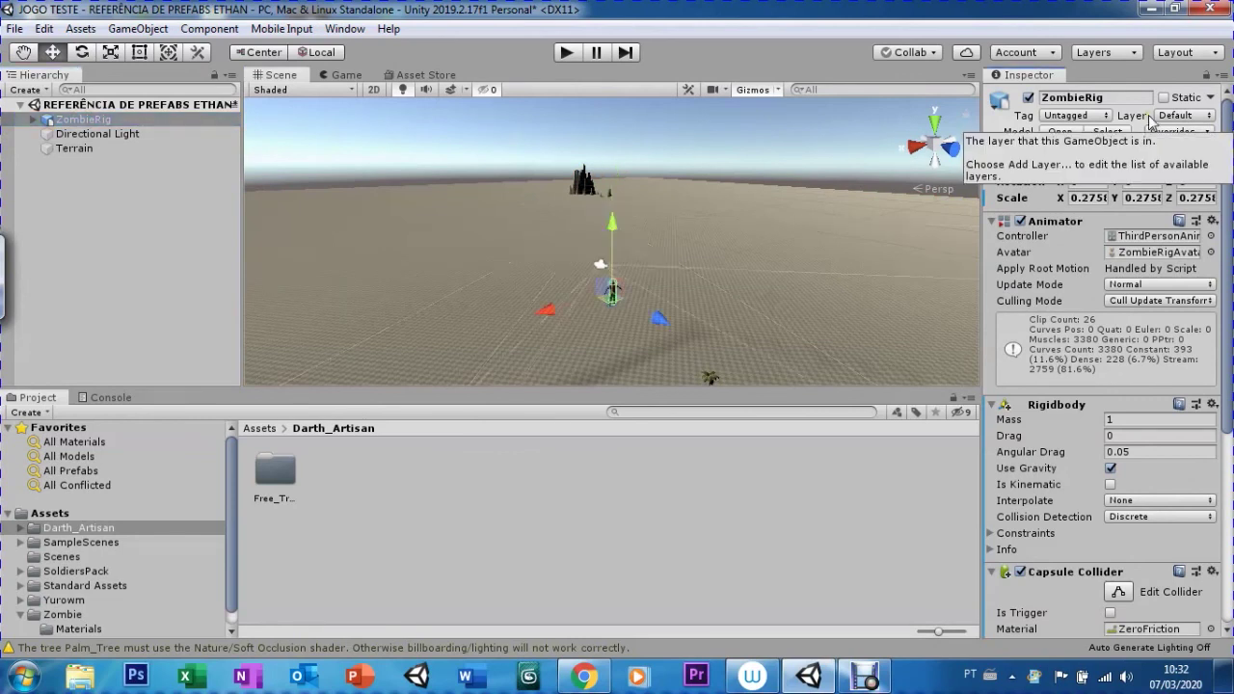
pyautogui.write('10')
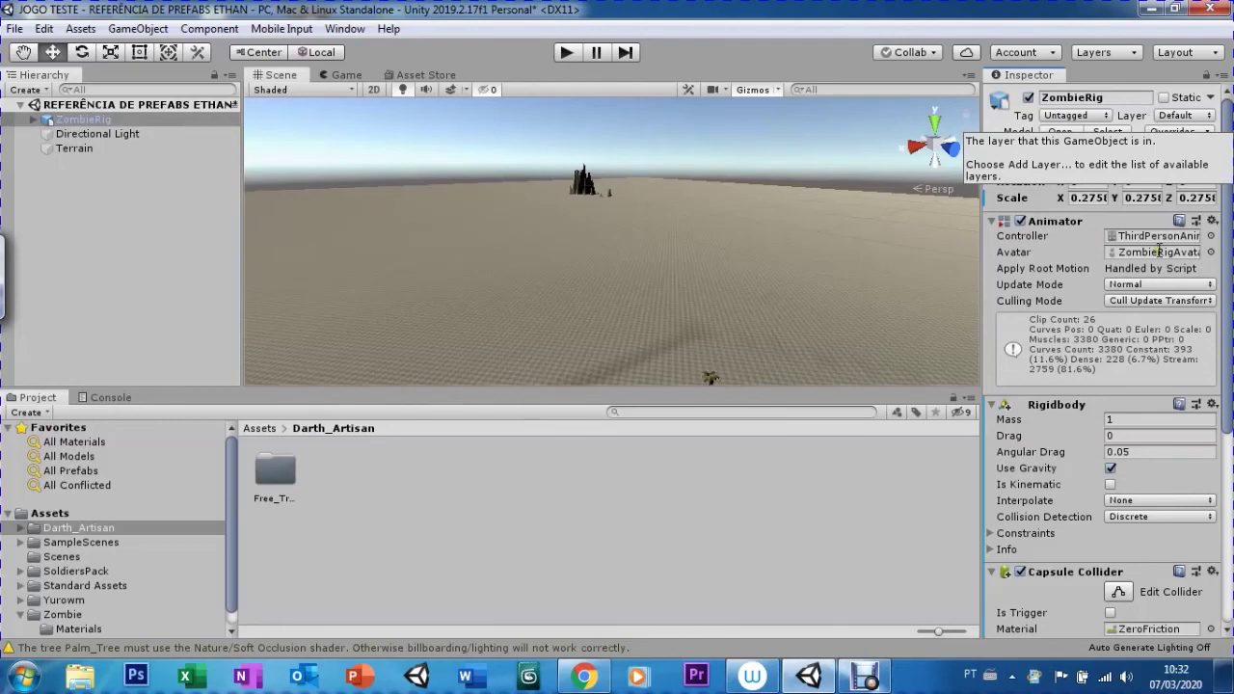
pyautogui.doubleClick(83, 118)
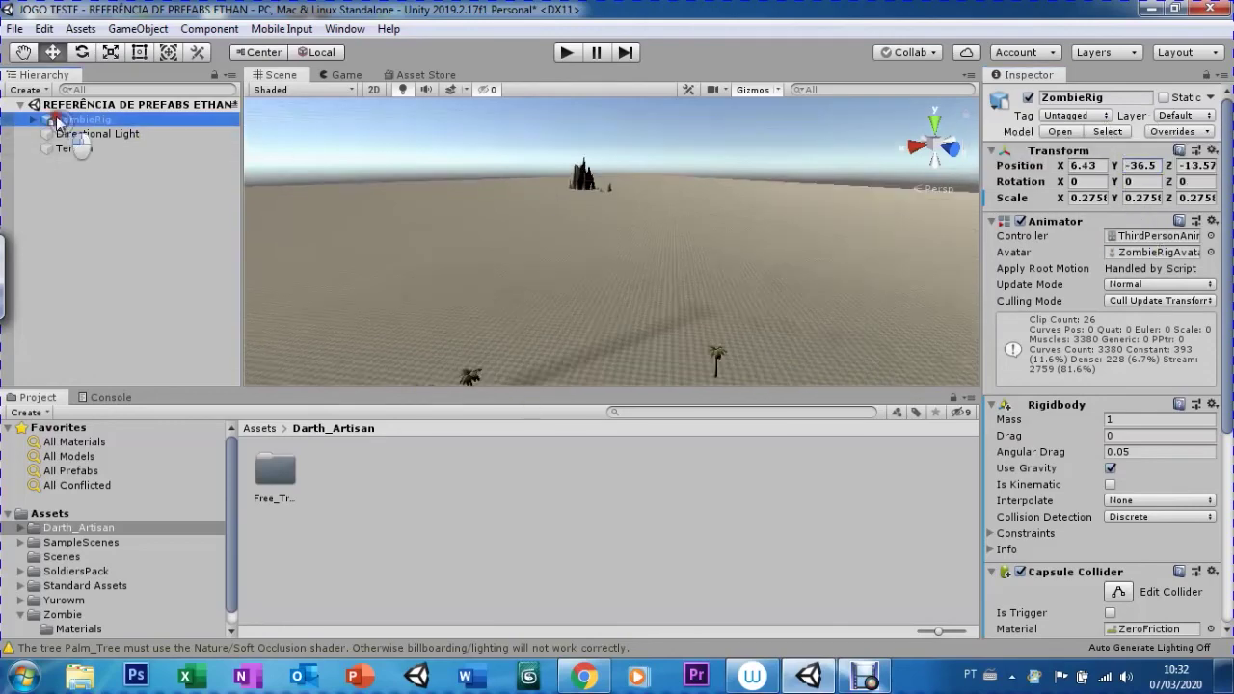
# - Lower ZombieRig to Y -36.89, preview it in the Game view, and select its Main Camera
pyautogui.moveTo(613, 190); pyautogui.dragTo(615, 221)
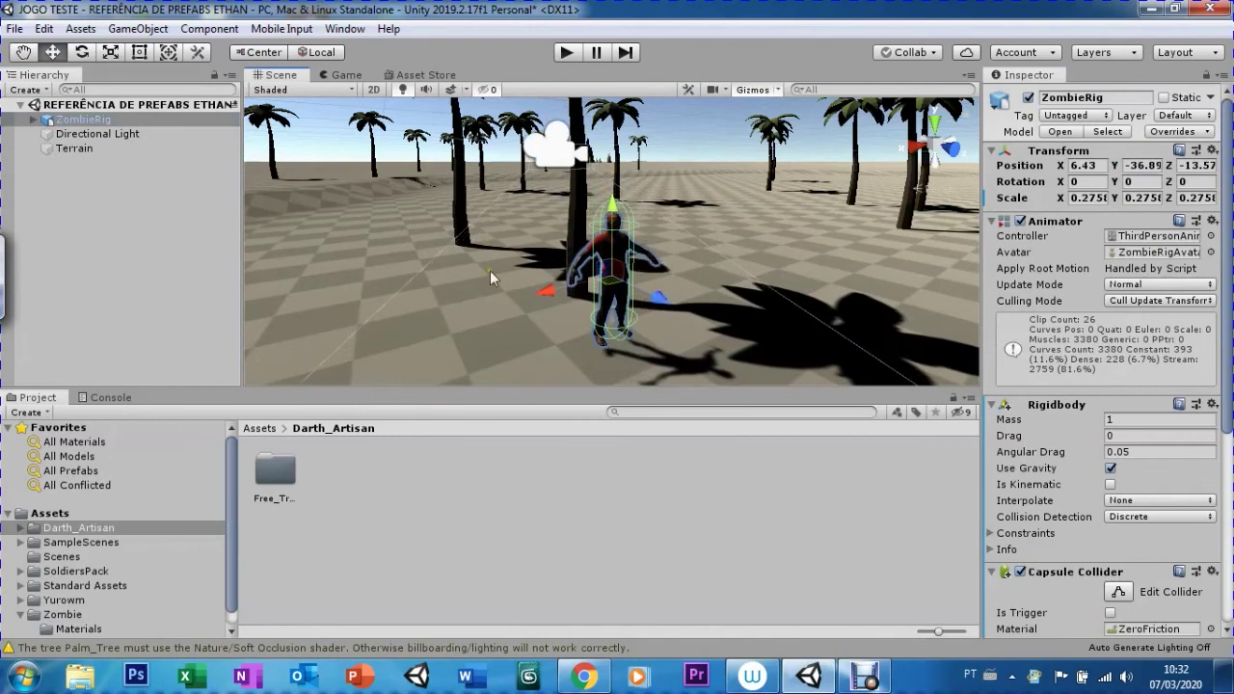
pyautogui.moveTo(489, 270); pyautogui.dragTo(571, 311, button='right')
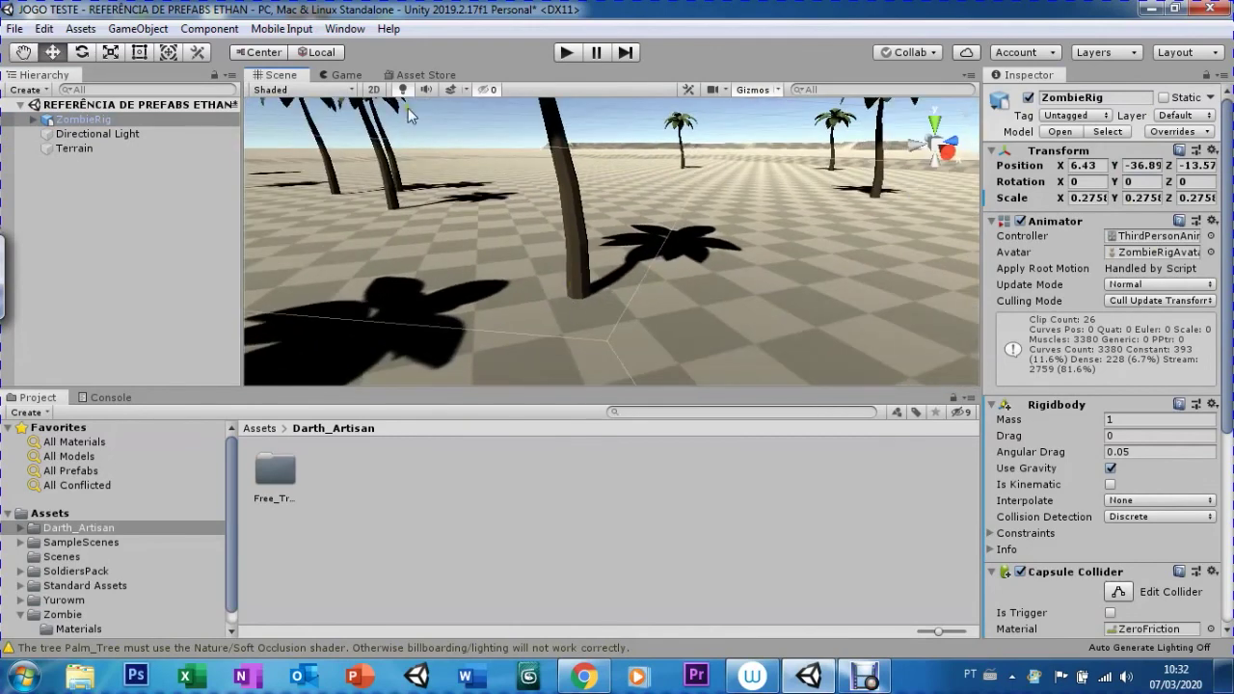
pyautogui.click(345, 76)
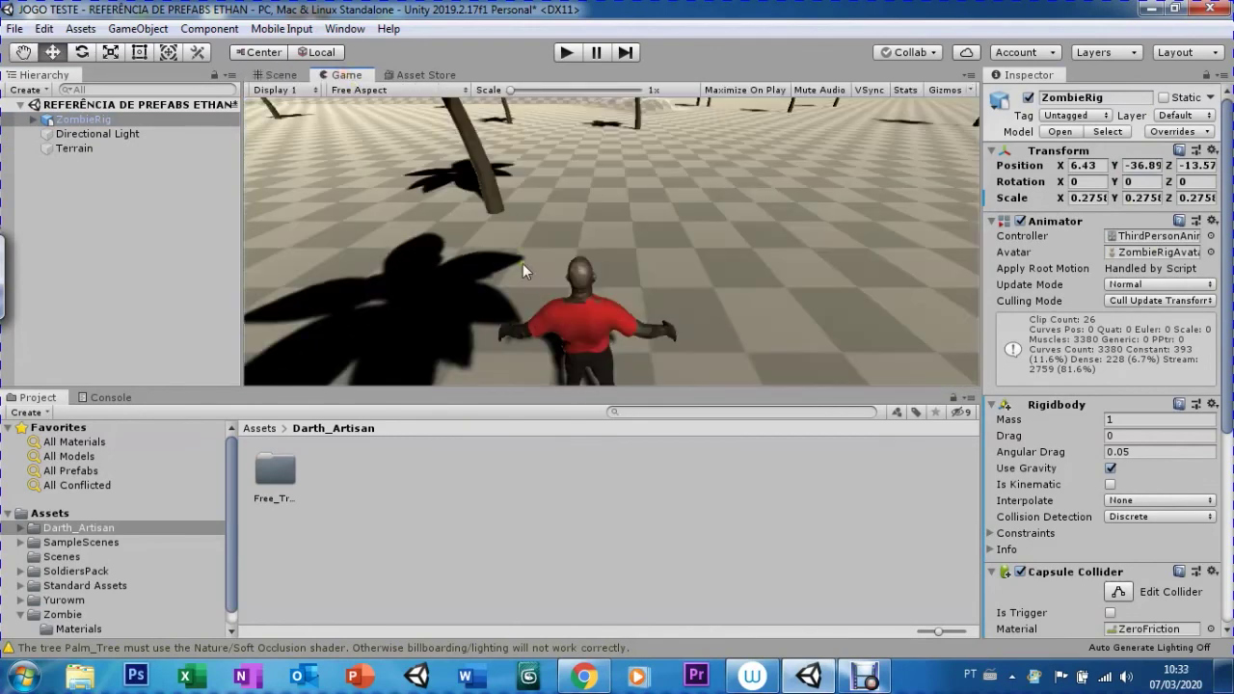
pyautogui.click(33, 119)
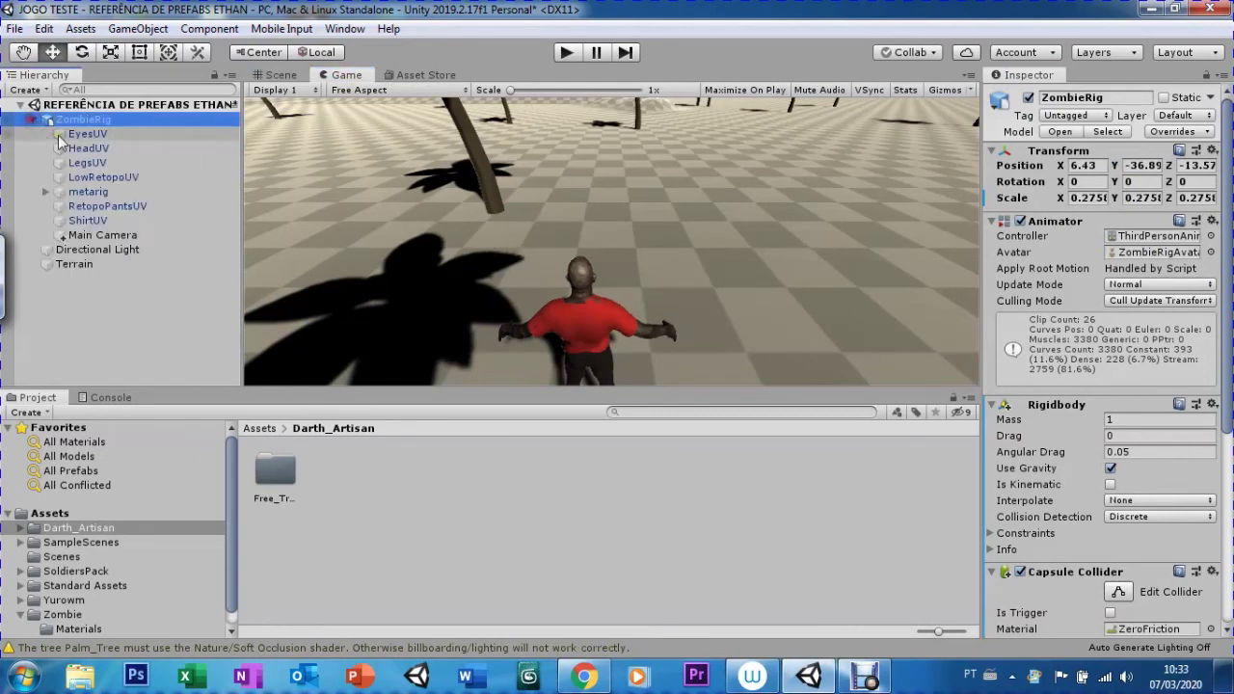
pyautogui.click(82, 237)
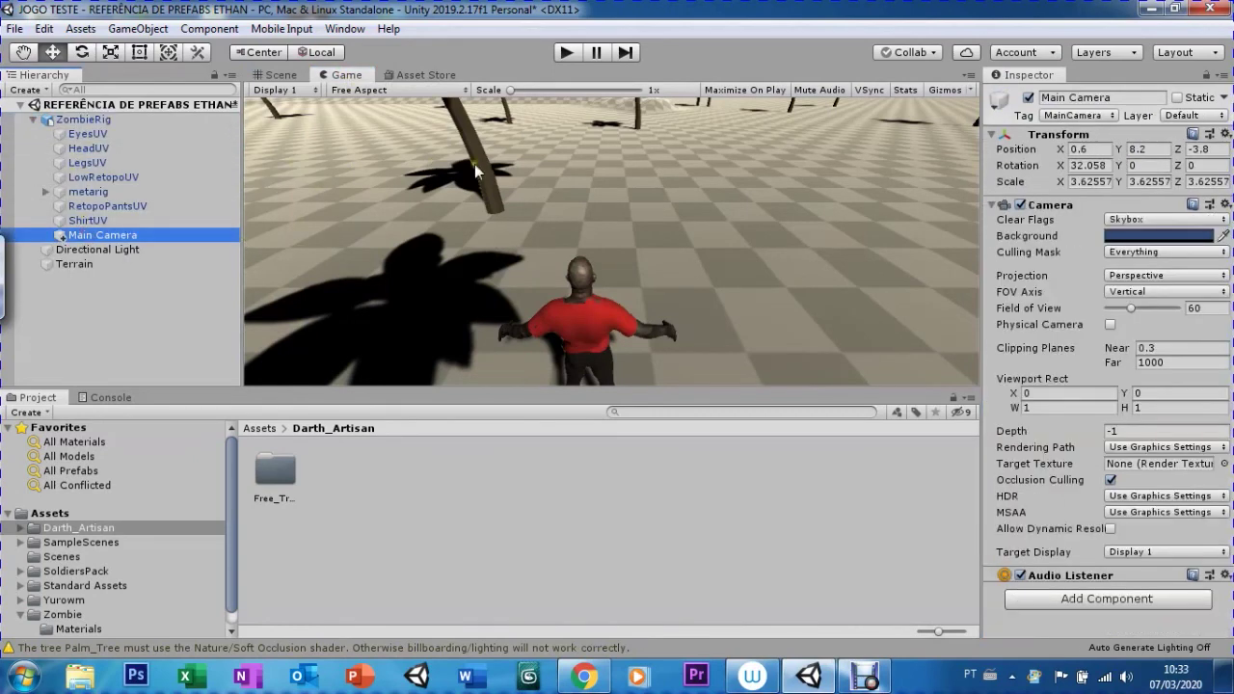
# - Tilt the Main Camera up and move it to 0.6, 9.4, -8.3 behind the zombie
pyautogui.click(273, 77)
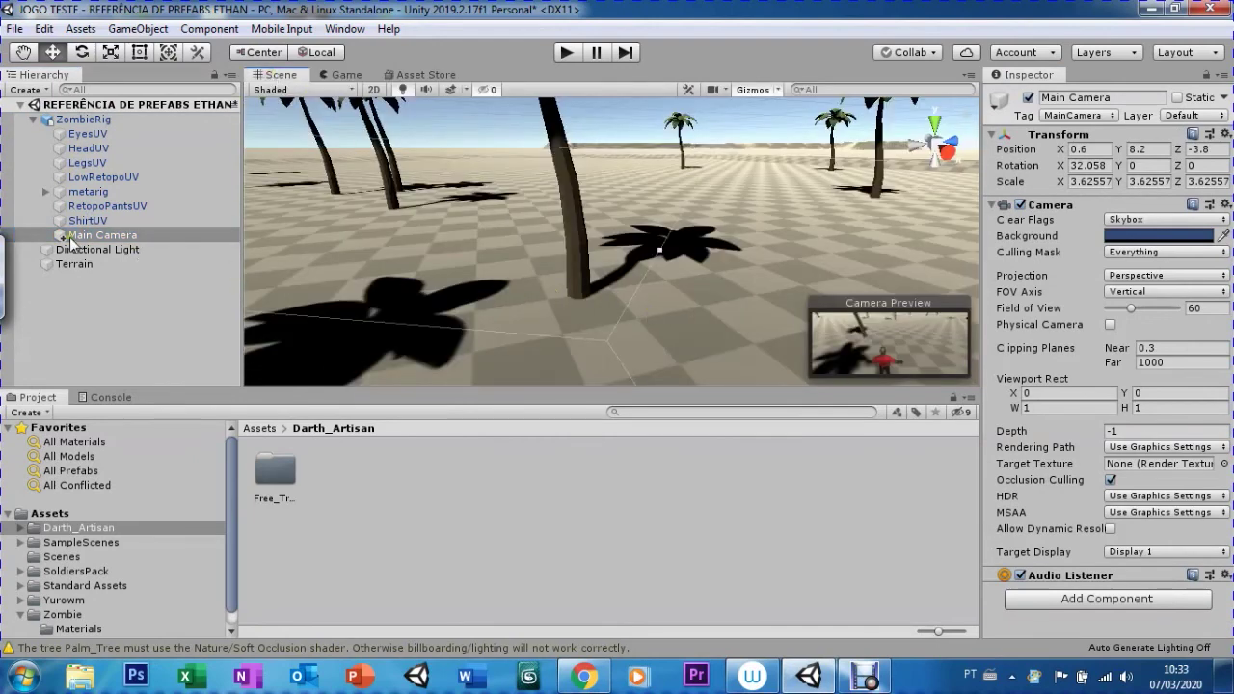
pyautogui.doubleClick(74, 263)
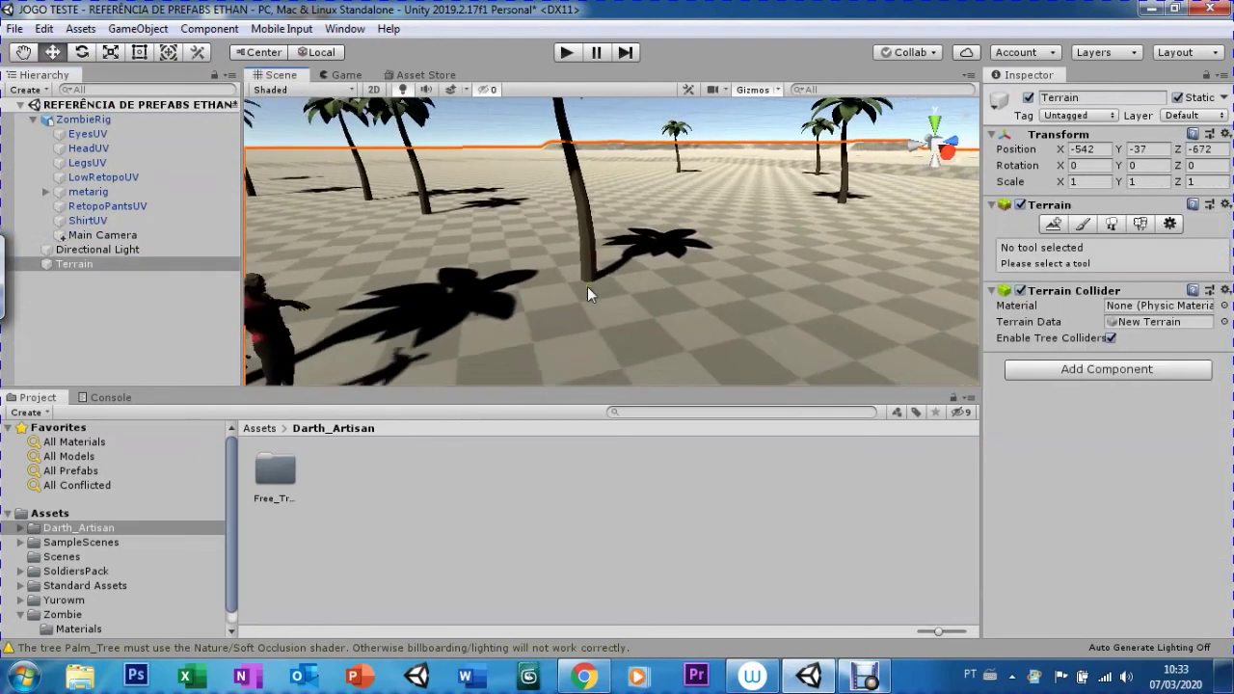
pyautogui.click(73, 235)
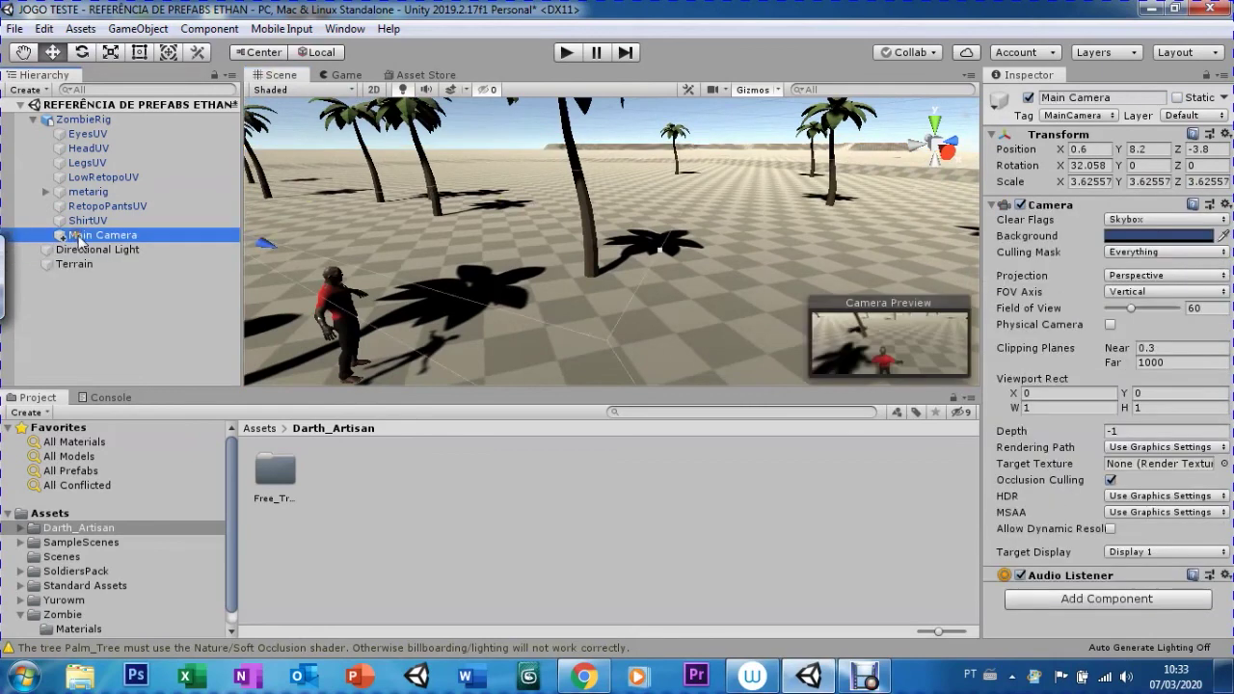
pyautogui.doubleClick(73, 237)
pyautogui.press('e')
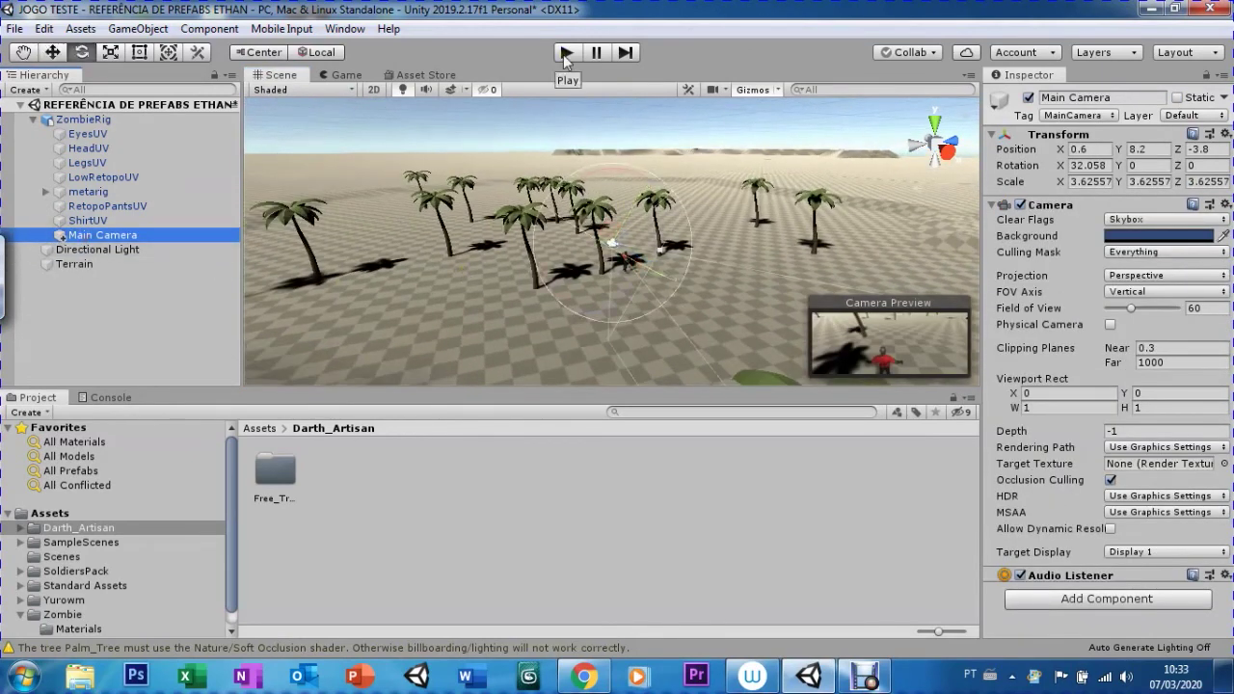
pyautogui.moveTo(630, 170)
pyautogui.mouseDown()
pyautogui.moveTo(610, 180)
pyautogui.moveTo(590, 108)
pyautogui.mouseUp()
pyautogui.press('w')
pyautogui.moveTo(631, 258)
pyautogui.mouseDown()
pyautogui.moveTo(653, 257)
pyautogui.moveTo(629, 253)
pyautogui.mouseUp()
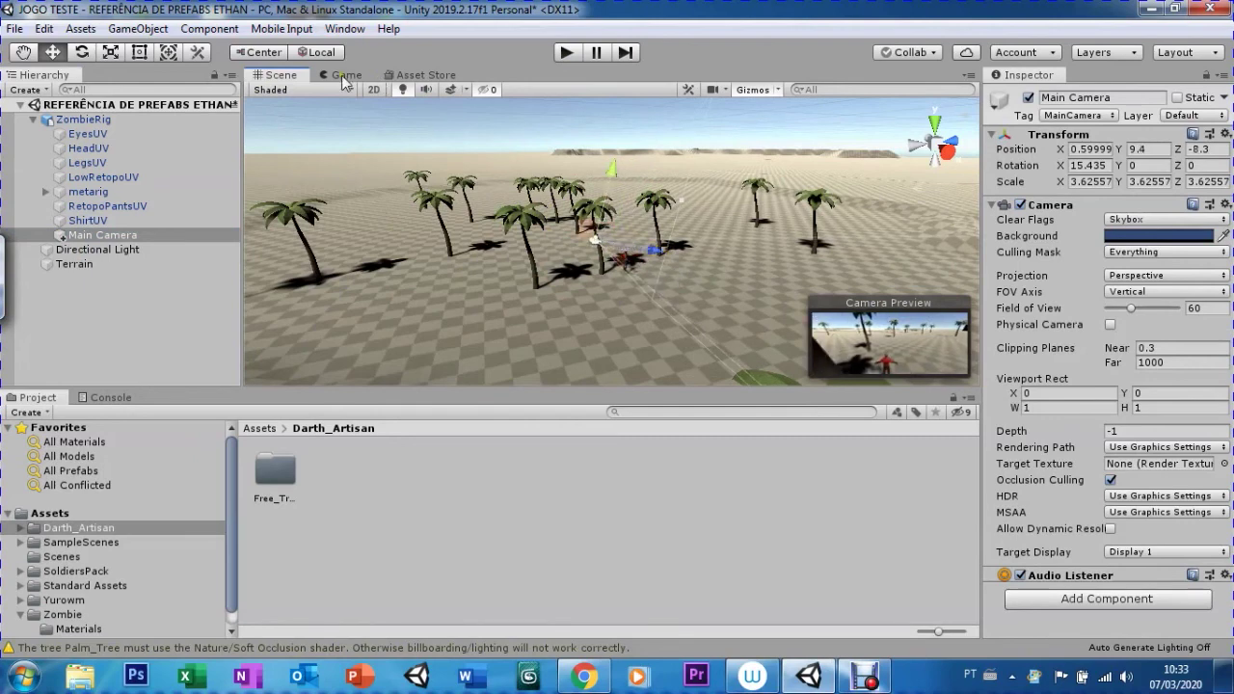
pyautogui.click(346, 76)
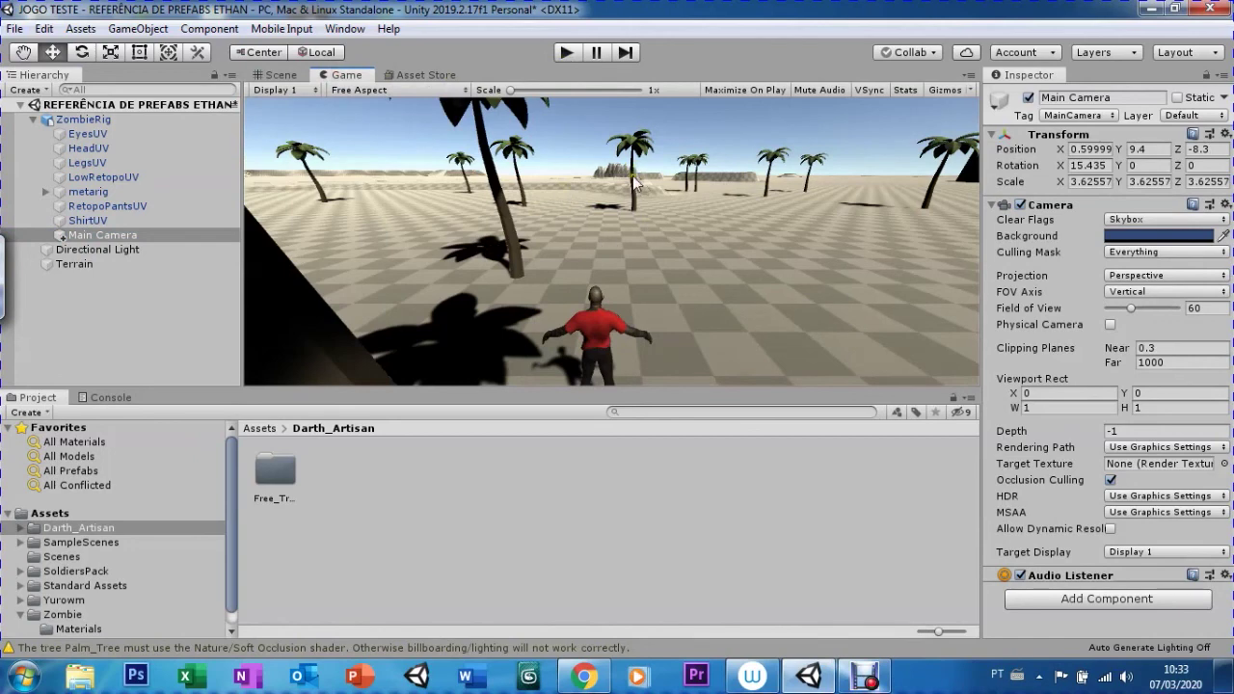
pyautogui.click(280, 75)
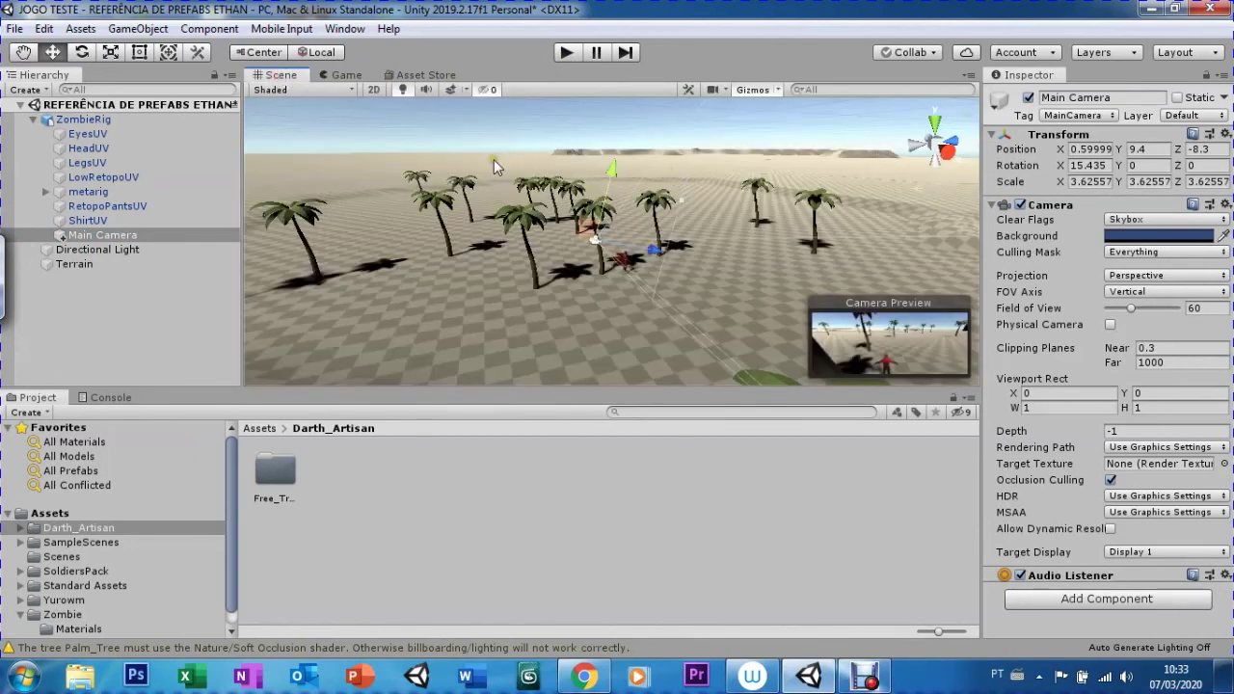
pyautogui.click(501, 158)
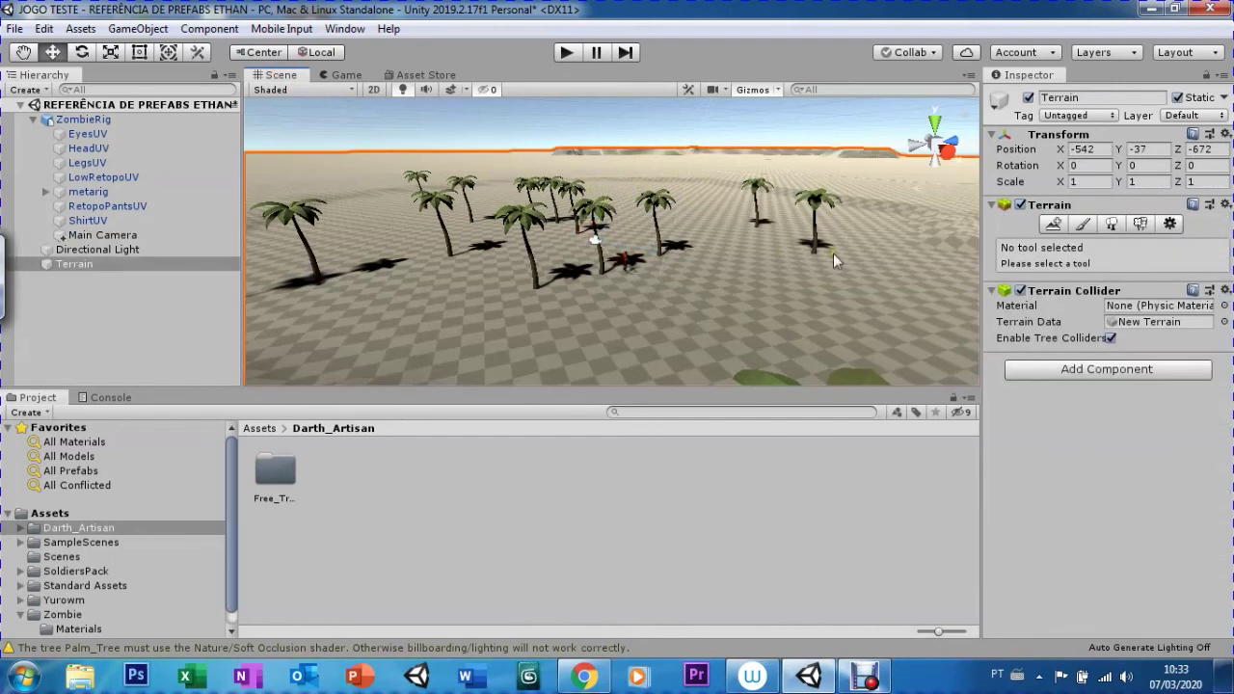
# - Paint more palm trees across the terrain with brush size 146 and tree density 100
pyautogui.click(1107, 225)
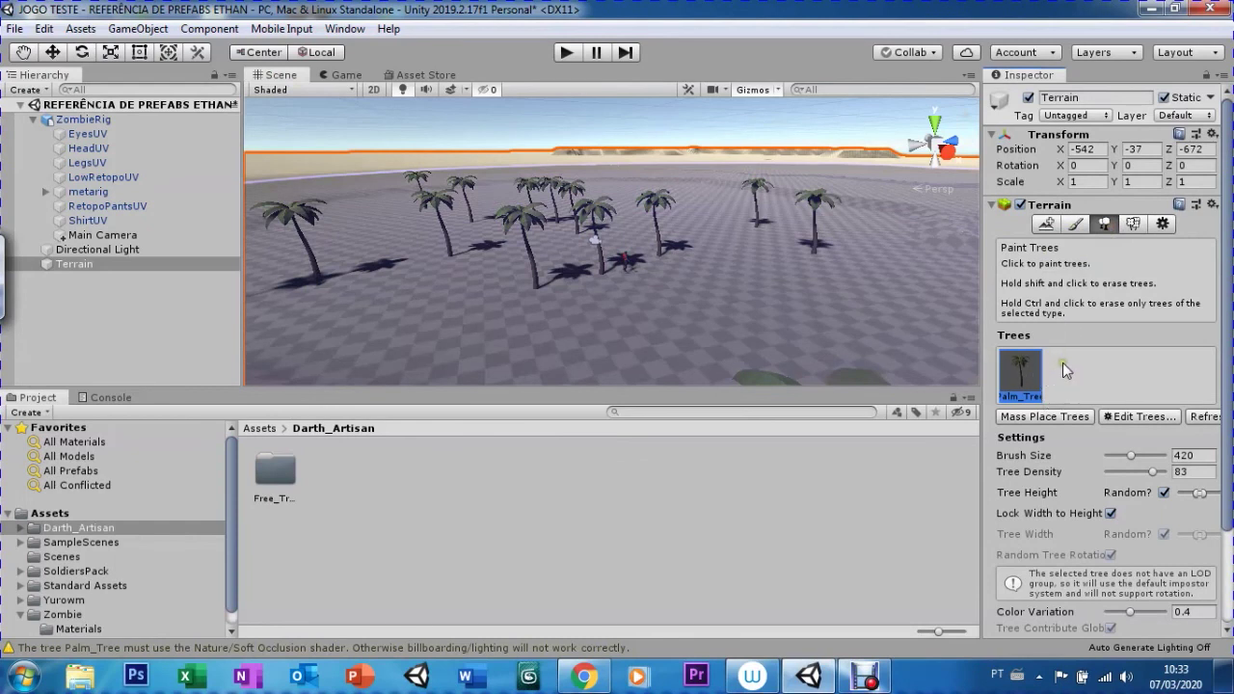
pyautogui.moveTo(1131, 456)
pyautogui.mouseDown()
pyautogui.moveTo(1142, 458)
pyautogui.moveTo(1116, 457)
pyautogui.moveTo(1131, 474)
pyautogui.moveTo(1168, 472)
pyautogui.mouseUp()
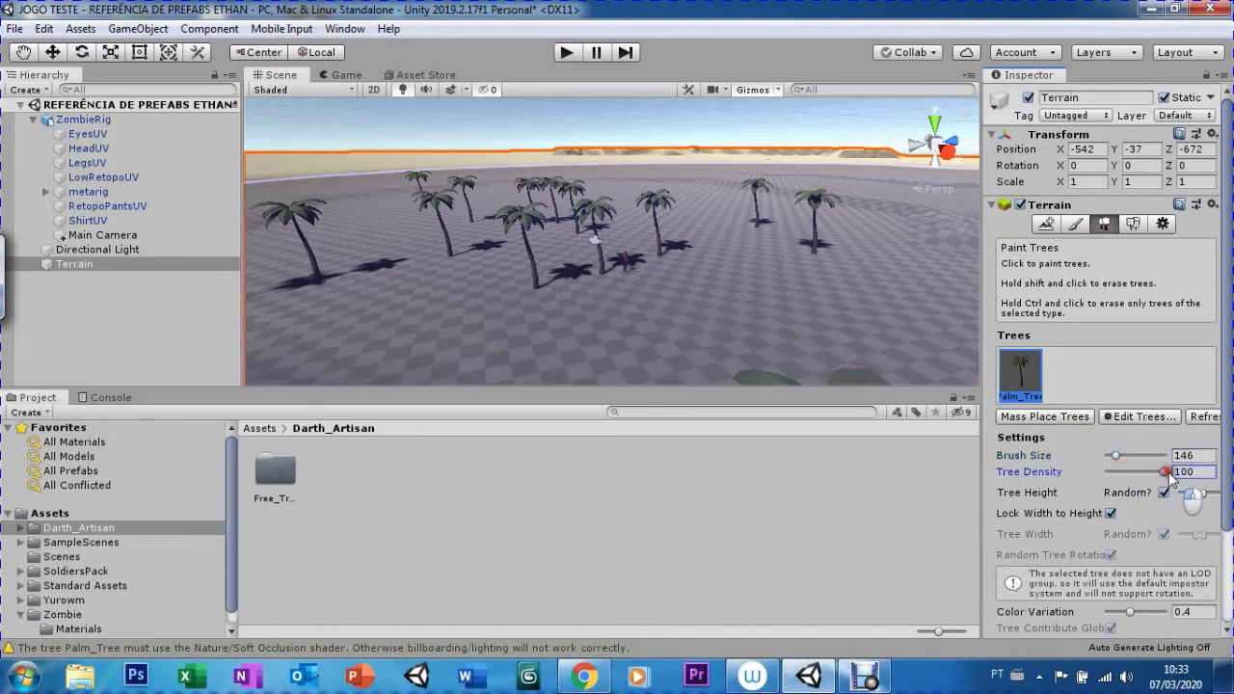
pyautogui.click(670, 269)
pyautogui.click(693, 311)
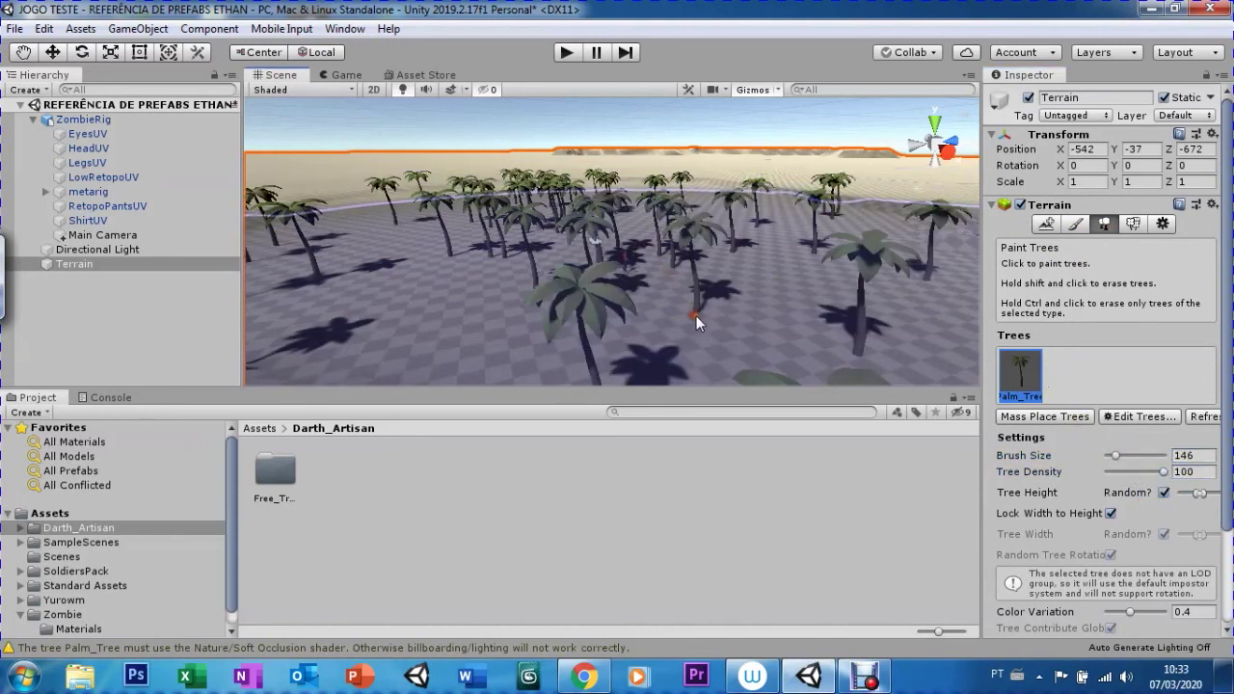
pyautogui.moveTo(681, 286); pyautogui.dragTo(825, 240)
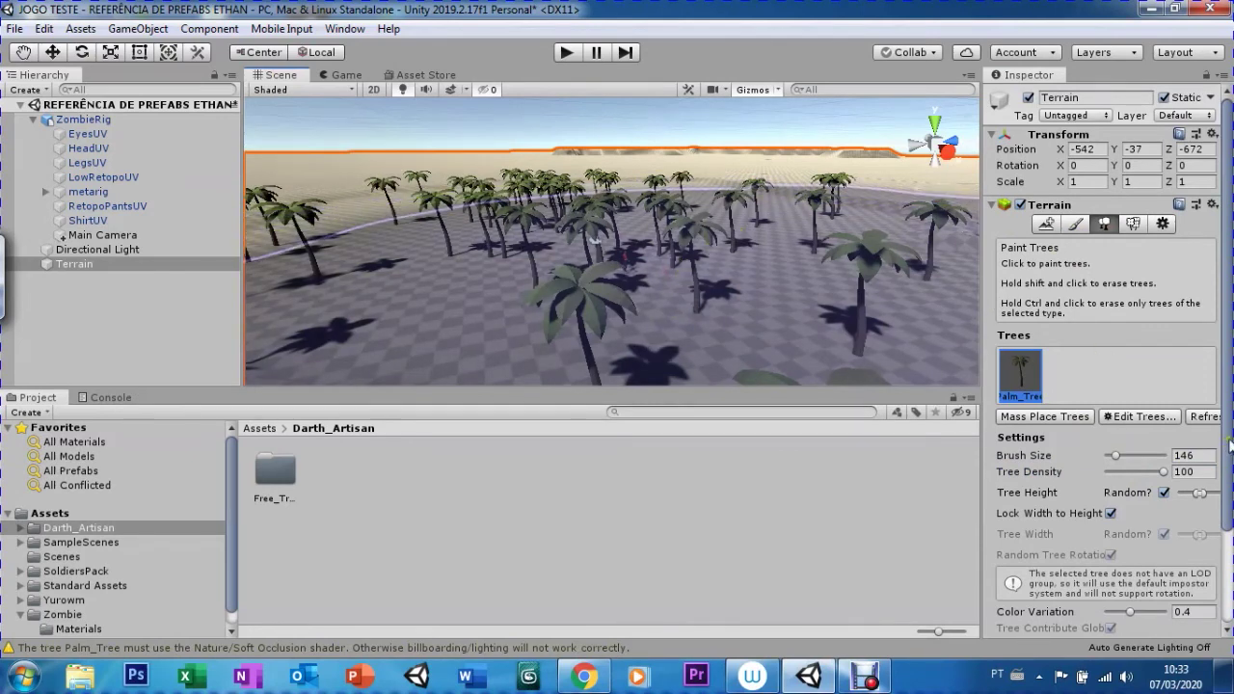
pyautogui.moveTo(1229, 448); pyautogui.dragTo(1229, 547)
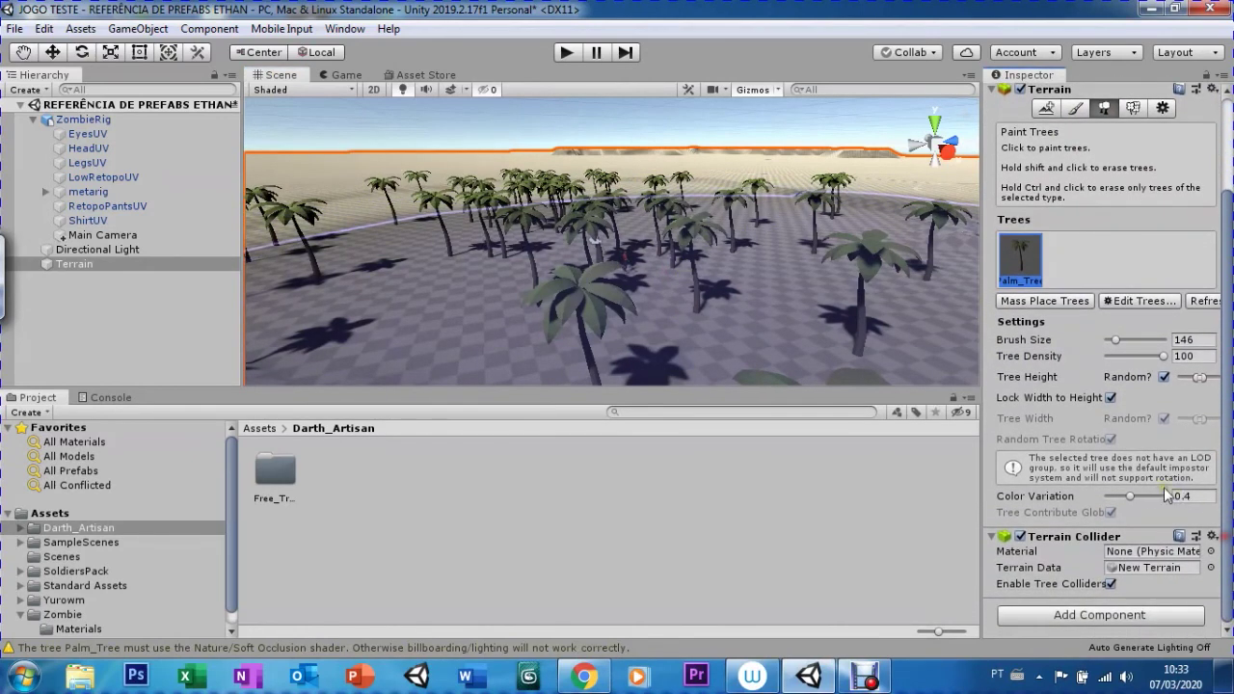
pyautogui.moveTo(1217, 518); pyautogui.dragTo(1216, 398)
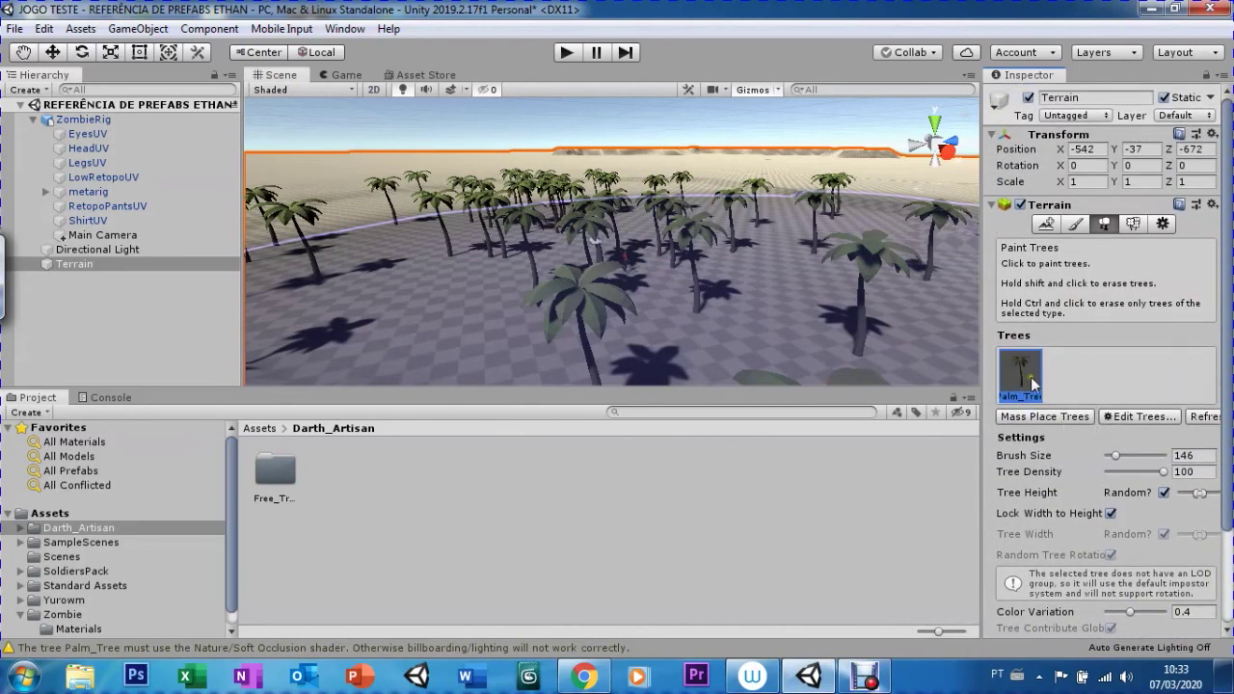
pyautogui.click(1119, 416)
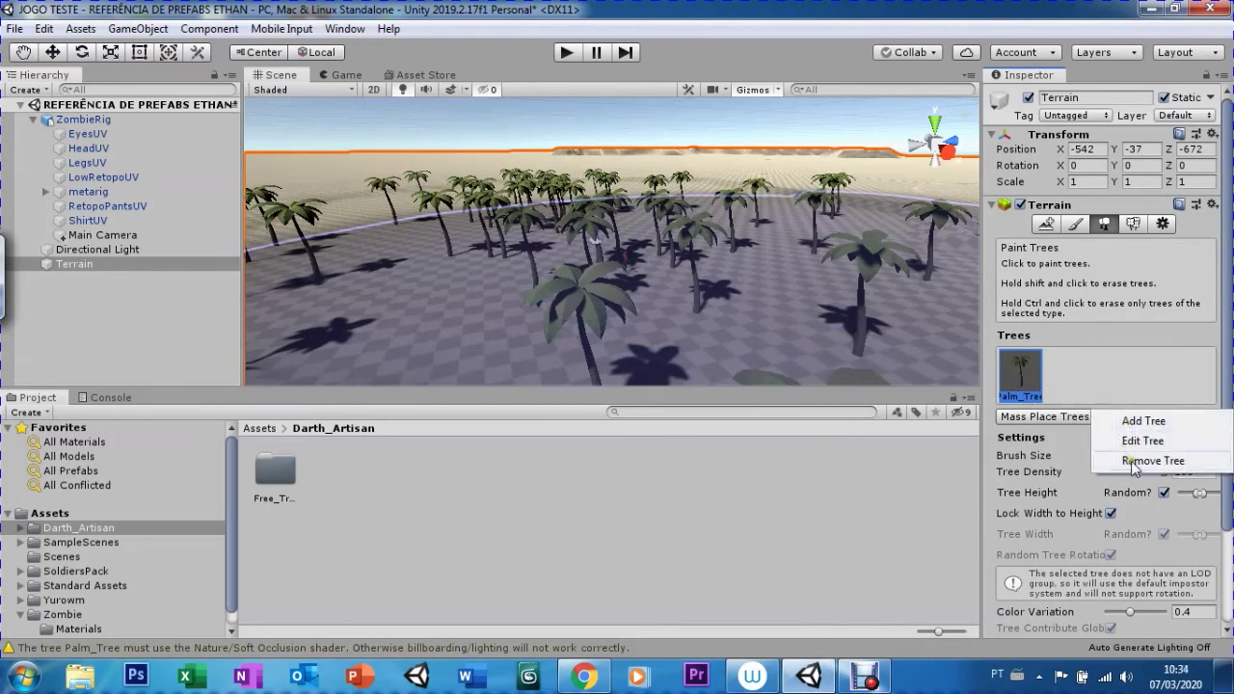
pyautogui.click(1133, 227)
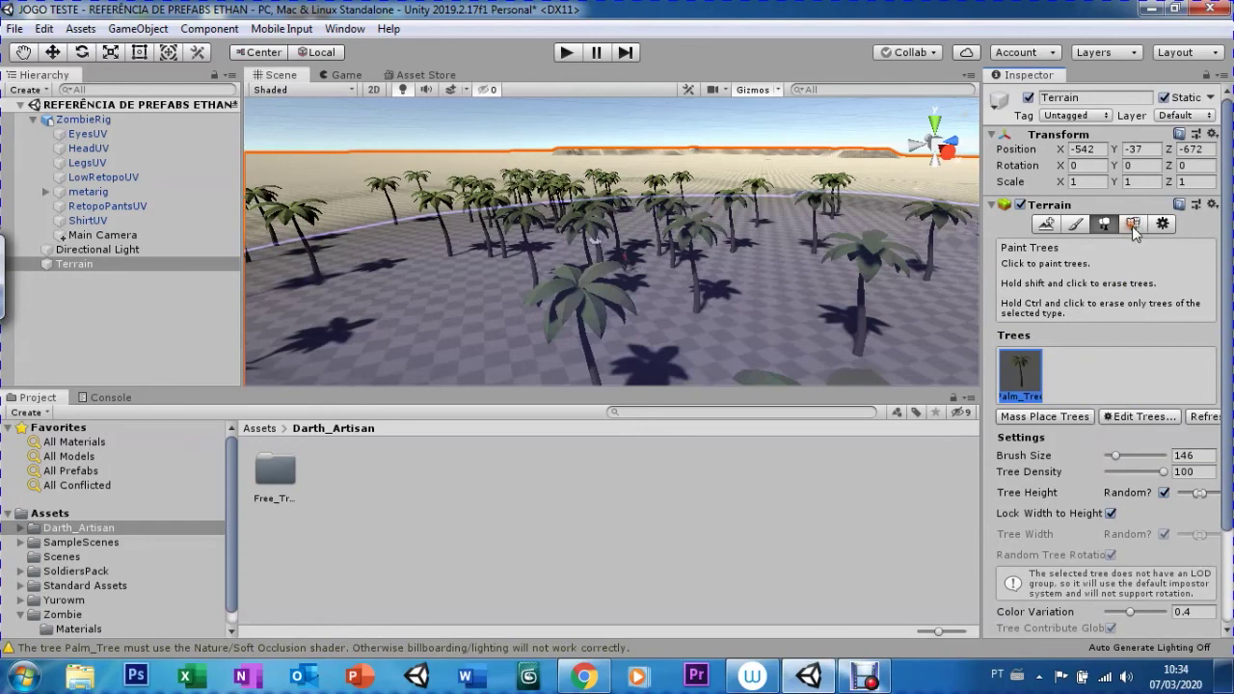
# - Switch the terrain to Paint Details and choose Edit Details > Add Grass Texture
pyautogui.click(1132, 228)
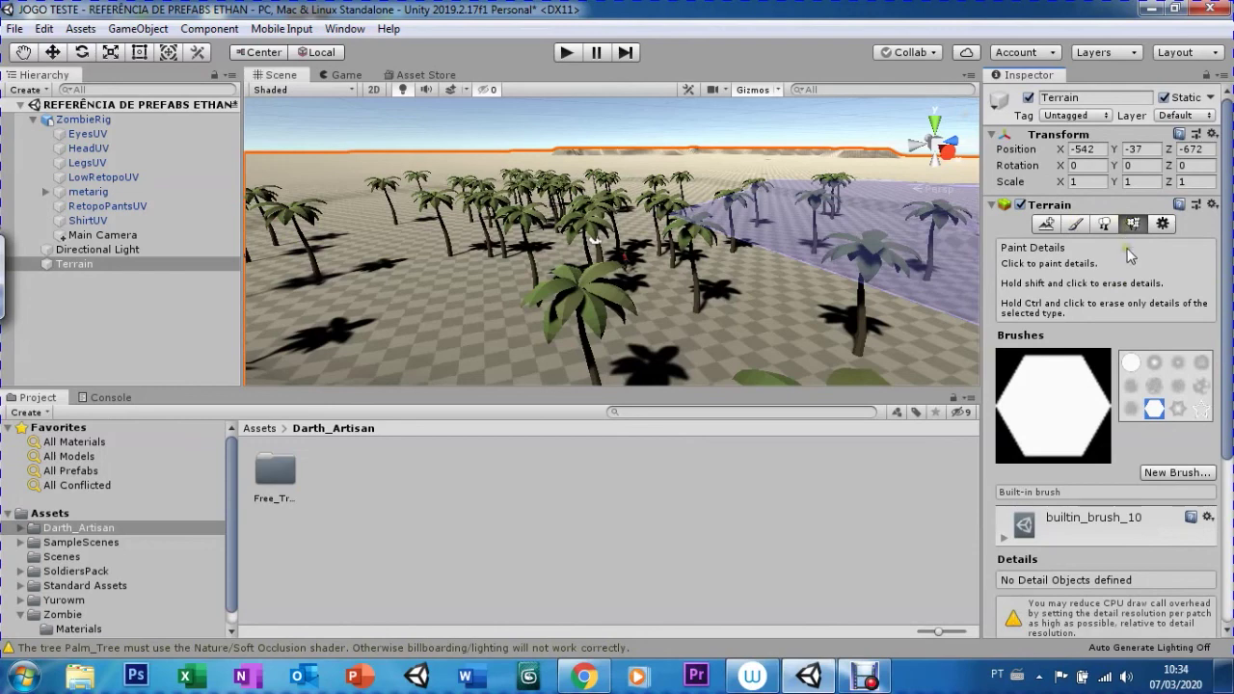
pyautogui.moveTo(1226, 446)
pyautogui.mouseDown()
pyautogui.moveTo(1230, 545)
pyautogui.moveTo(1228, 461)
pyautogui.mouseUp()
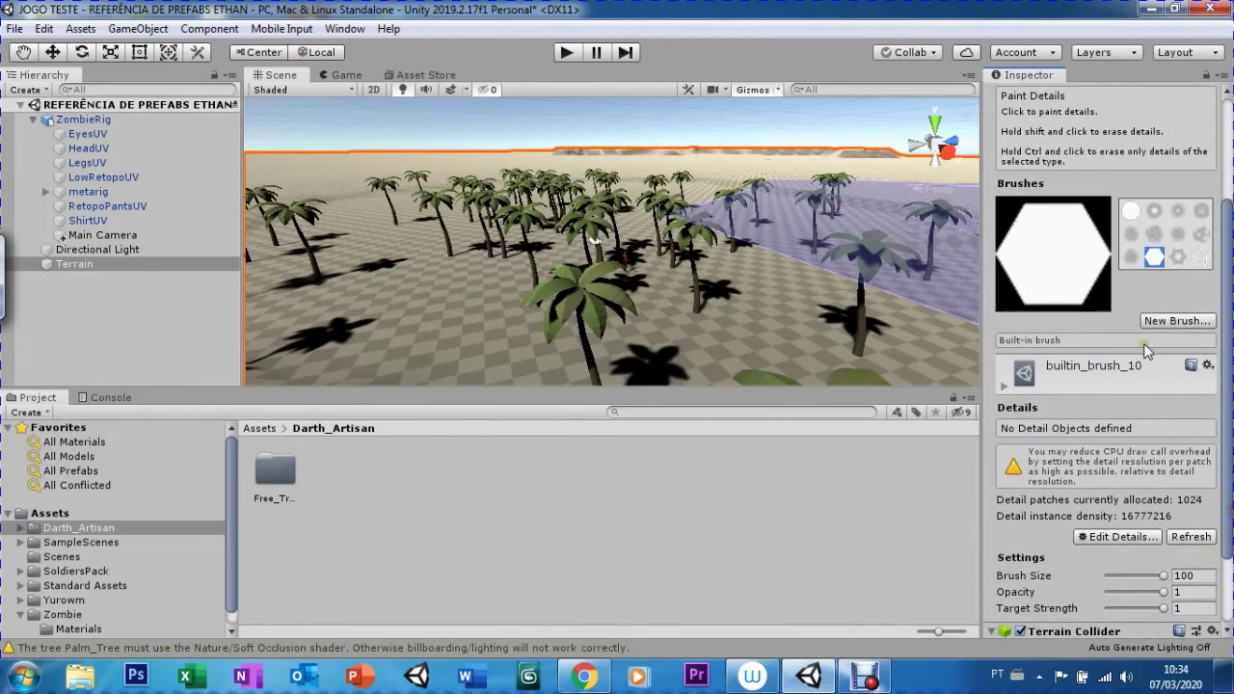
pyautogui.click(1108, 542)
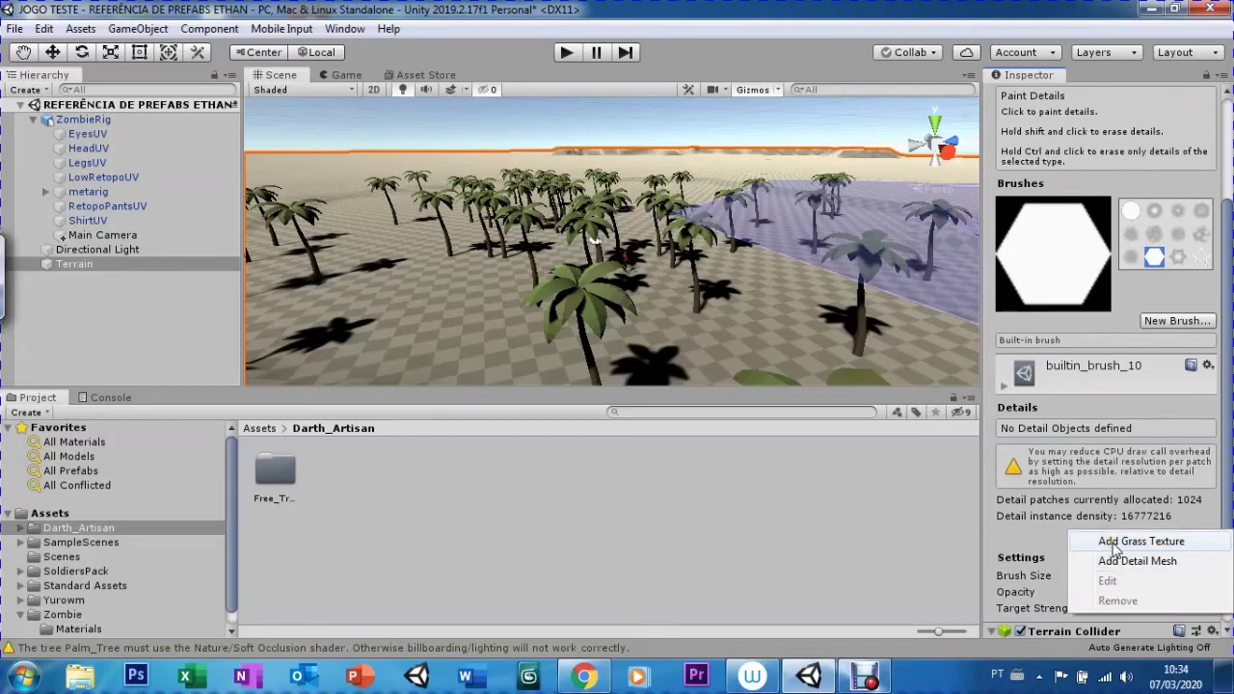
pyautogui.click(1114, 542)
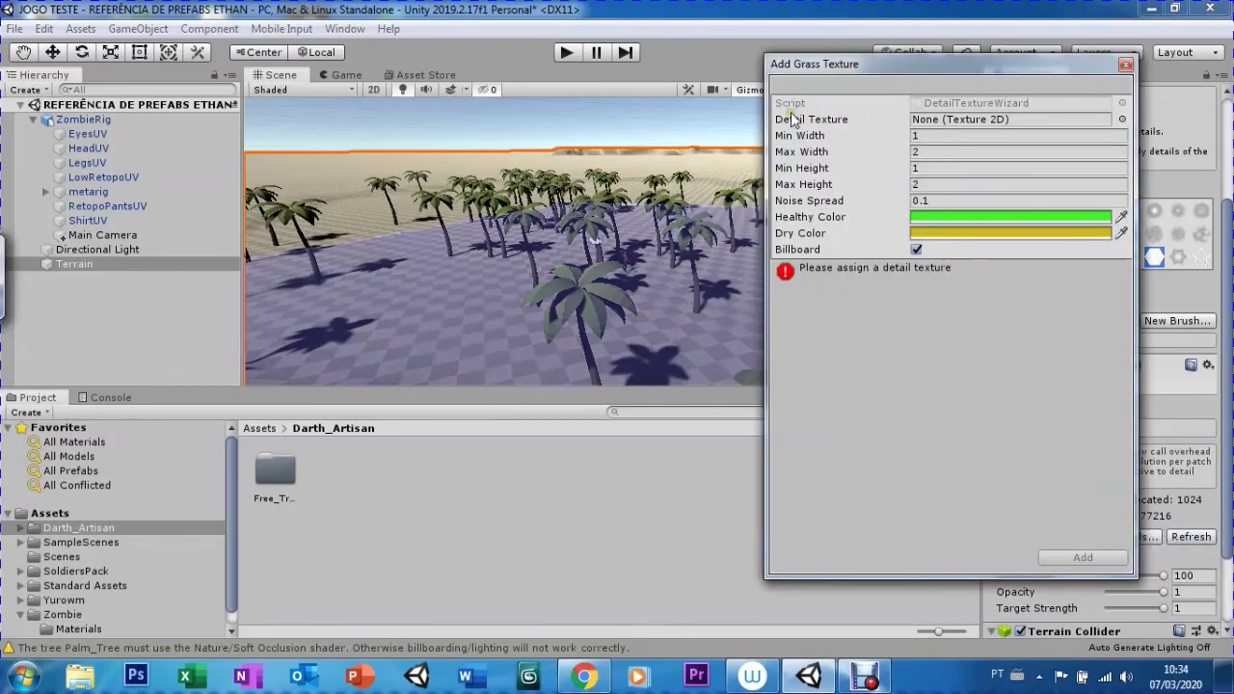
# - Pick Broadleaf_Desktop_Atlas as the detail texture in the Add Grass Texture window
pyautogui.click(1121, 118)
pyautogui.moveTo(965, 231); pyautogui.dragTo(969, 497)
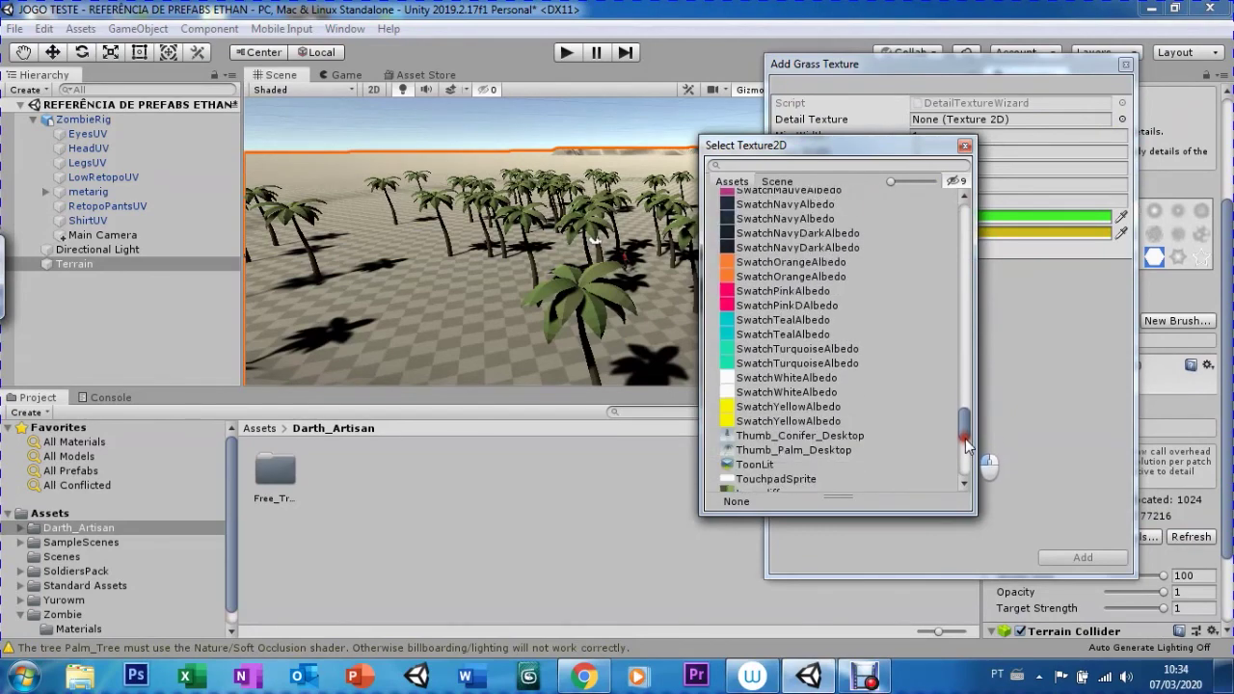
pyautogui.moveTo(969, 496); pyautogui.dragTo(965, 208)
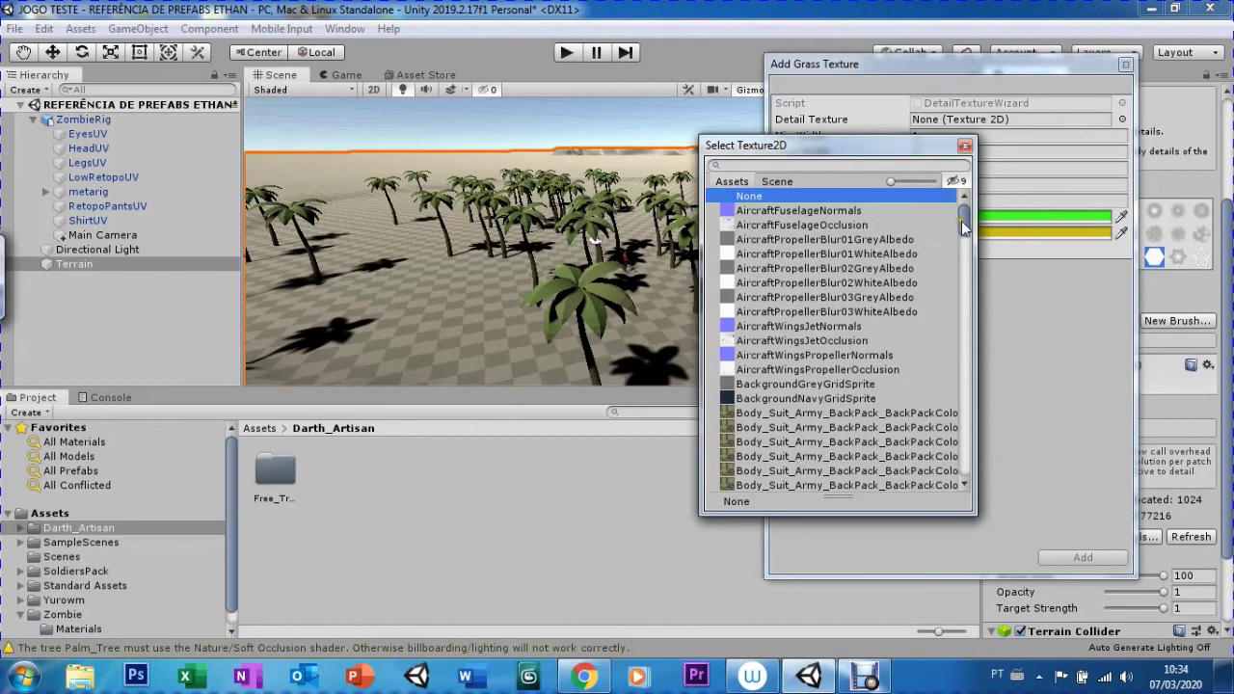
pyautogui.moveTo(964, 222); pyautogui.dragTo(962, 282)
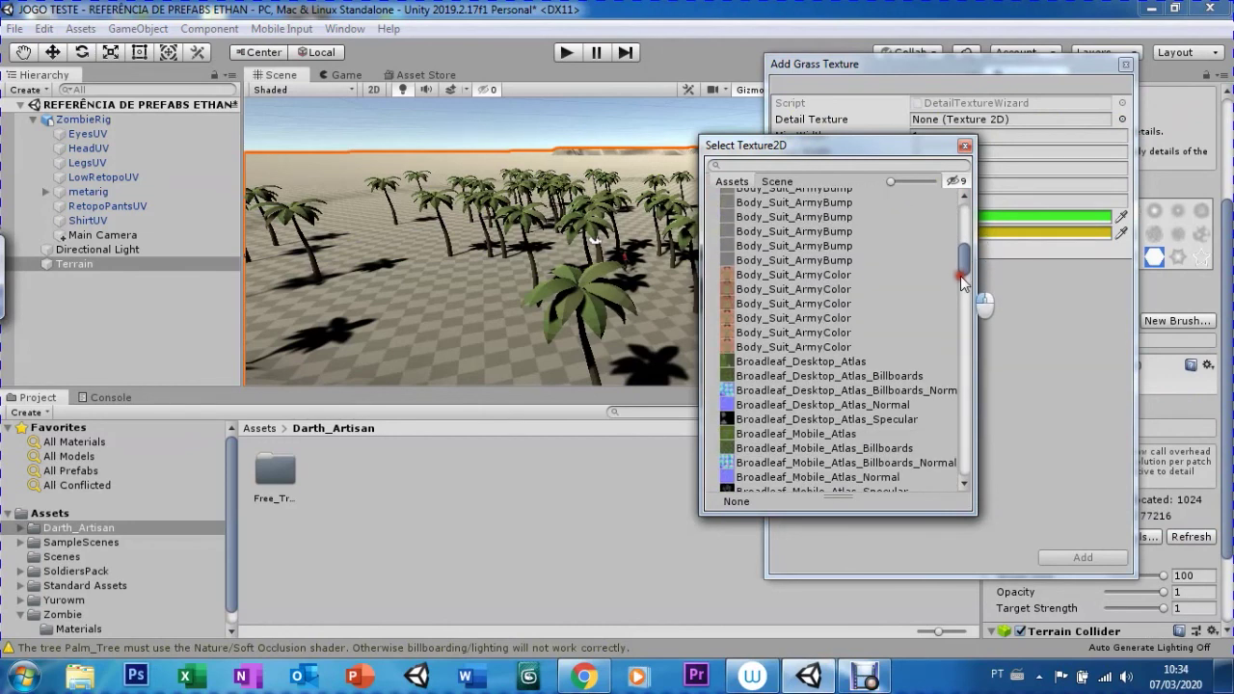
pyautogui.click(815, 376)
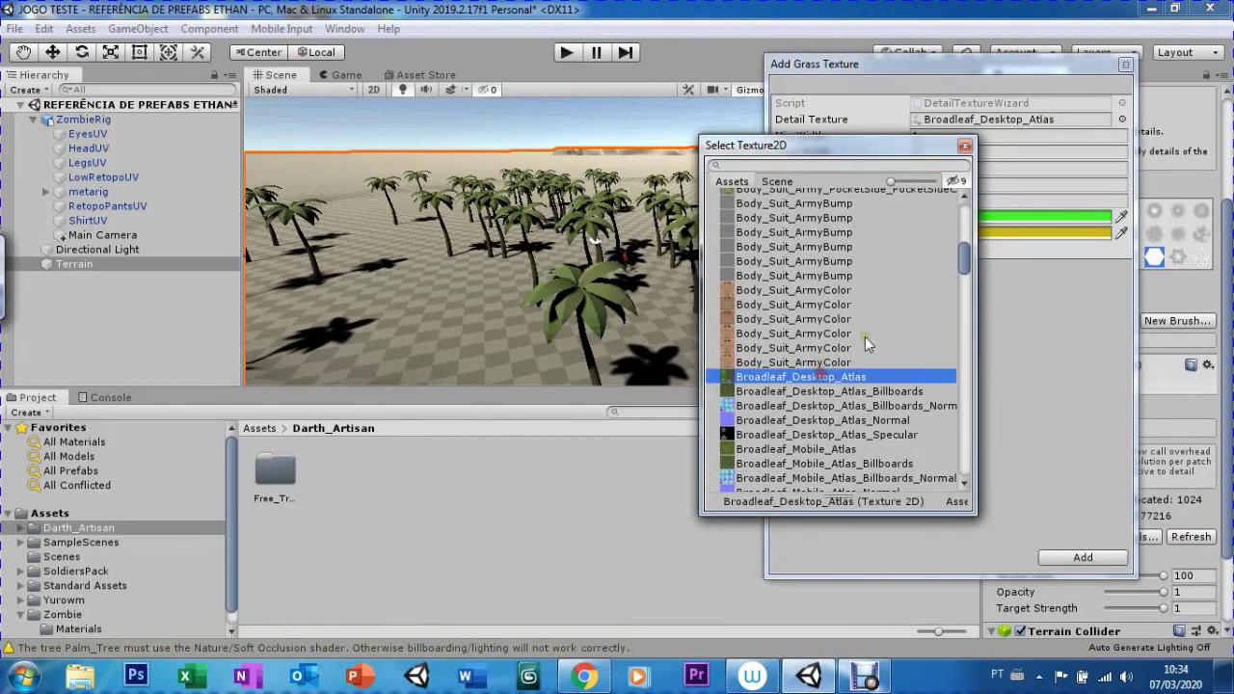
pyautogui.doubleClick(730, 378)
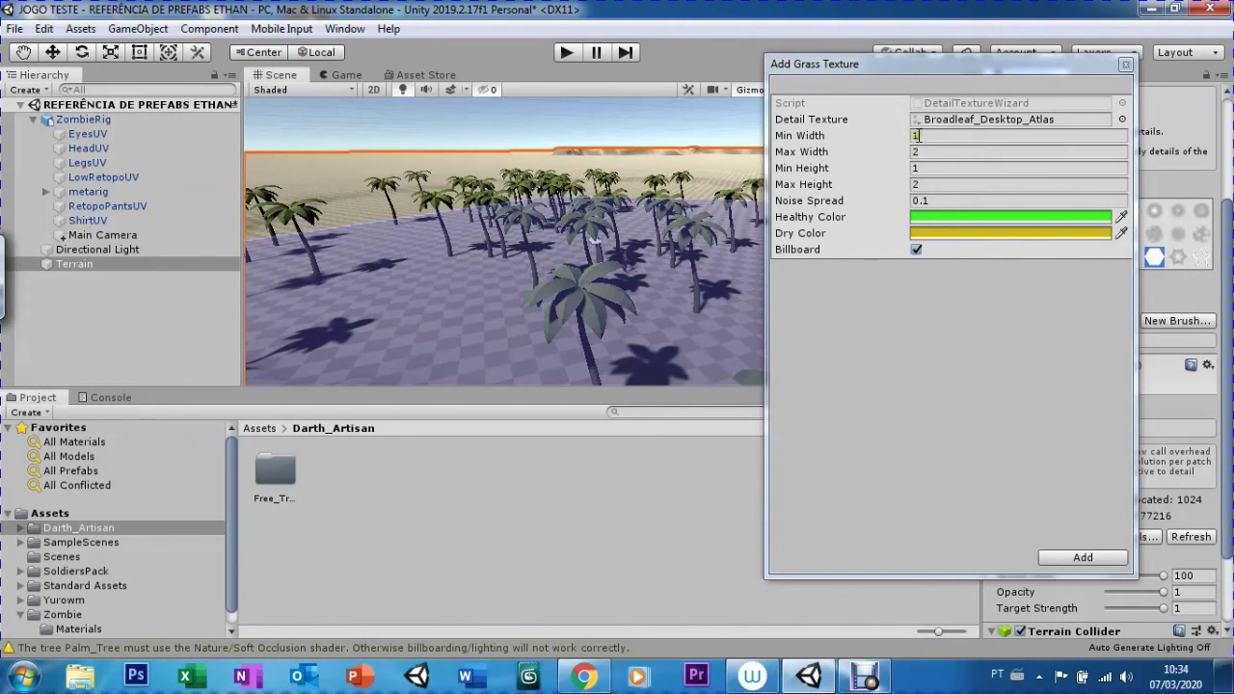
# - Set the Broadleaf grass Noise Spread to 0.5 and add it as a terrain detail
pyautogui.click(914, 136)
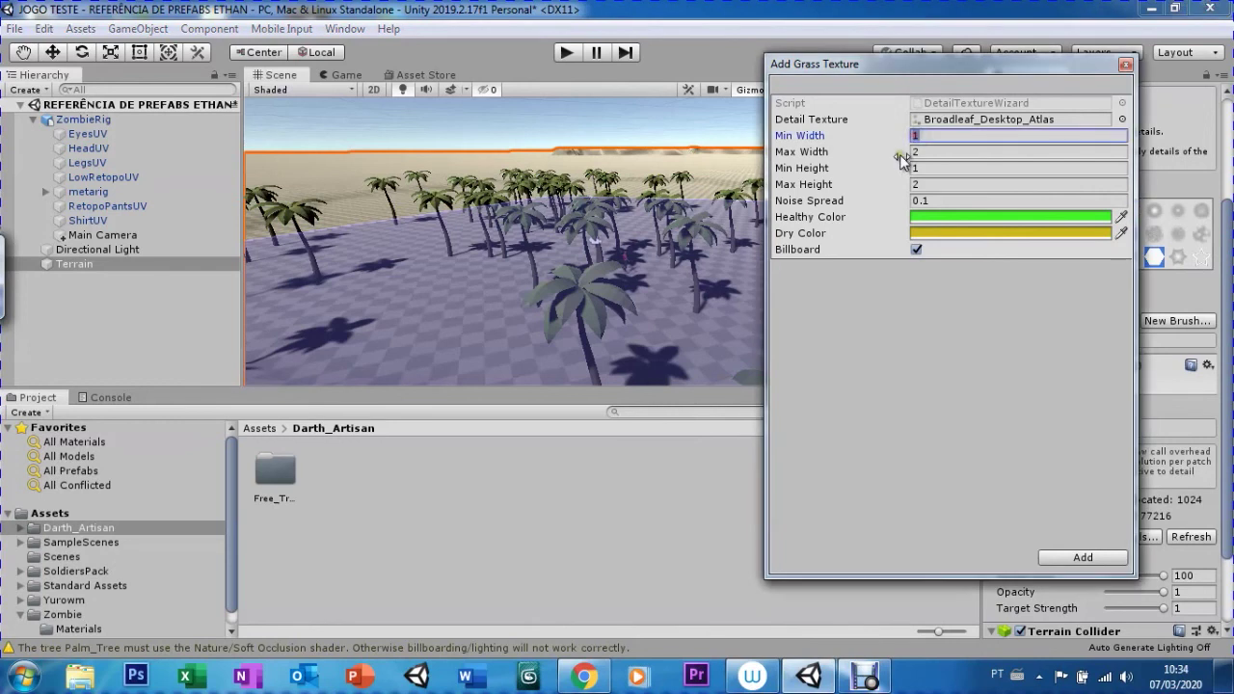
pyautogui.click(916, 152)
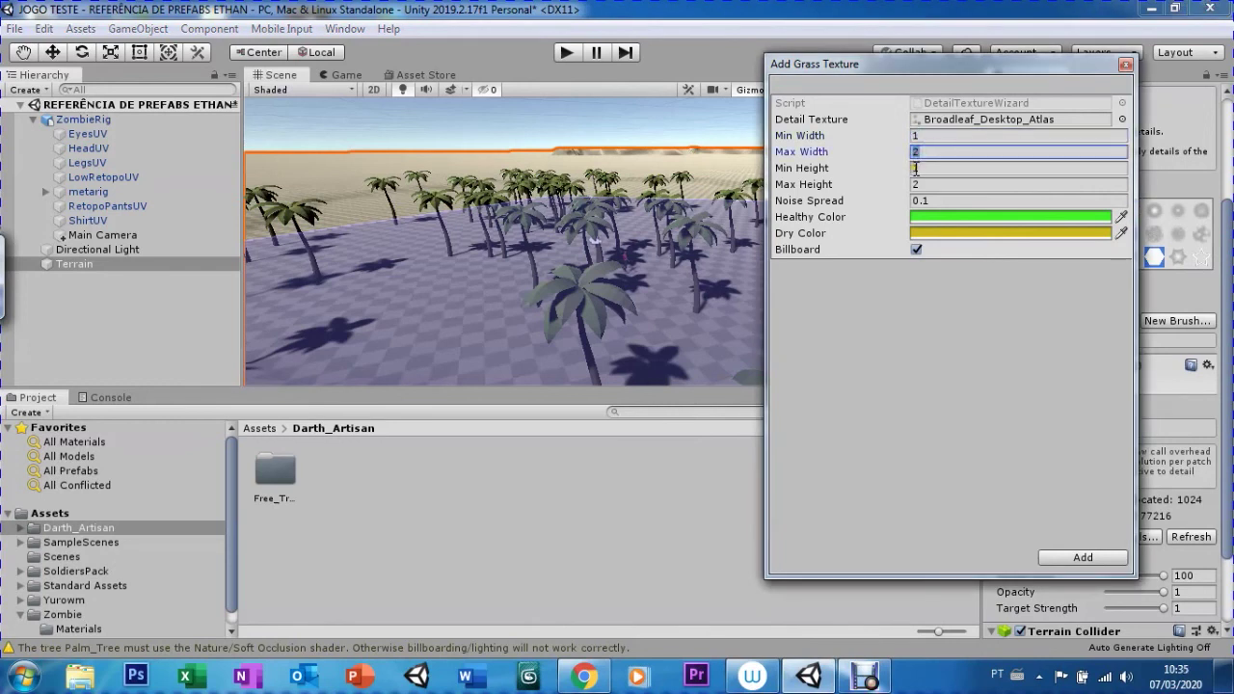
pyautogui.click(916, 184)
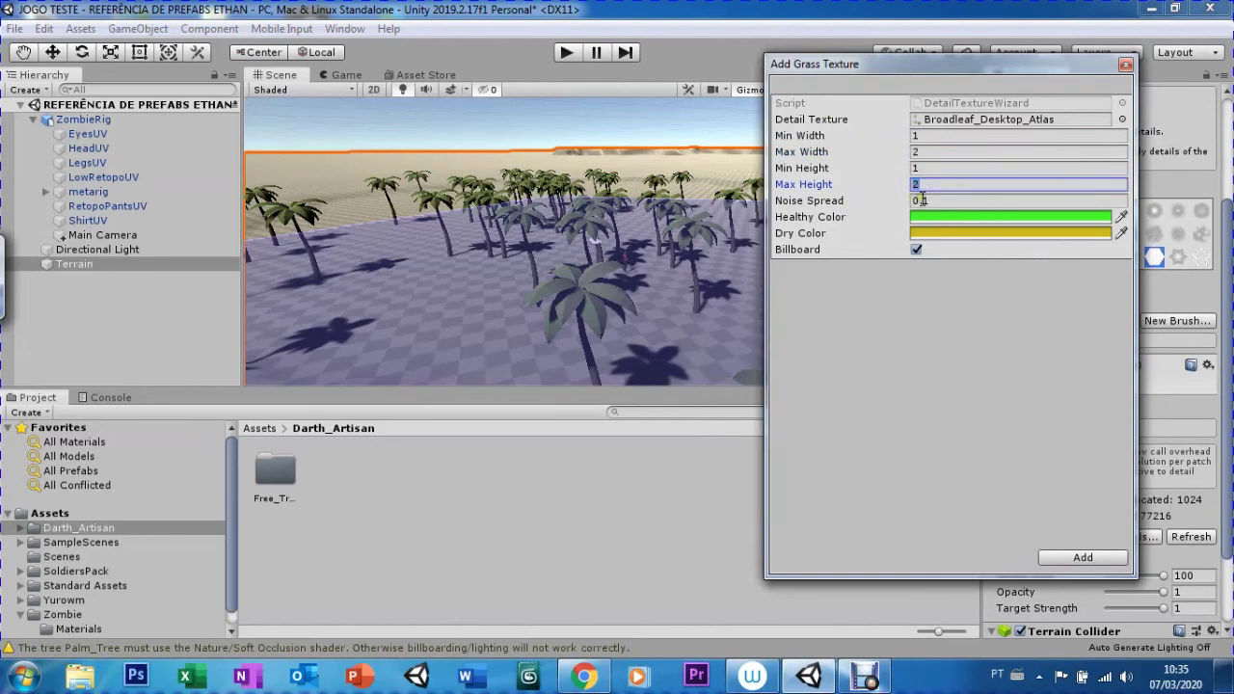
pyautogui.click(923, 200)
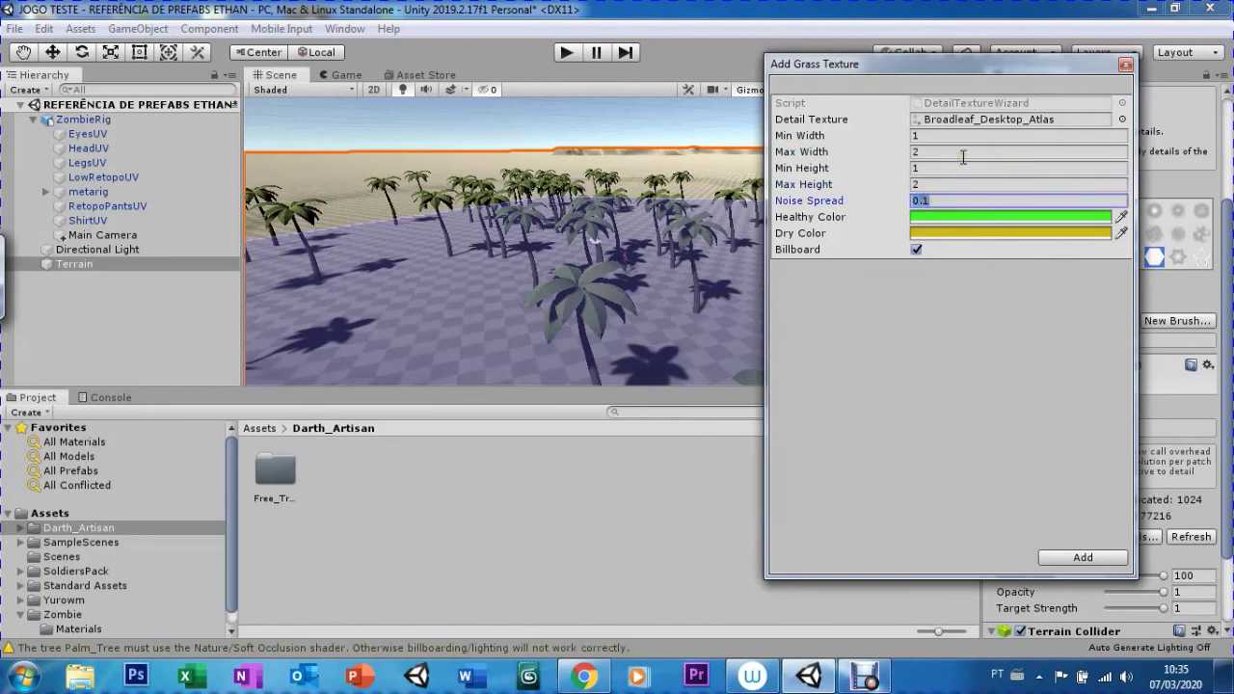
pyautogui.write('0.5')
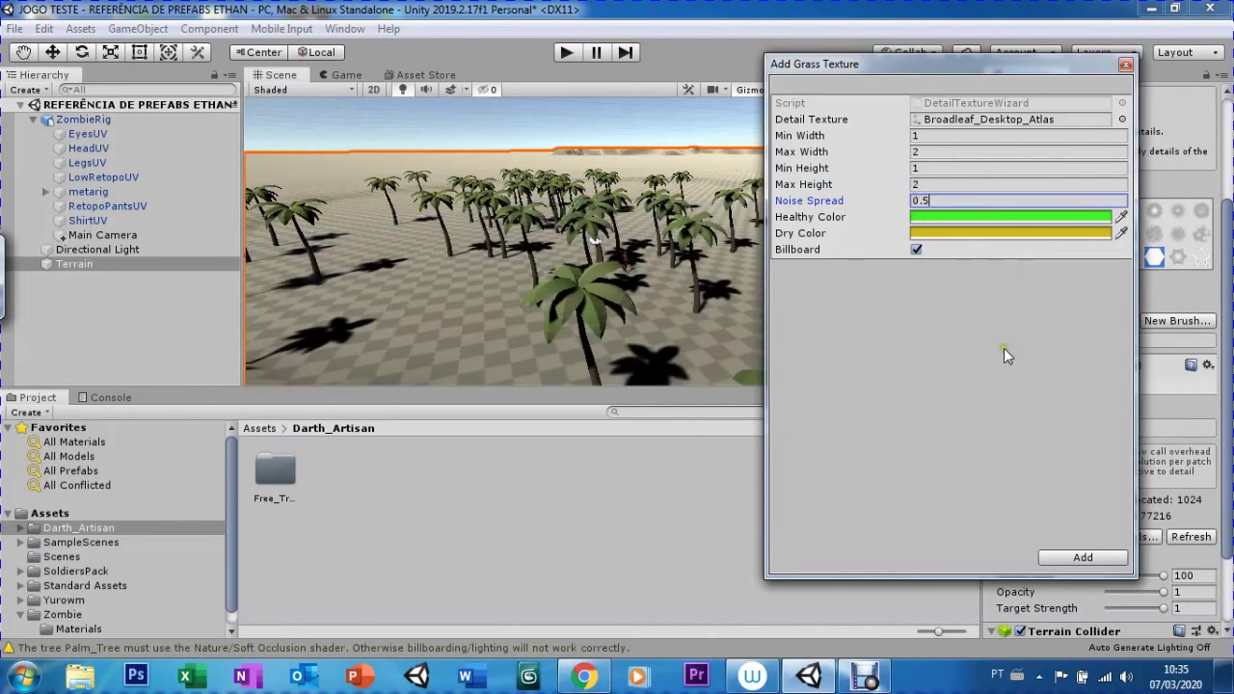
pyautogui.click(1050, 558)
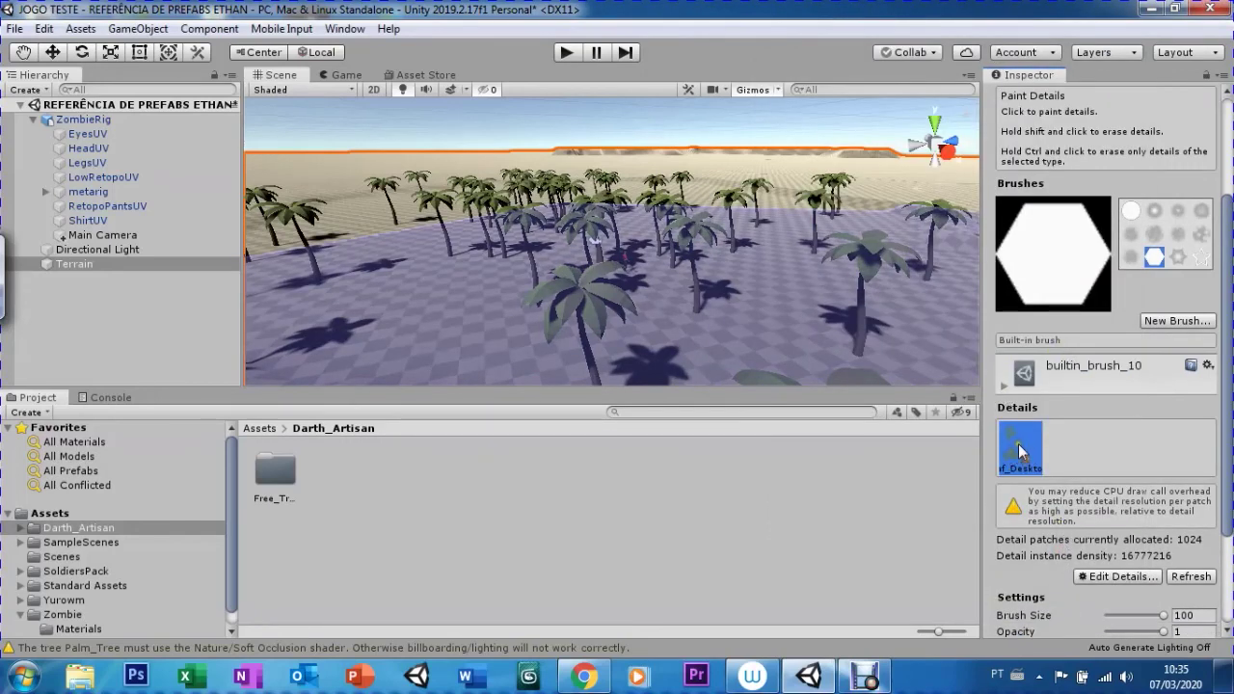
# - Paint the grass densely across the terrain and check it in the Game view
pyautogui.moveTo(767, 271)
pyautogui.mouseDown()
pyautogui.moveTo(602, 211)
pyautogui.moveTo(640, 231)
pyautogui.mouseUp()
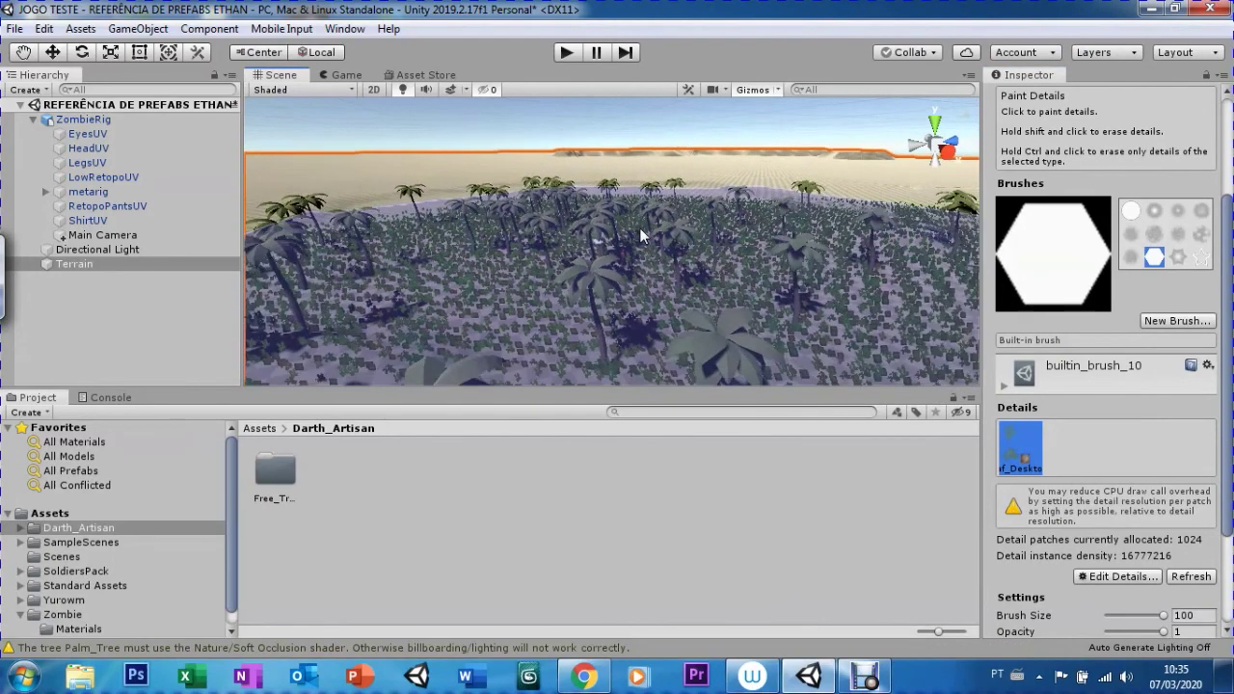
pyautogui.scroll(-3, 640, 235)
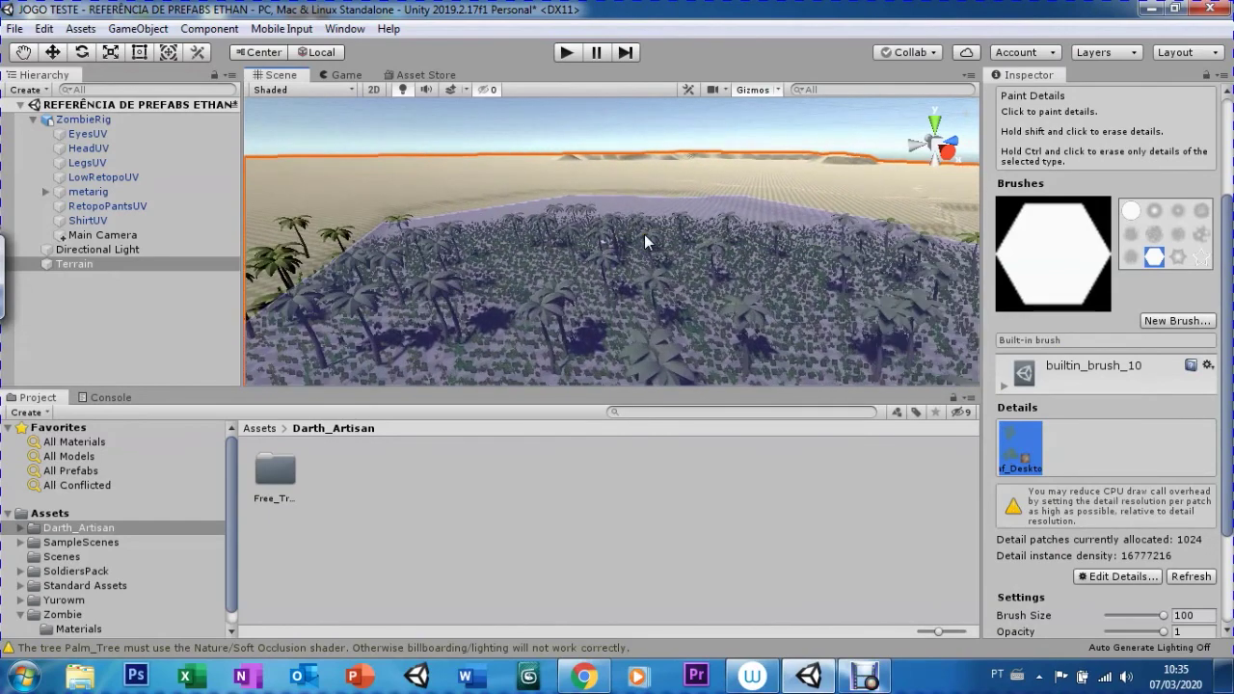
pyautogui.click(345, 75)
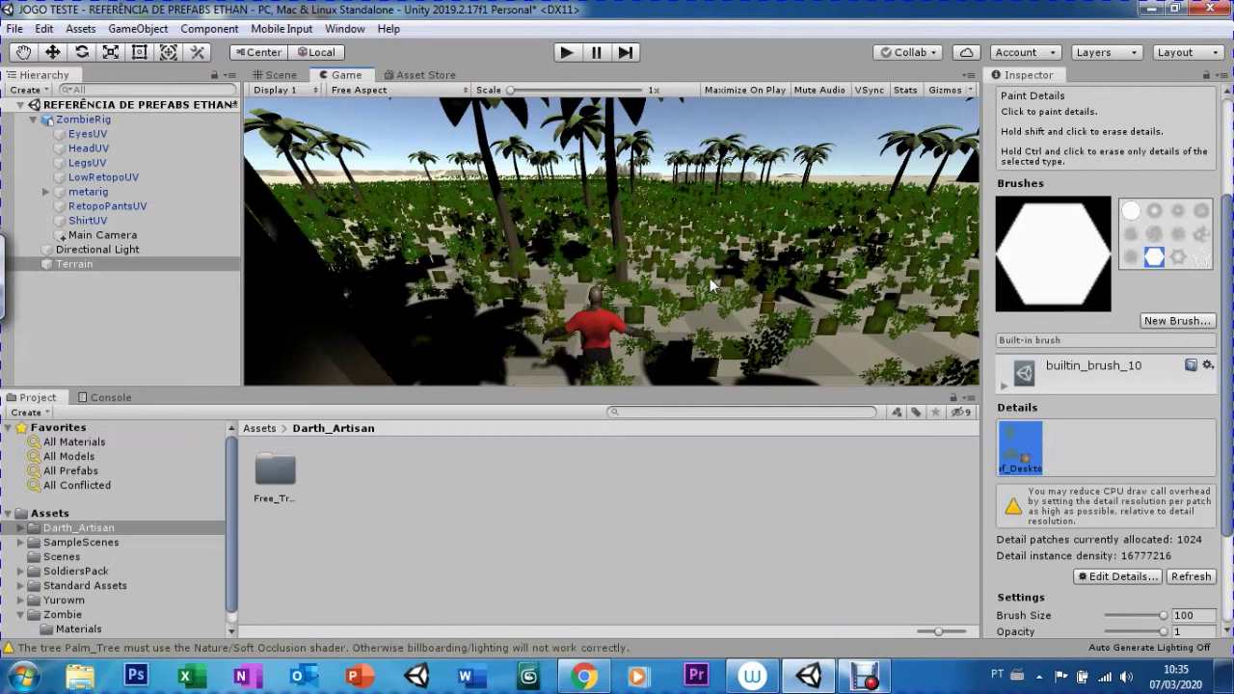
# - Paint leafy grass over the palm terrain with the soft round brush, then view it through the game camera
pyautogui.scroll(-3, 1215, 391)
pyautogui.scroll(2, 1229, 397)
pyautogui.scroll(2, 1230, 399)
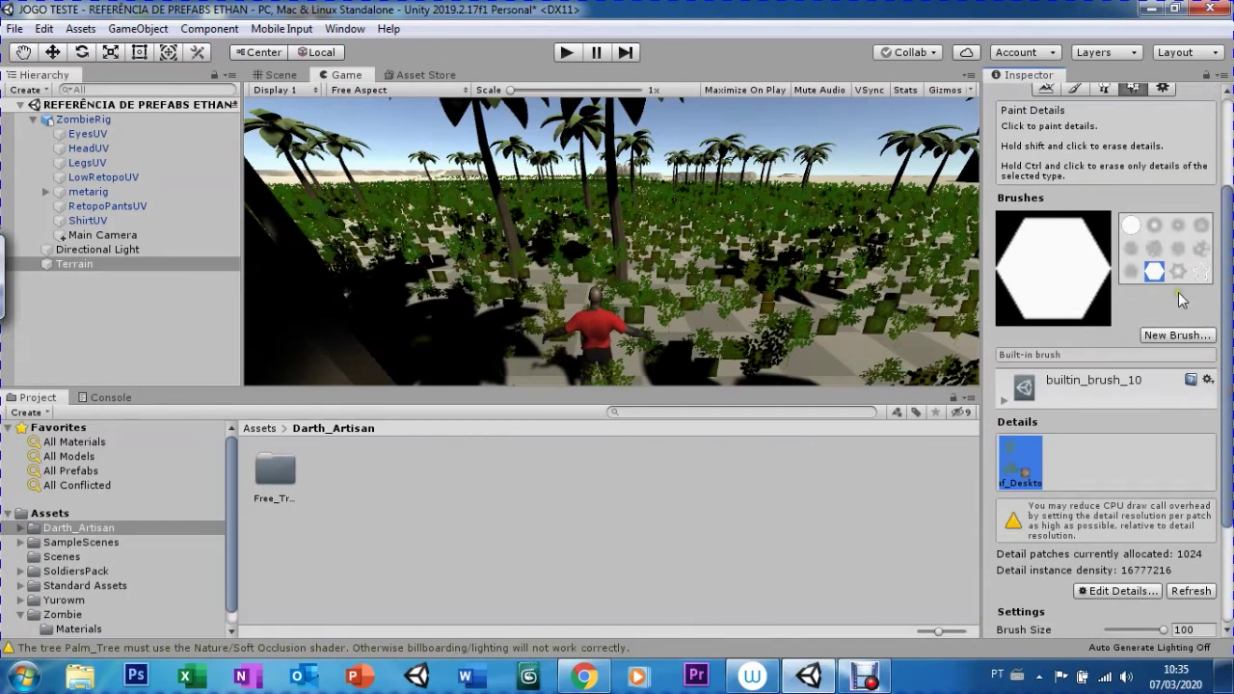
pyautogui.click(1155, 228)
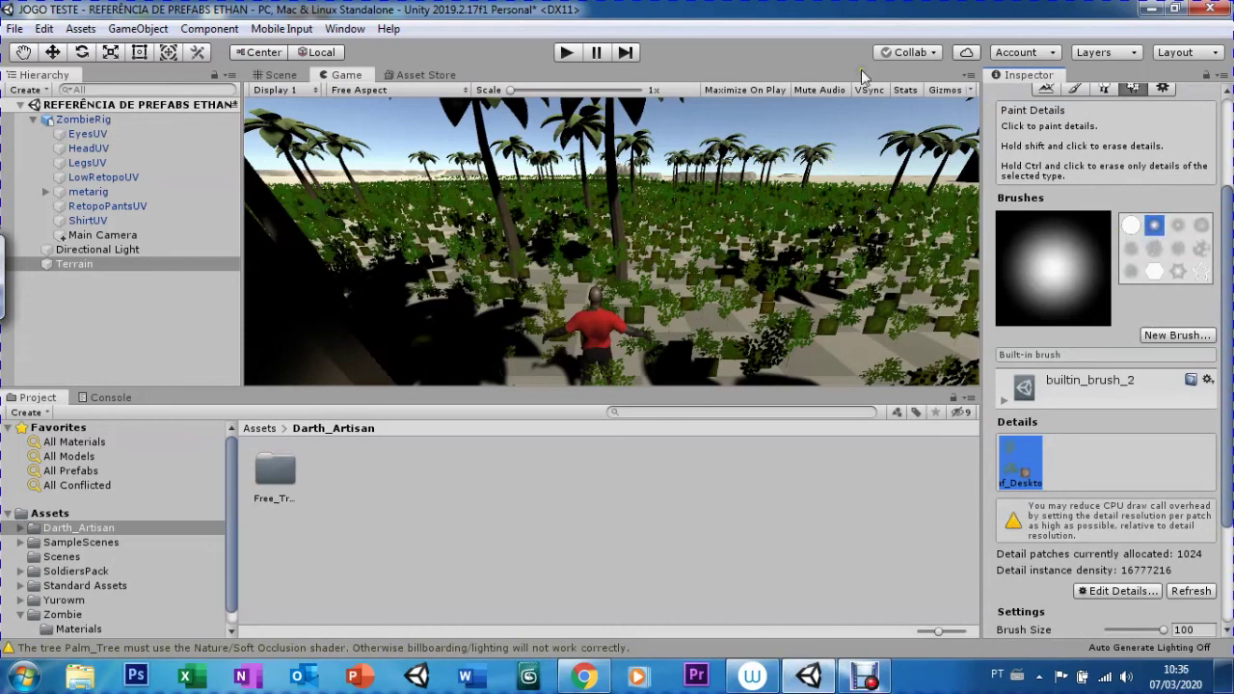
pyautogui.click(853, 134)
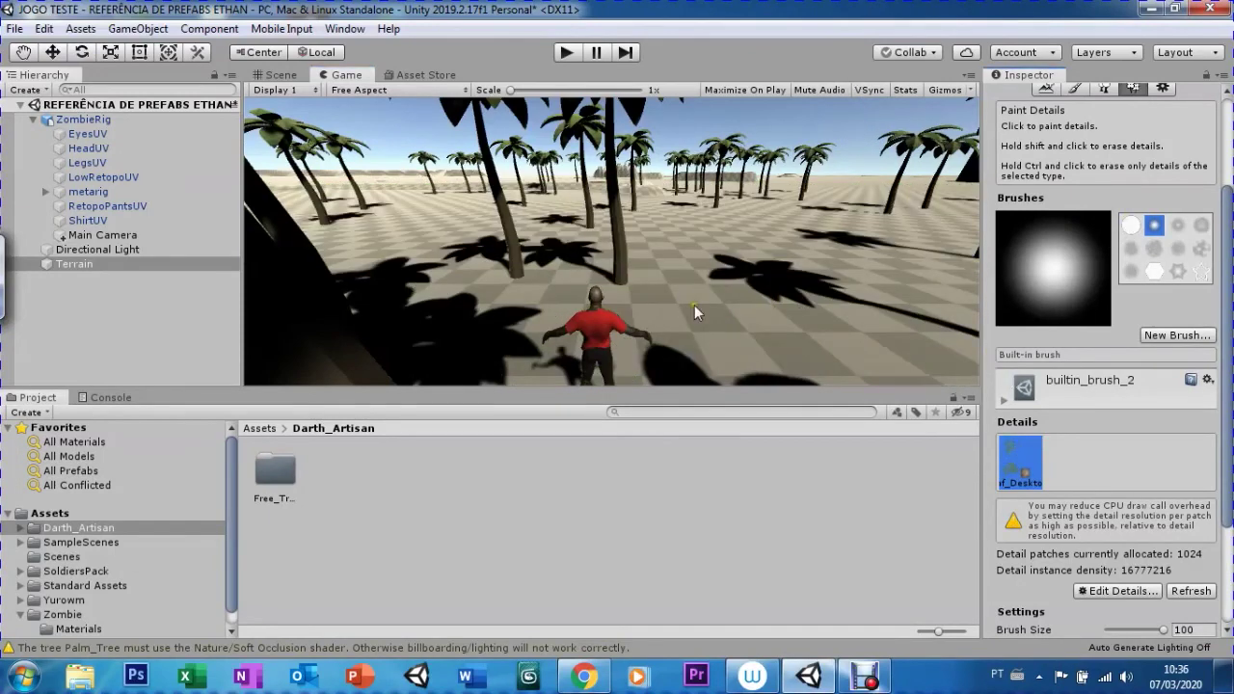
pyautogui.click(277, 76)
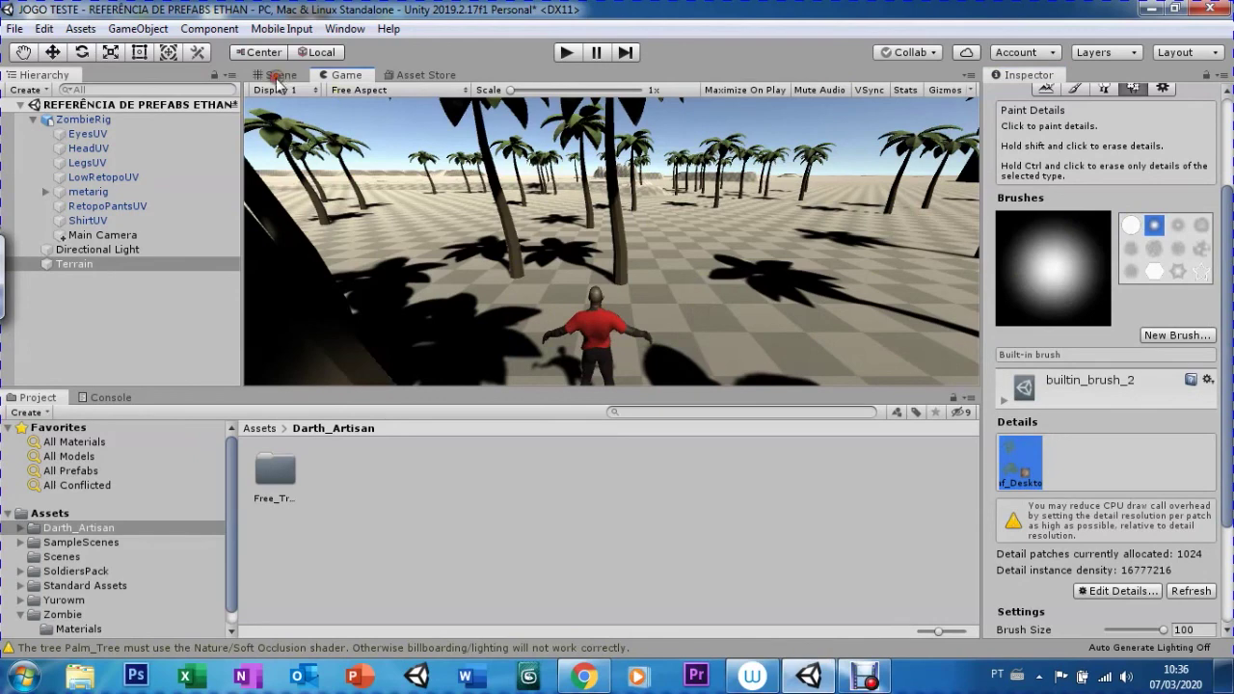
pyautogui.moveTo(642, 292); pyautogui.dragTo(618, 256)
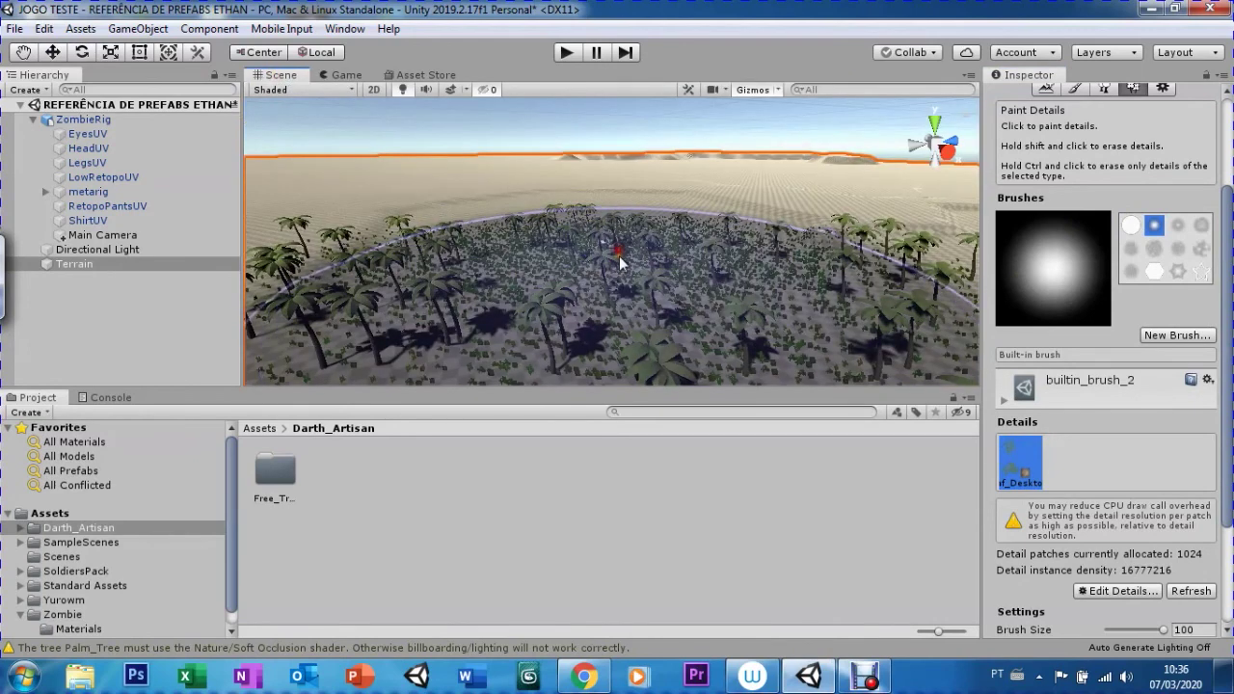
pyautogui.click(343, 76)
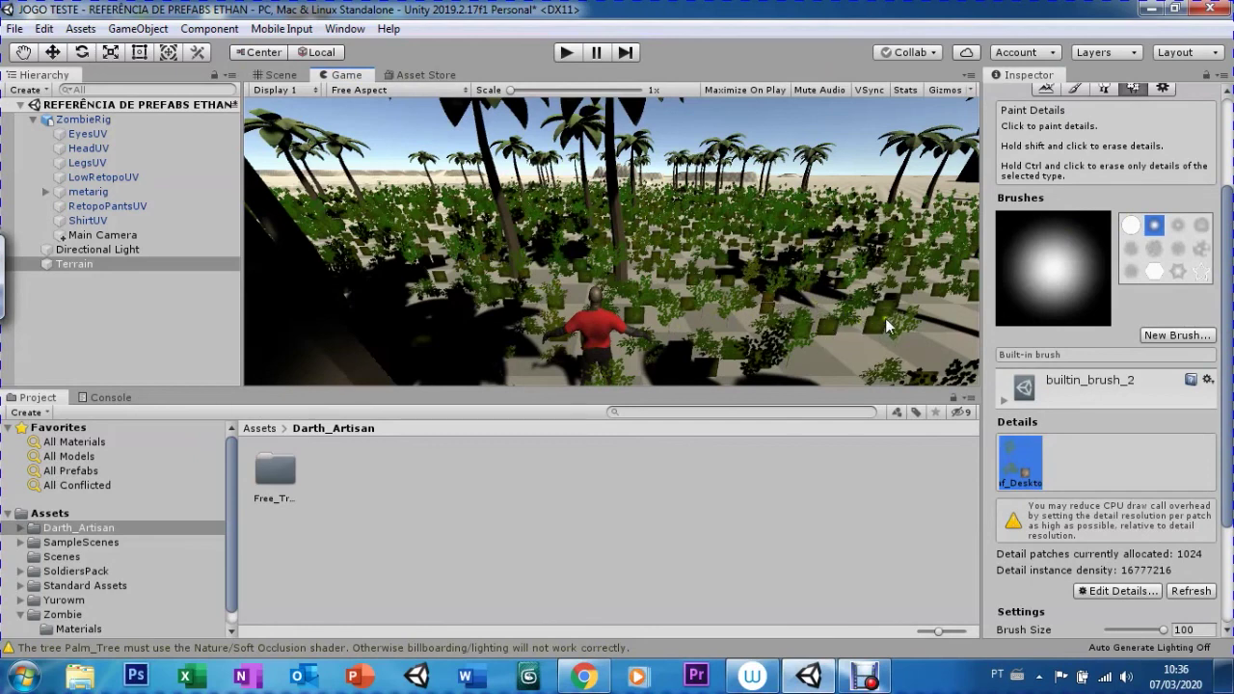
# - Edit the grass detail and switch its Detail Texture to Broadleaf_Mobile_Atlas
pyautogui.click(1130, 591)
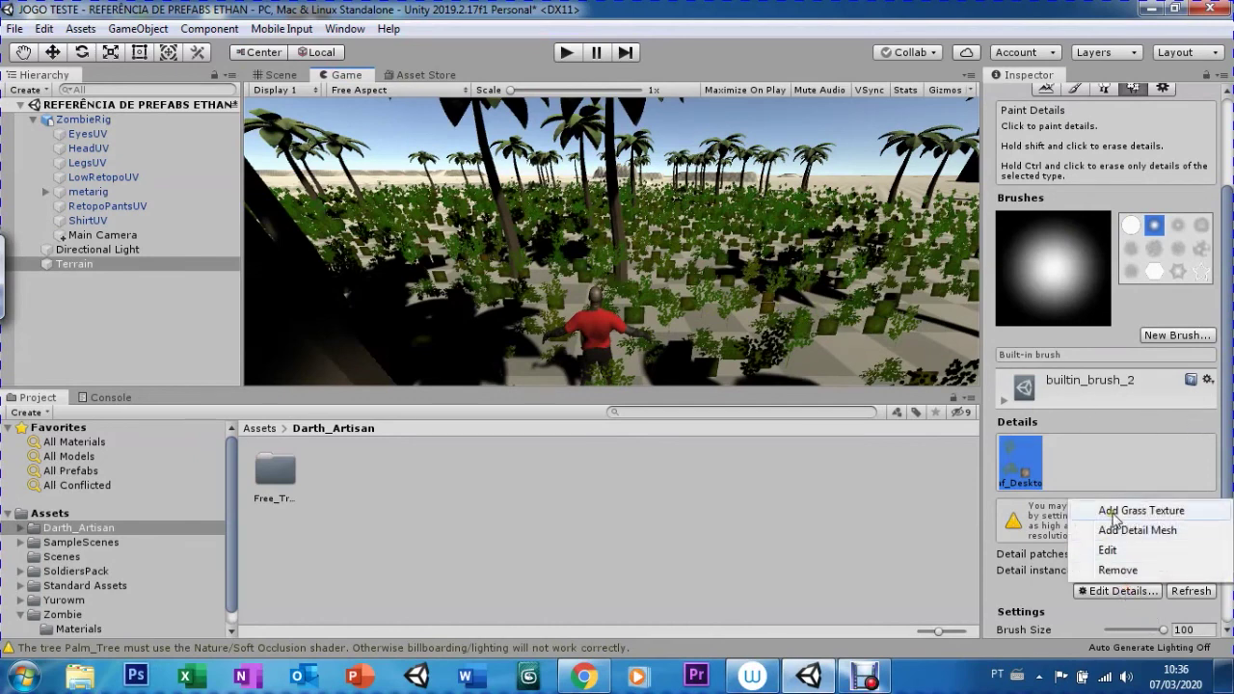
pyautogui.click(1107, 550)
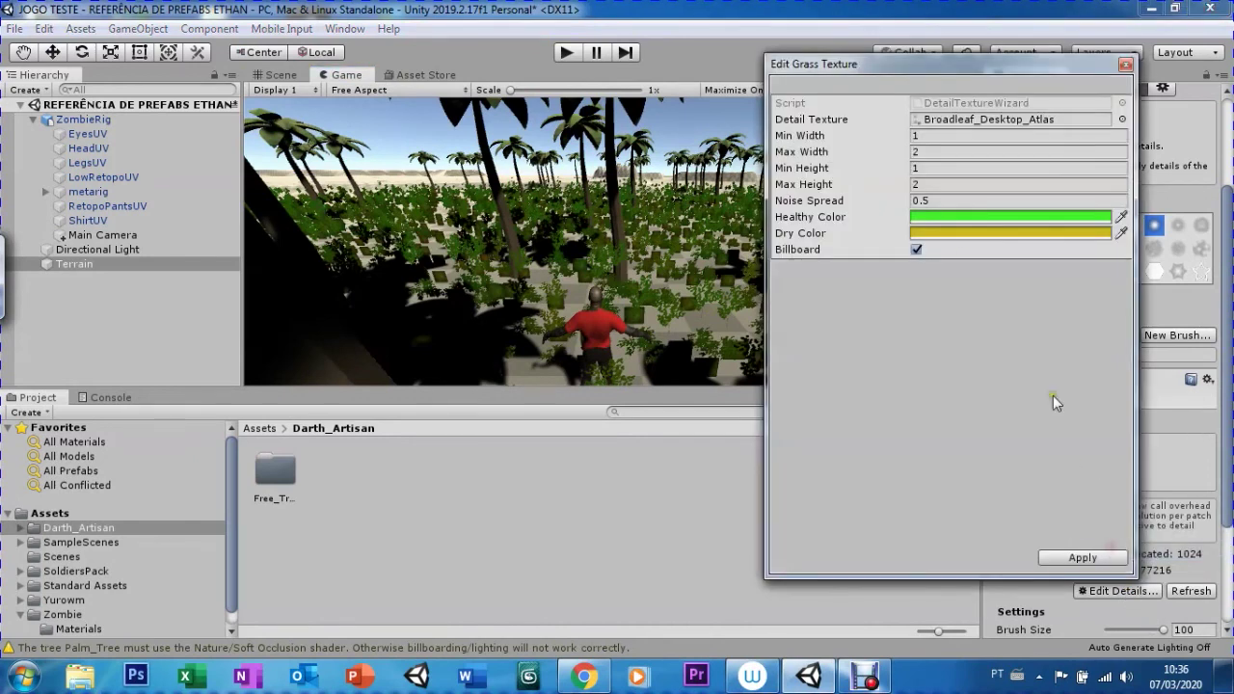
pyautogui.click(1120, 120)
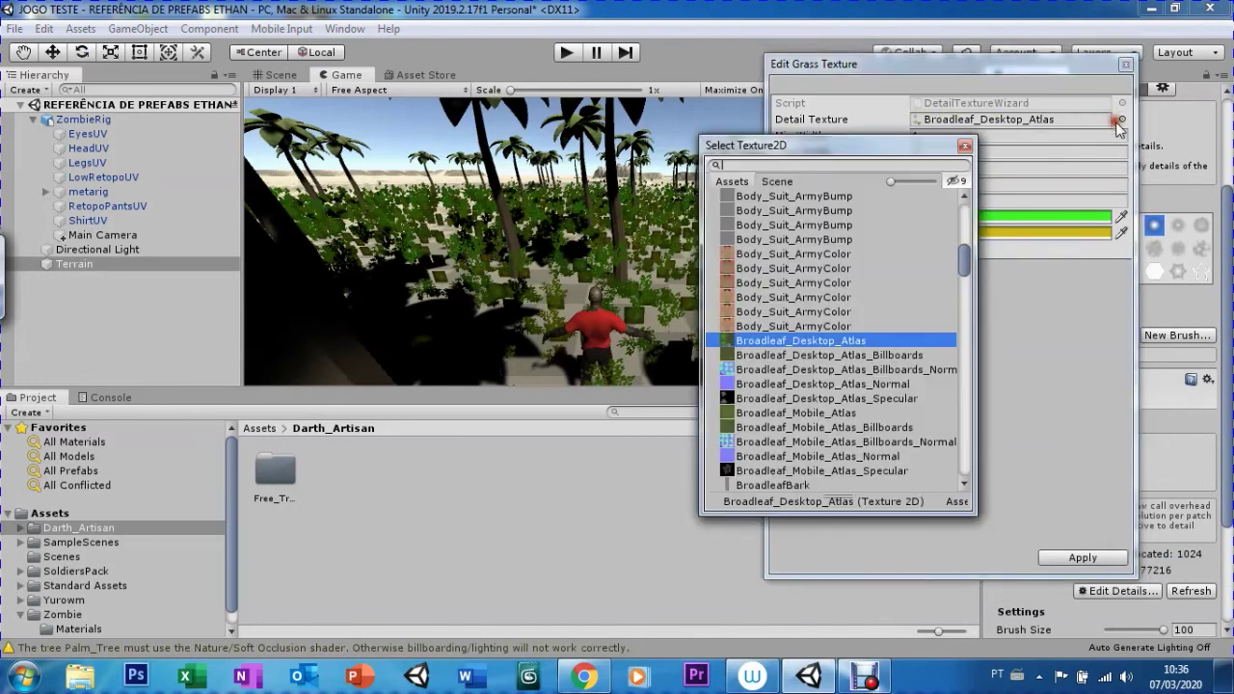
pyautogui.click(737, 401)
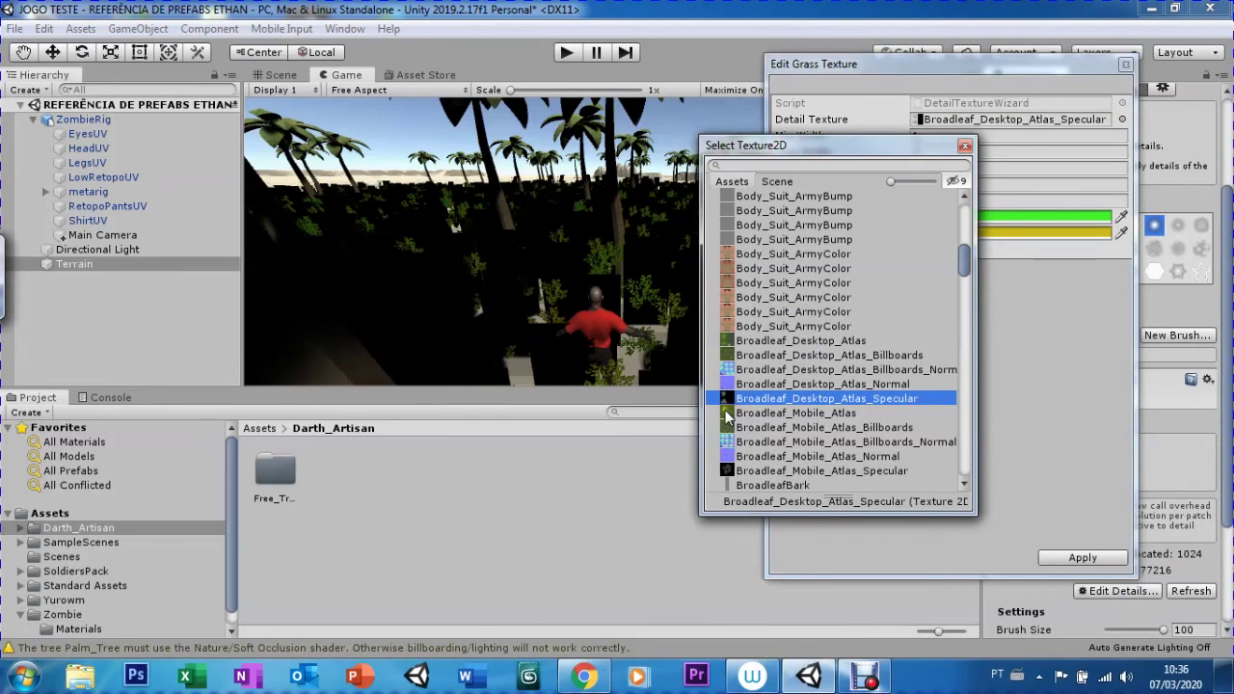
pyautogui.click(728, 415)
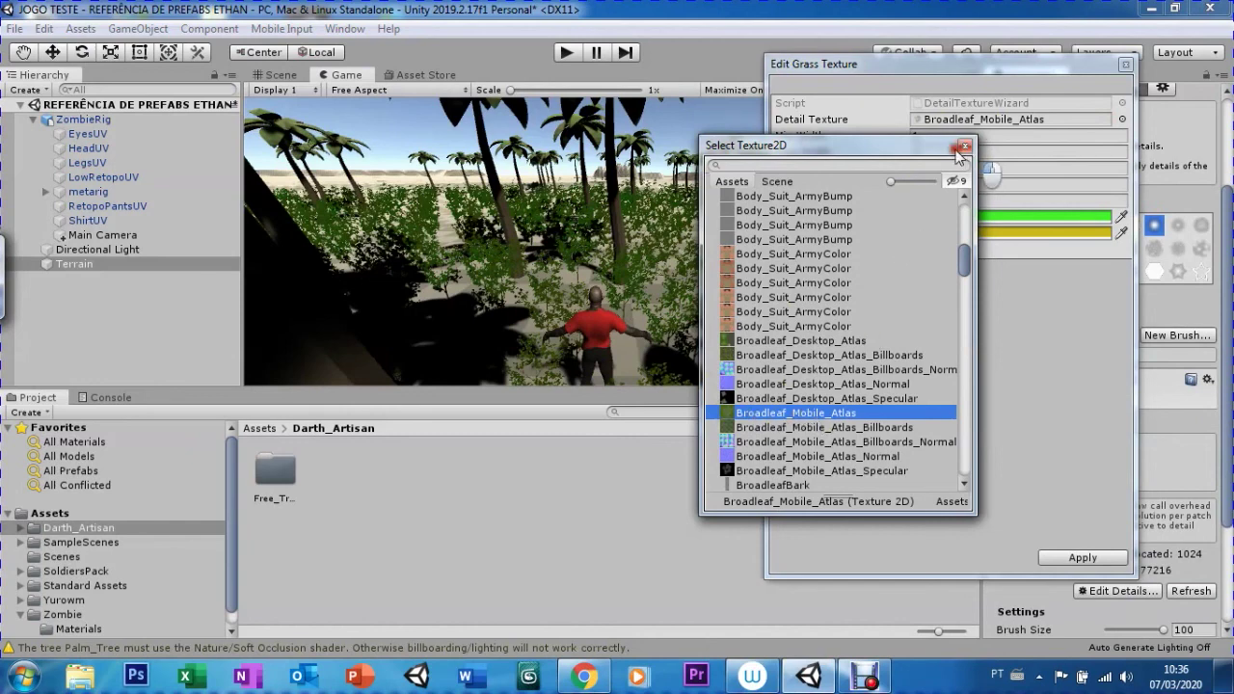
pyautogui.doubleClick(726, 414)
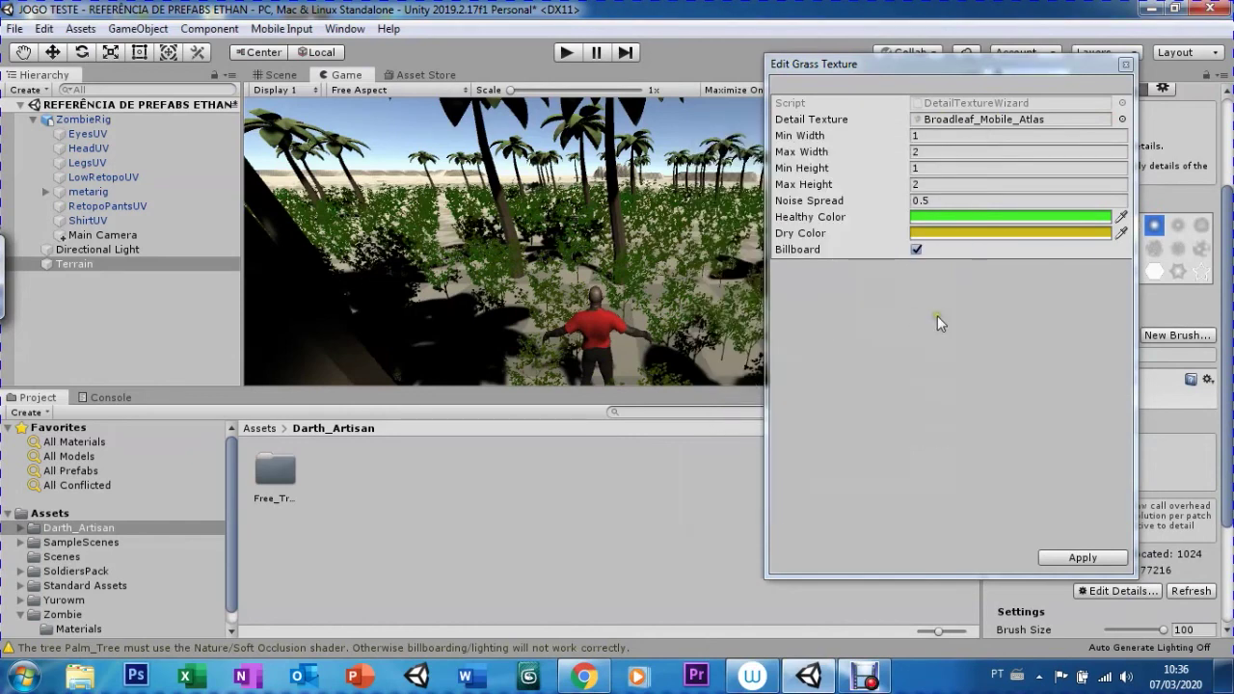
# - Set the grass Max Height to 2 and Max Width to 9, and apply
pyautogui.click(923, 183)
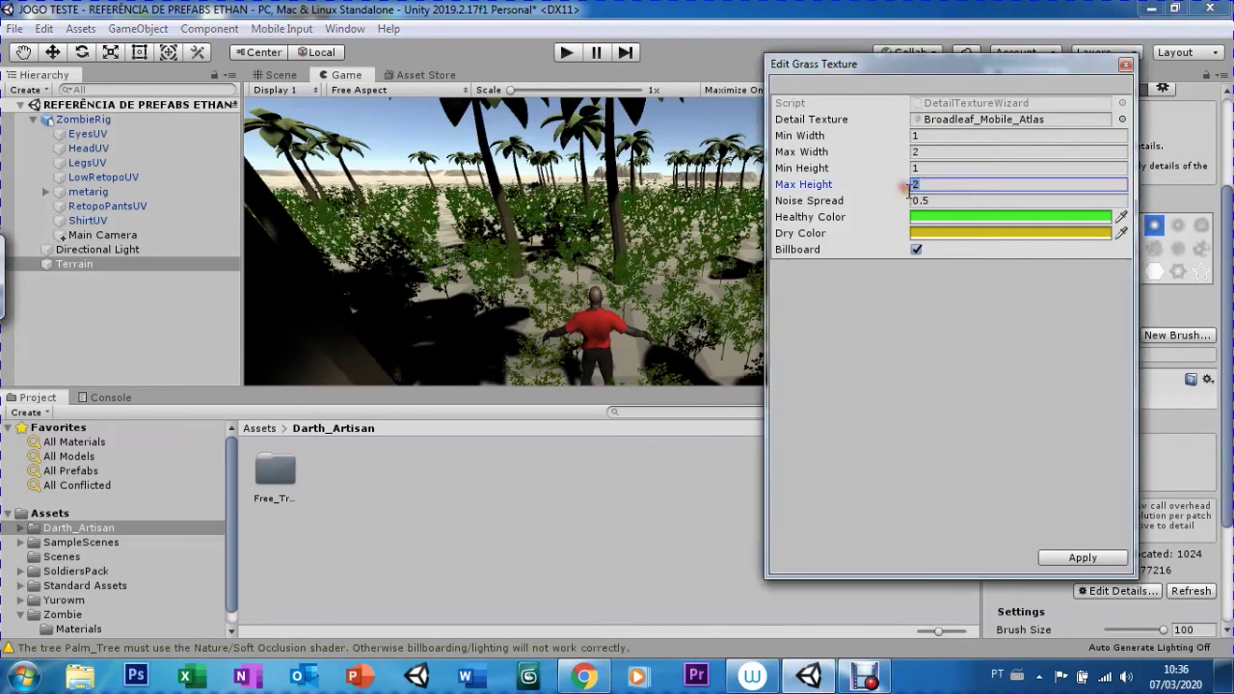
pyautogui.doubleClick(916, 183)
pyautogui.write('5')
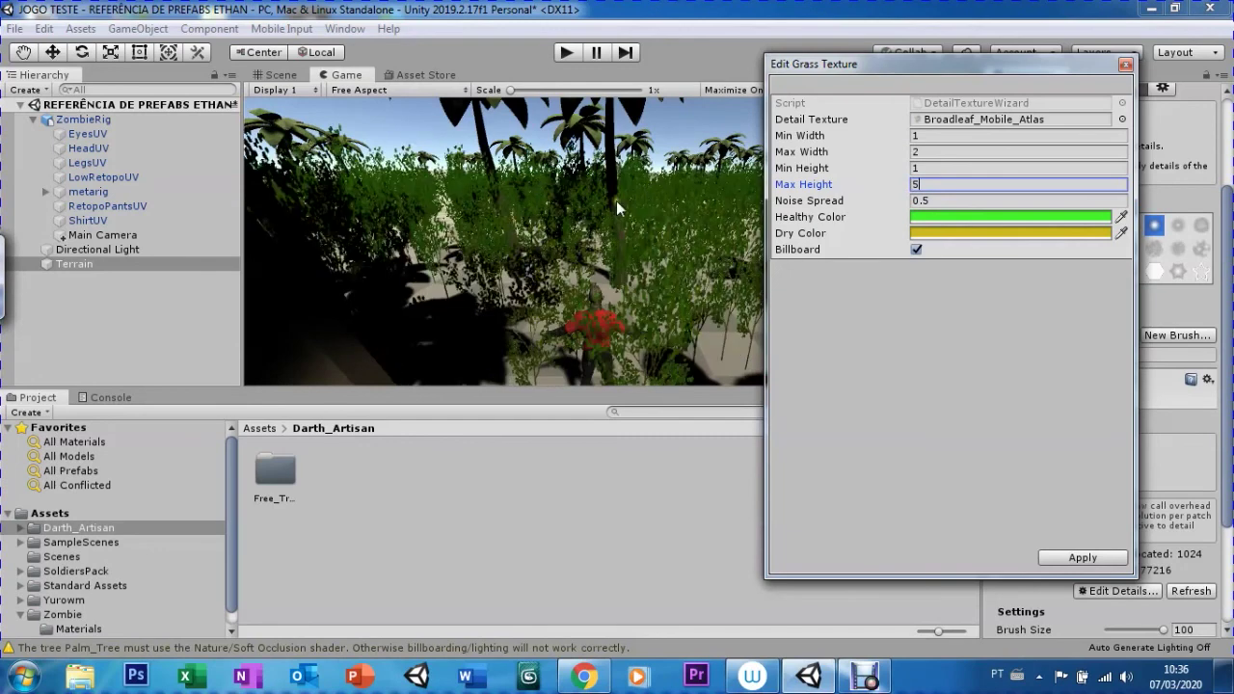
pyautogui.press('BackSpace')
pyautogui.write('2')
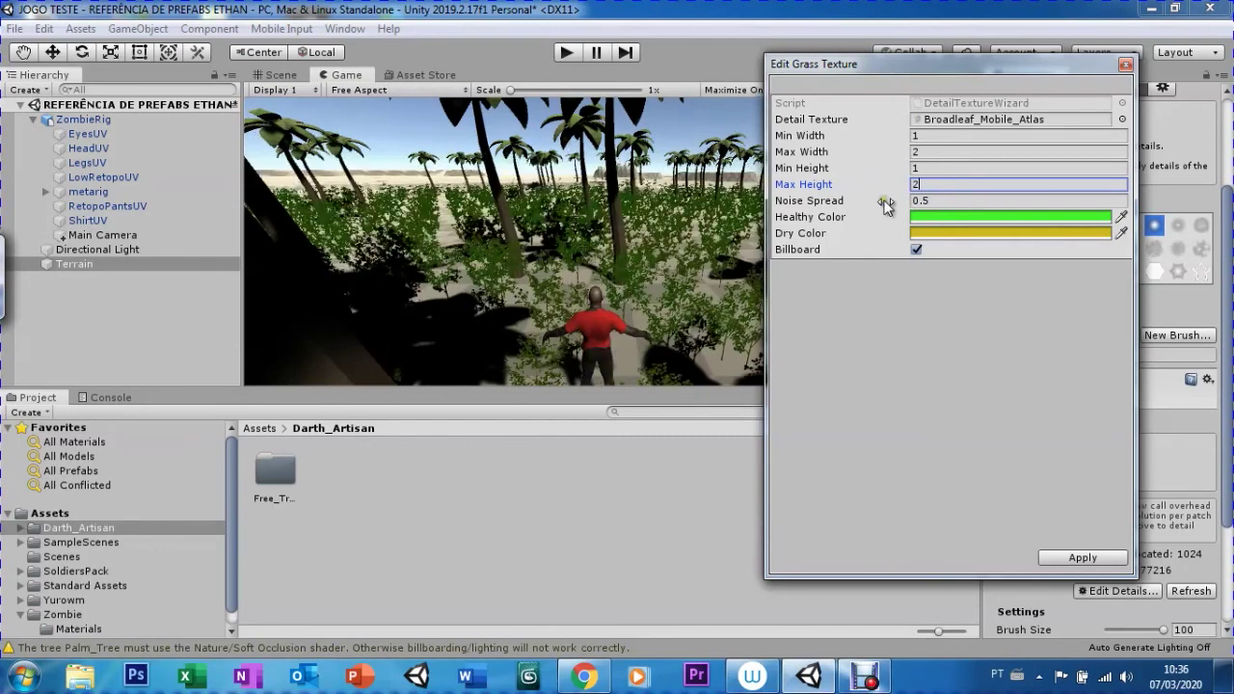
pyautogui.click(924, 151)
pyautogui.write('6')
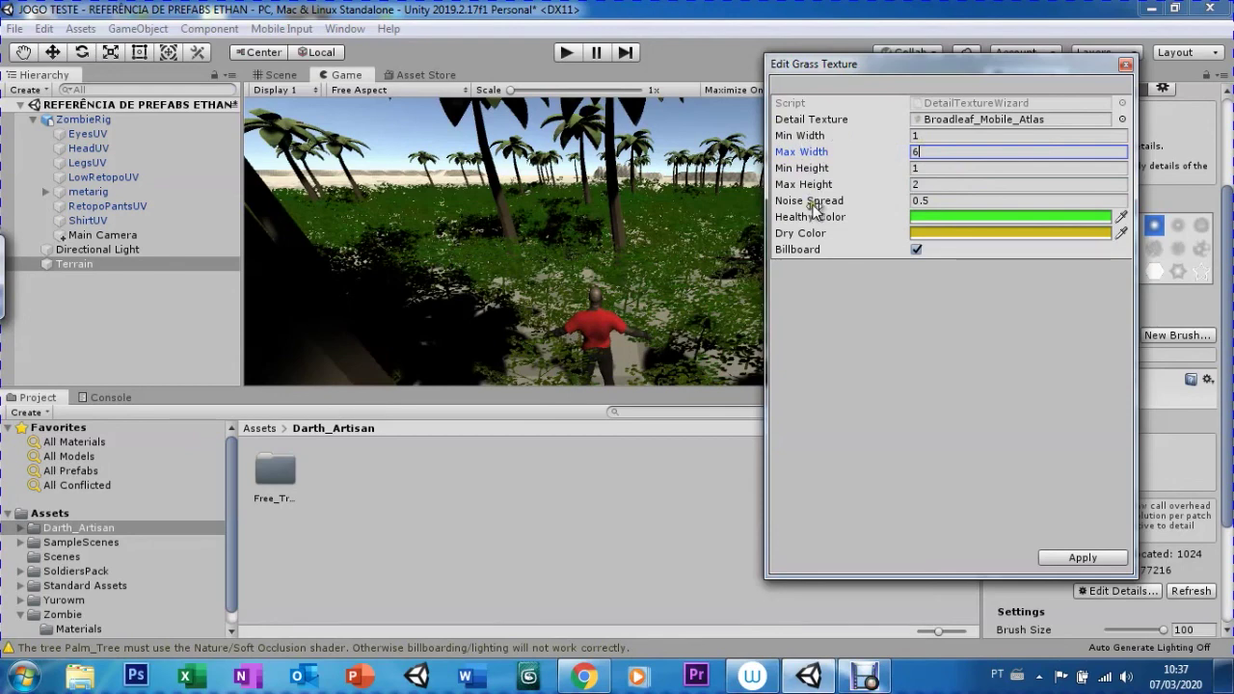
pyautogui.press('BackSpace')
pyautogui.write('9')
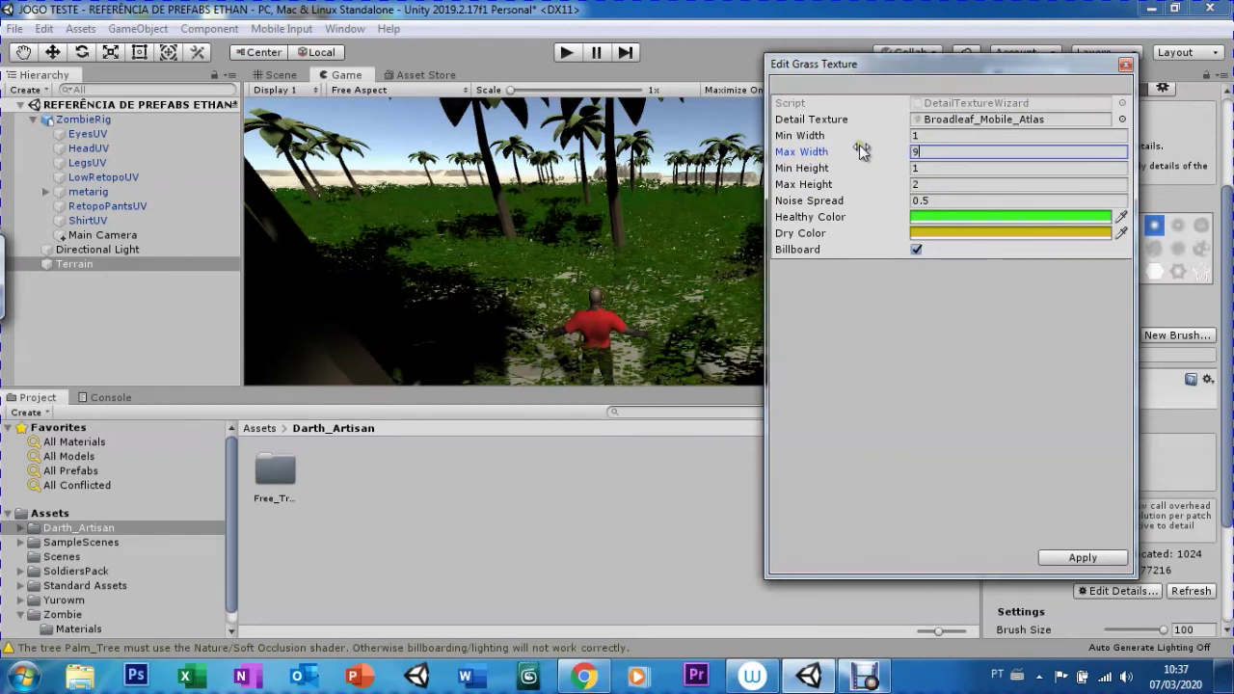
pyautogui.click(1073, 559)
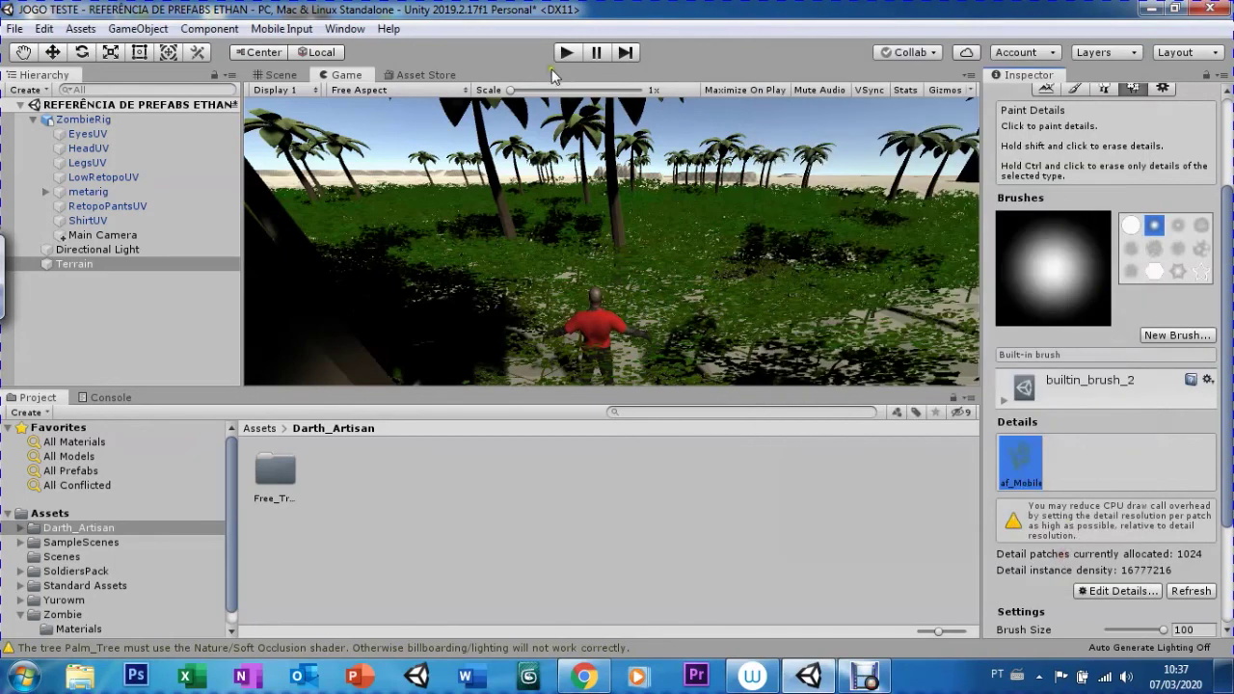
# - Switch the terrain tool to Paint Texture, abandoning a started new brush
pyautogui.click(282, 76)
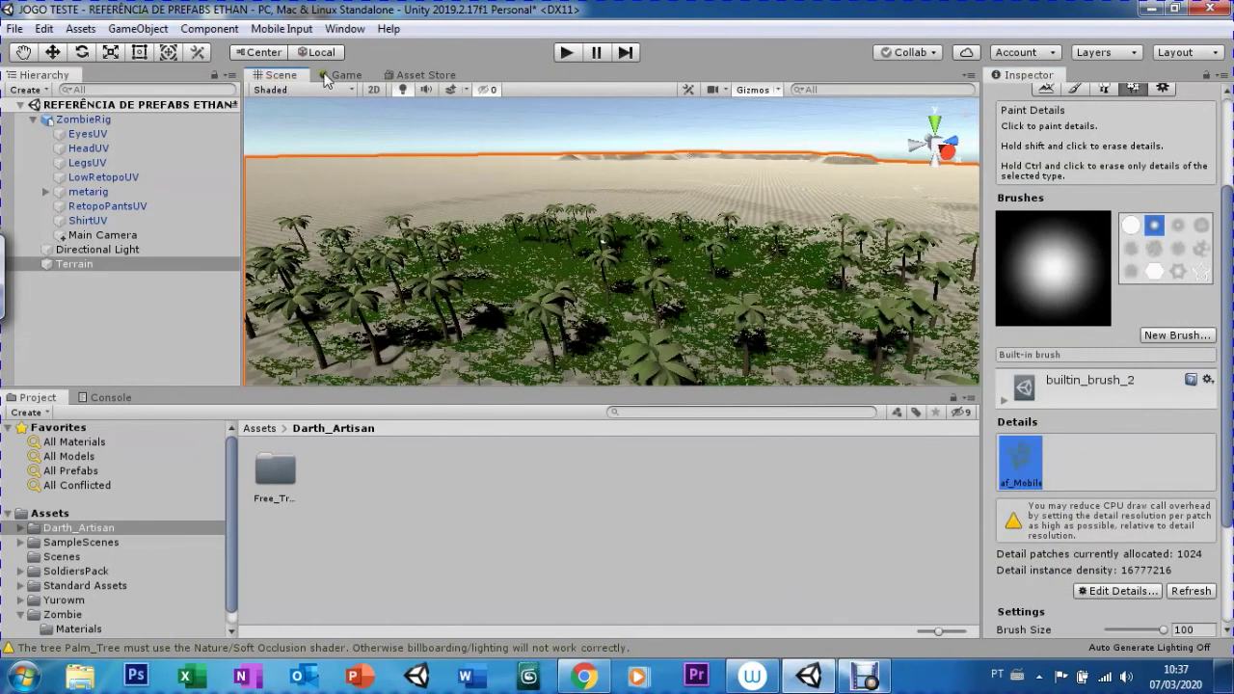
pyautogui.click(339, 76)
pyautogui.scroll(1, 1051, 135)
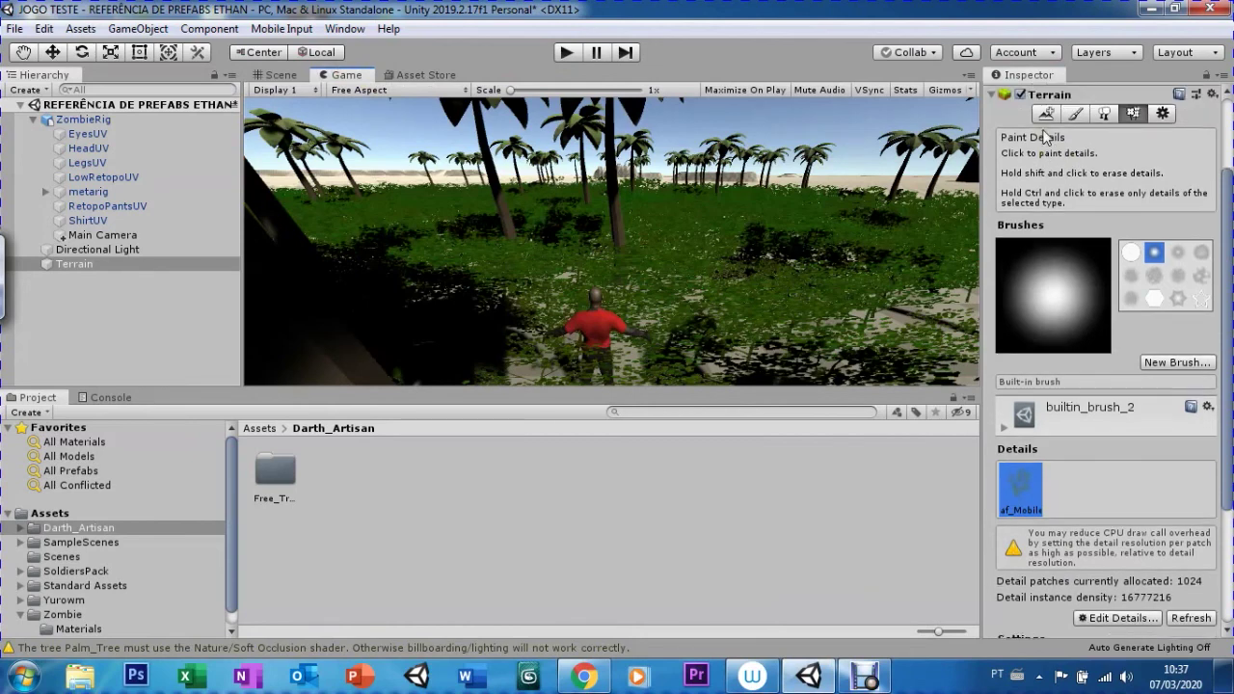
pyautogui.scroll(3, 1055, 249)
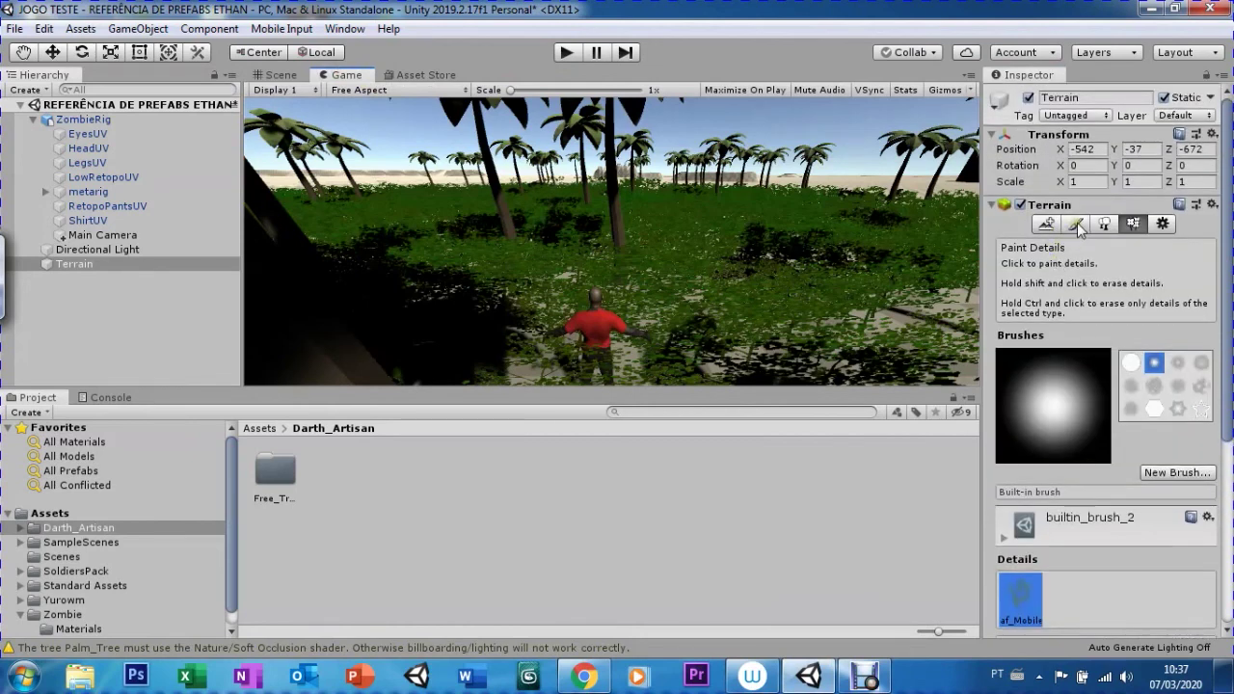
pyautogui.click(1078, 224)
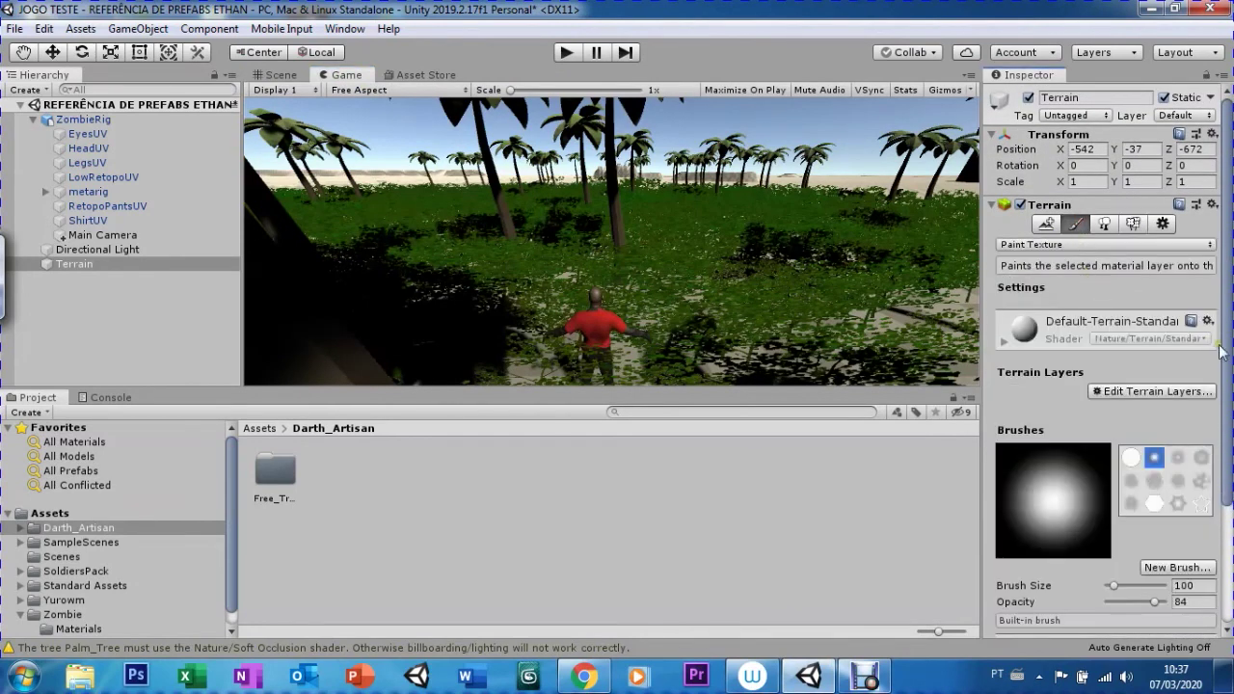
pyautogui.moveTo(1222, 352); pyautogui.dragTo(1229, 467)
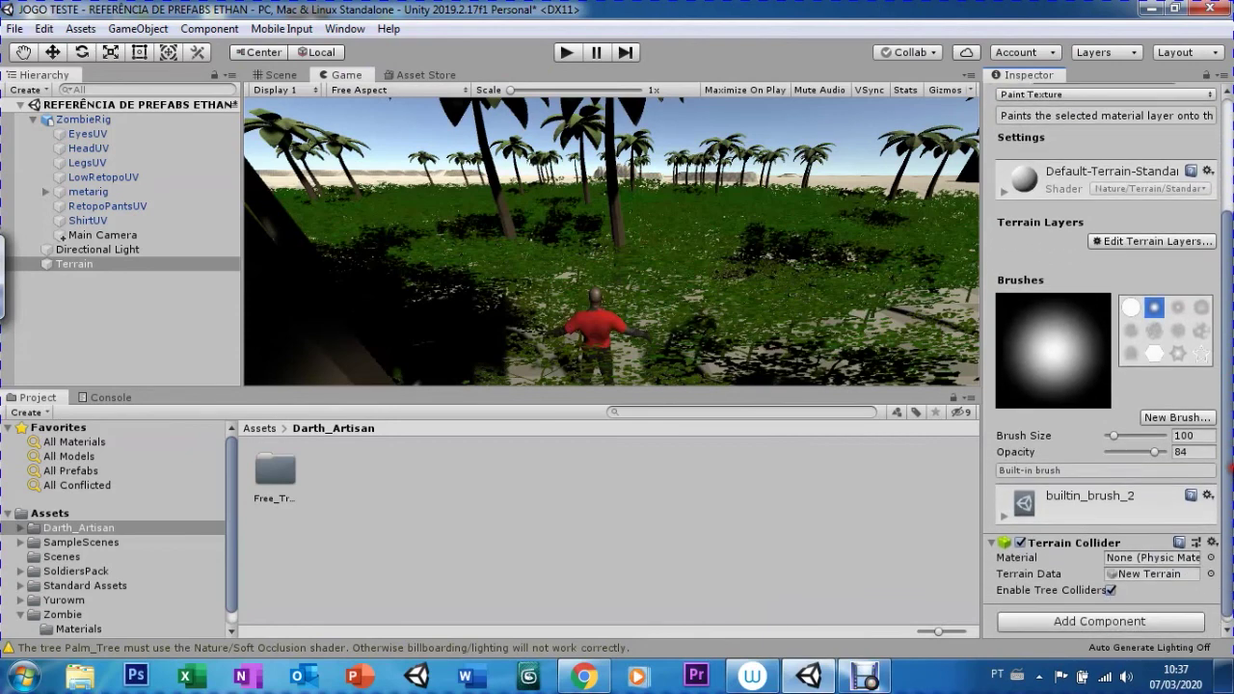
pyautogui.click(1170, 419)
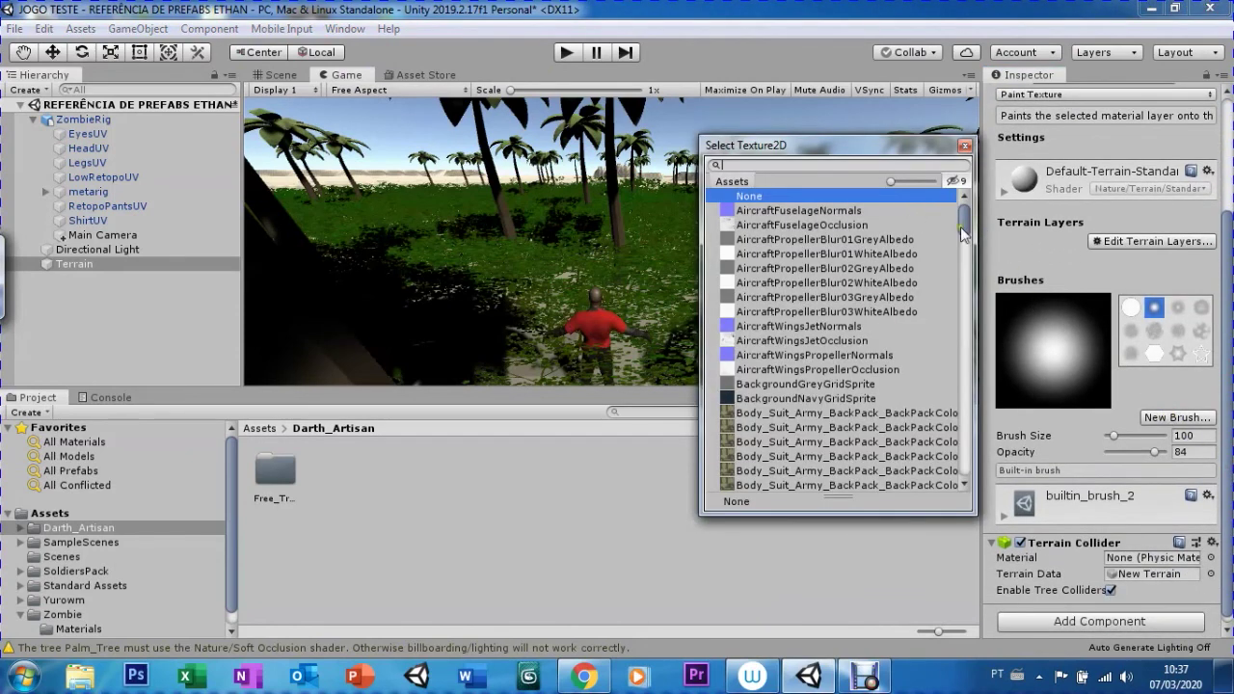
pyautogui.press('Escape')
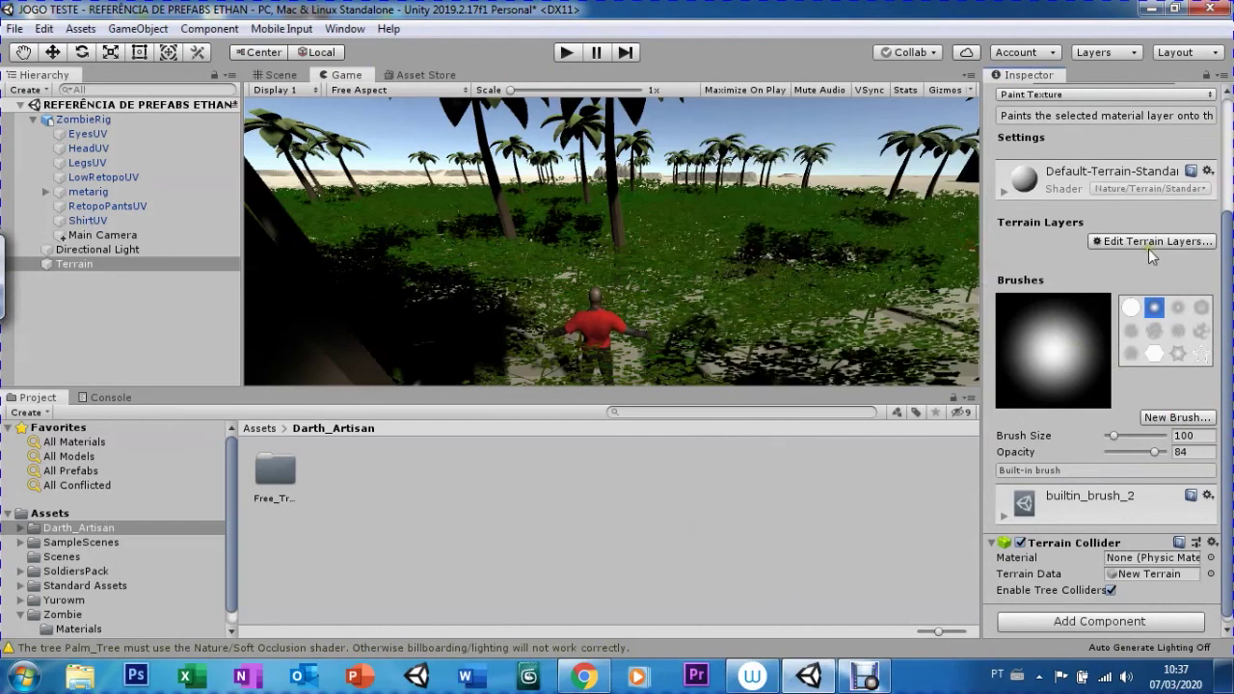
# - Try adding a terrain layer via Edit Terrain Layers, closing the picker with None listed
pyautogui.moveTo(1227, 249); pyautogui.dragTo(1204, 167)
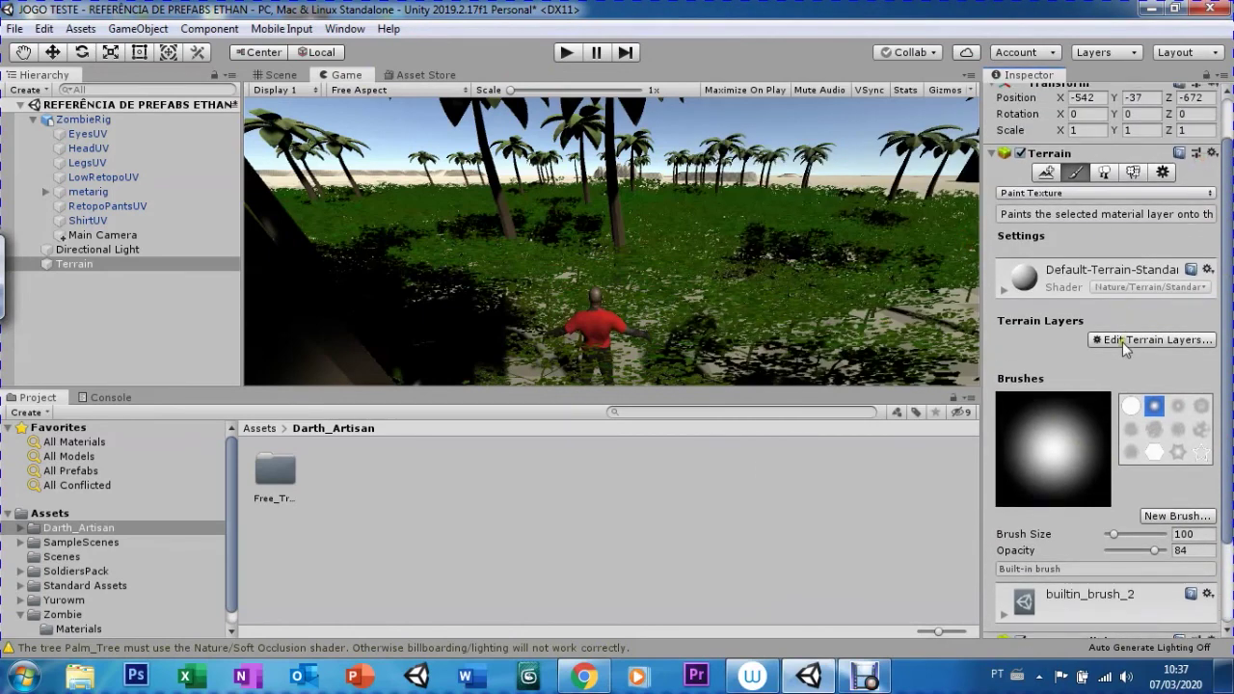
pyautogui.click(1120, 339)
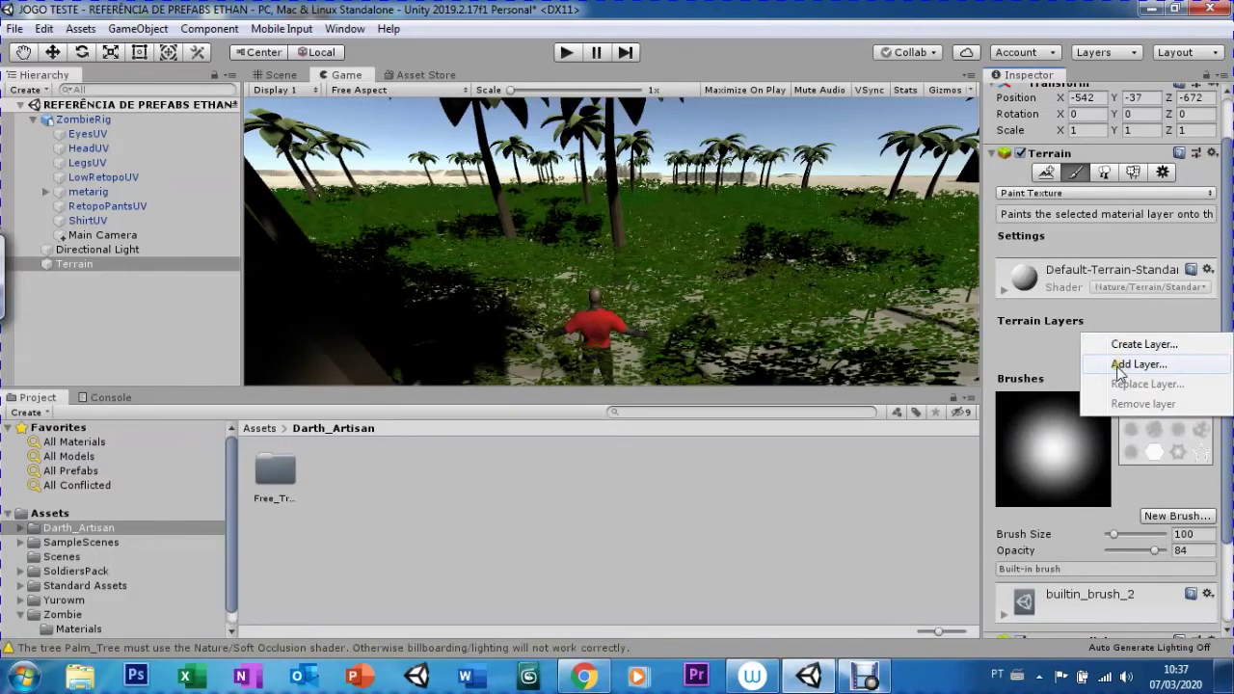
pyautogui.click(1120, 366)
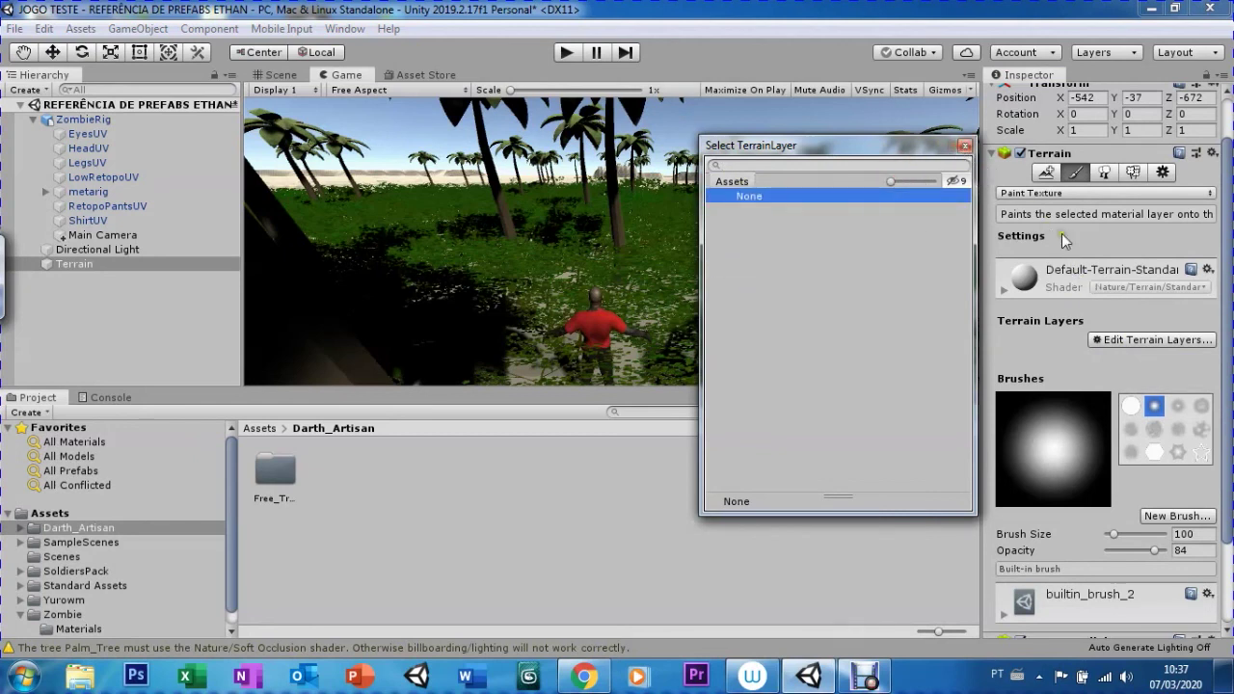
pyautogui.click(964, 147)
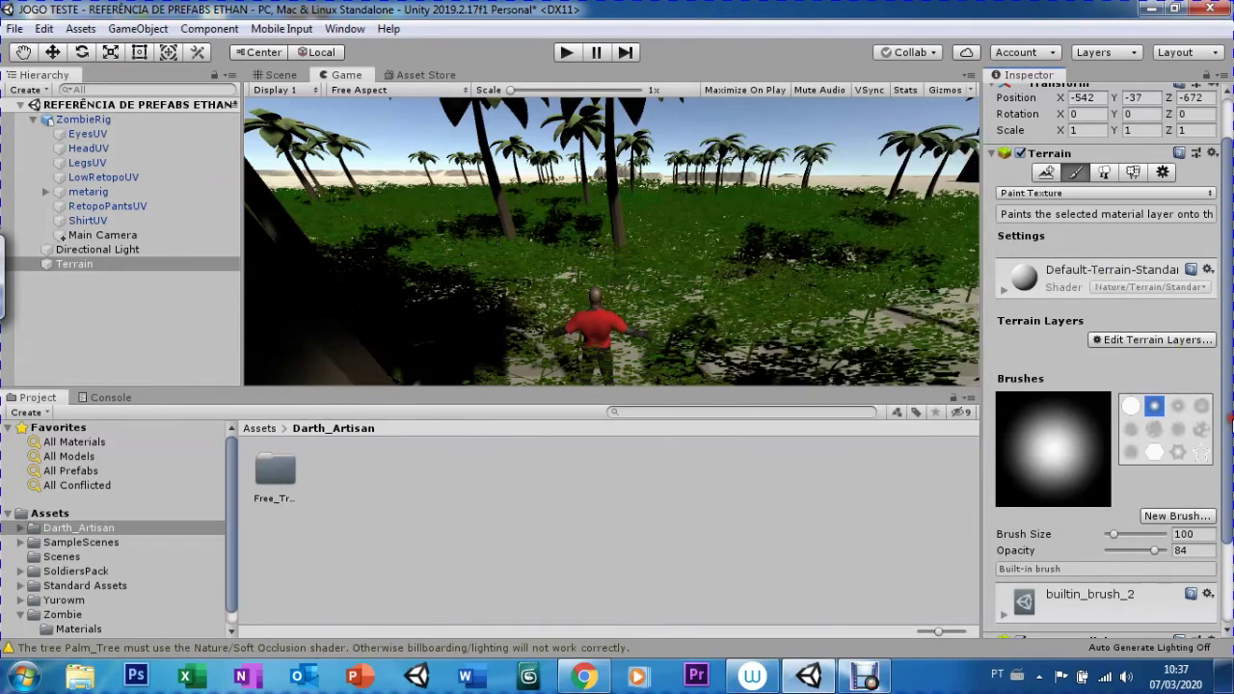
pyautogui.scroll(-5, 1109, 386)
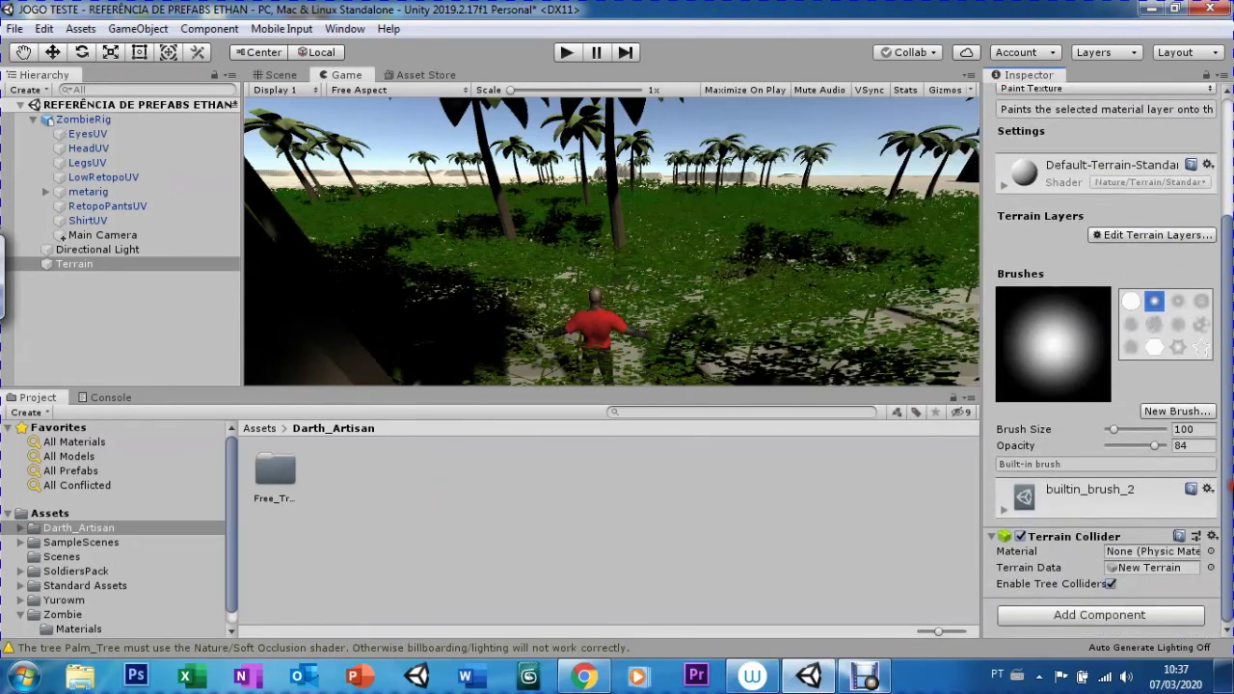
pyautogui.moveTo(1230, 487); pyautogui.dragTo(1231, 388)
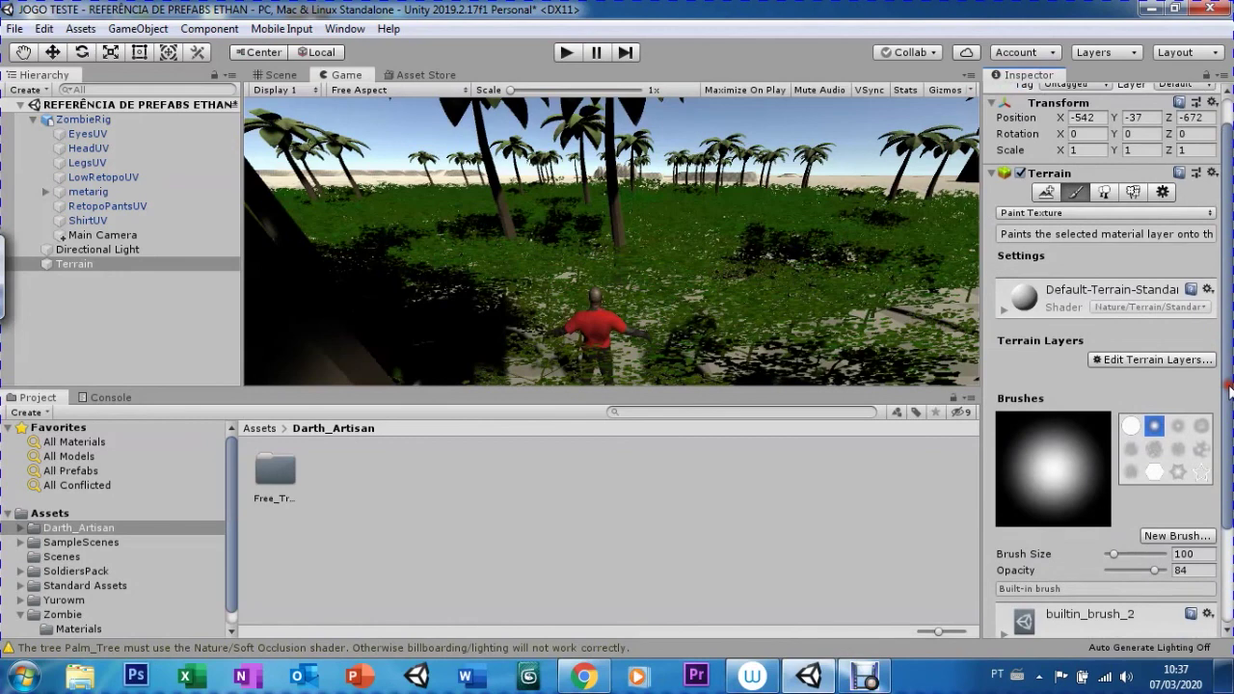
pyautogui.click(1045, 213)
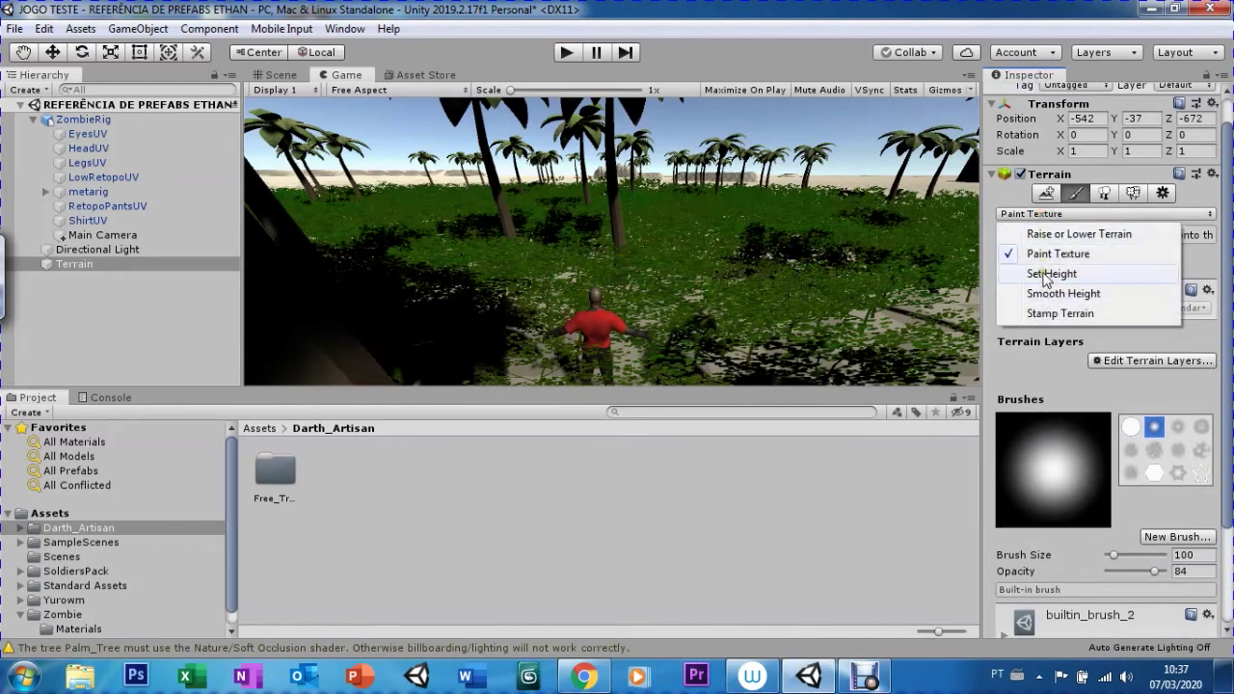
# - Select the Stamp Terrain tool with the star-shaped brush
pyautogui.click(1045, 313)
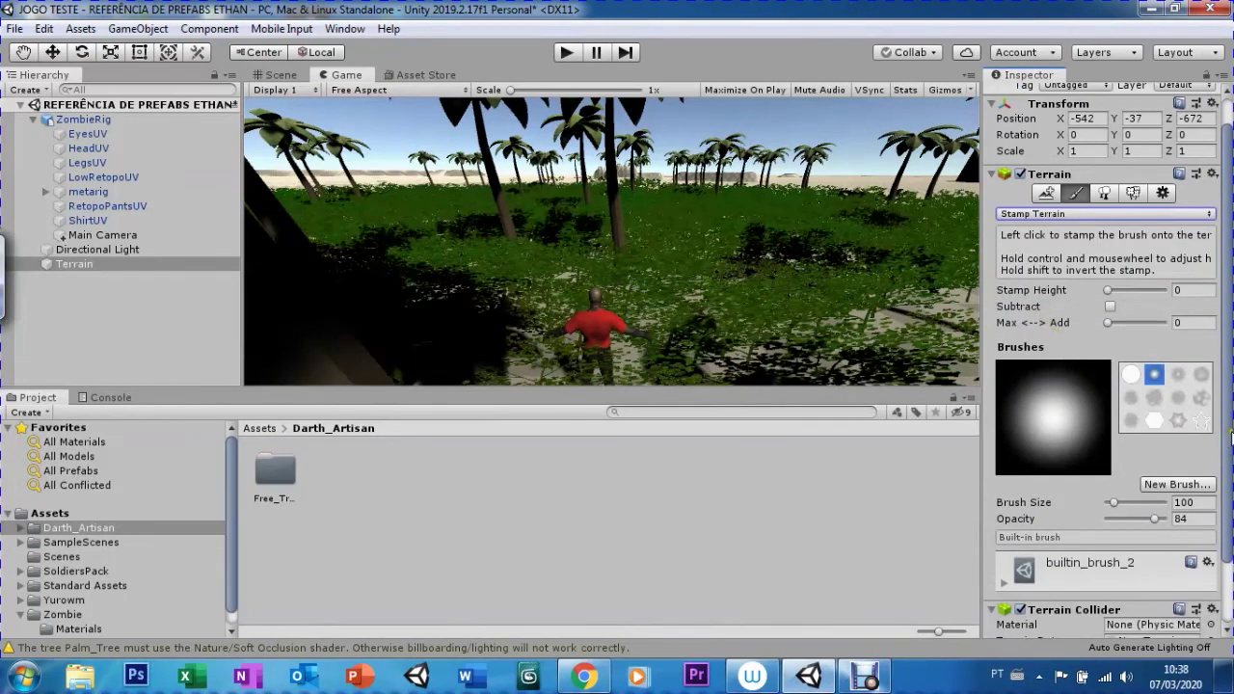
pyautogui.moveTo(1231, 436); pyautogui.dragTo(1231, 521)
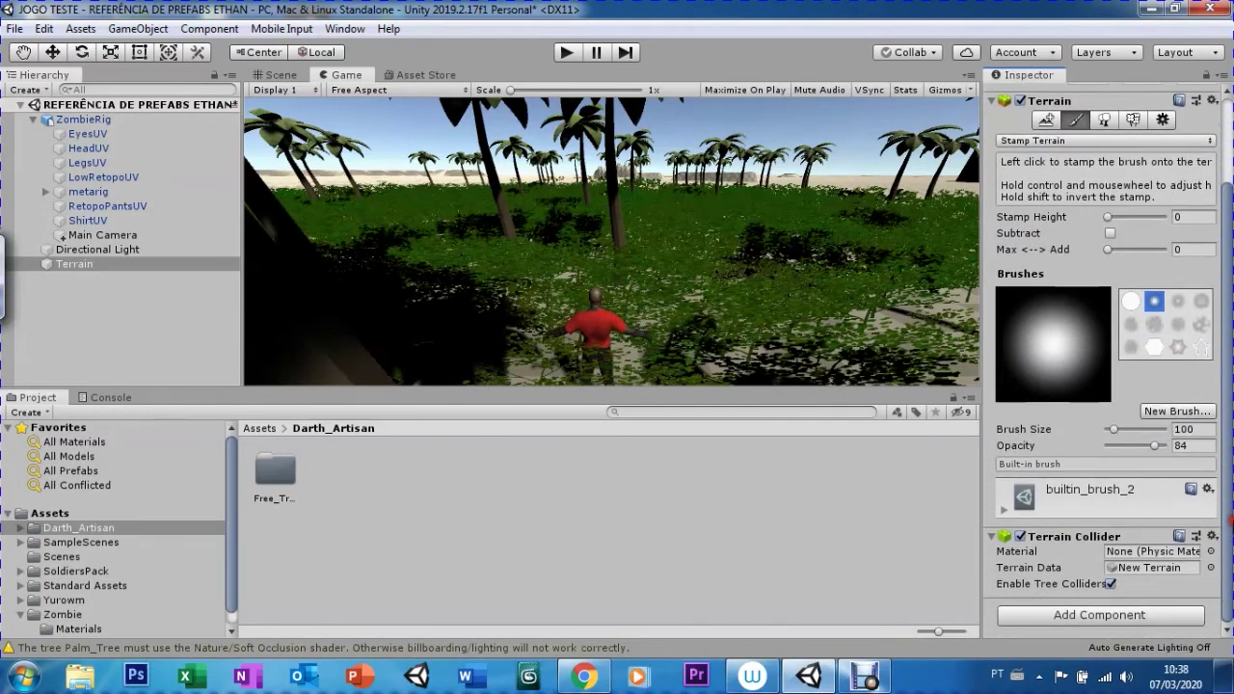
pyautogui.click(1154, 349)
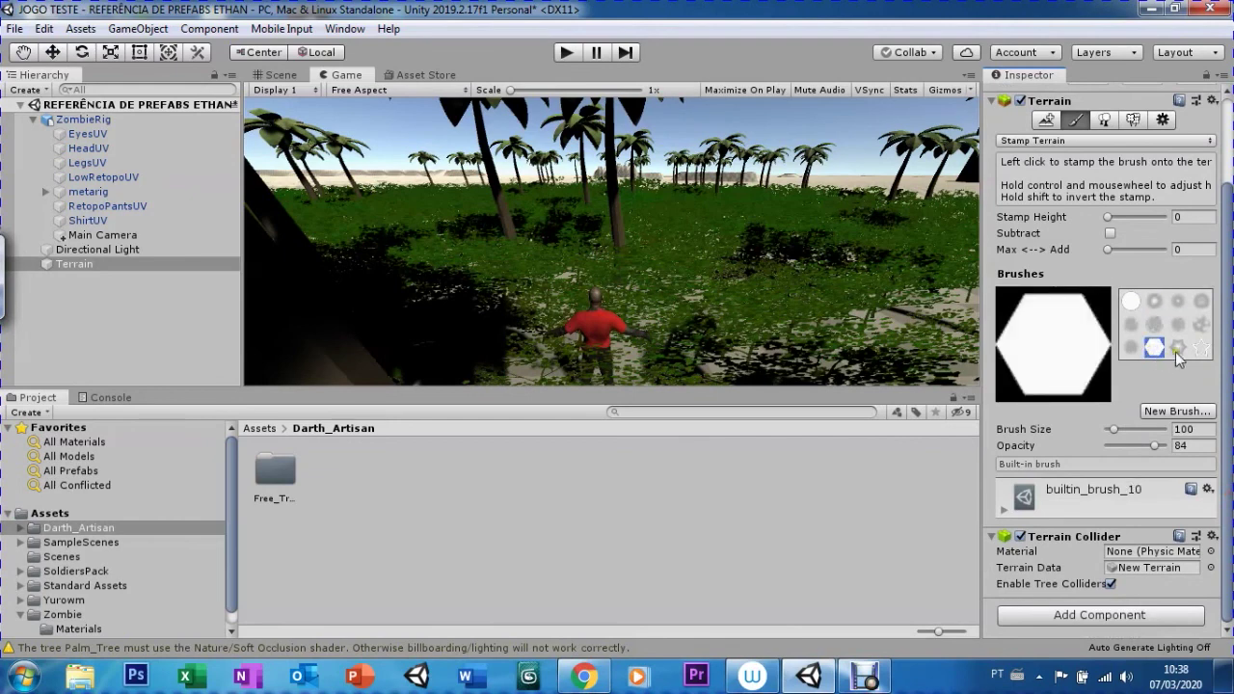
pyautogui.click(1177, 349)
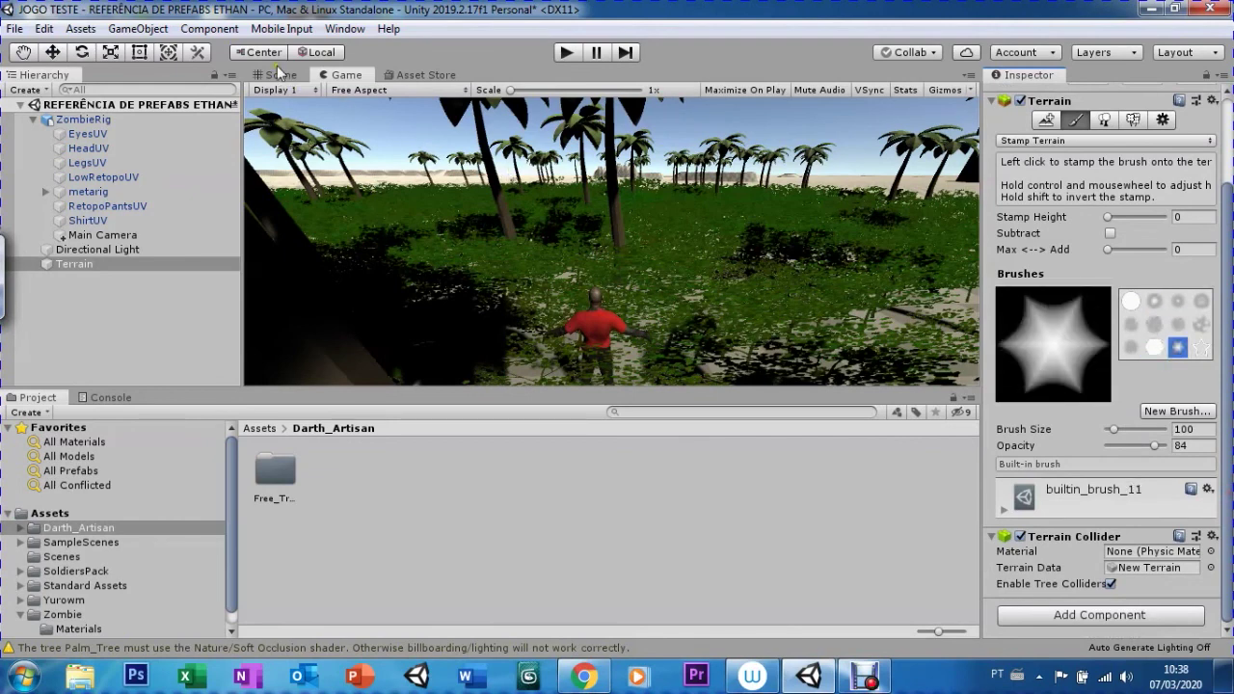
# - In the Scene view, frame the bare sand beyond the palm trees
pyautogui.click(277, 72)
pyautogui.scroll(6, 621, 233)
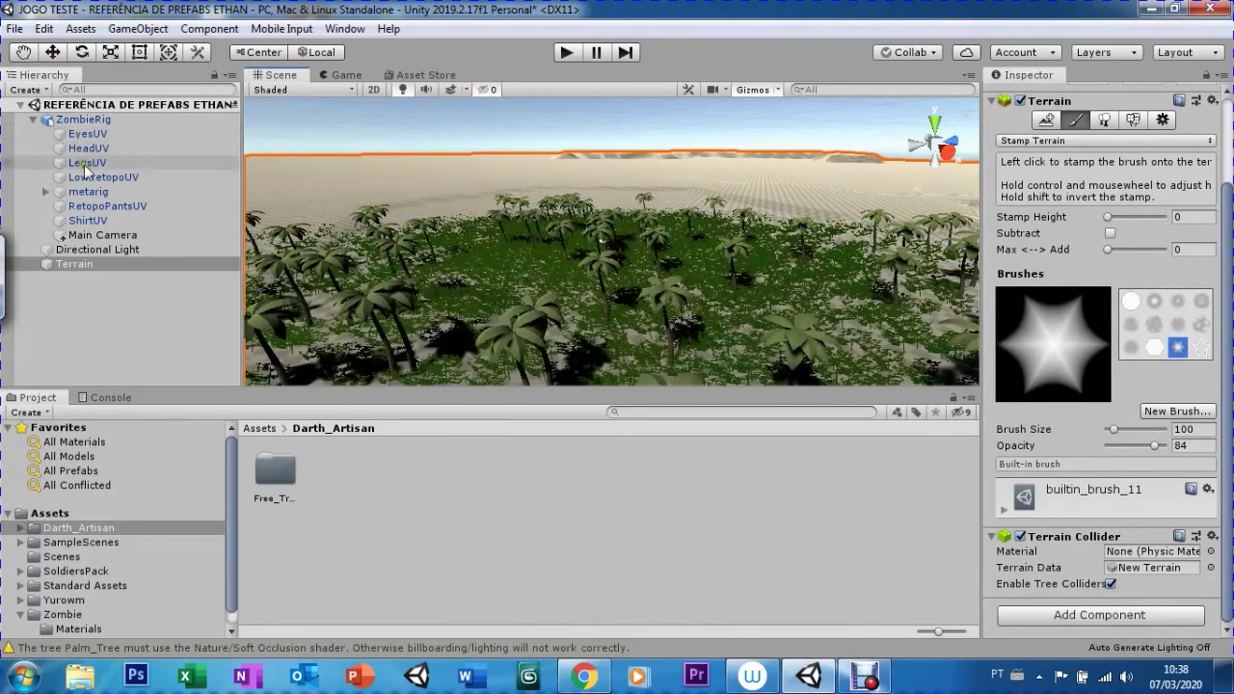
pyautogui.moveTo(734, 203)
pyautogui.keyDown('alt'); pyautogui.mouseDown()
pyautogui.moveTo(716, 197)
pyautogui.moveTo(546, 267)
pyautogui.mouseUp(); pyautogui.keyUp('alt')
pyautogui.press('q')
pyautogui.scroll(-3, 546, 267)
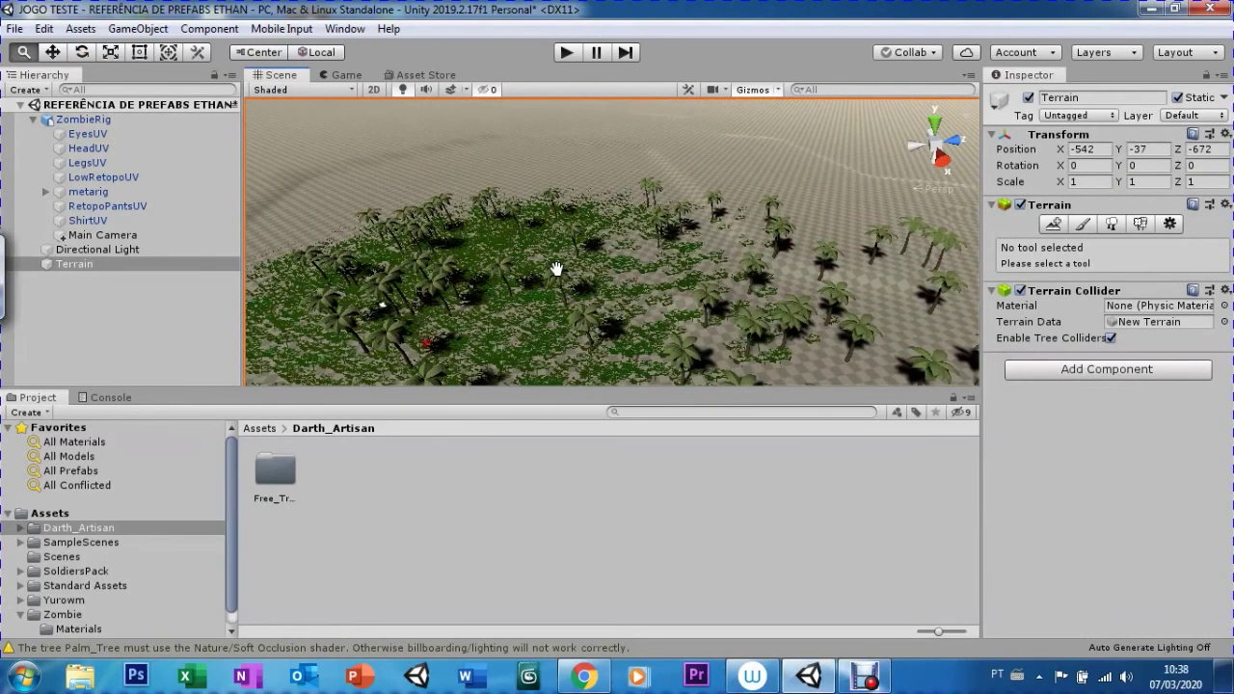
pyautogui.moveTo(656, 227); pyautogui.dragTo(424, 220)
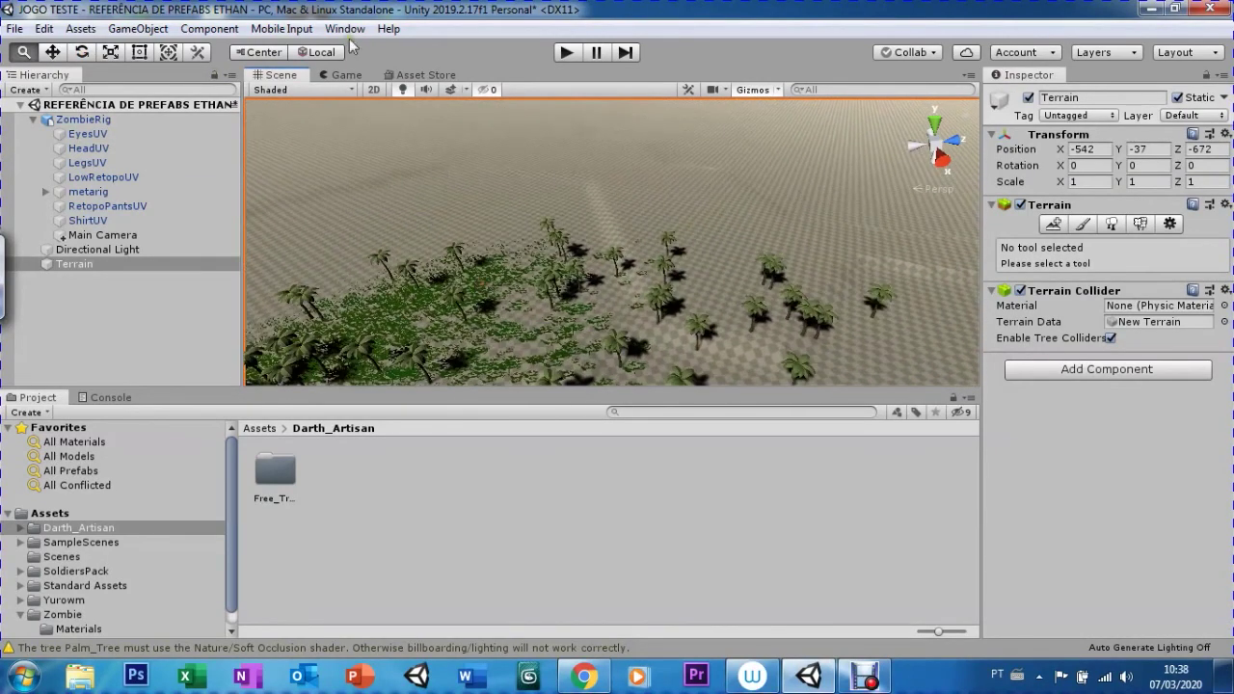
# - Set the star stamp brush to size 333 and opacity 45
pyautogui.click(1082, 223)
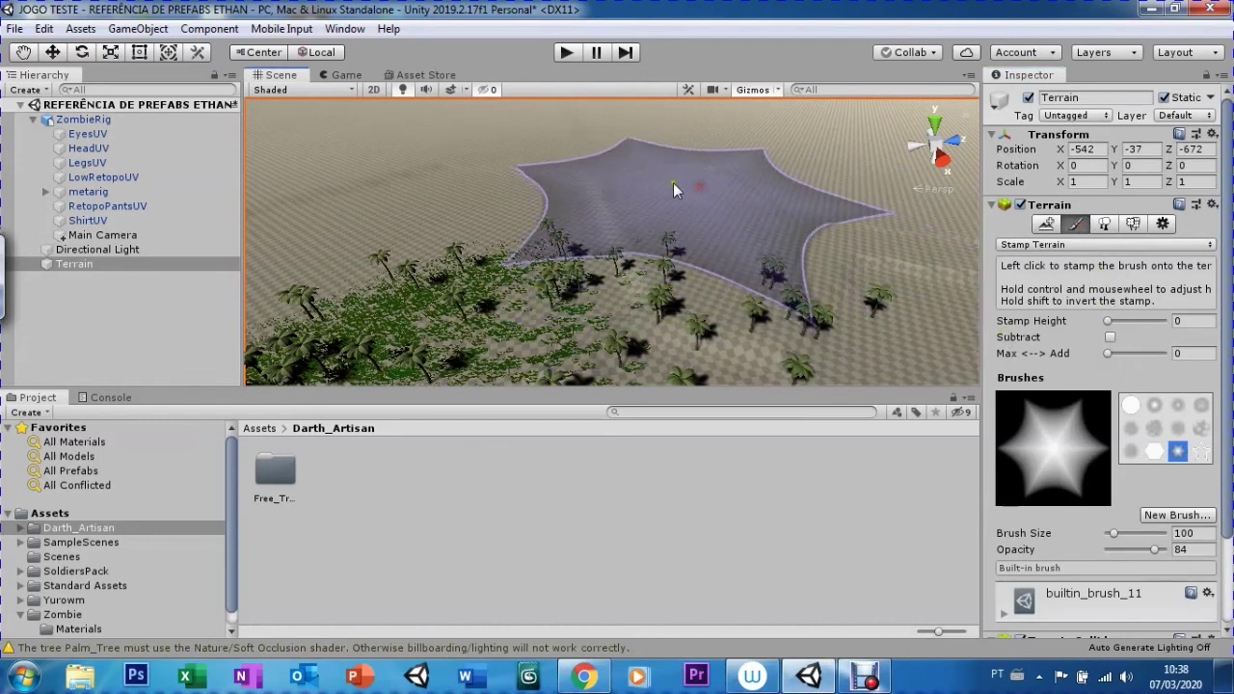
pyautogui.scroll(5, 652, 195)
pyautogui.scroll(-5, 484, 290)
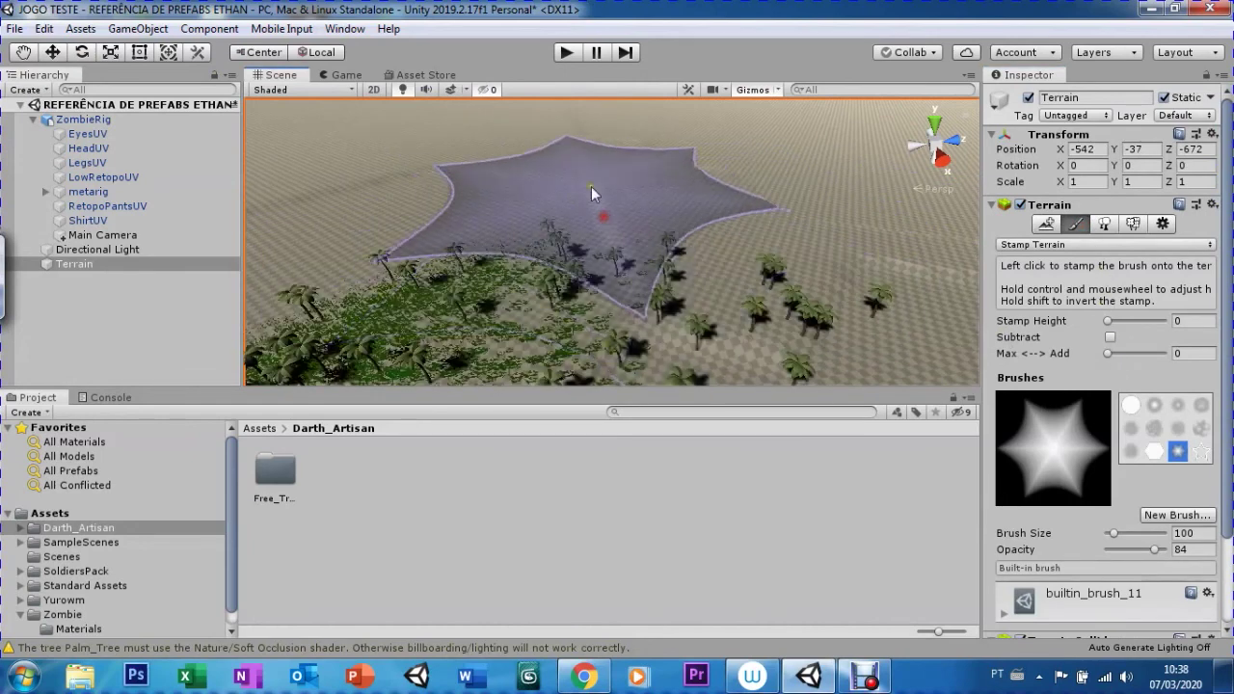
pyautogui.moveTo(1111, 535); pyautogui.dragTo(1133, 549)
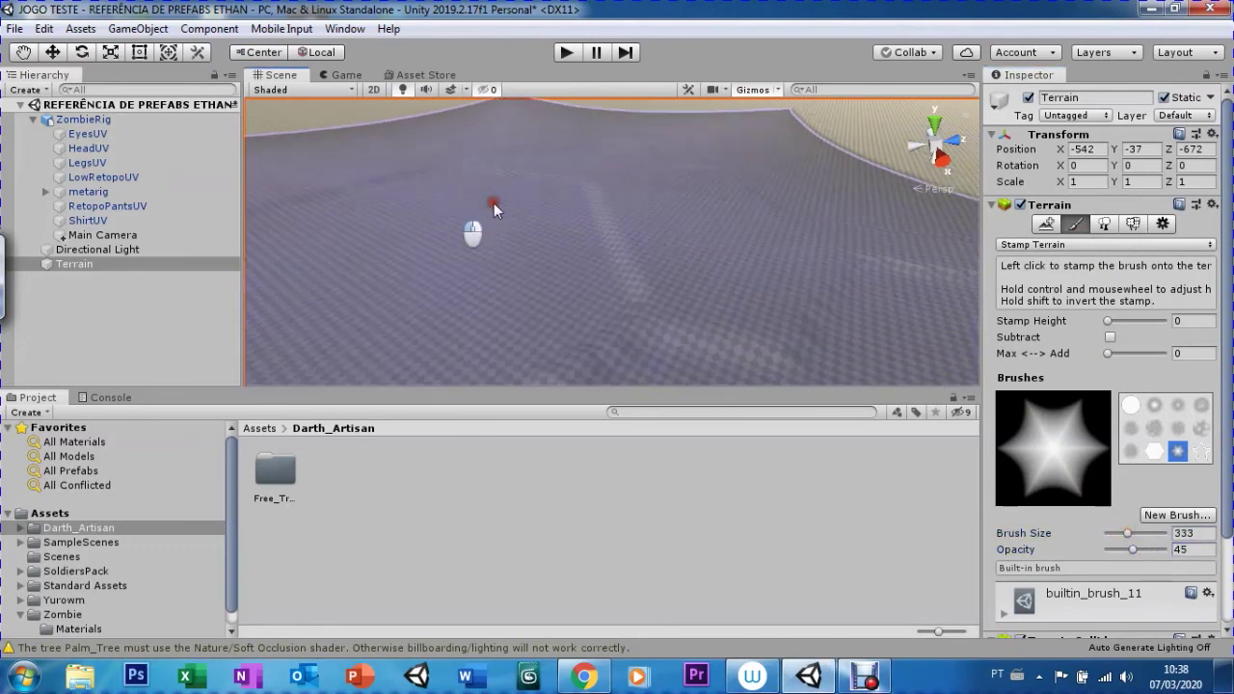
pyautogui.moveTo(816, 276)
pyautogui.mouseDown(button='right')
pyautogui.moveTo(603, 219)
pyautogui.moveTo(658, 194)
pyautogui.mouseUp(button='right')
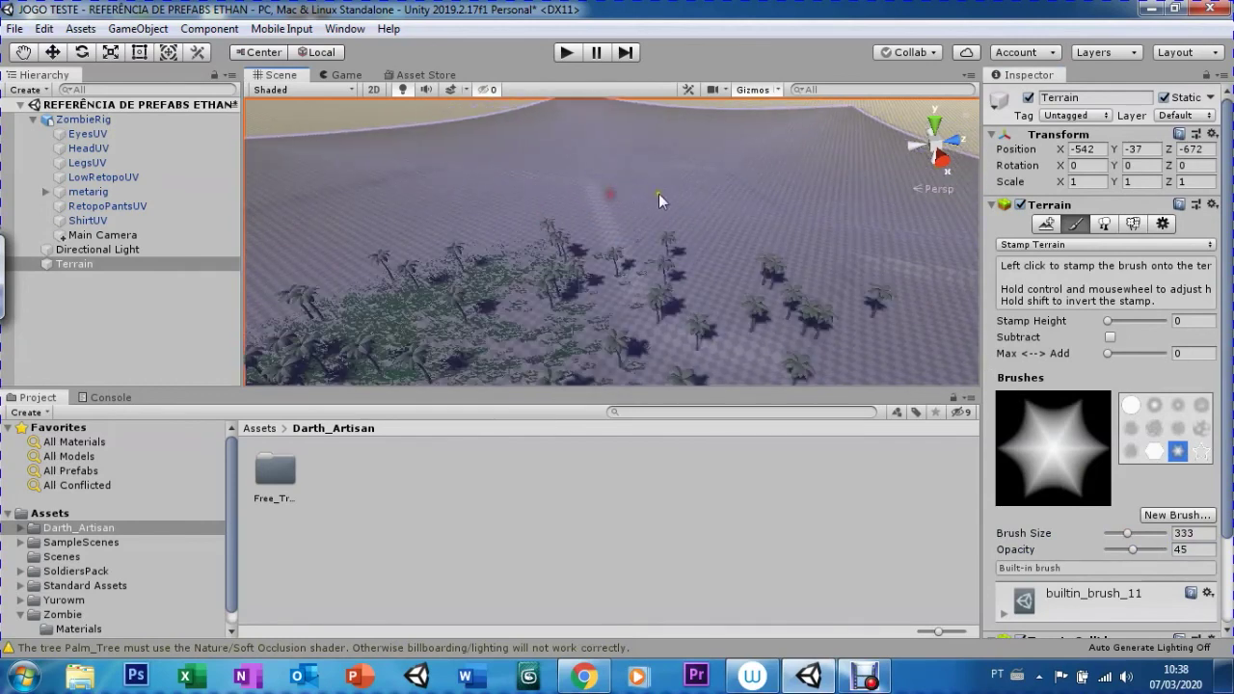
pyautogui.scroll(-3, 1230, 426)
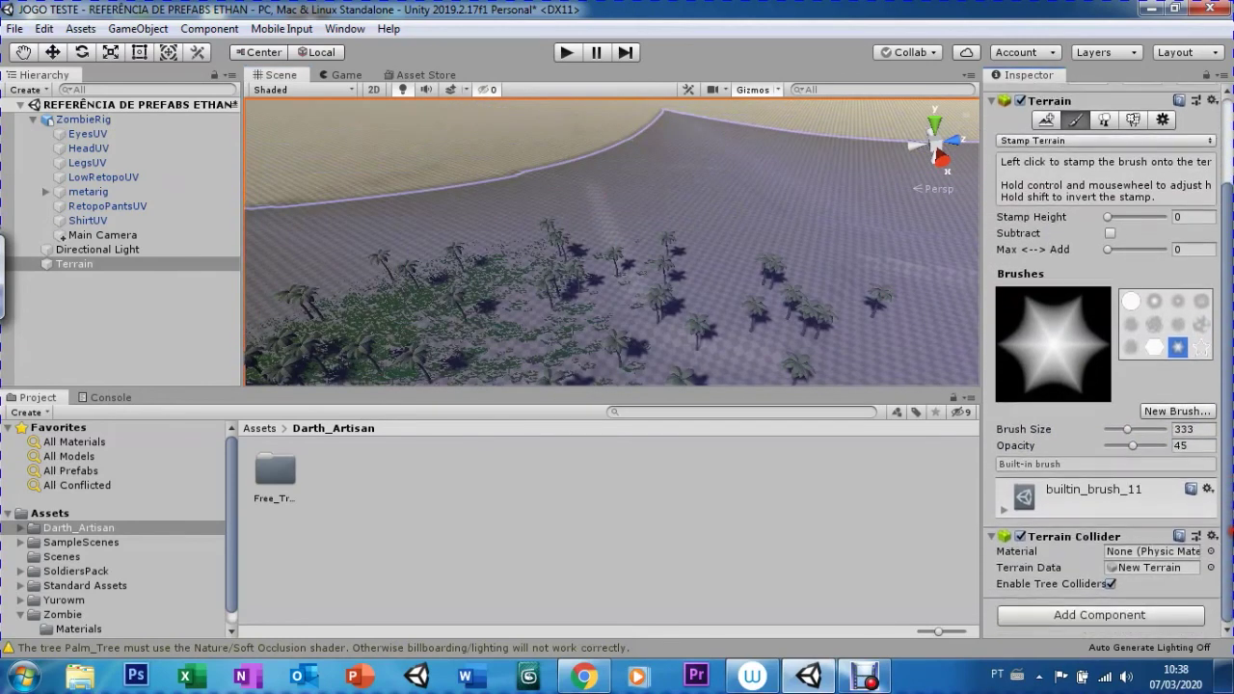
pyautogui.click(1003, 514)
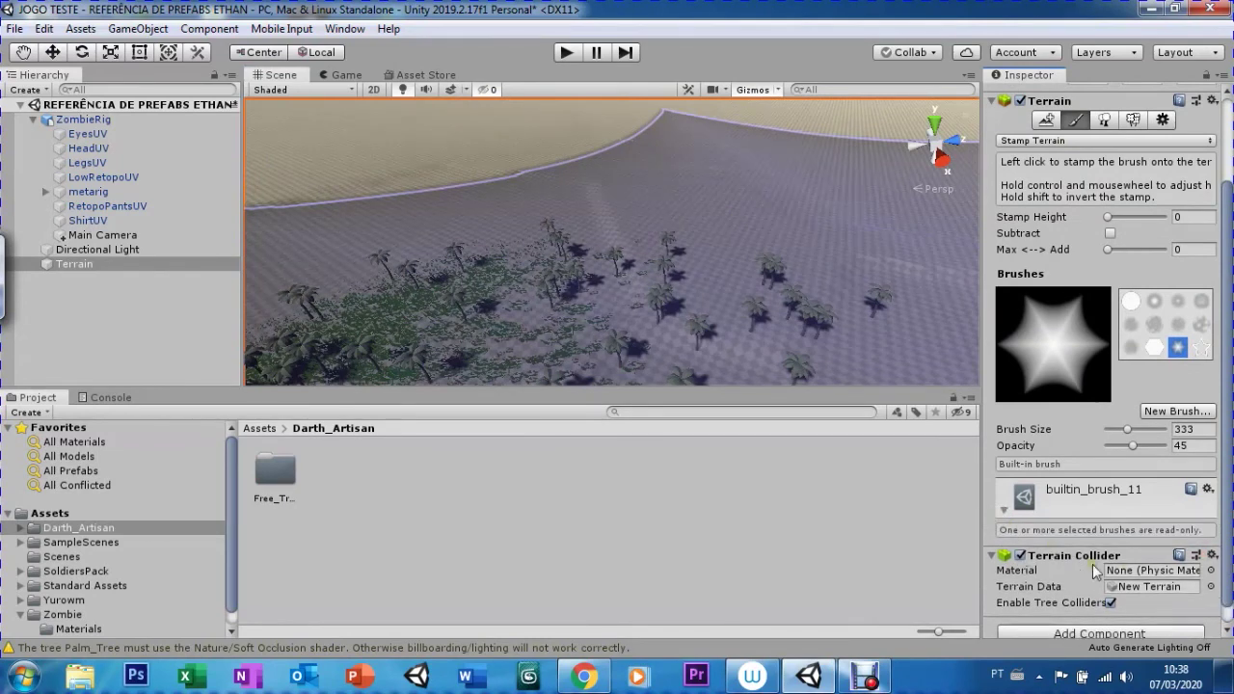
pyautogui.scroll(-1, 1194, 575)
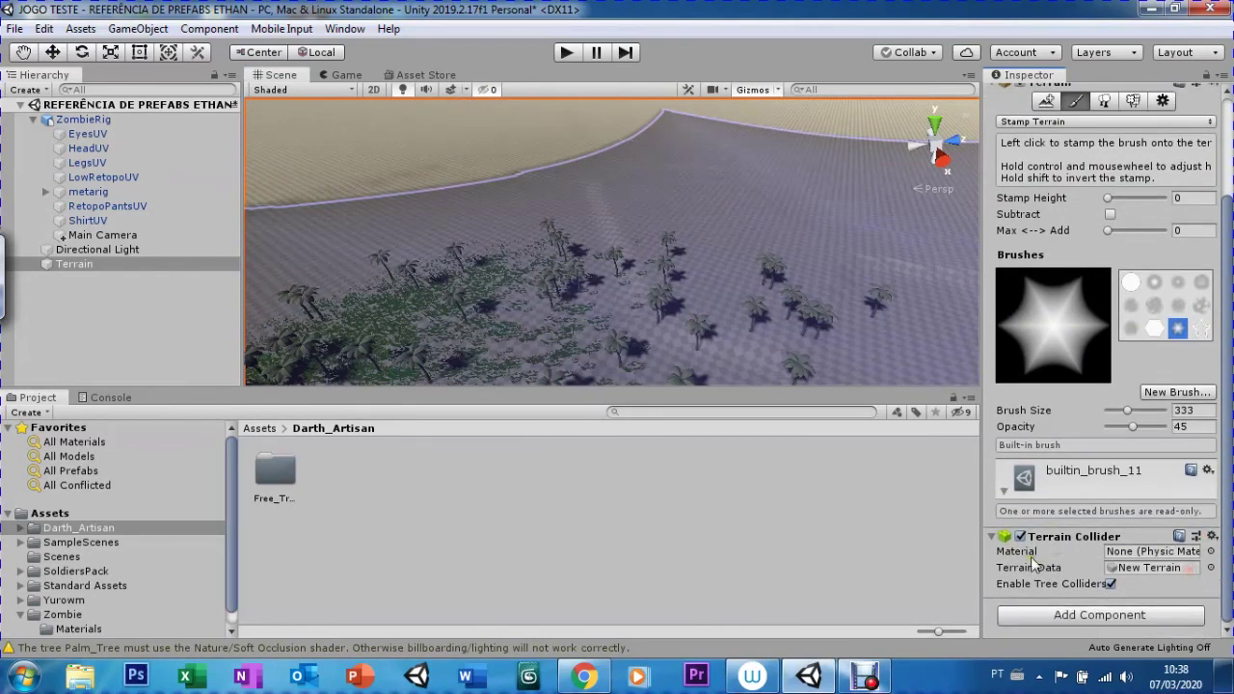
# - Set the Terrain Collider material to Ice, then undo it back to None
pyautogui.click(1211, 552)
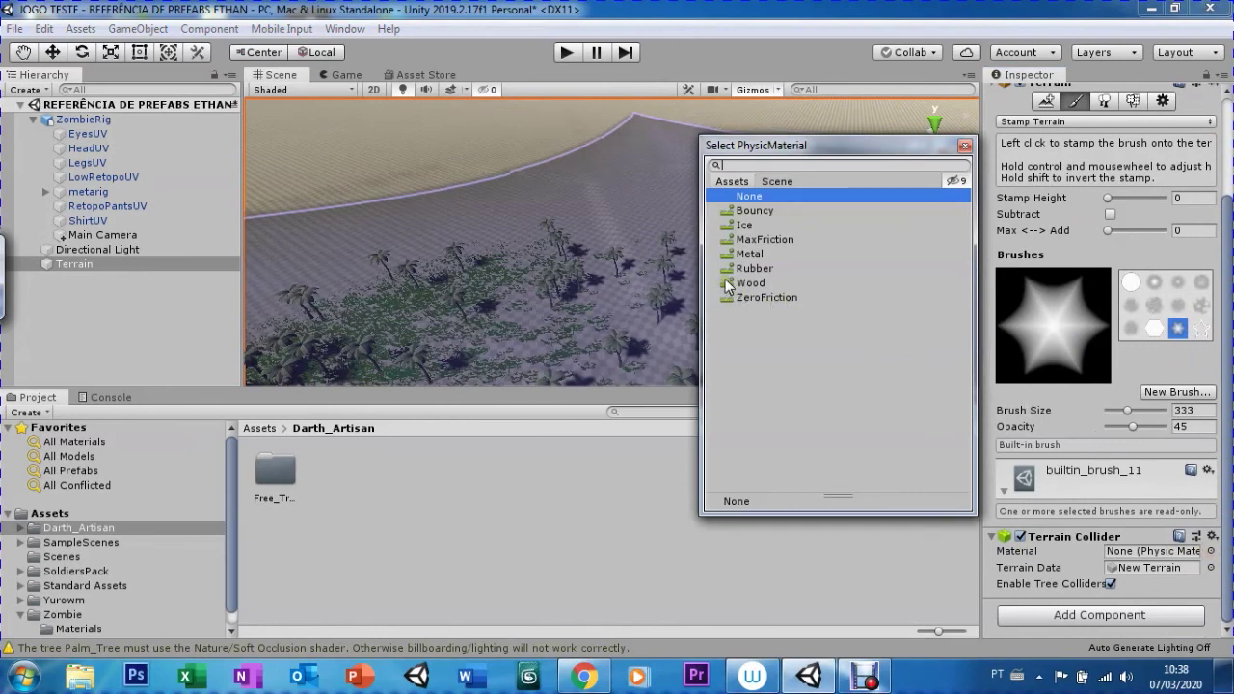
pyautogui.click(729, 227)
pyautogui.doubleClick(731, 227)
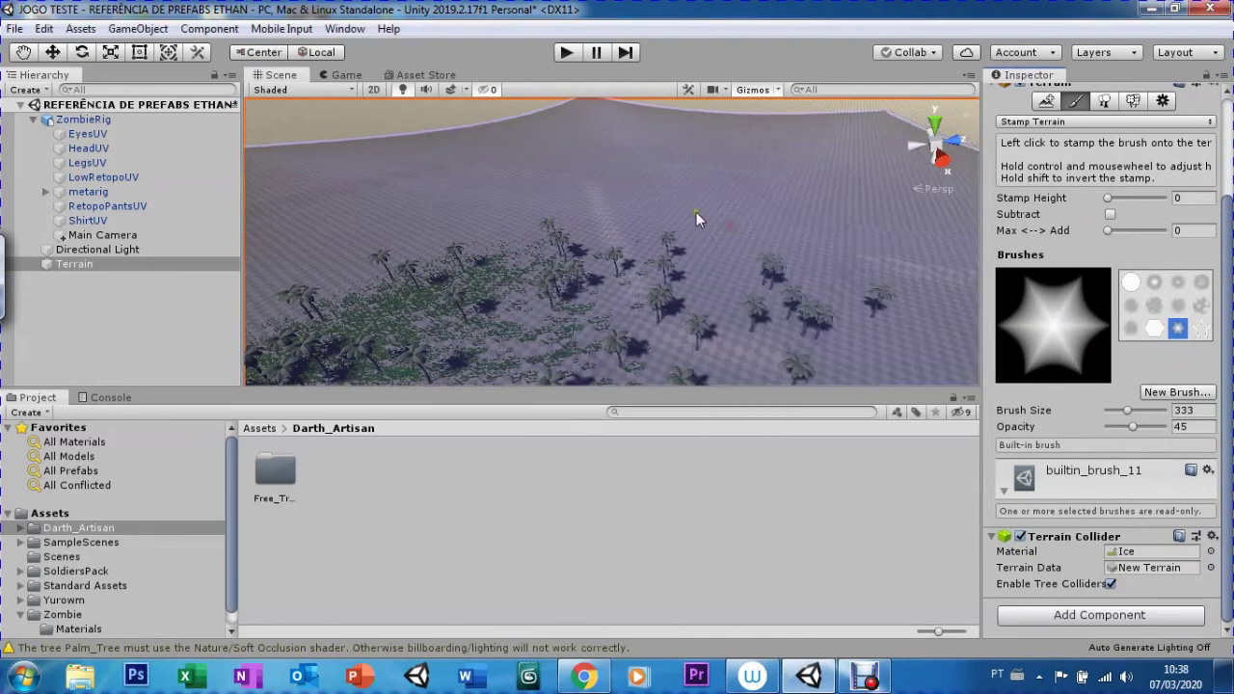
pyautogui.scroll(5, 688, 266)
pyautogui.scroll(-5, 688, 266)
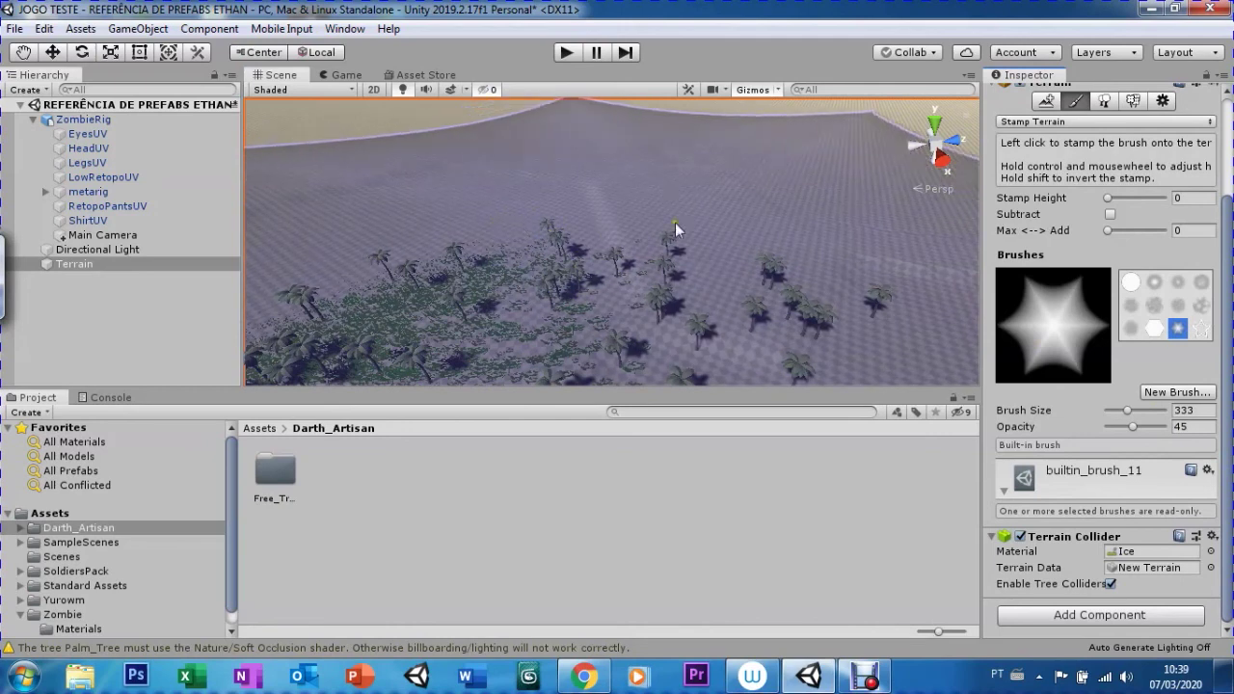
pyautogui.moveTo(1230, 503)
pyautogui.mouseDown()
pyautogui.moveTo(1229, 403)
pyautogui.moveTo(1231, 525)
pyautogui.moveTo(1231, 515)
pyautogui.mouseUp()
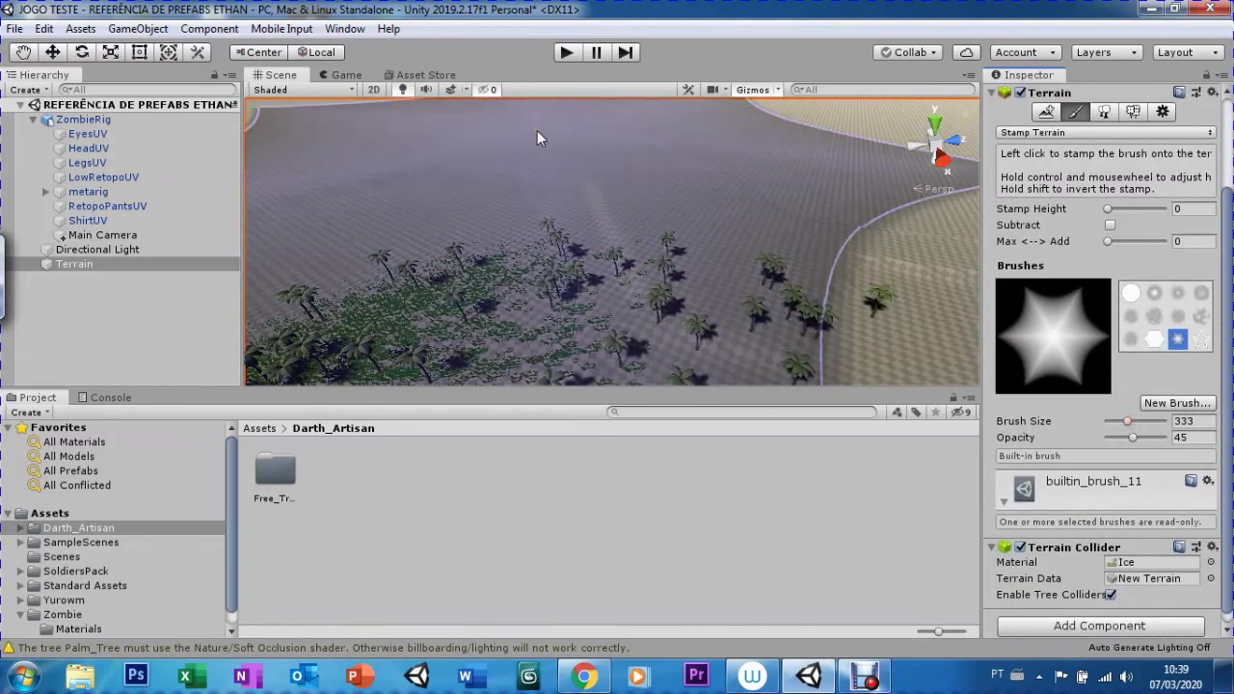
pyautogui.hotkey('ctrl', 'z')
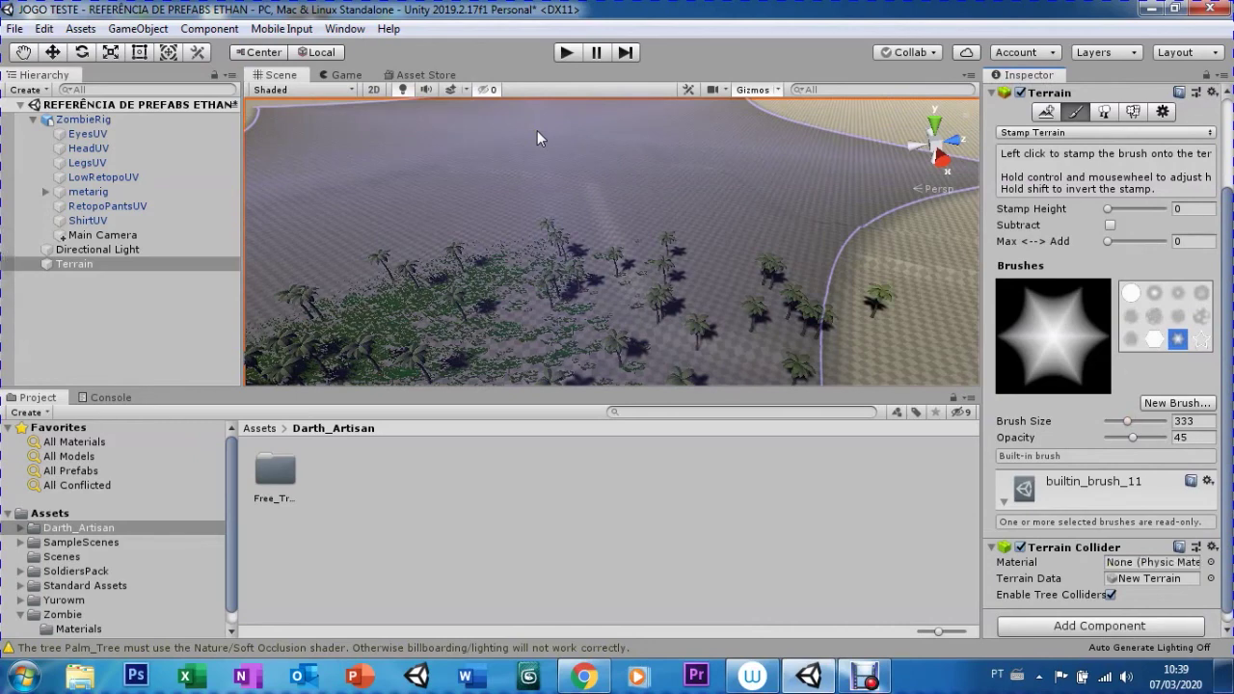
# - Stamp the far sand several times to raise a large curved ridge
pyautogui.click(537, 131)
pyautogui.click(617, 248)
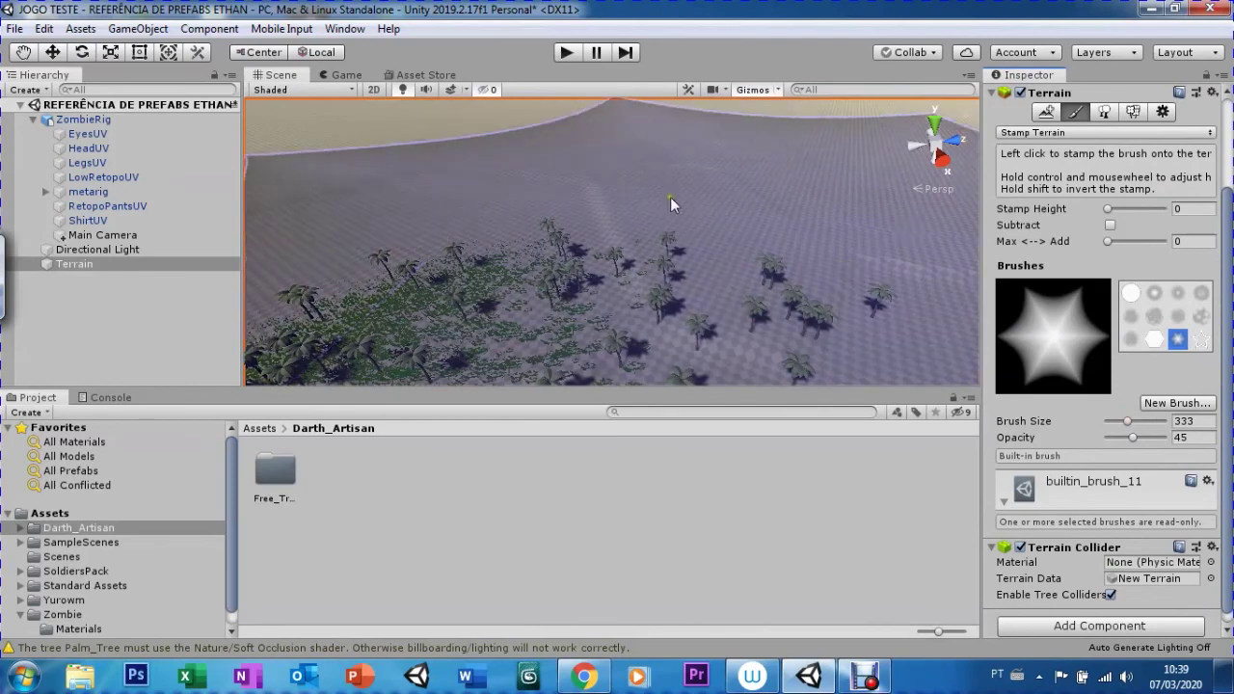
pyautogui.scroll(3, 1047, 254)
pyautogui.click(583, 267)
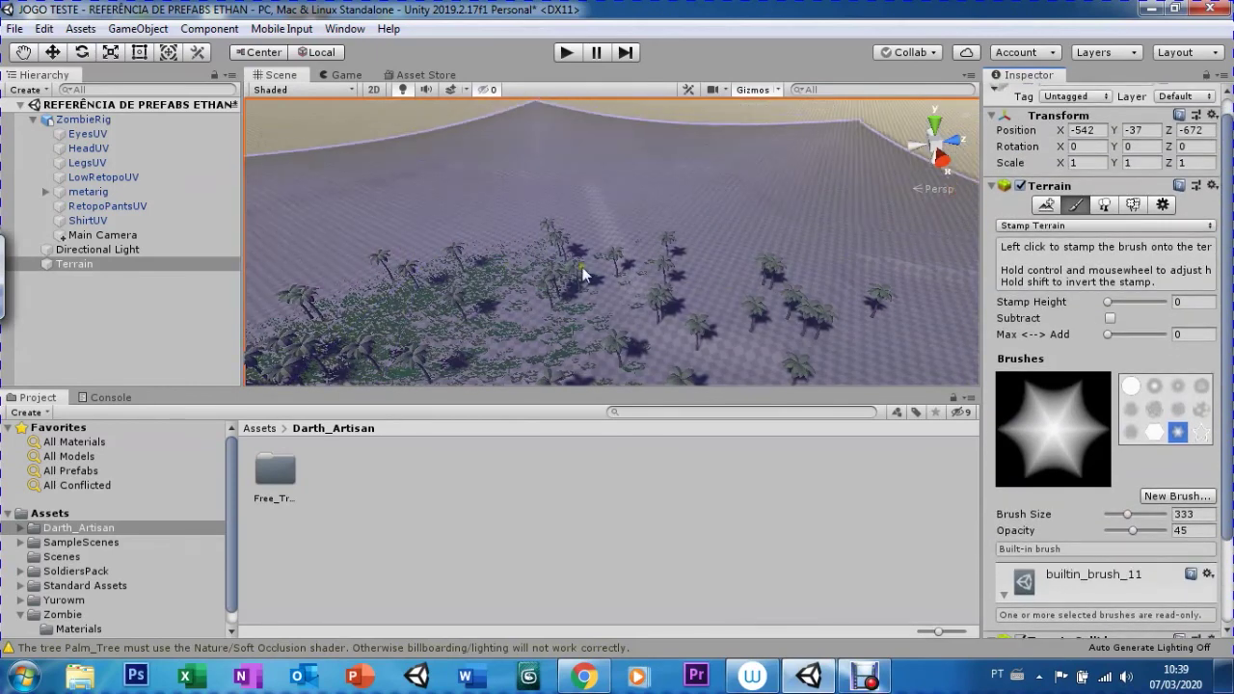
pyautogui.click(865, 229)
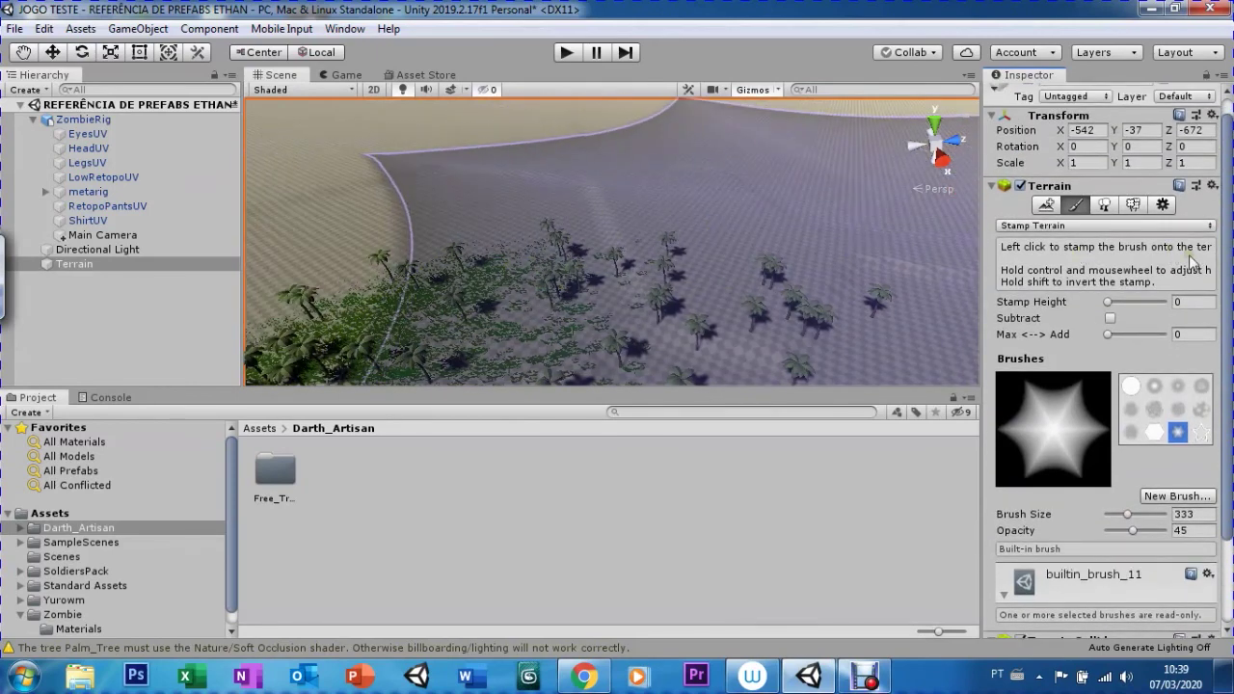
pyautogui.click(1060, 226)
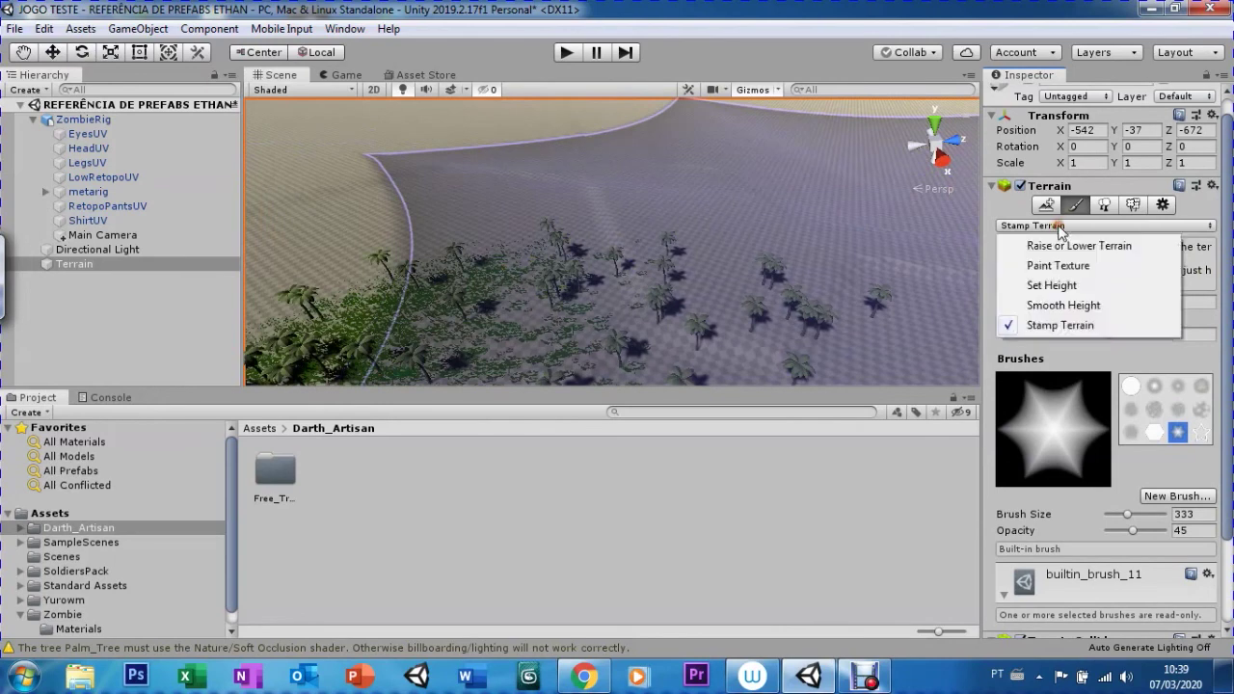
# - Switch to Paint Texture, undo the last stamp, and choose the soft round brush
pyautogui.click(1051, 266)
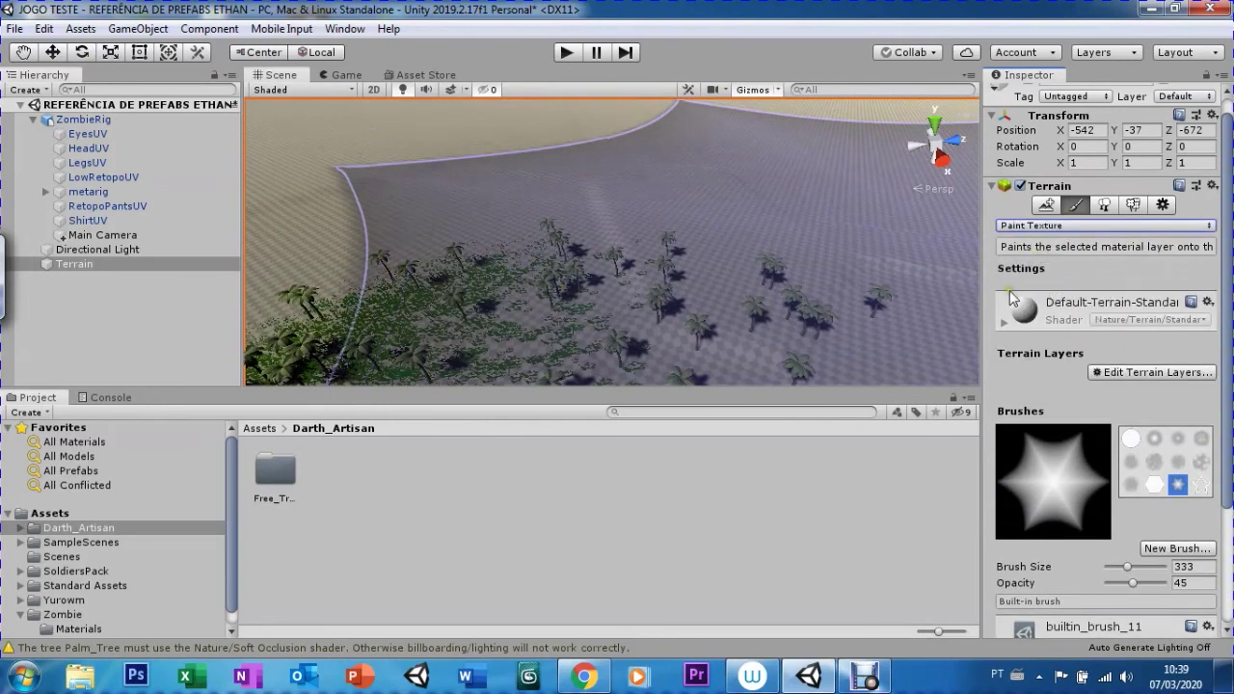
pyautogui.hotkey('ctrl', 'z')
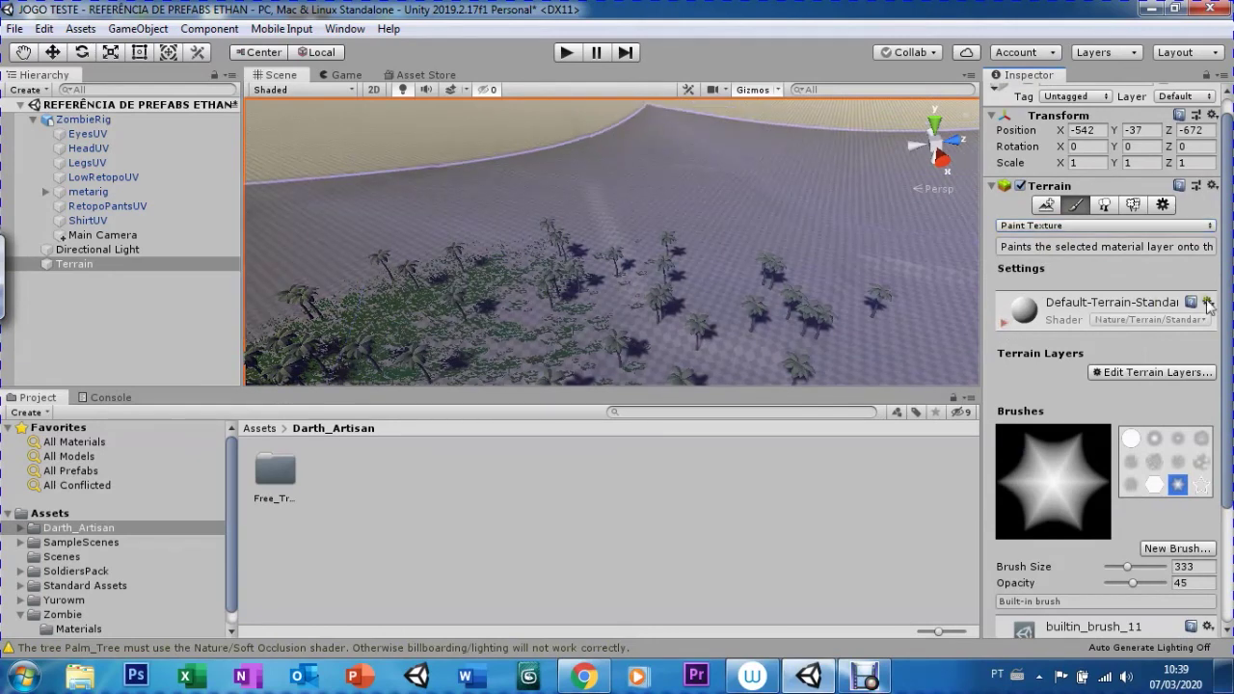
pyautogui.hotkey('ctrl', 'y')
pyautogui.moveTo(1227, 309); pyautogui.dragTo(1229, 429)
pyautogui.hotkey('ctrl', 'z')
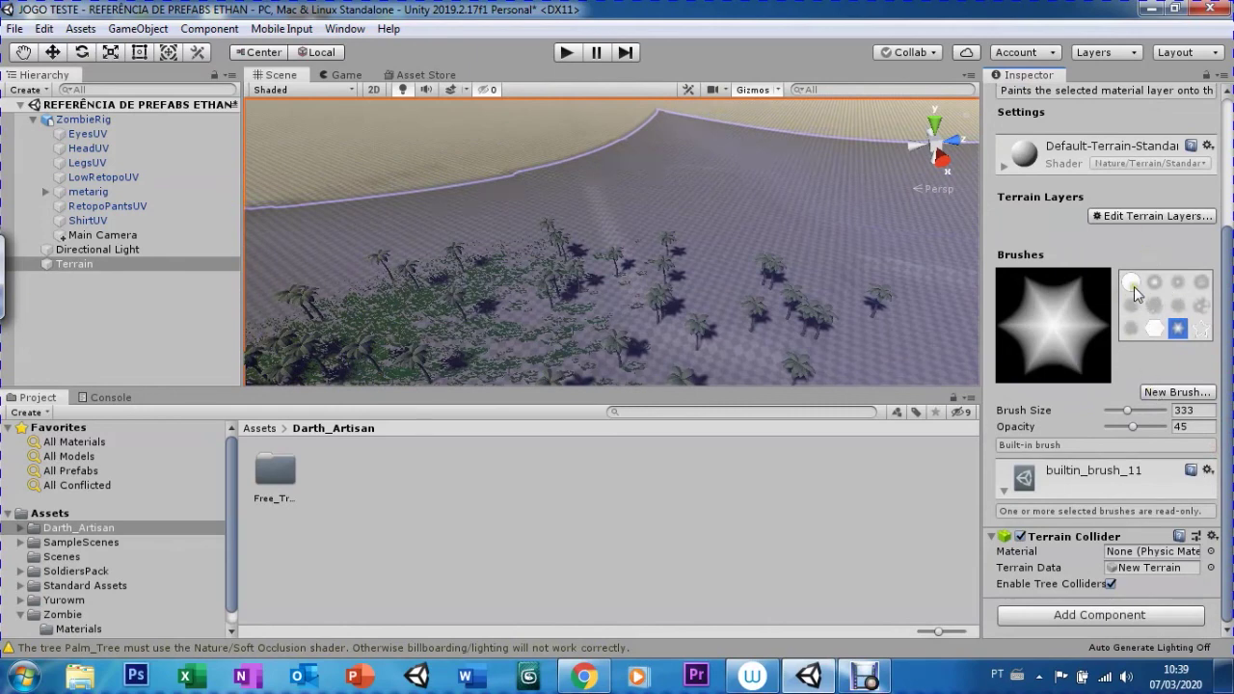
pyautogui.click(1132, 283)
pyautogui.click(1157, 284)
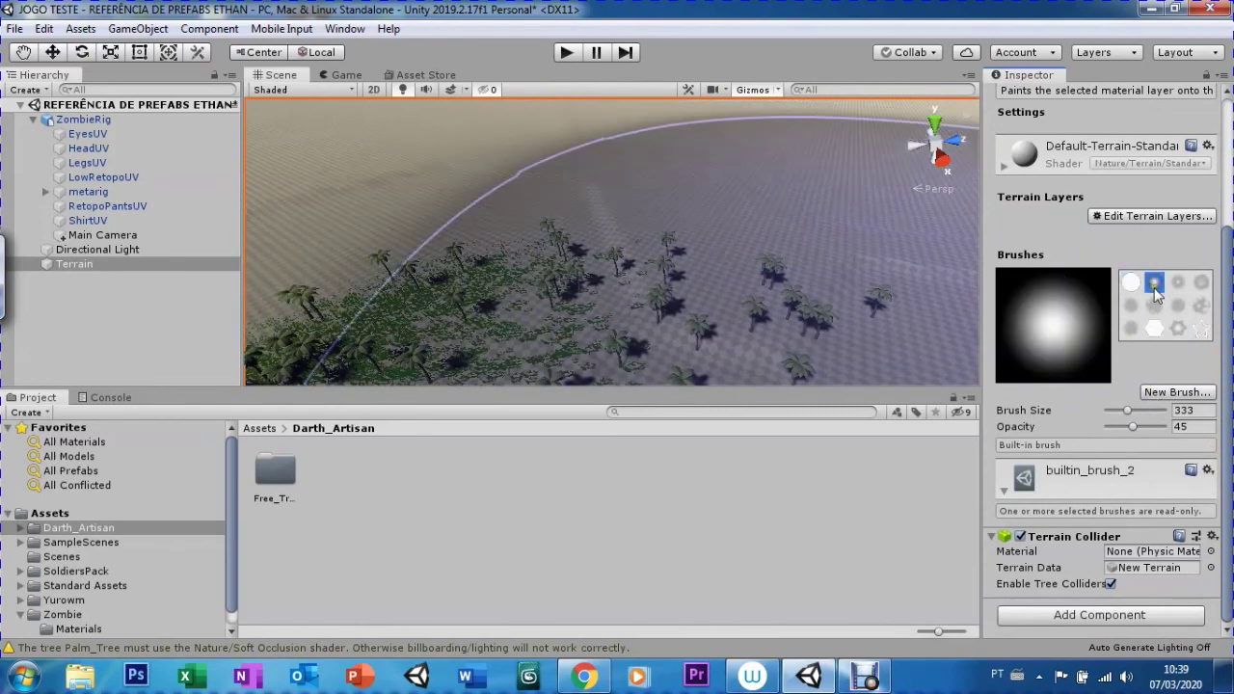
# - Create a new brush from Broadleaves_Mobile and set brush size 499, opacity 100
pyautogui.click(1155, 399)
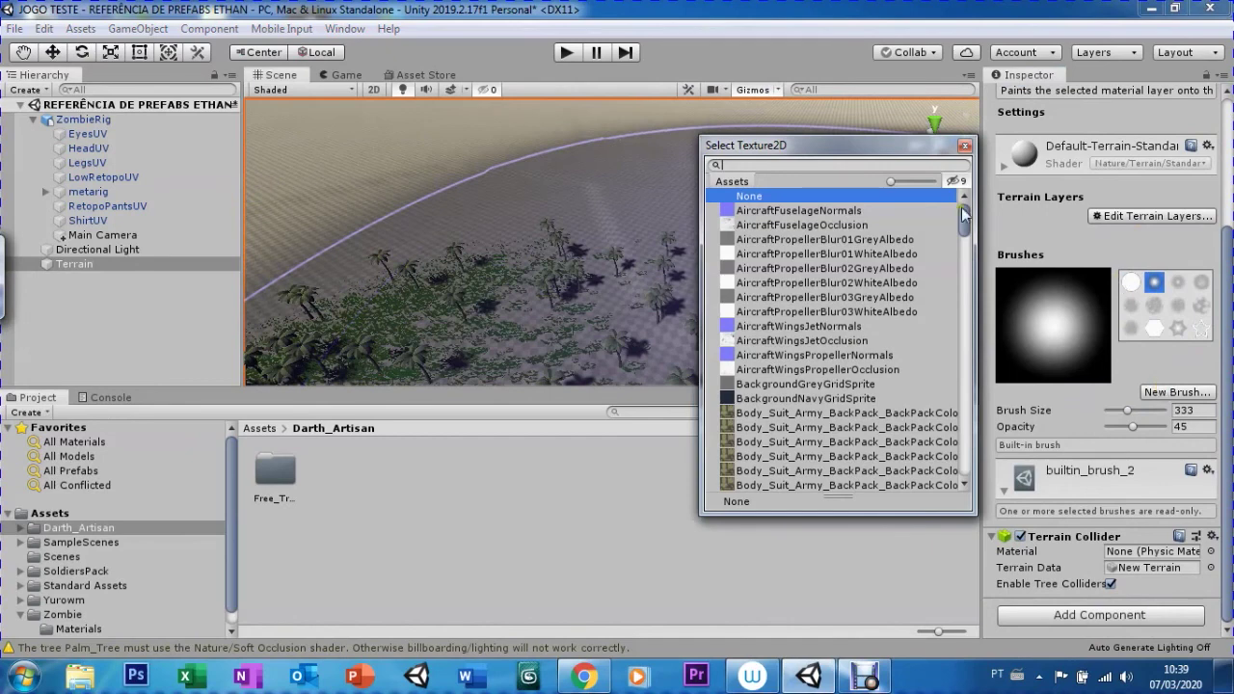
pyautogui.press('Escape')
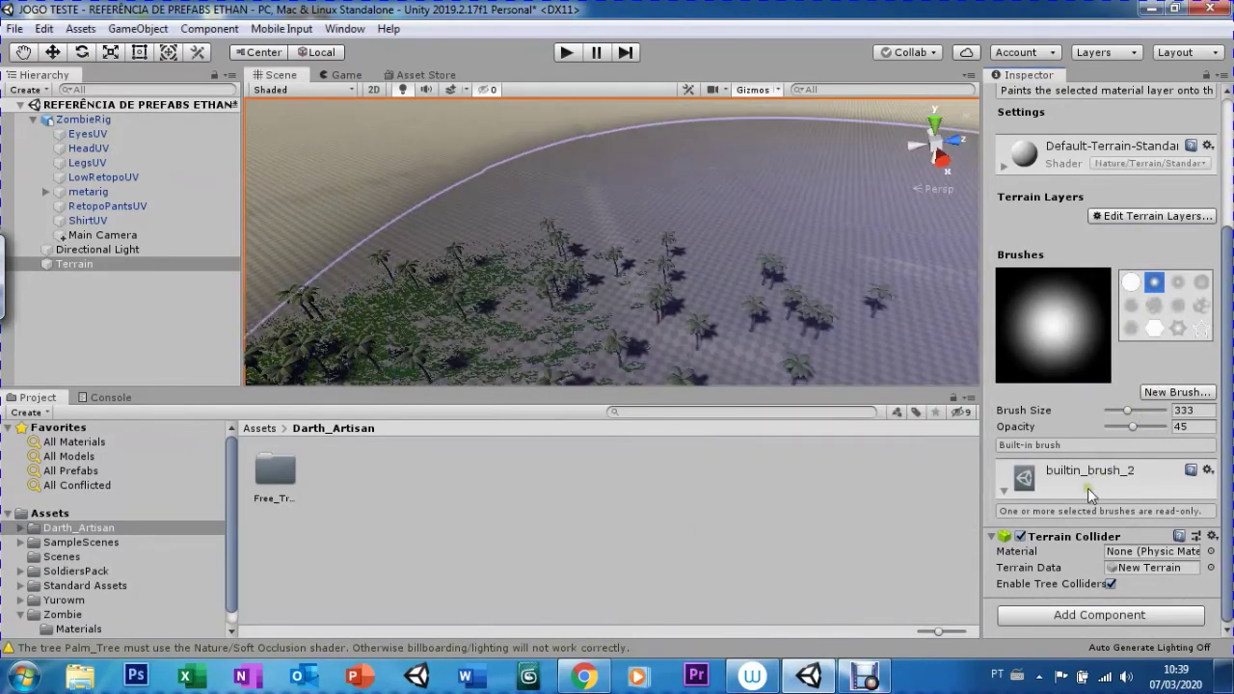
pyautogui.click(1178, 394)
pyautogui.press('Escape')
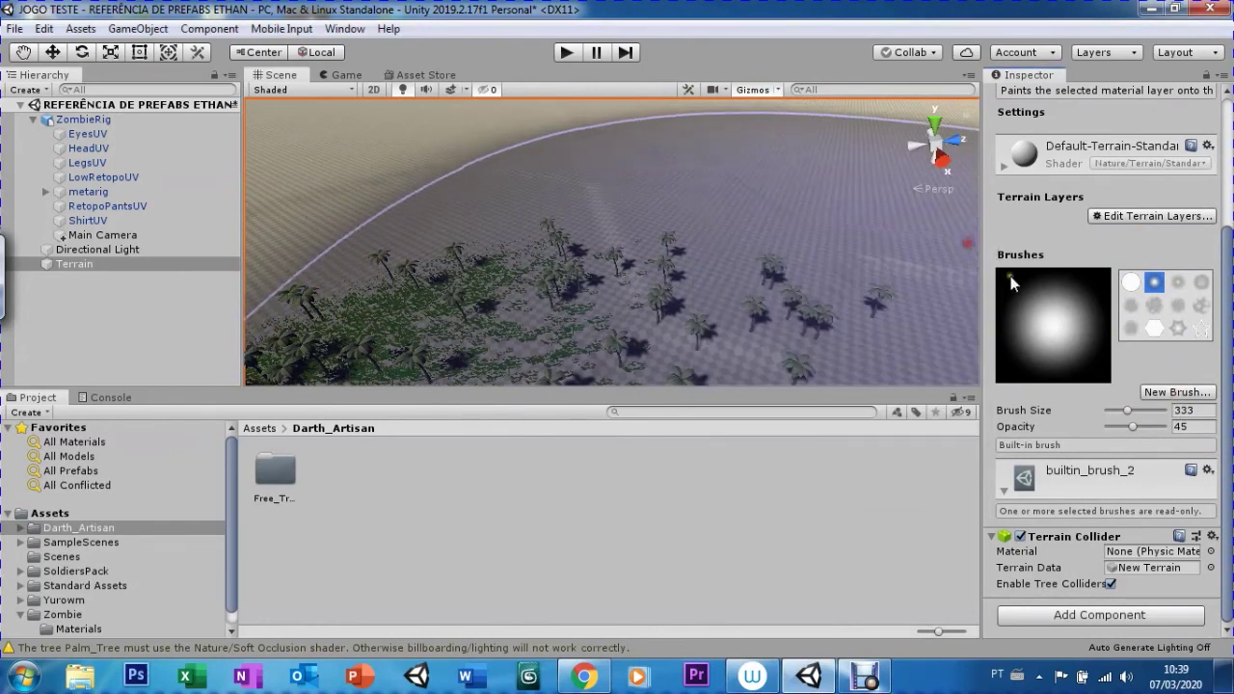
pyautogui.click(1174, 393)
pyautogui.moveTo(961, 231); pyautogui.dragTo(970, 280)
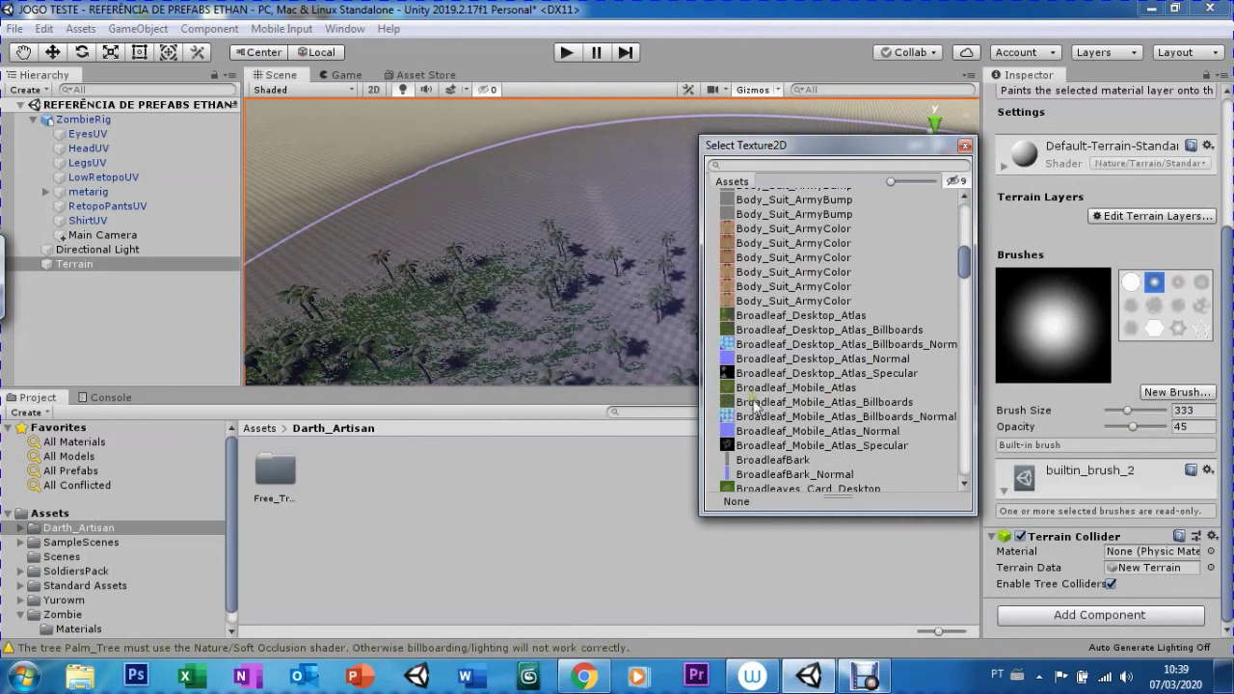
pyautogui.click(761, 391)
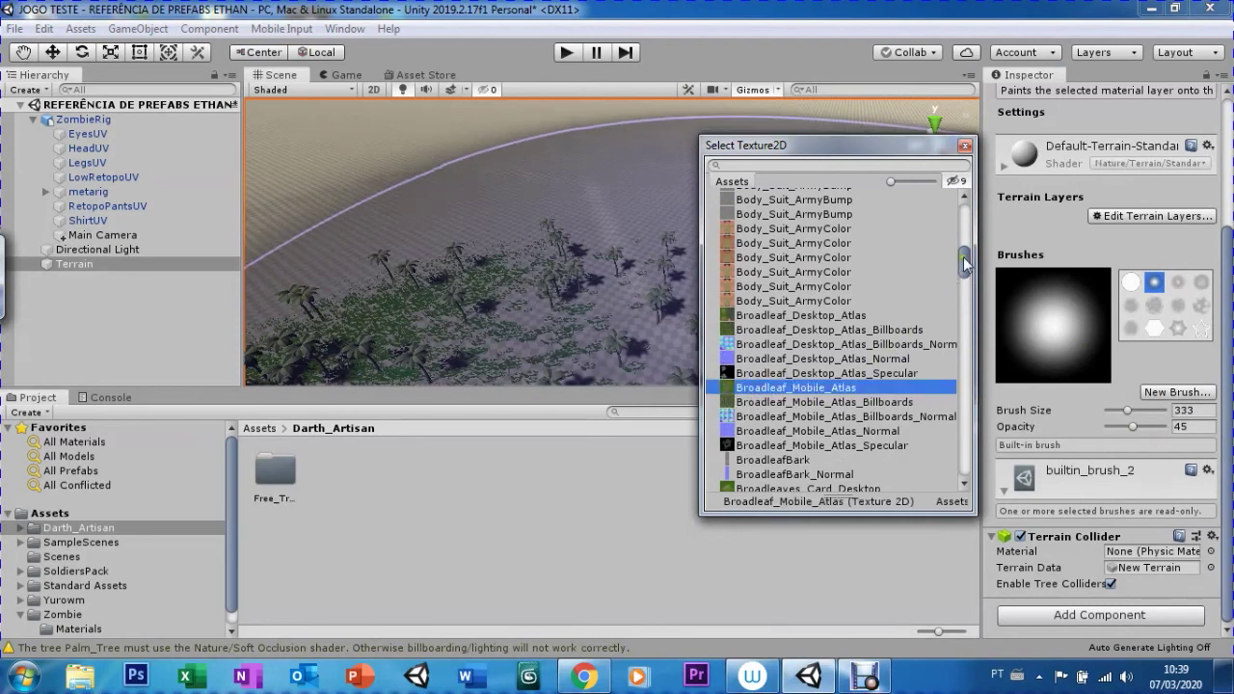
pyautogui.moveTo(964, 265); pyautogui.dragTo(964, 276)
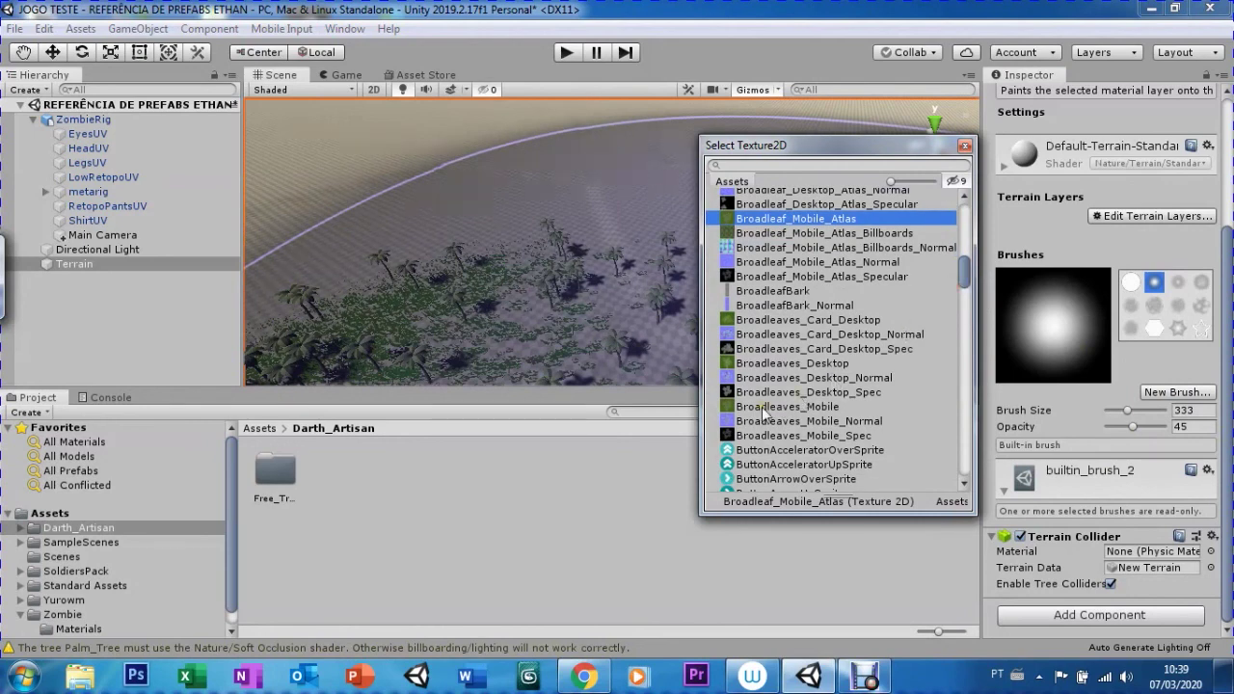
pyautogui.click(728, 409)
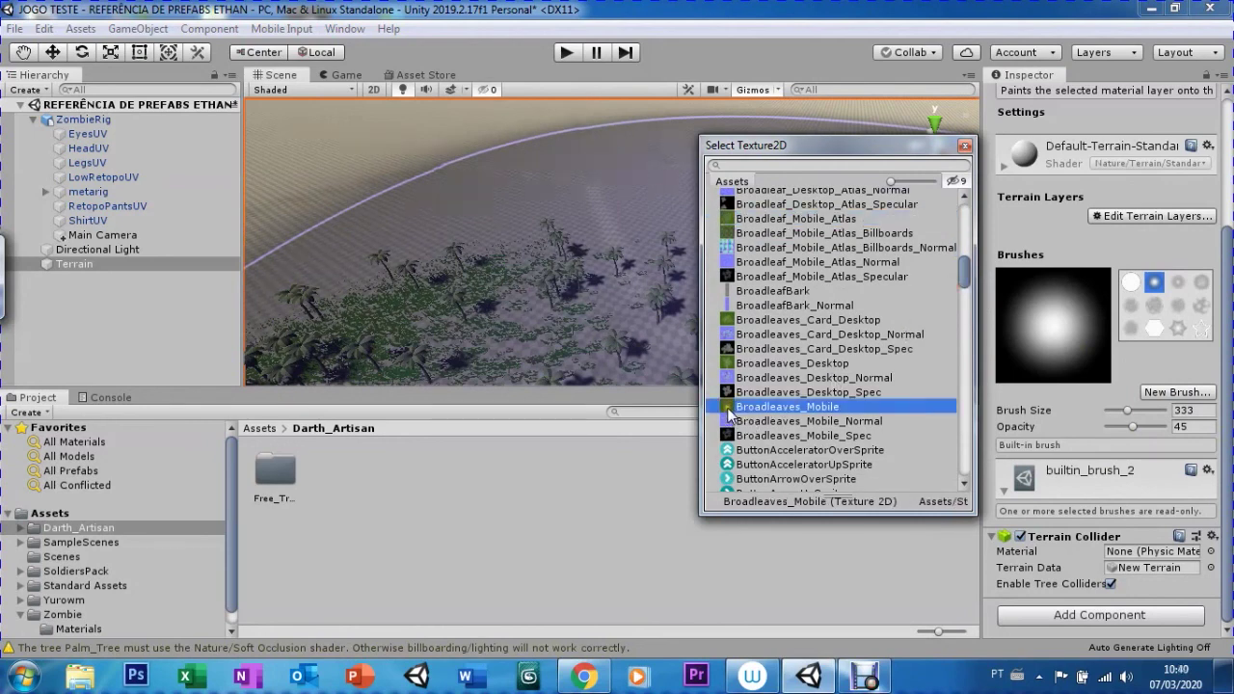
pyautogui.doubleClick(728, 409)
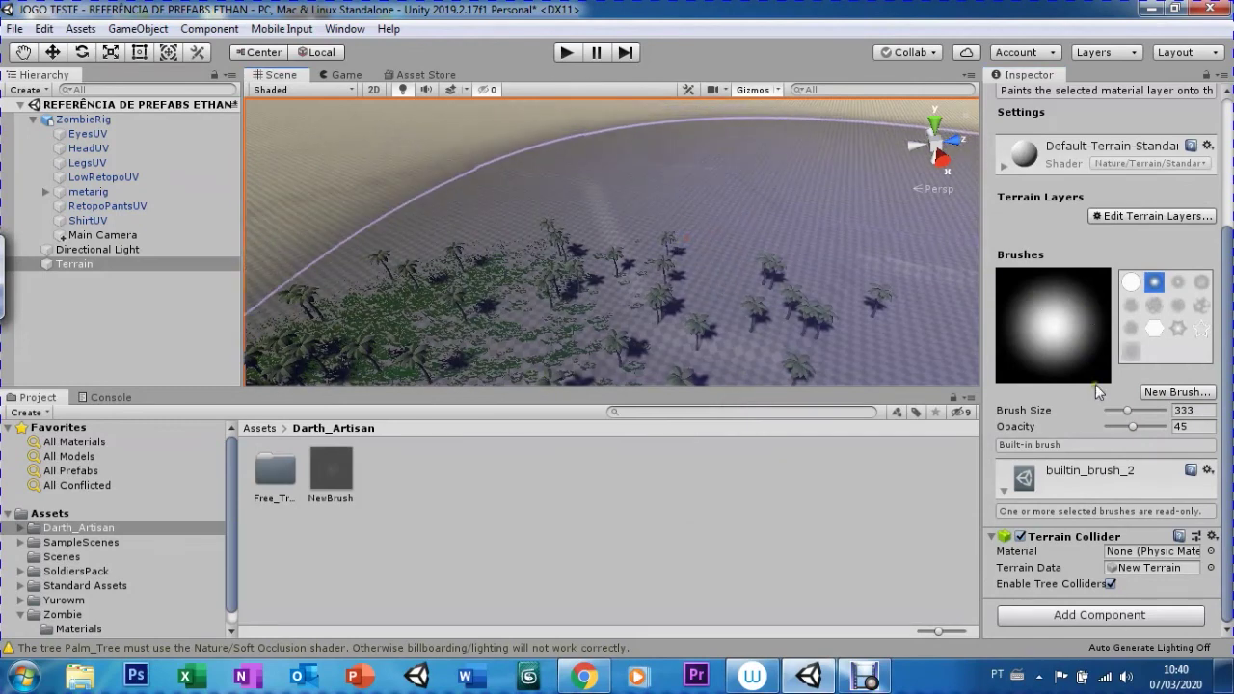
pyautogui.moveTo(1130, 408); pyautogui.dragTo(1163, 426)
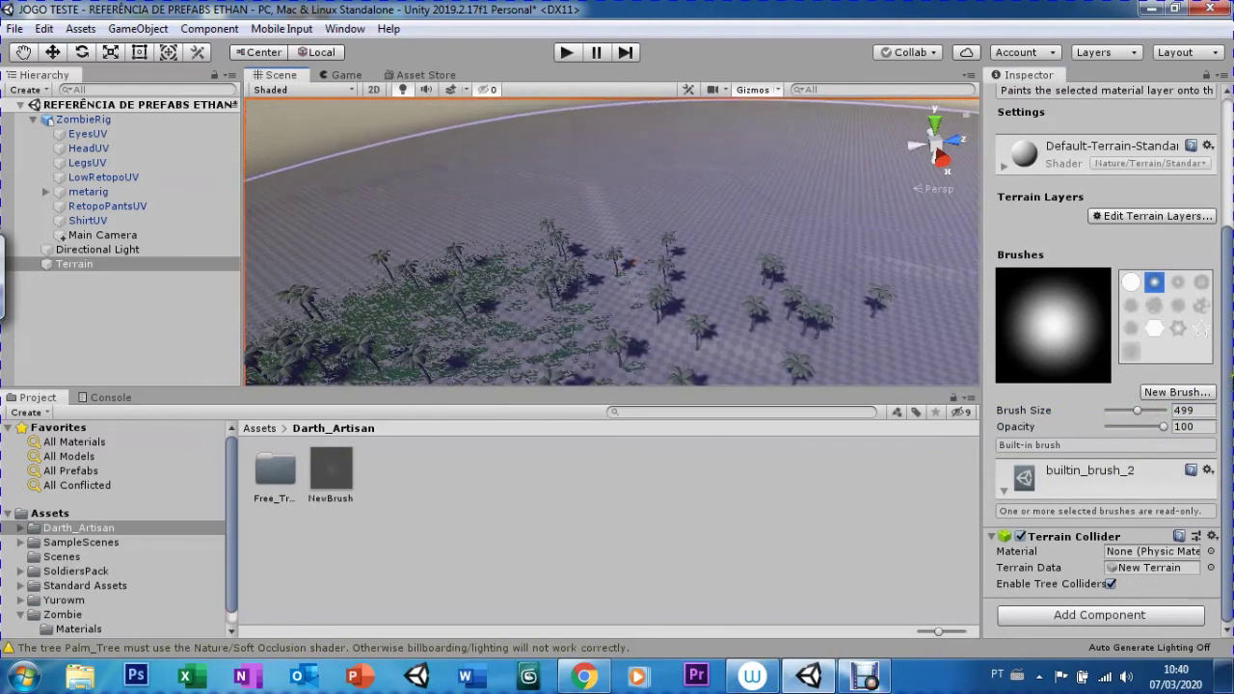
# - Create a NewLayer terrain layer from Broadleaves_Desktop, then undo adding it to the terrain
pyautogui.click(1125, 214)
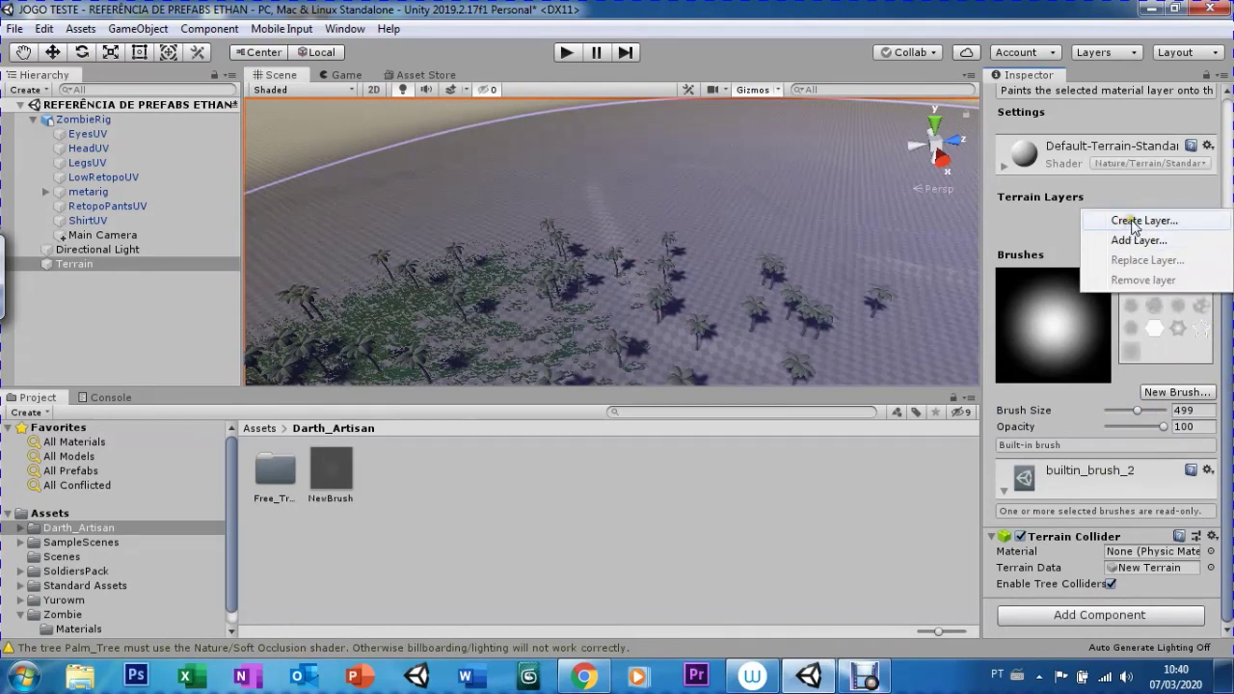
pyautogui.click(1133, 228)
pyautogui.moveTo(965, 224); pyautogui.dragTo(967, 287)
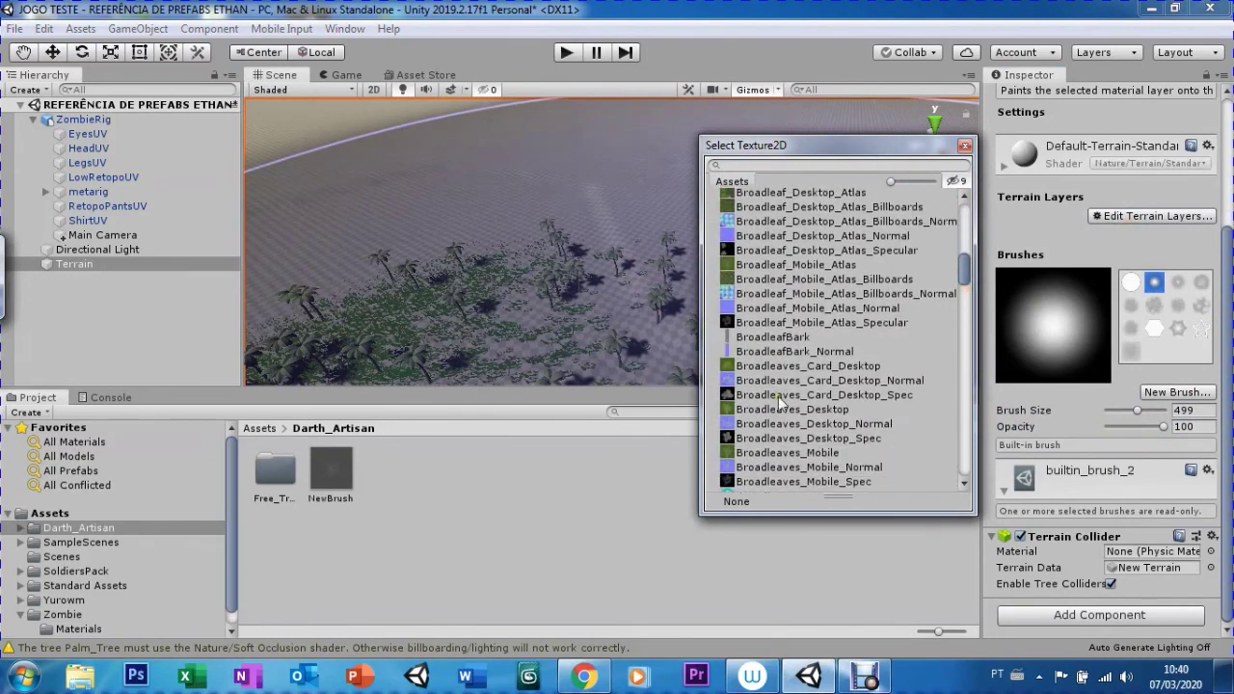
pyautogui.doubleClick(764, 410)
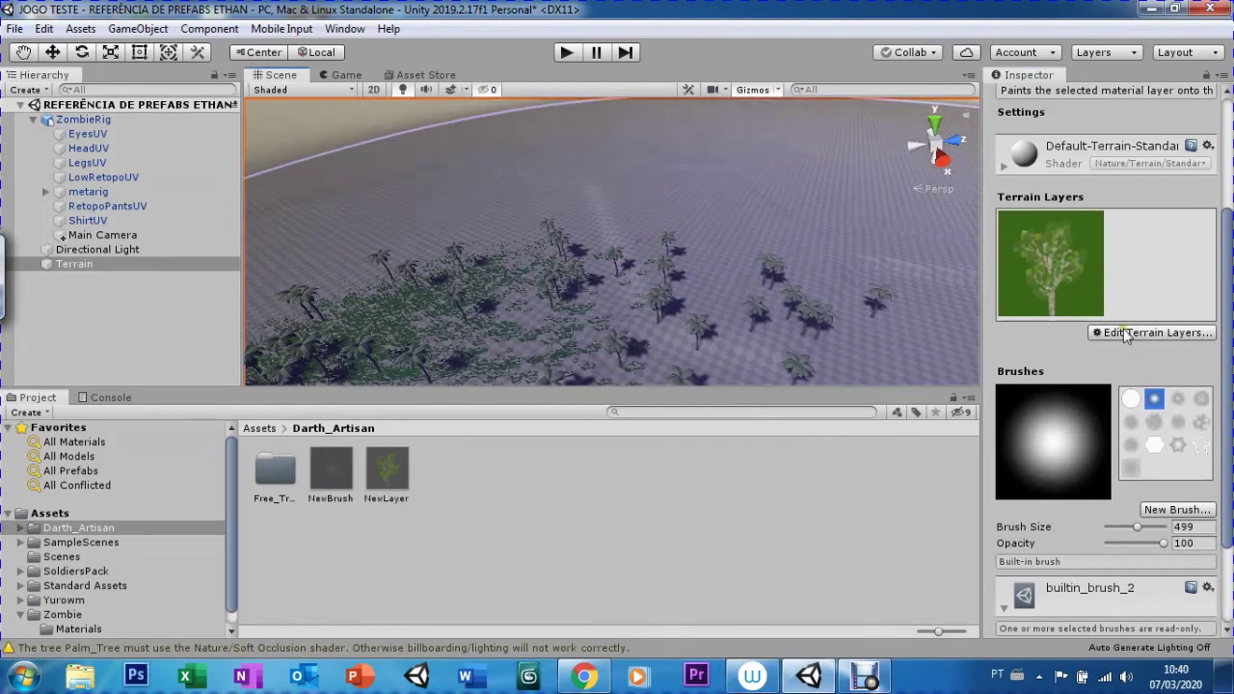
pyautogui.hotkey('ctrl', 'z')
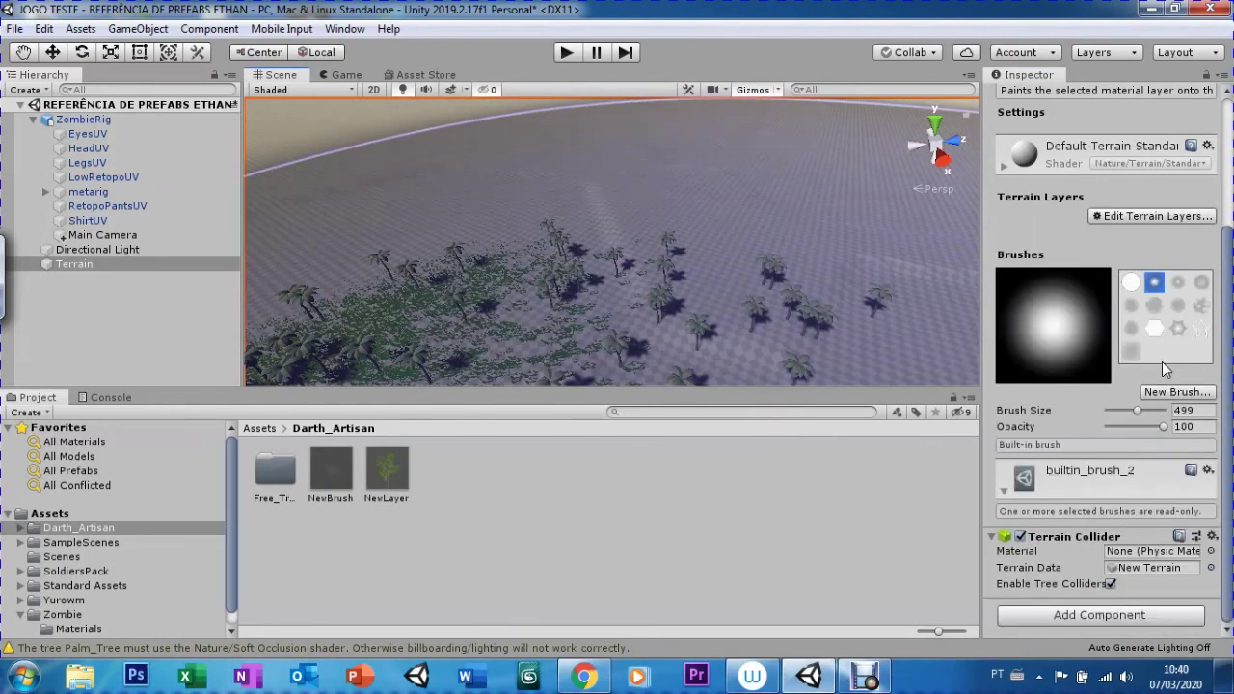
pyautogui.moveTo(1229, 359); pyautogui.dragTo(1220, 244)
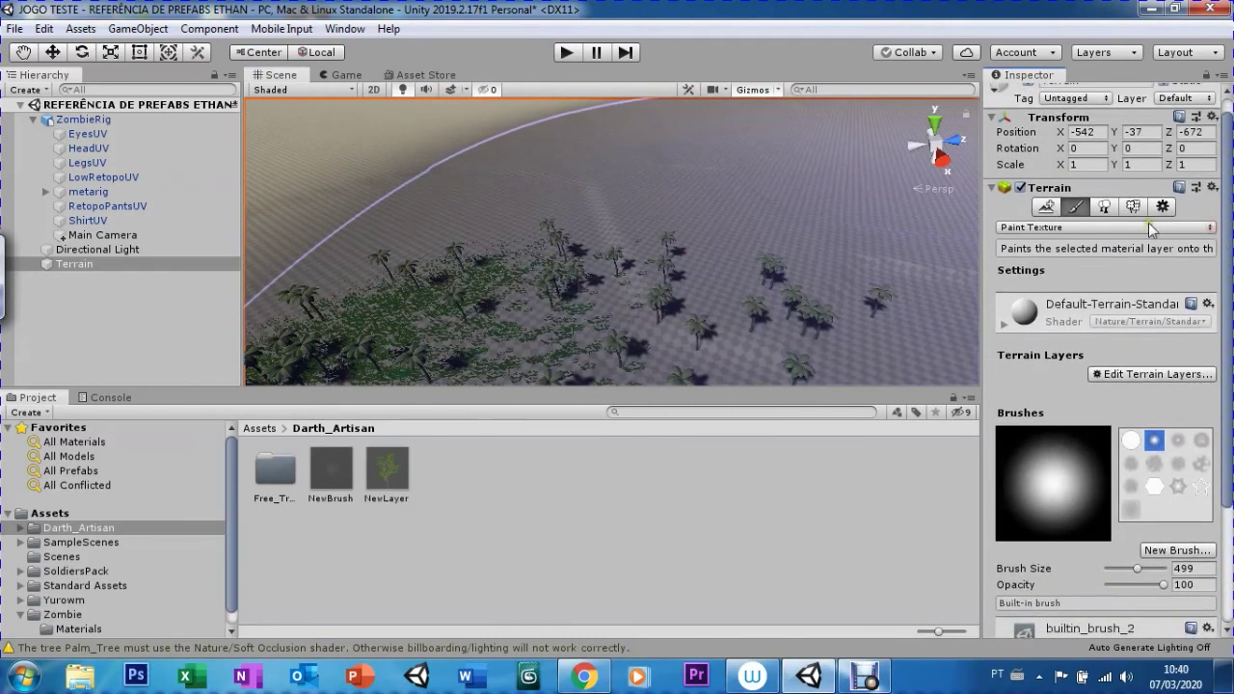
pyautogui.click(1067, 228)
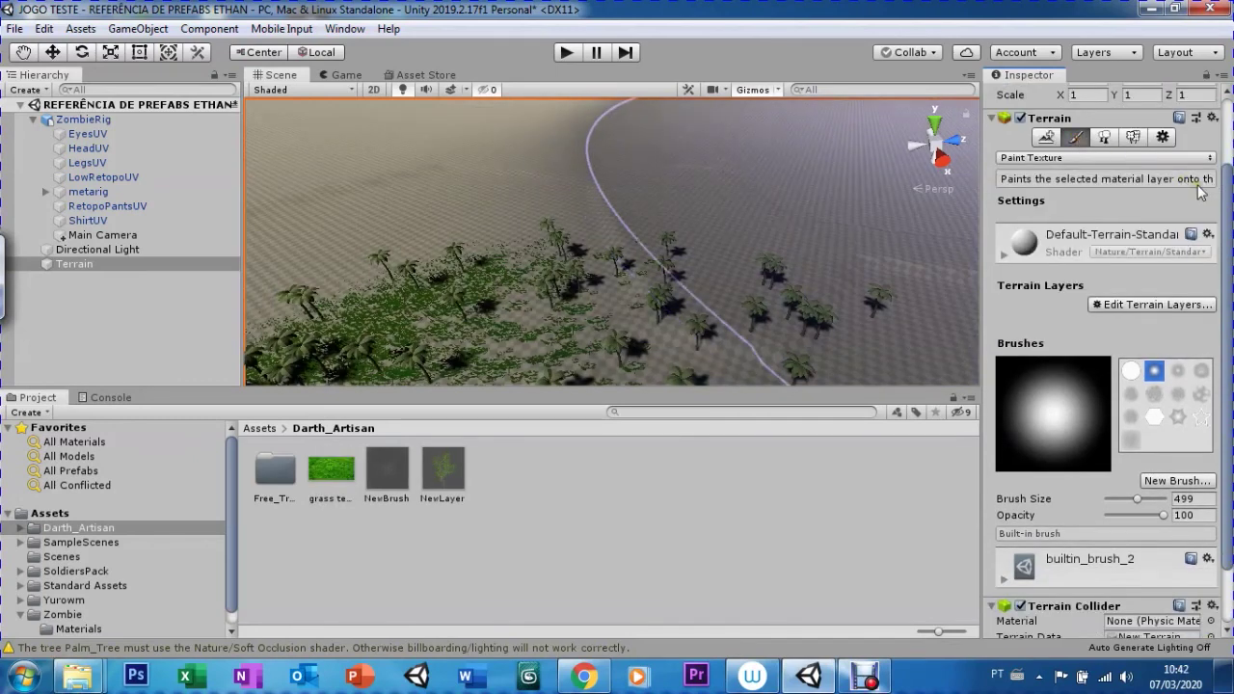
# - Keep Paint Texture selected, review grass texture.jpg's import settings, and return to Assets
pyautogui.scroll(1, 1077, 141)
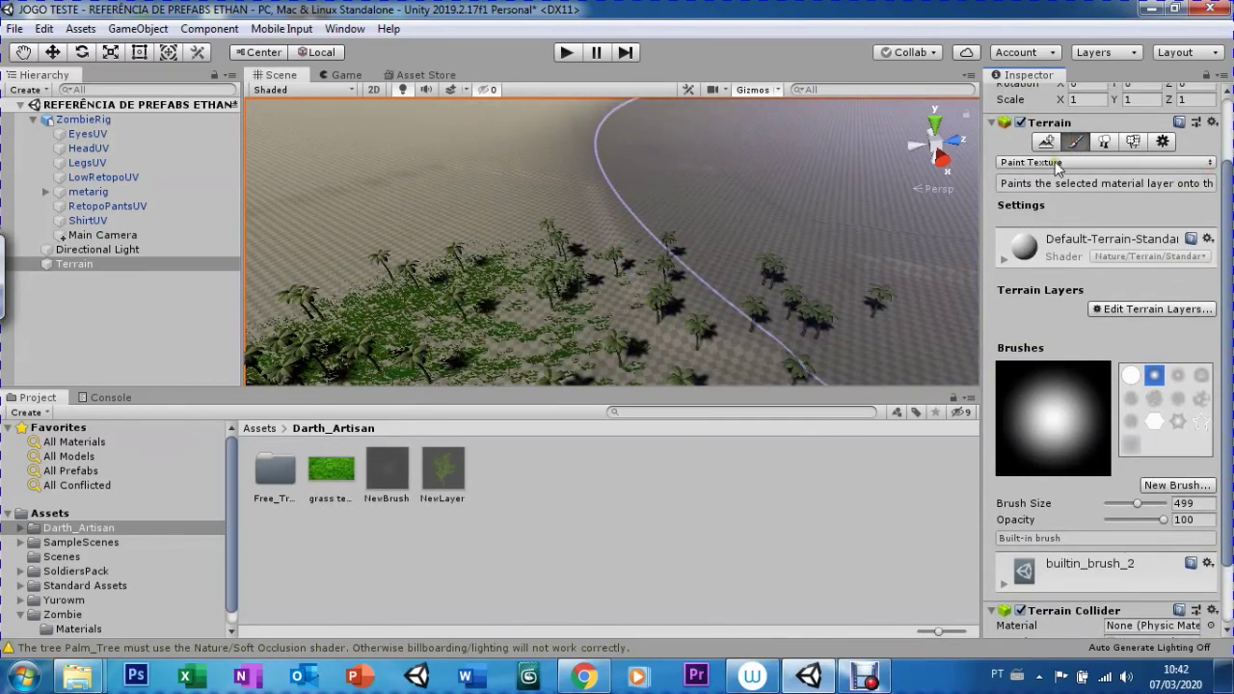
pyautogui.click(1058, 164)
pyautogui.click(1052, 204)
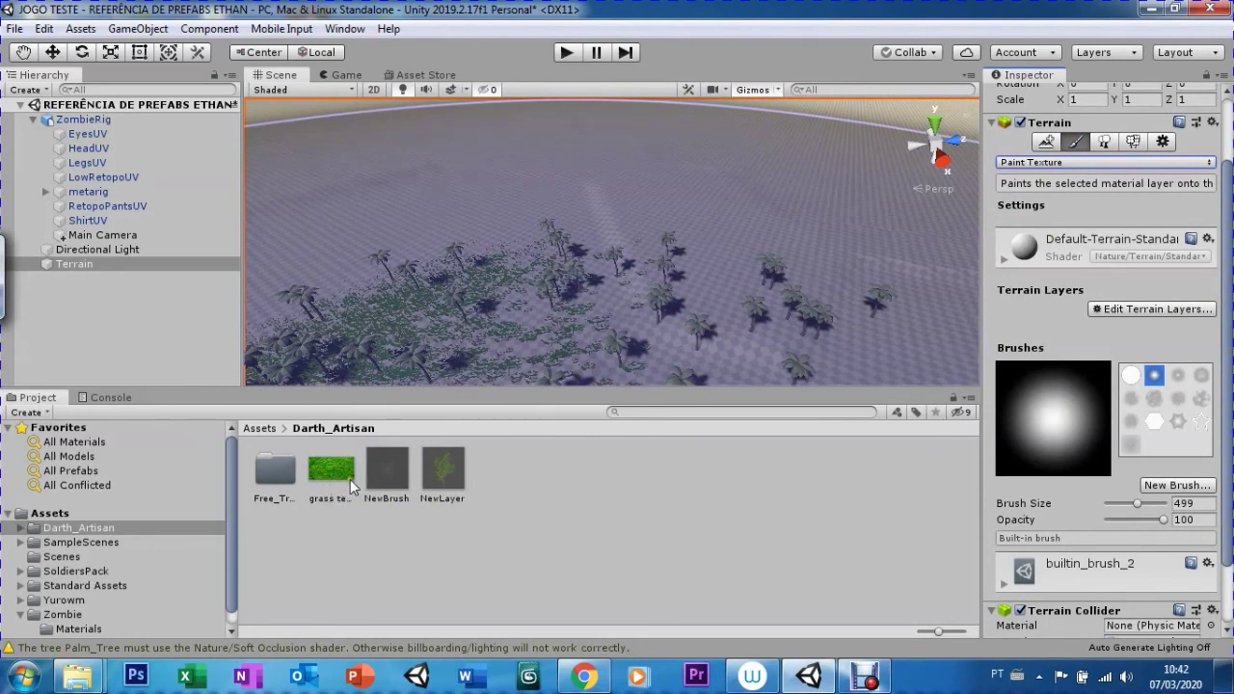
pyautogui.click(337, 472)
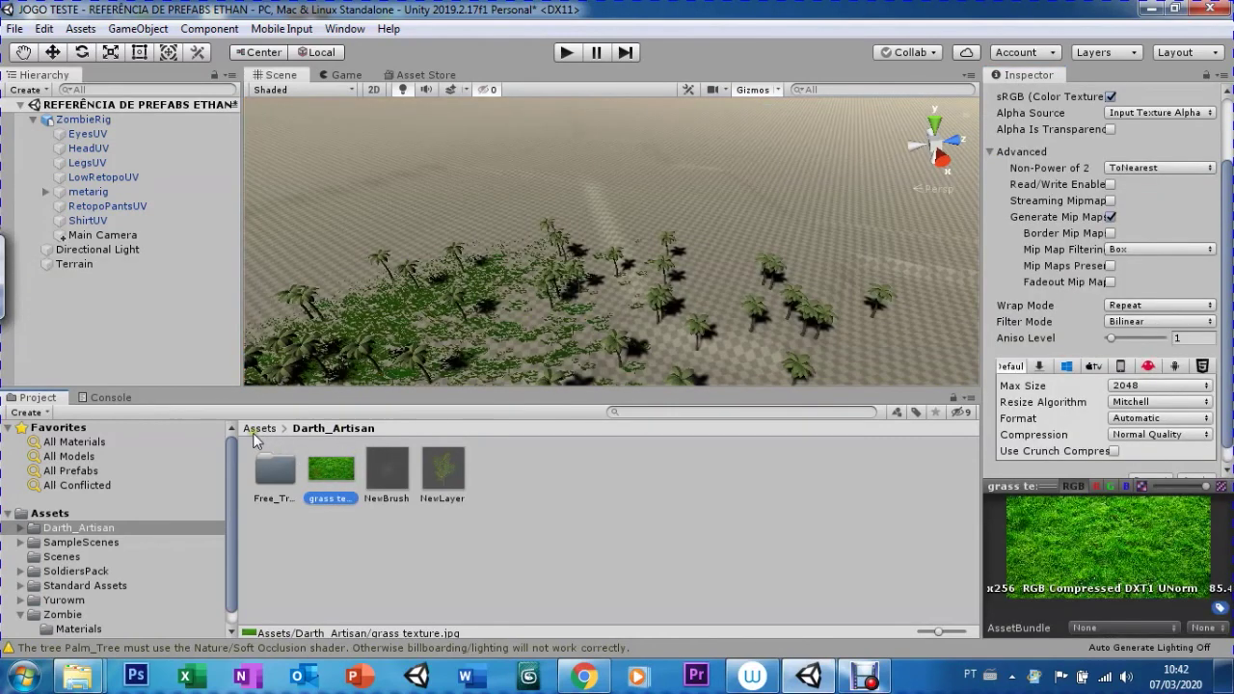
pyautogui.click(257, 430)
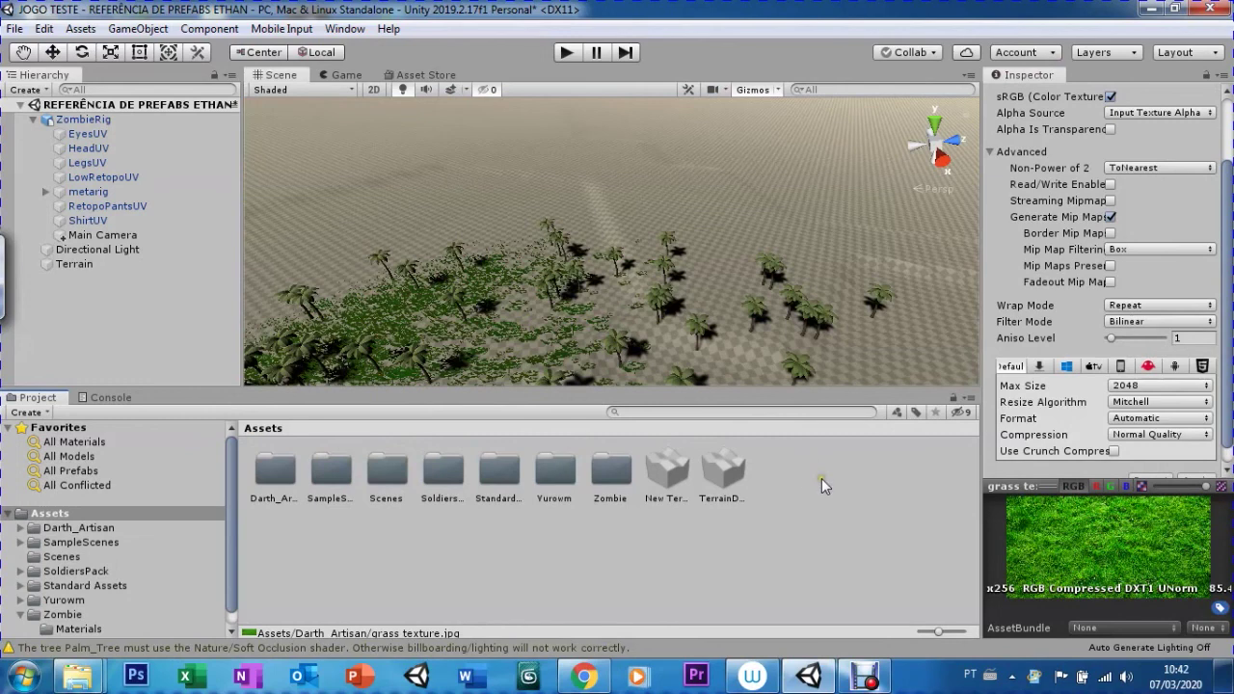
# - Create a folder named 'layers terrain' in Assets and open it
pyautogui.rightClick(823, 479)
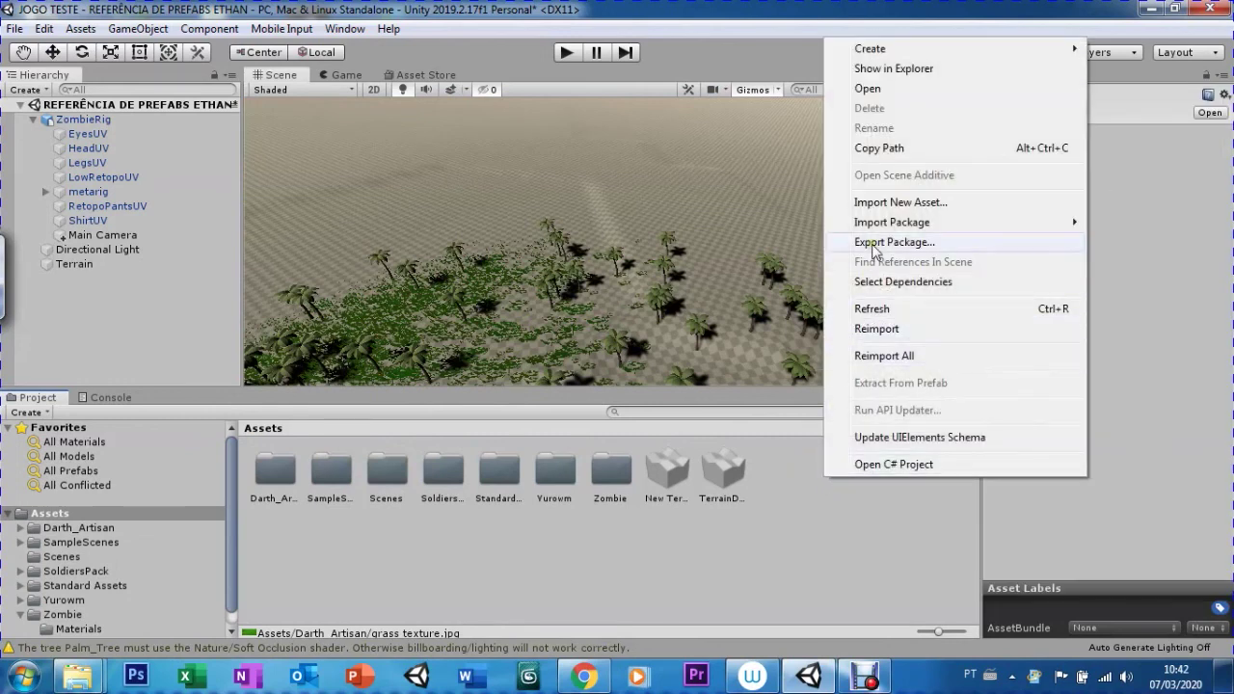
pyautogui.moveTo(887, 50)
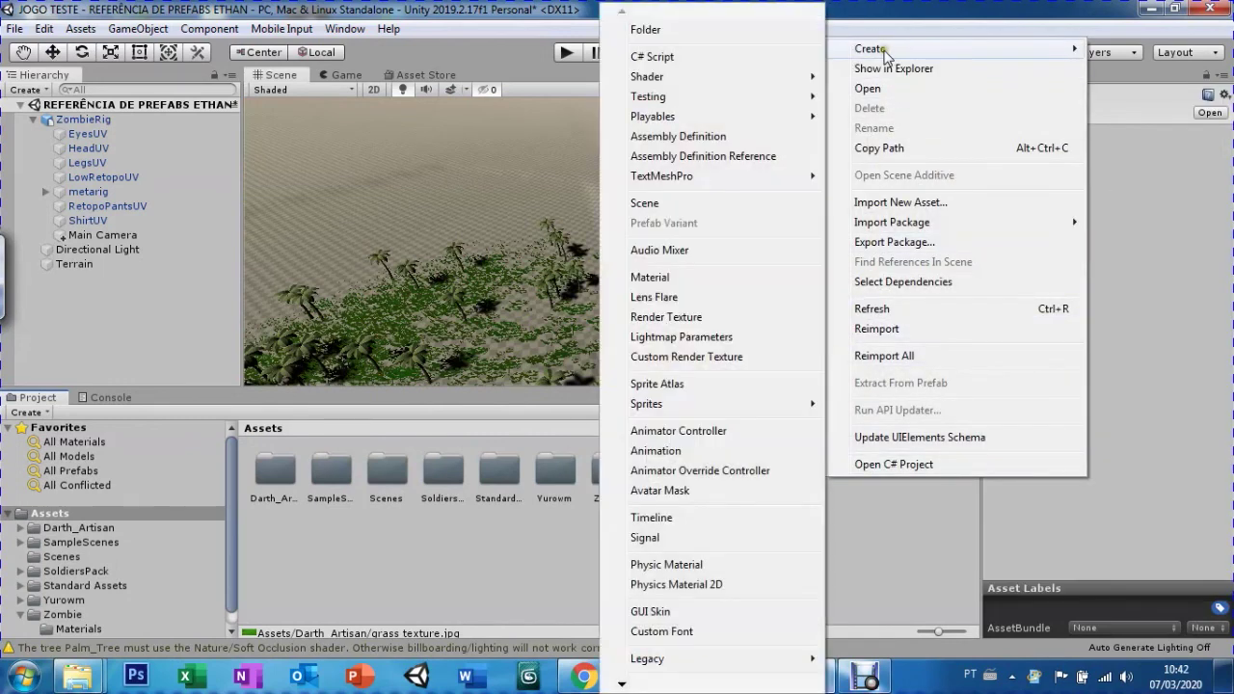
pyautogui.click(675, 34)
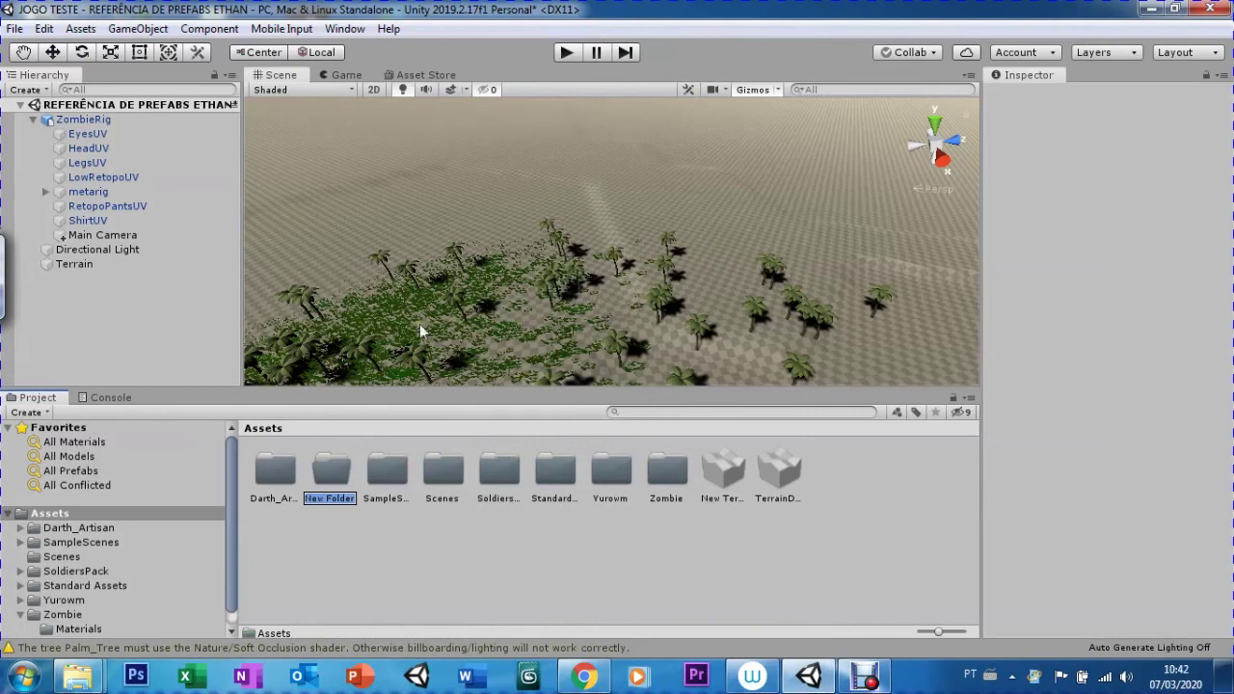
pyautogui.write('tex')
pyautogui.press('BackSpace')
pyautogui.press('BackSpace')
pyautogui.press('BackSpace')
pyautogui.write('layers terrain')
pyautogui.press('Return')
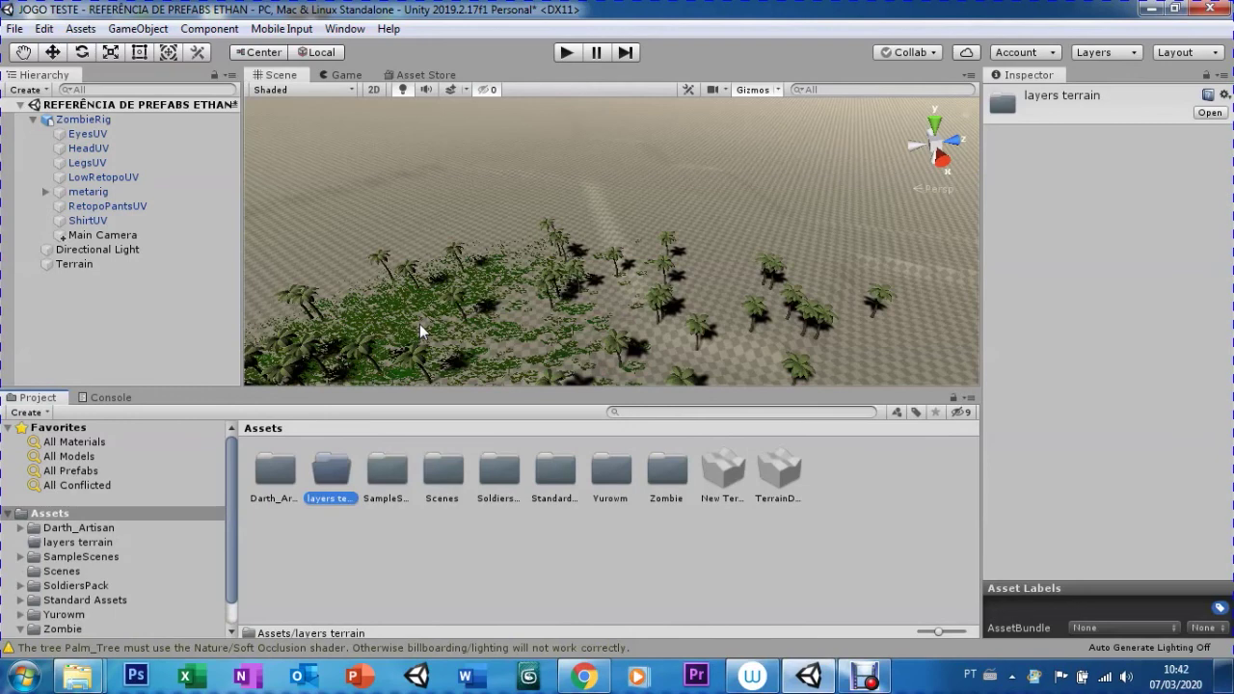
pyautogui.doubleClick(330, 475)
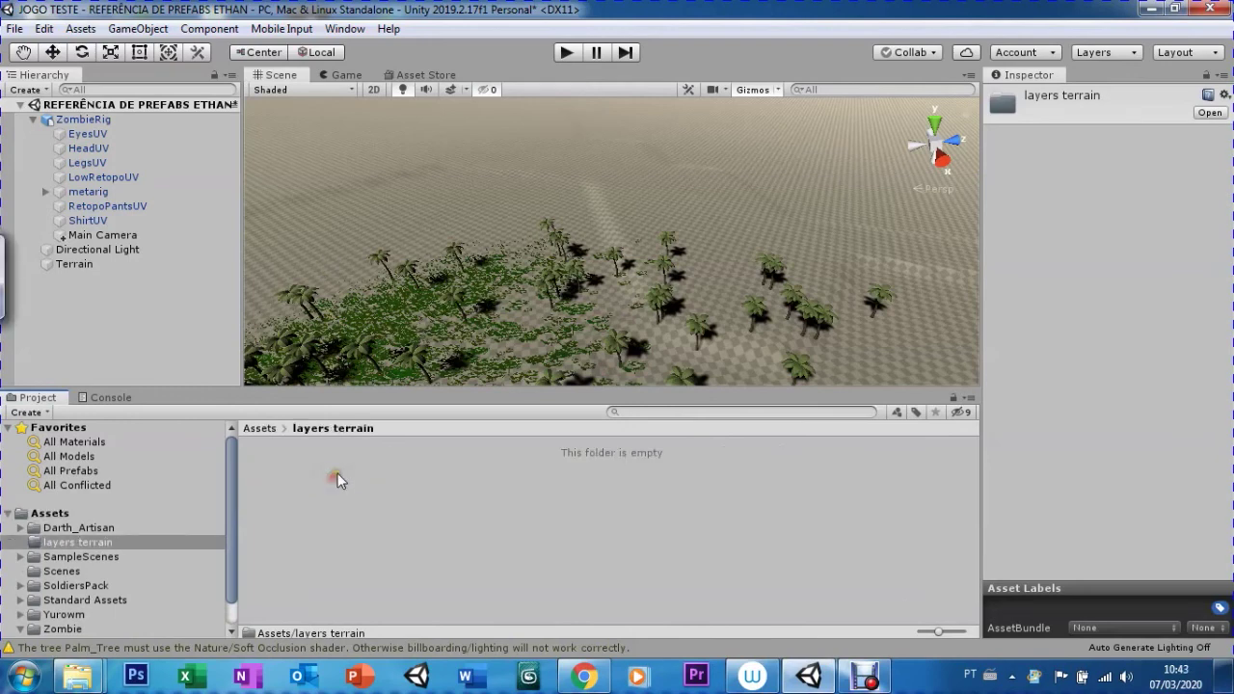
# - Copy the grass texture from the texturas folder into Unity's layers terrain folder, then view top-level Assets
pyautogui.moveTo(77, 677)
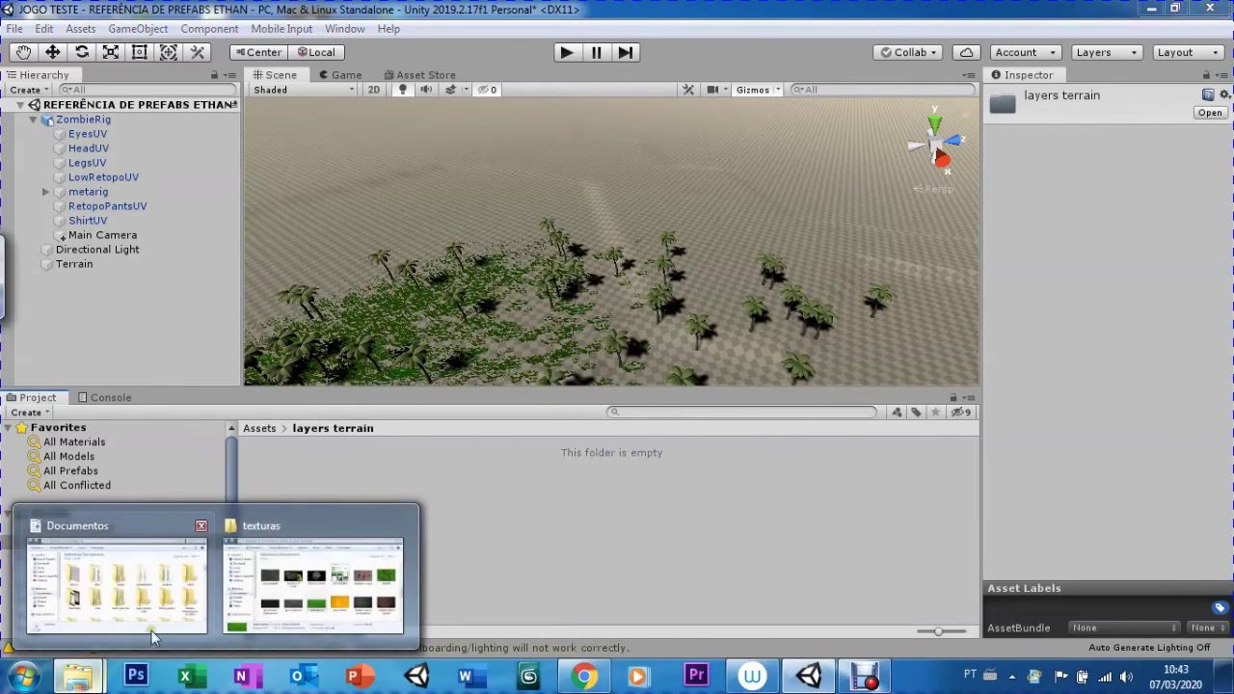
pyautogui.click(249, 583)
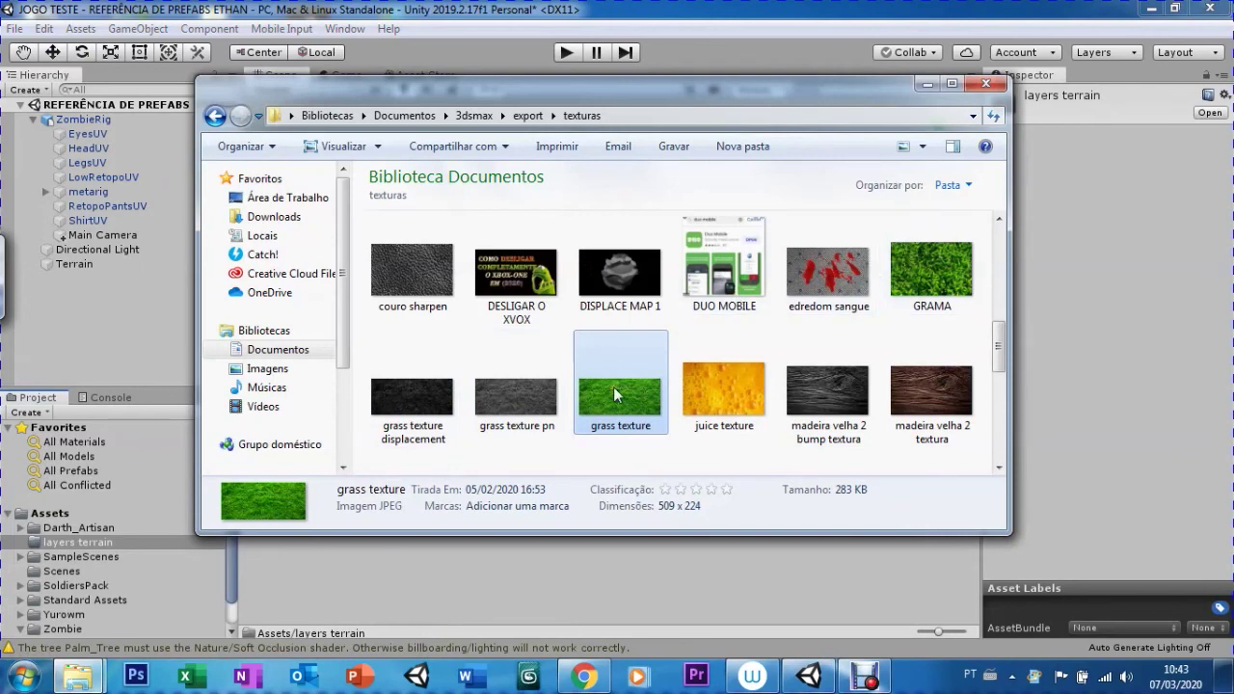
pyautogui.moveTo(612, 394); pyautogui.dragTo(540, 586)
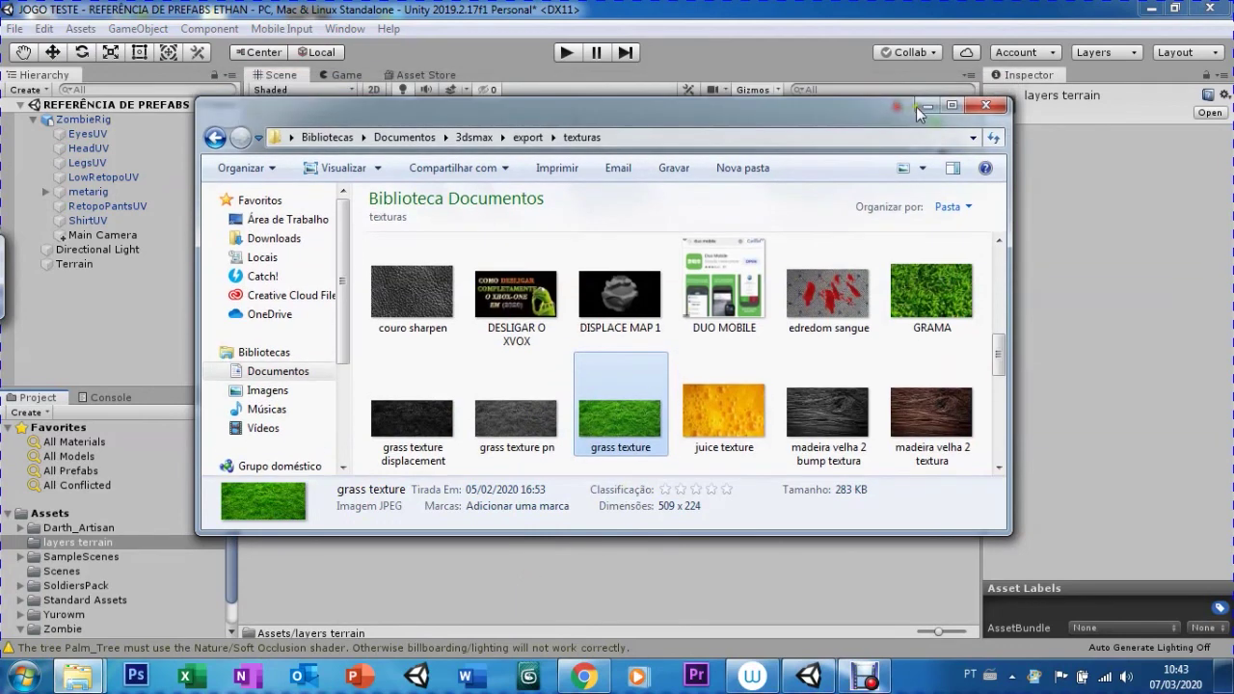
pyautogui.click(924, 84)
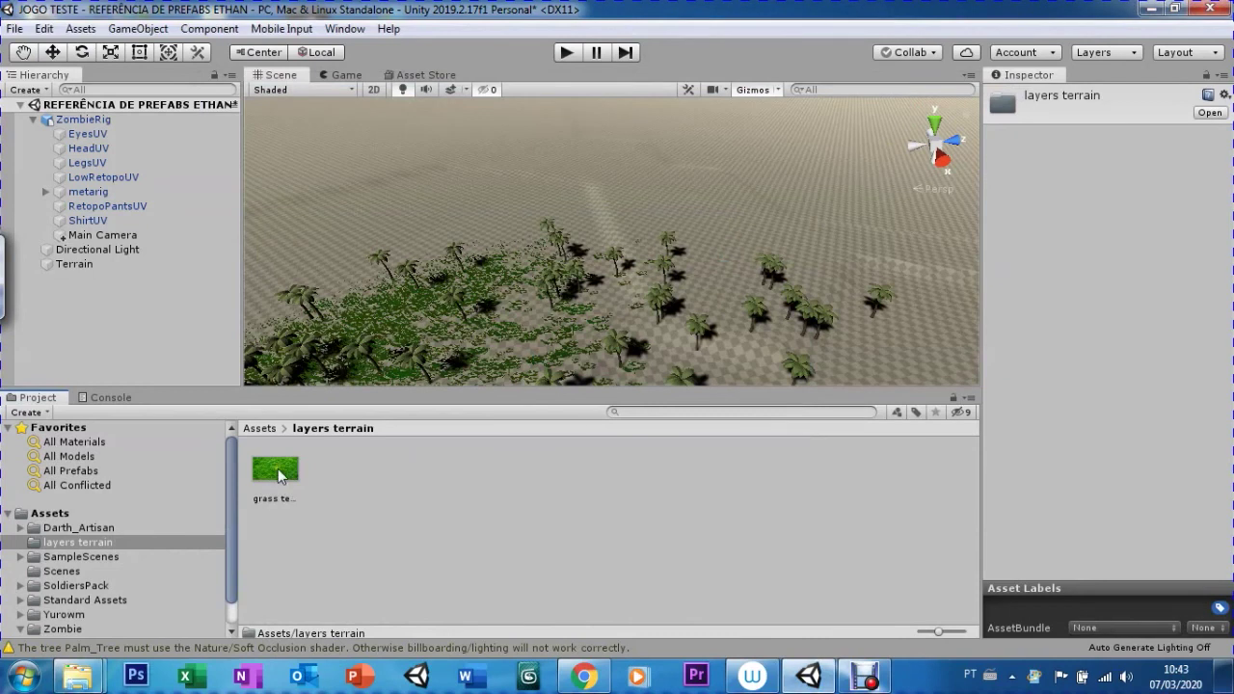
pyautogui.click(260, 428)
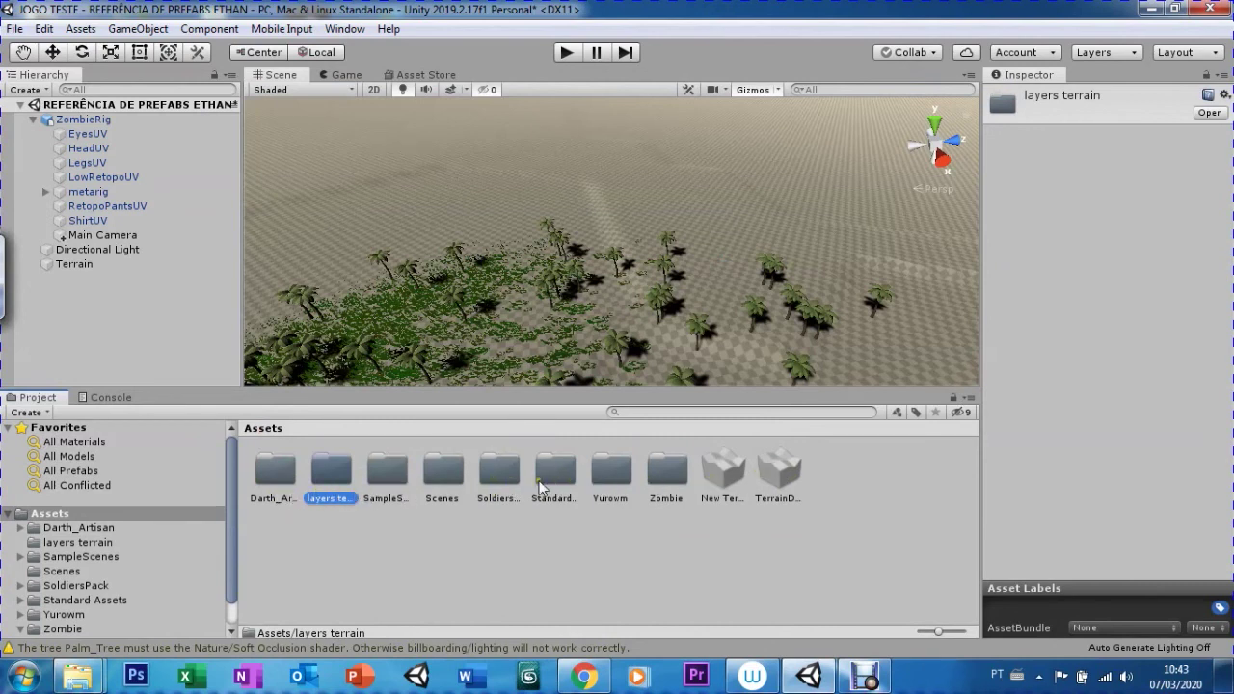
# - Delete the SoldiersPack folder from Assets and confirm the deletion prompt
pyautogui.click(501, 483)
pyautogui.press('Delete')
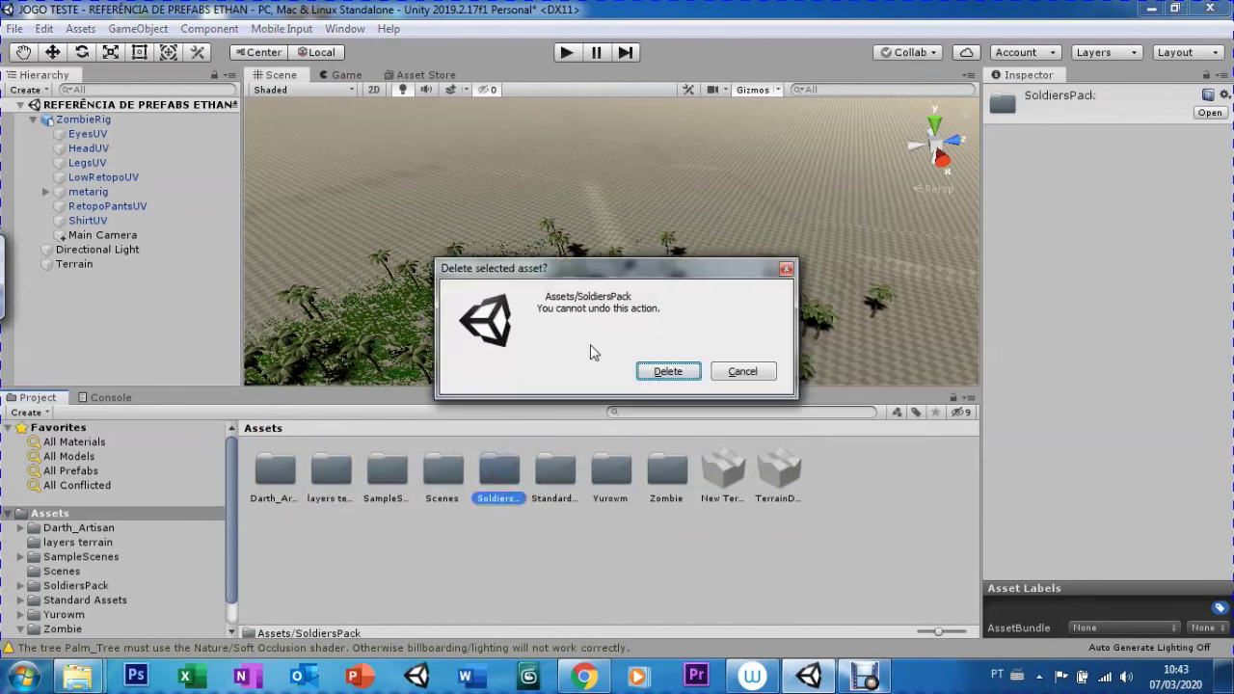
pyautogui.press('Return')
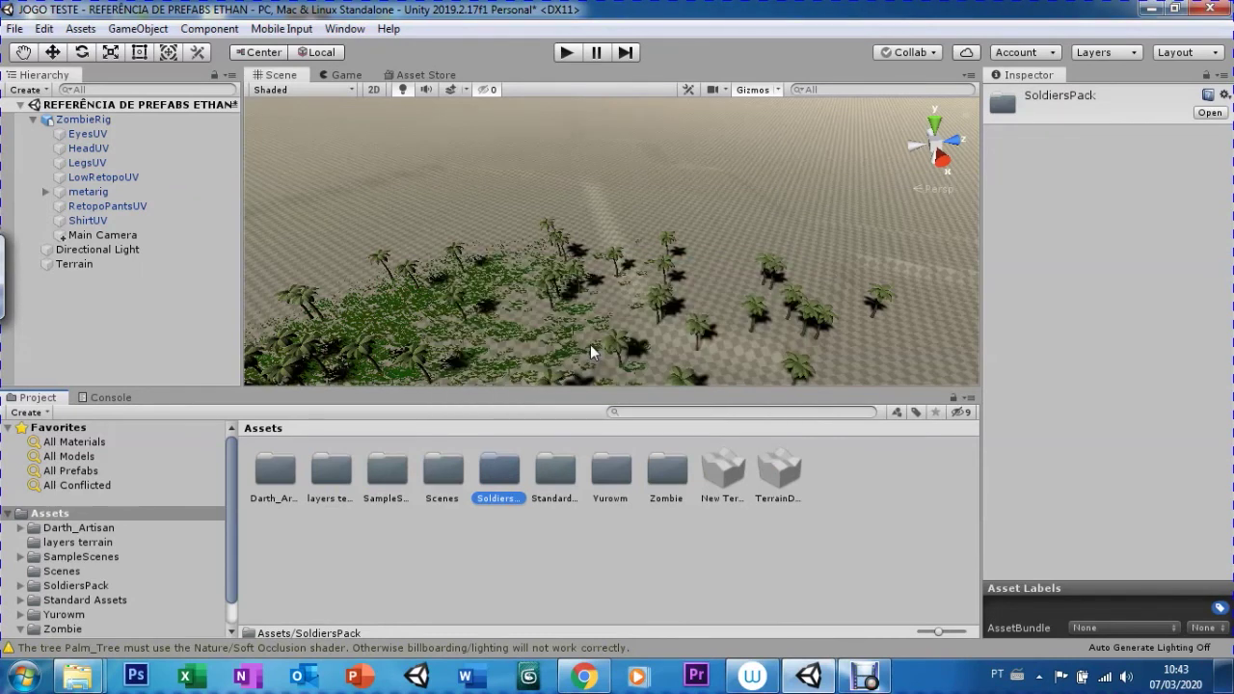
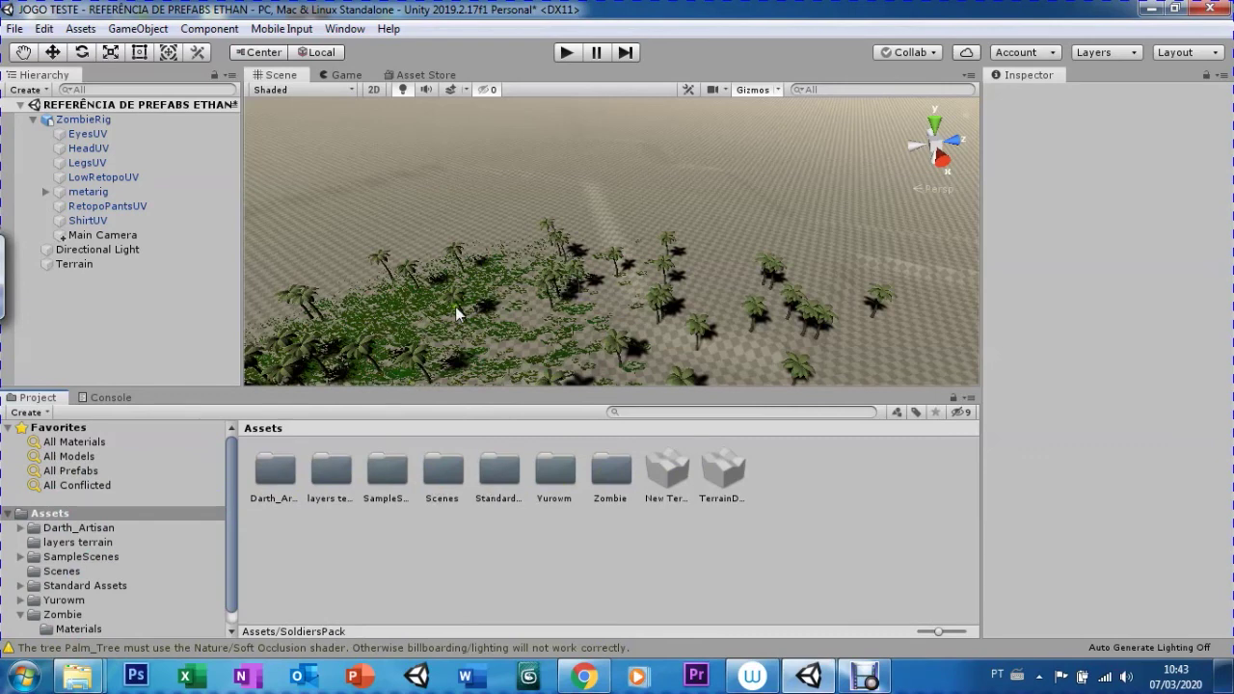
# - Select the terrain and browse its terrain layer options without adding an existing layer
pyautogui.click(680, 190)
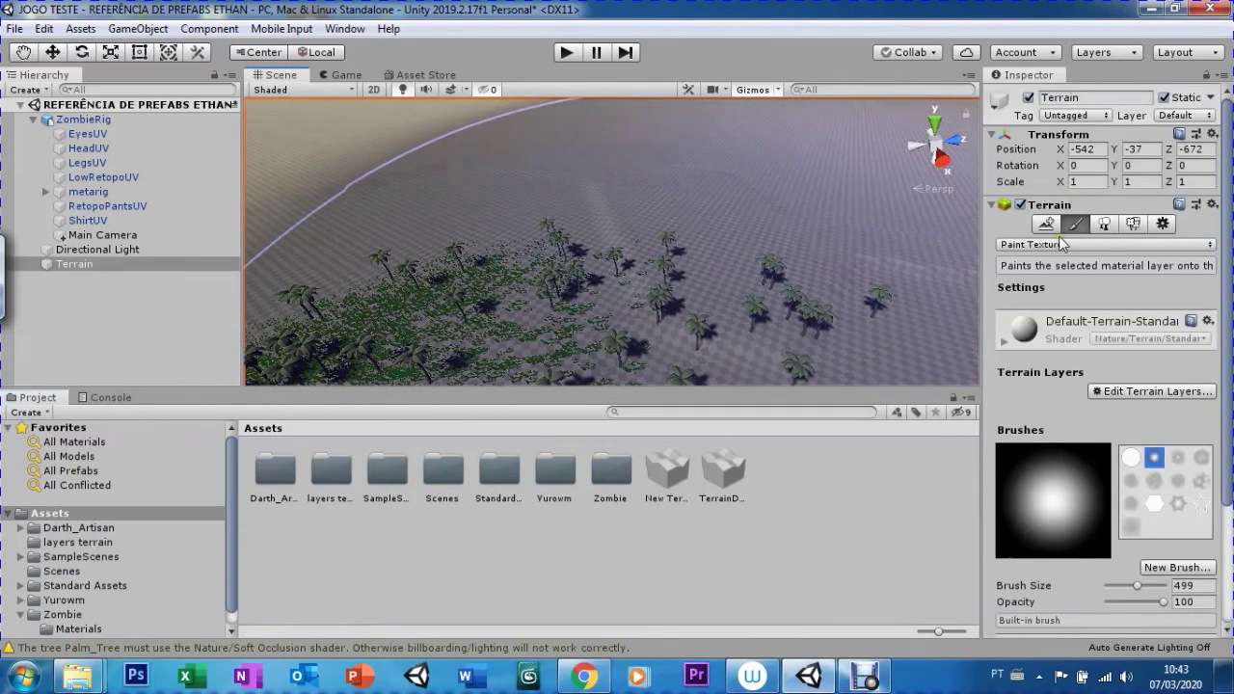
pyautogui.click(1132, 397)
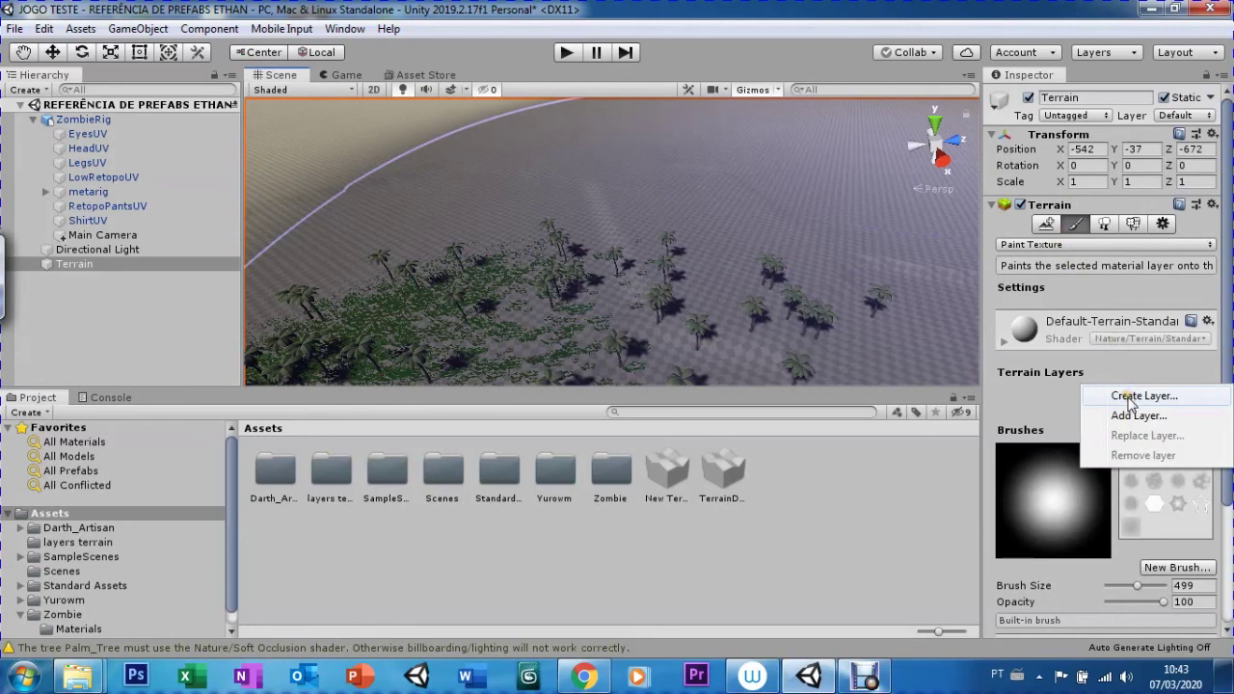
pyautogui.click(1079, 406)
pyautogui.click(1112, 393)
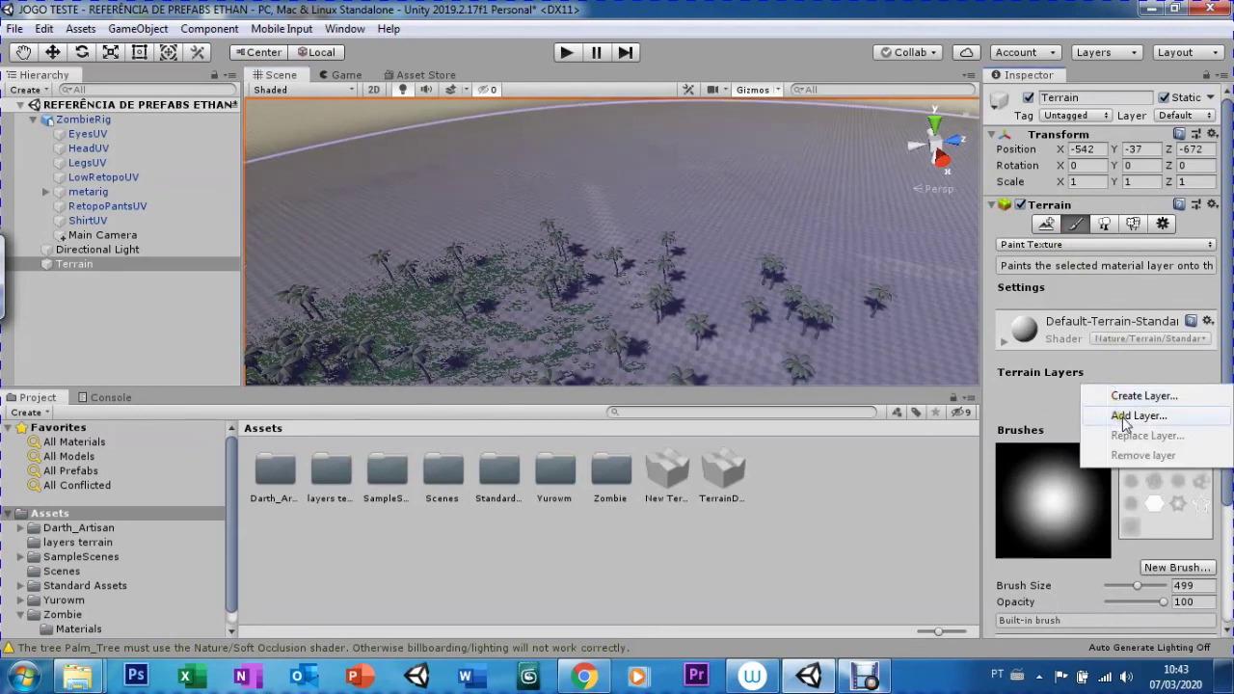
pyautogui.click(1123, 417)
pyautogui.click(789, 166)
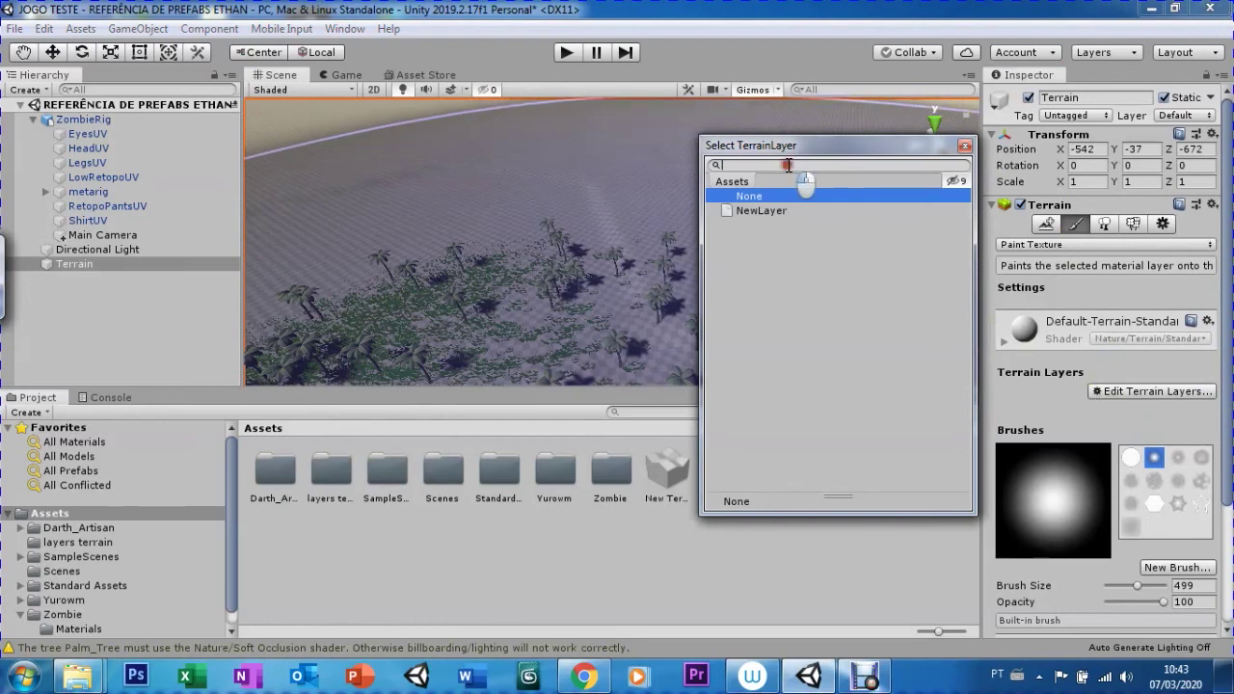
pyautogui.click(965, 147)
# - Create a new terrain layer from the second 'grass' texture found by search
pyautogui.click(1121, 394)
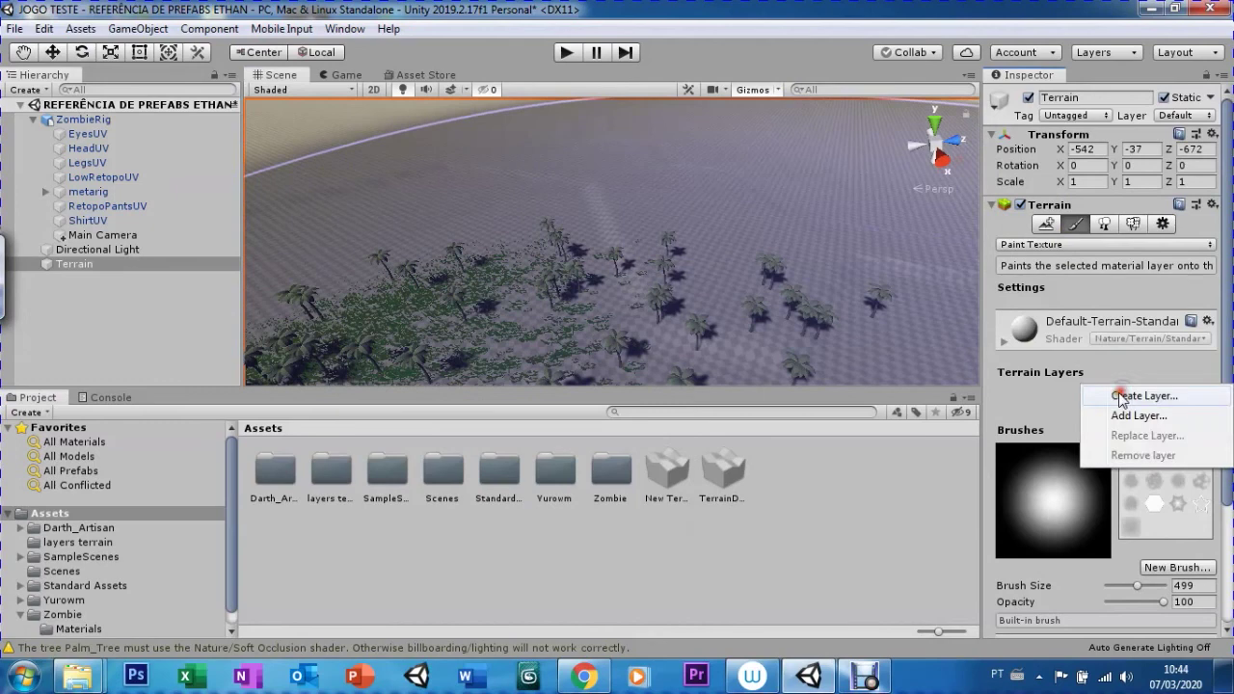
pyautogui.click(1124, 399)
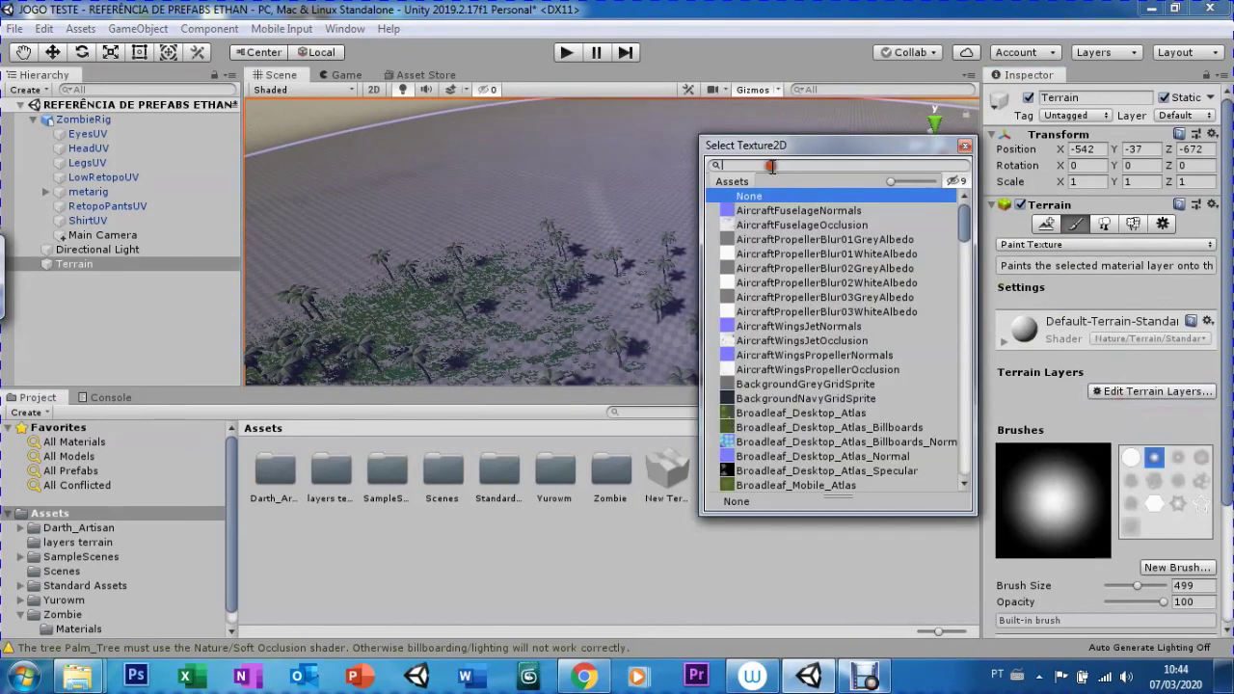
pyautogui.write('grass')
pyautogui.click(758, 212)
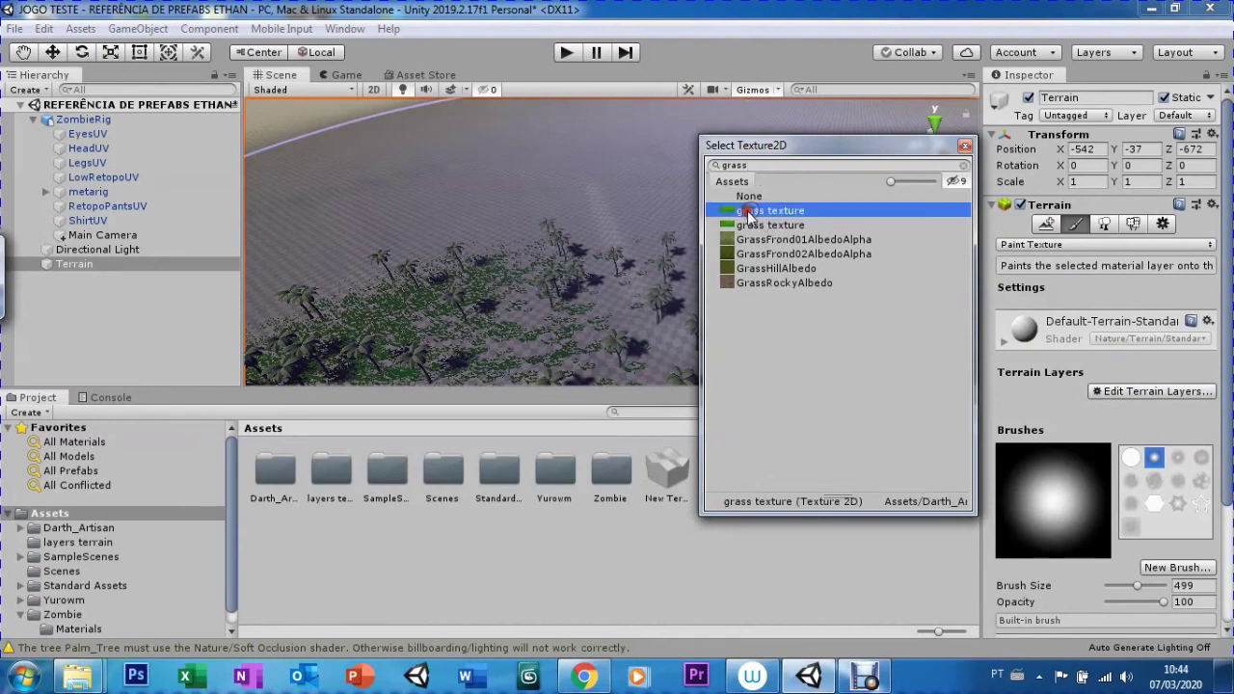
pyautogui.click(730, 225)
pyautogui.click(729, 212)
pyautogui.click(729, 225)
pyautogui.doubleClick(729, 224)
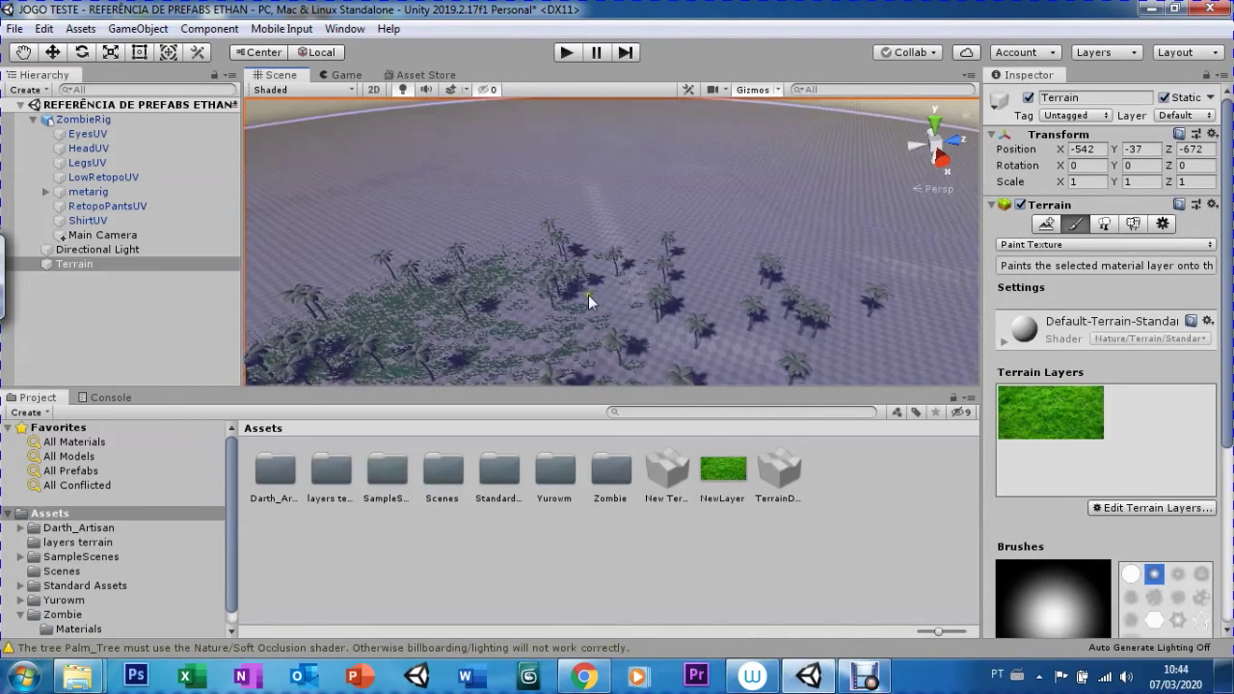
# - Pan the Scene view to bring the palm trees into view
pyautogui.scroll(-5, 590, 302)
pyautogui.scroll(-3, 588, 295)
pyautogui.scroll(-2, 588, 295)
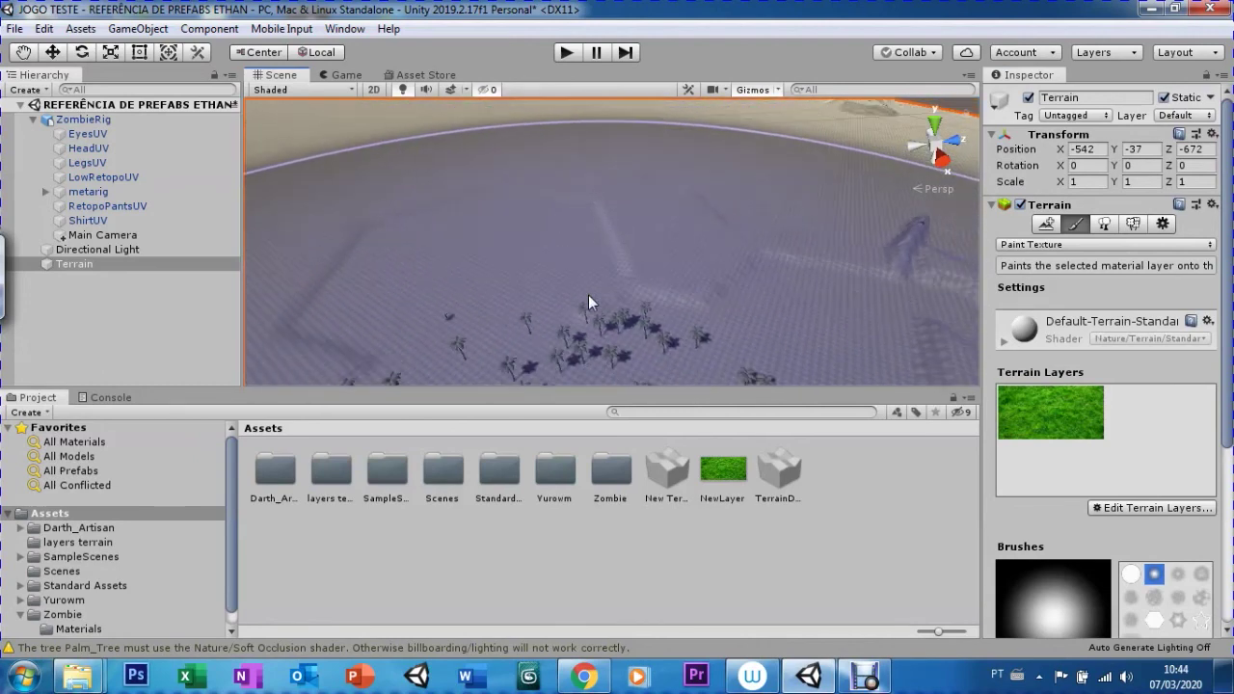
pyautogui.scroll(-3, 524, 150)
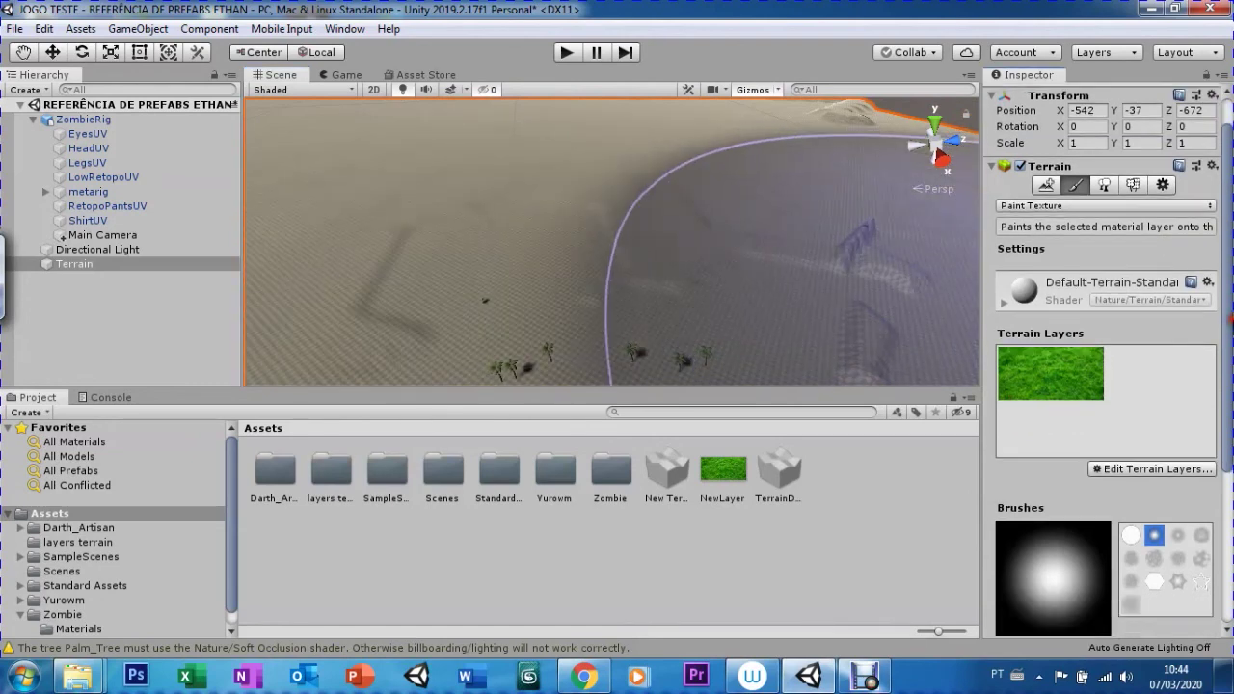
pyautogui.scroll(-5, 1096, 331)
pyautogui.click(1096, 331)
pyautogui.click(605, 324)
pyautogui.press('q')
pyautogui.moveTo(480, 318); pyautogui.dragTo(476, 192)
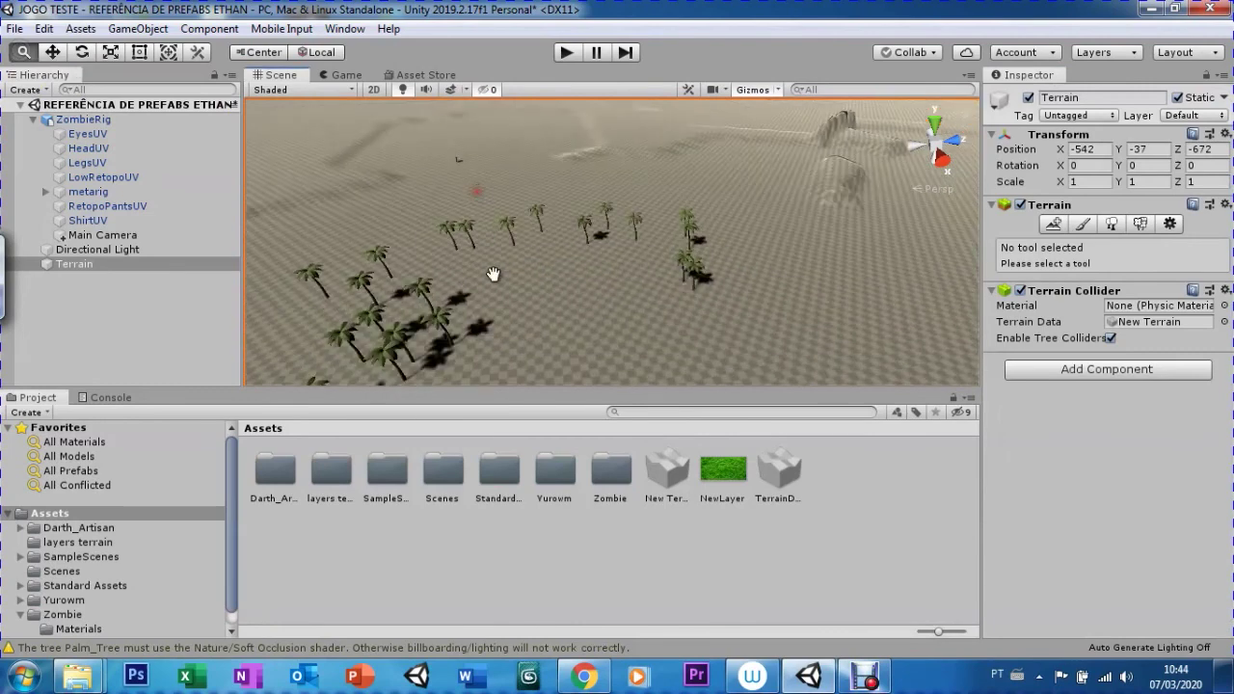
pyautogui.scroll(2, 556, 247)
pyautogui.scroll(2, 396, 214)
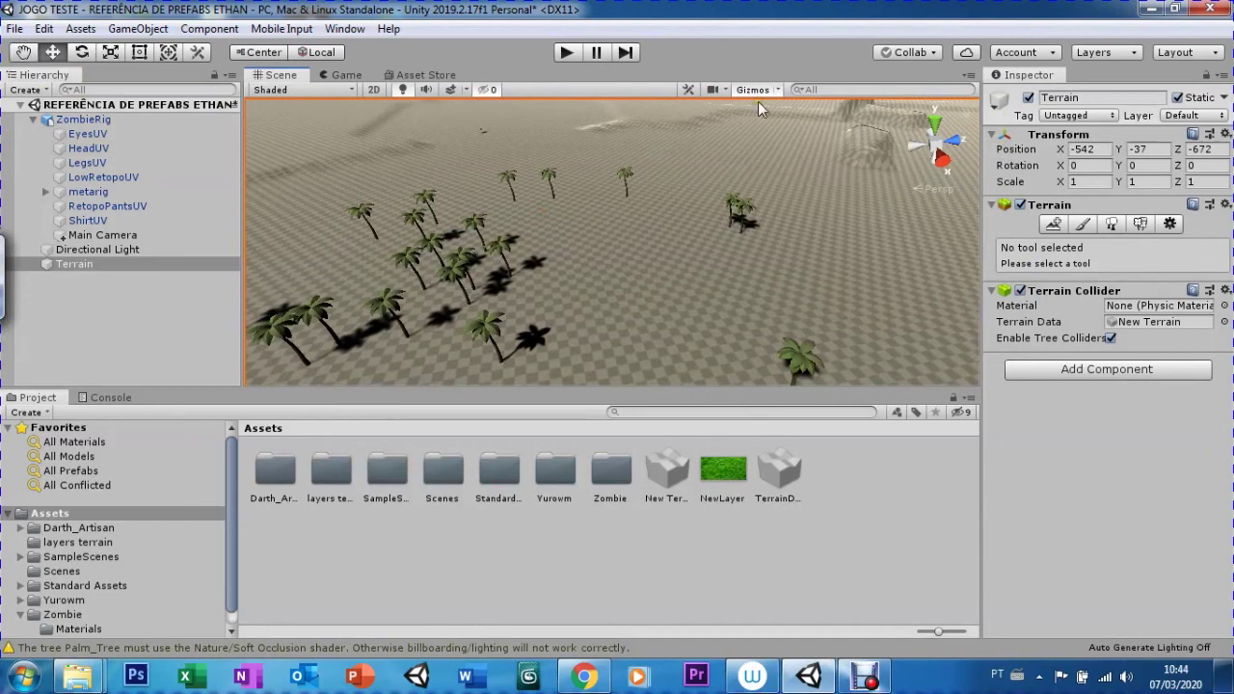
# - Paint the terrain with the grass NewLayer and view it through the game camera
pyautogui.click(1082, 223)
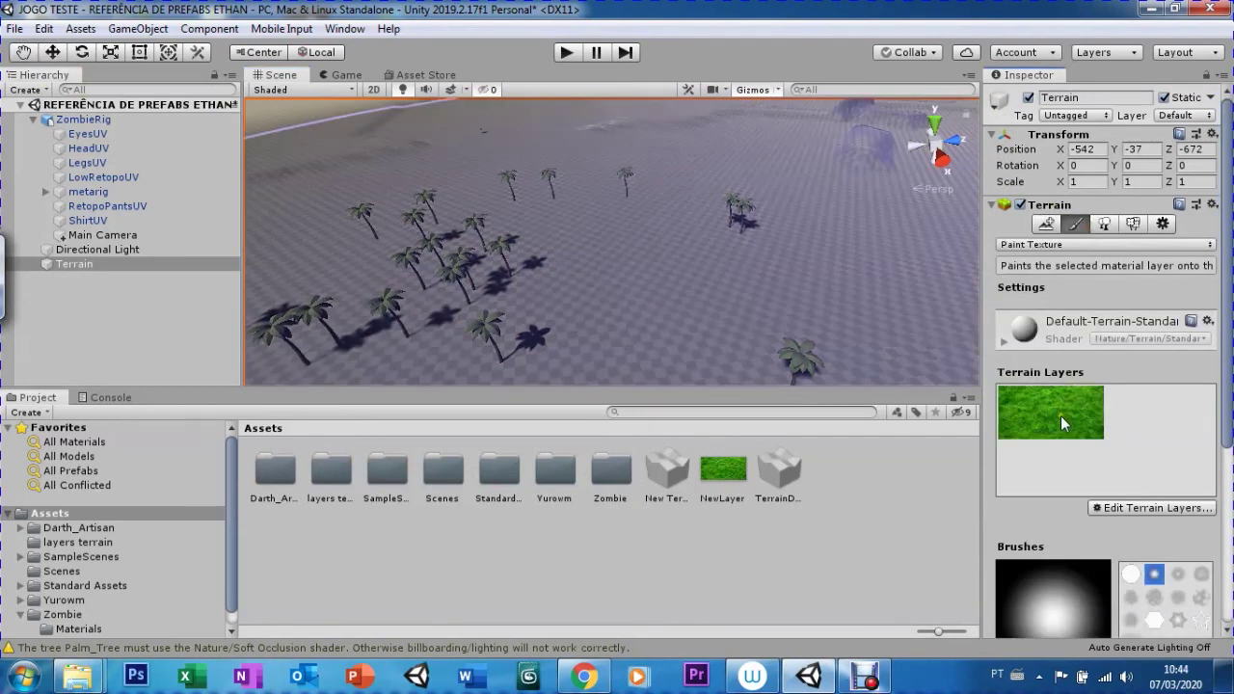
pyautogui.click(1058, 414)
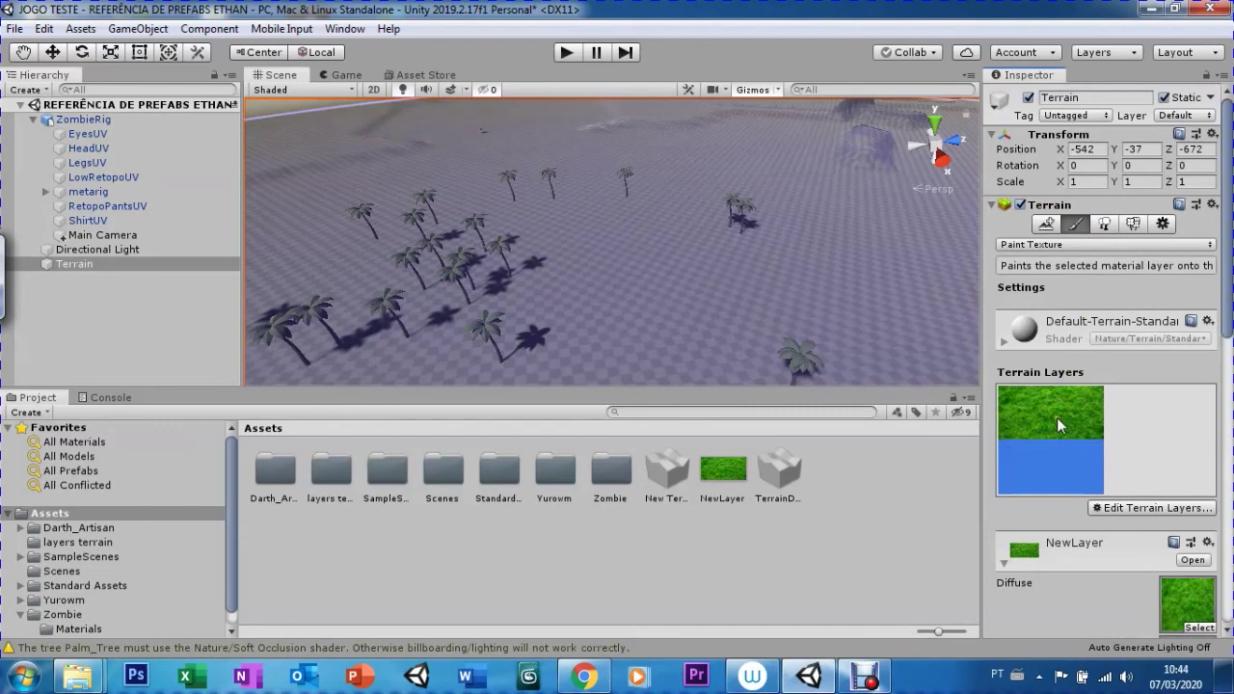
pyautogui.moveTo(1226, 316); pyautogui.dragTo(1226, 492)
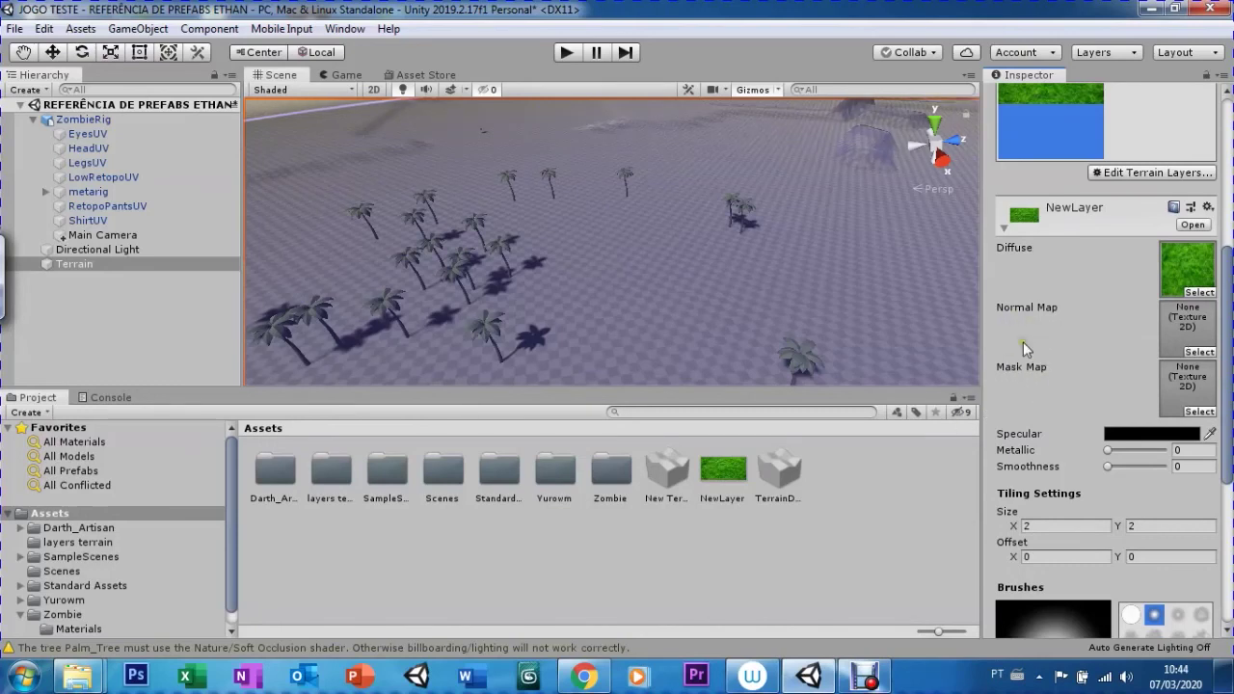
pyautogui.moveTo(1227, 409)
pyautogui.mouseDown()
pyautogui.moveTo(1231, 469)
pyautogui.moveTo(1230, 370)
pyautogui.mouseUp()
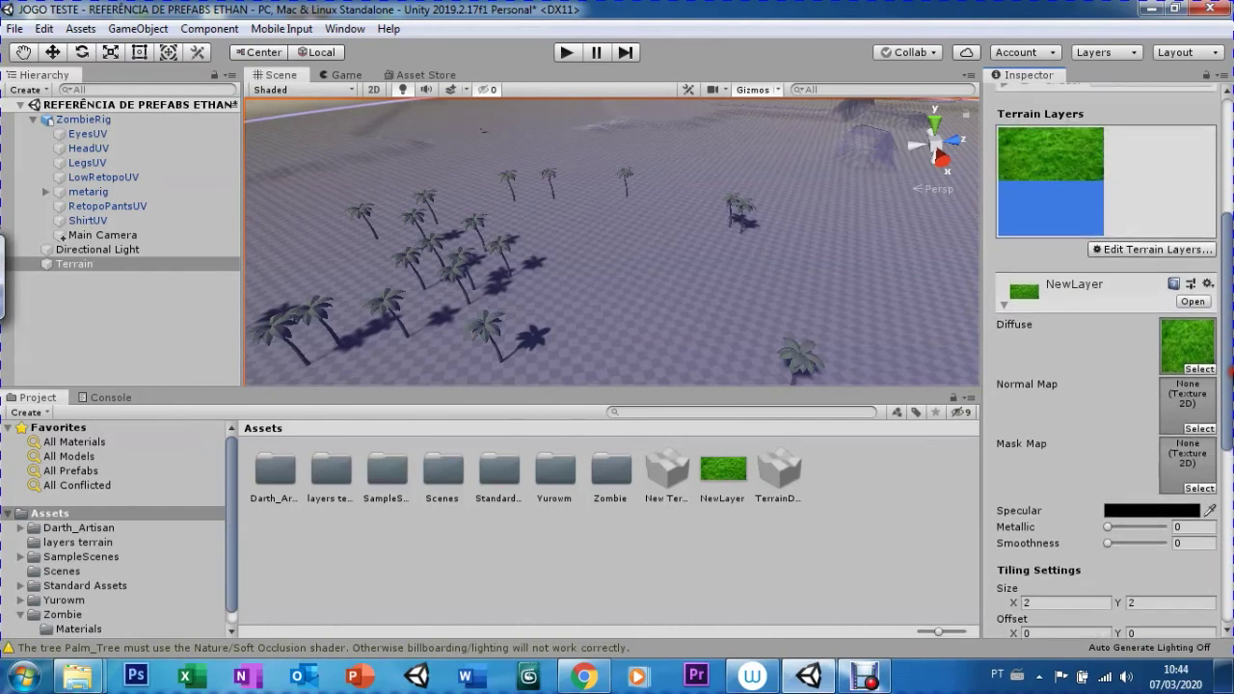
pyautogui.scroll(1, 1112, 394)
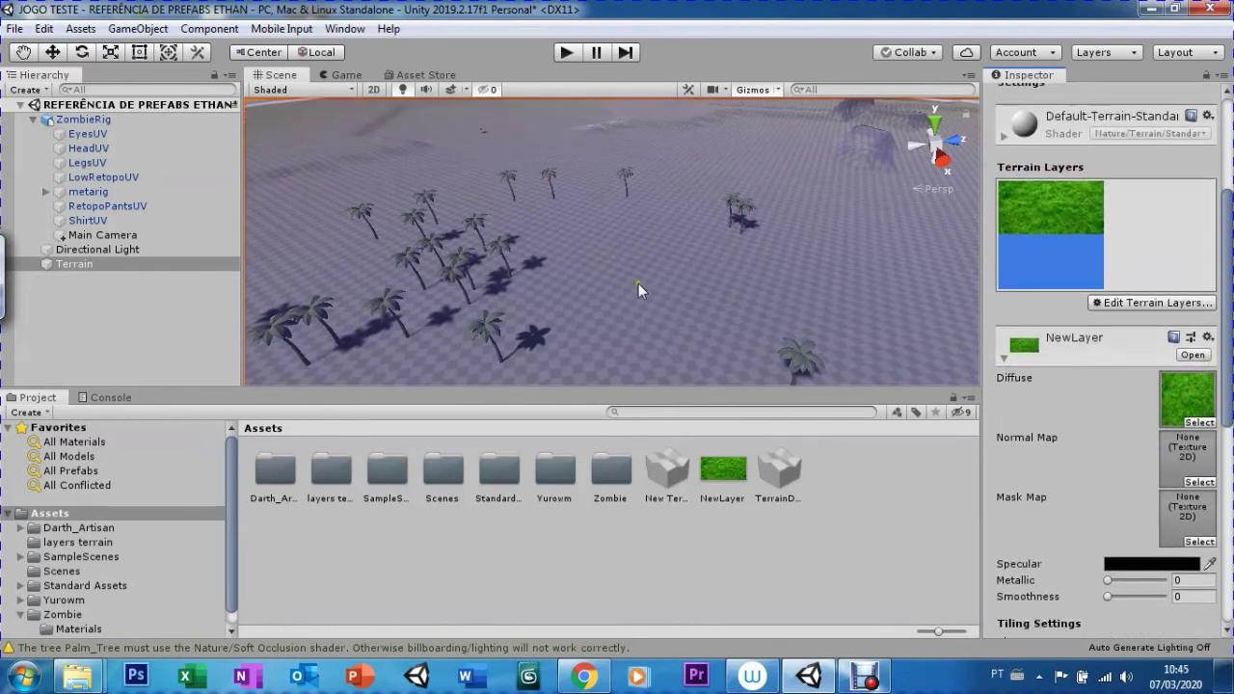
pyautogui.click(596, 292)
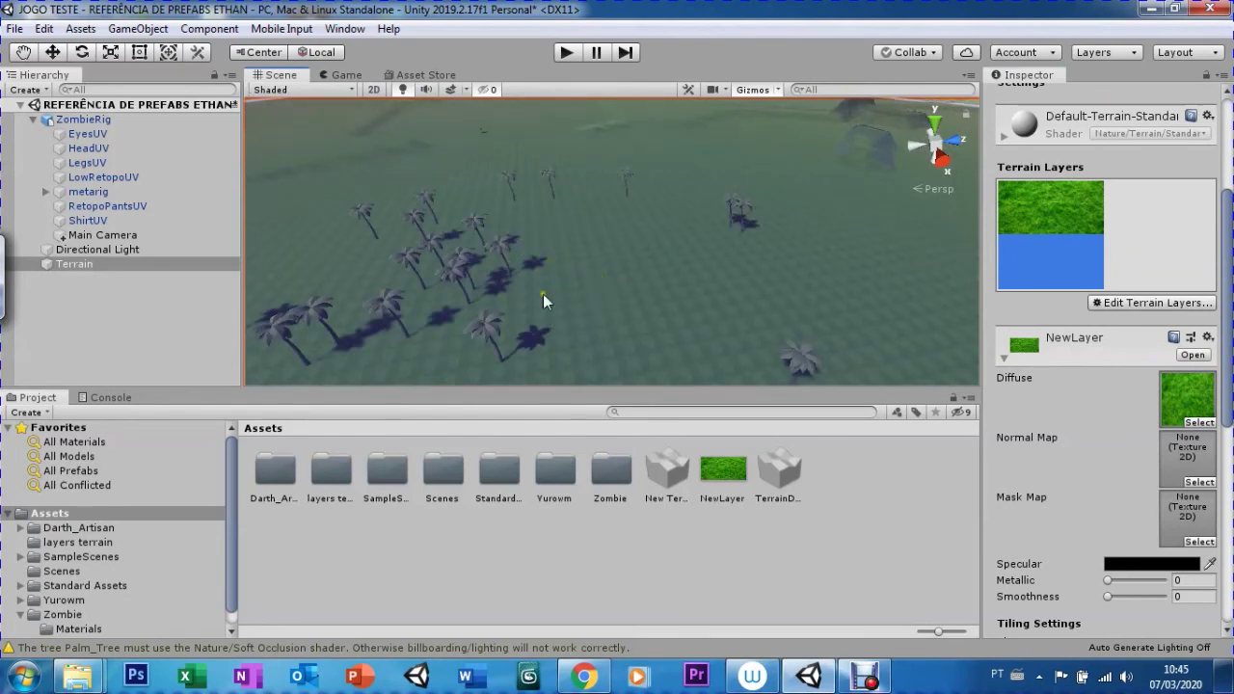
pyautogui.click(329, 77)
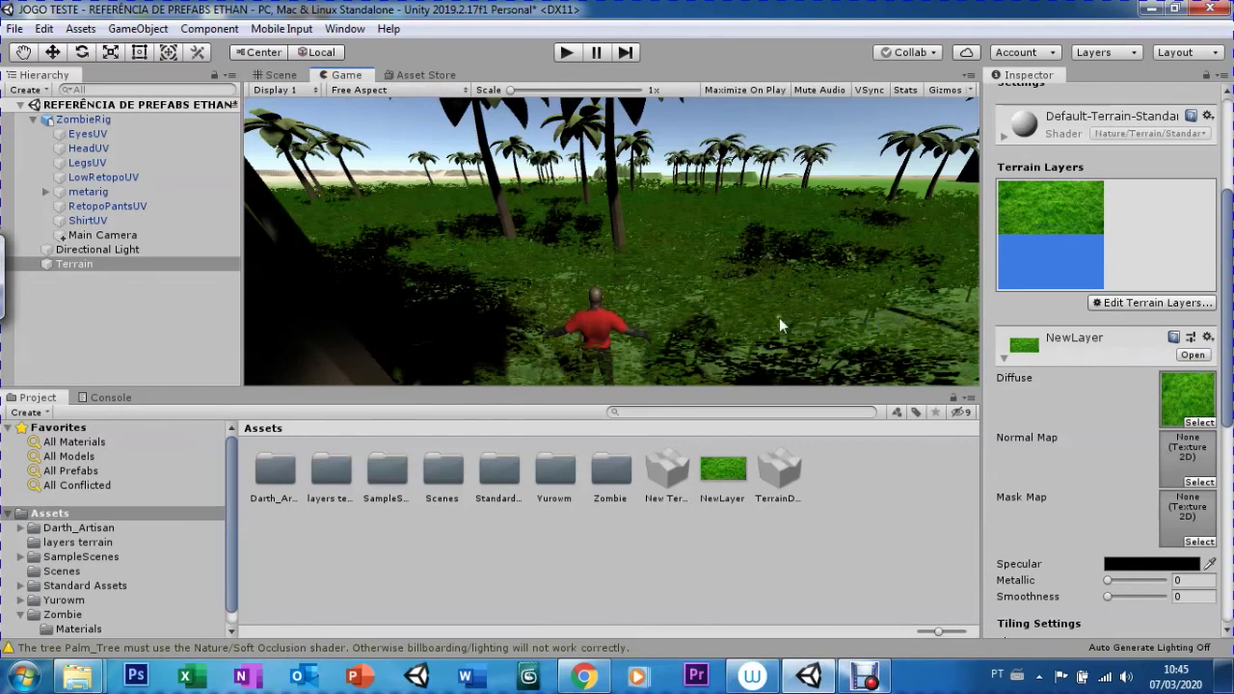
# - Set the grass layer's tiling size to 40 × 40, after trying 30, 300 and 100
pyautogui.click(282, 76)
pyautogui.moveTo(384, 119); pyautogui.dragTo(348, 84, button='right')
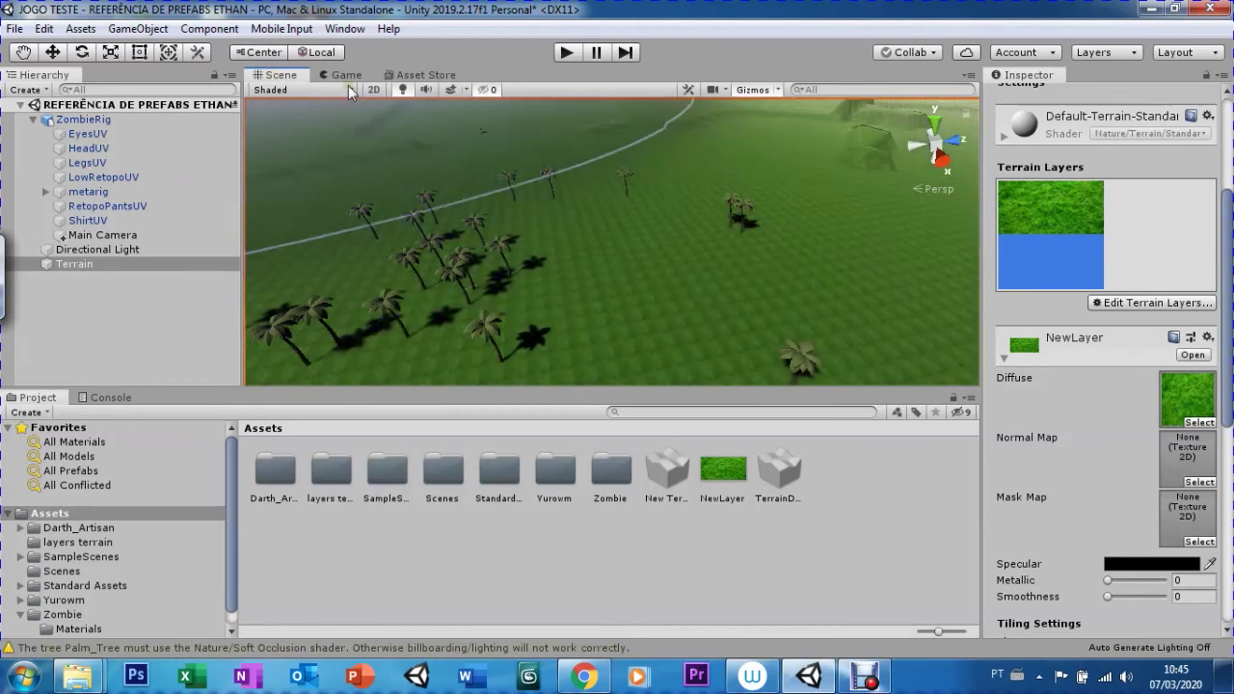
pyautogui.scroll(-3, 1109, 386)
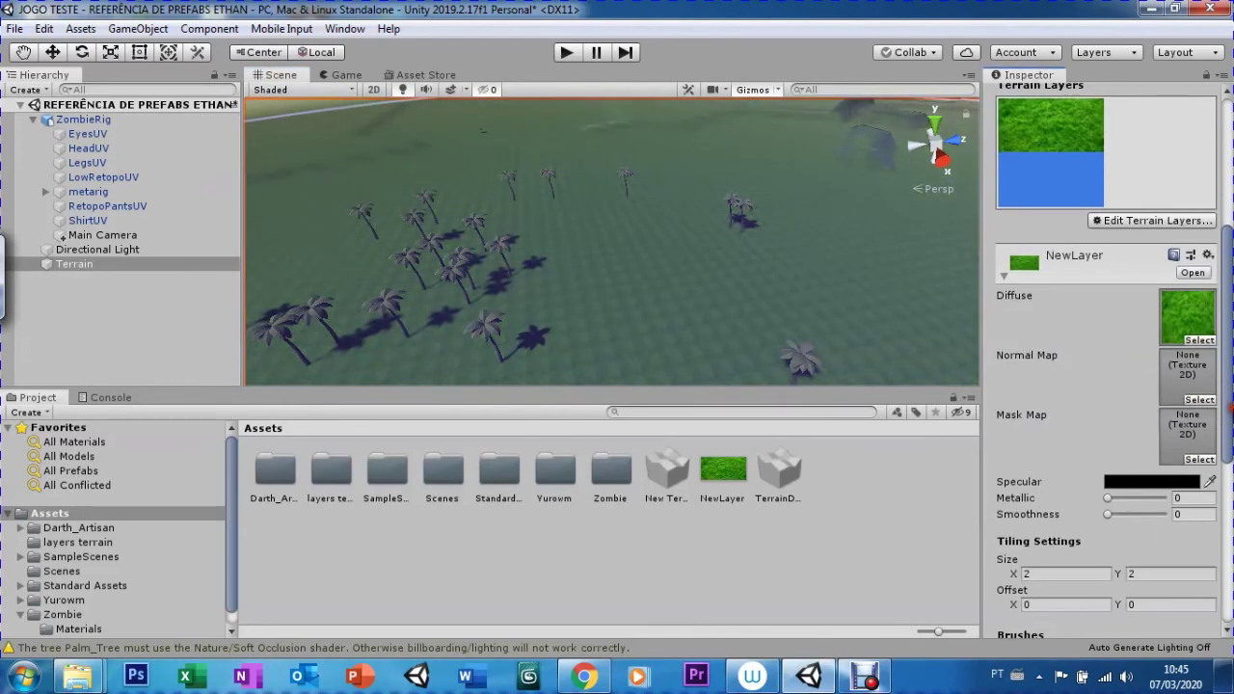
pyautogui.moveTo(1231, 408); pyautogui.dragTo(1231, 439)
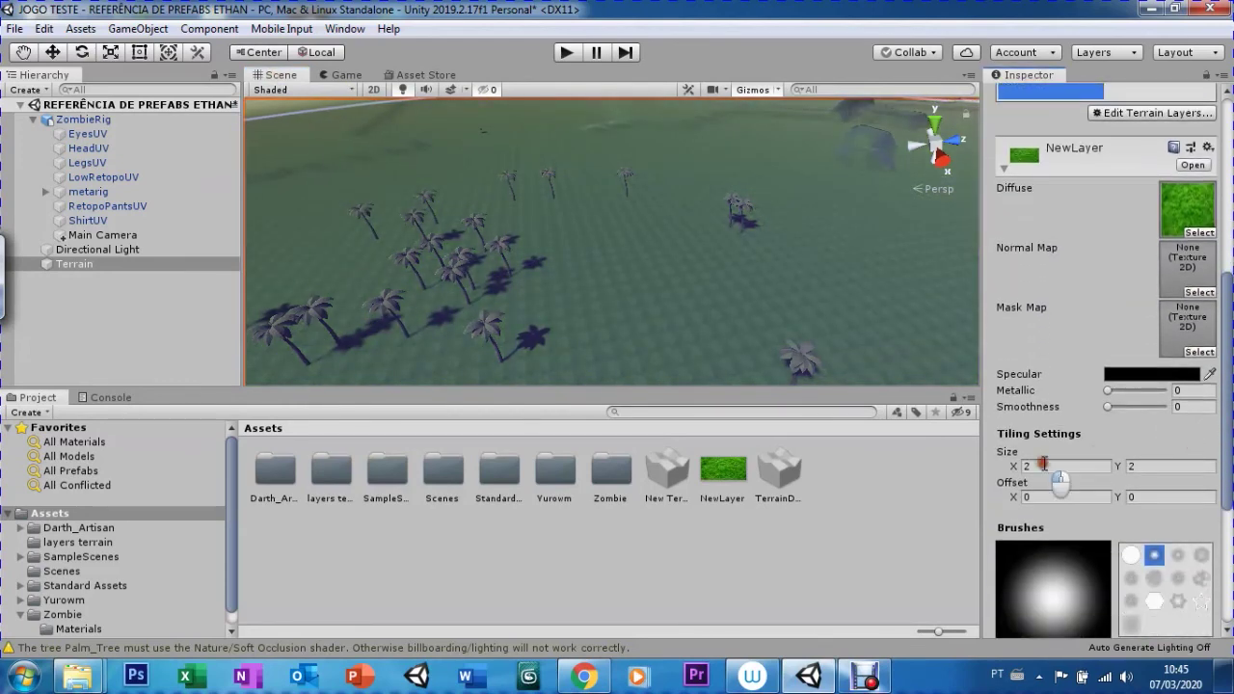
pyautogui.click(1041, 466)
pyautogui.write('3')
pyautogui.press('BackSpace')
pyautogui.write('30')
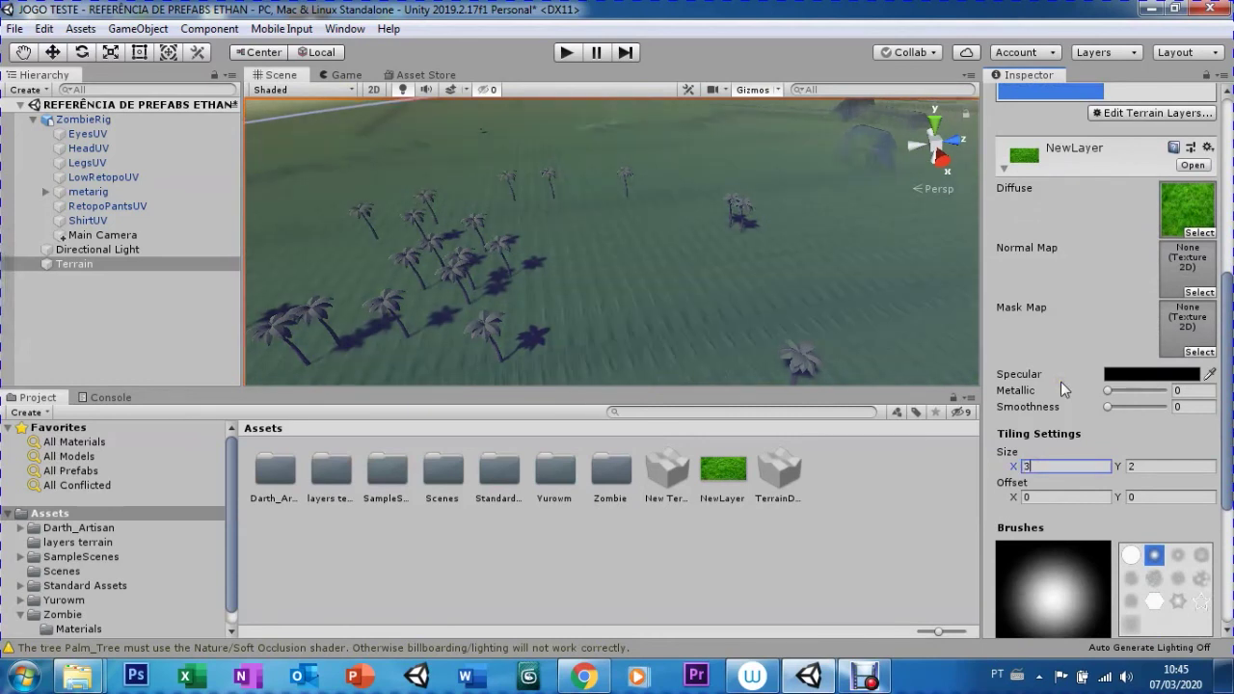
pyautogui.press('Tab')
pyautogui.write('30')
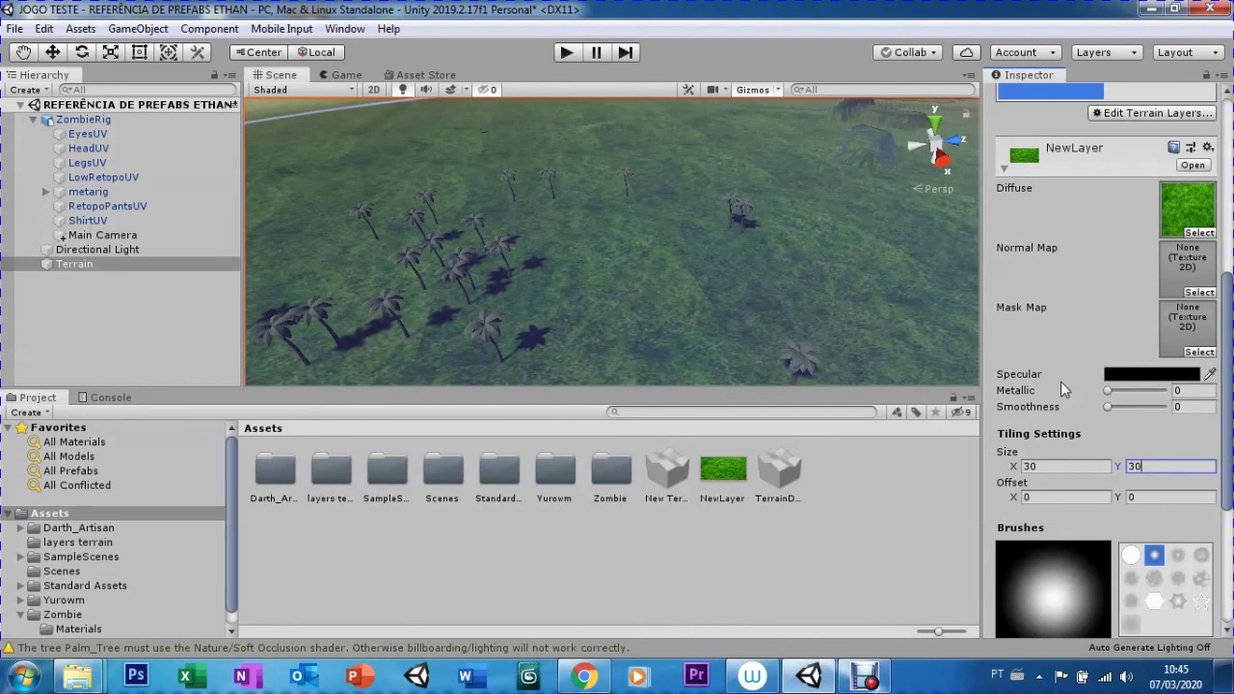
pyautogui.hotkey('shift', 'Tab')
pyautogui.write('300')
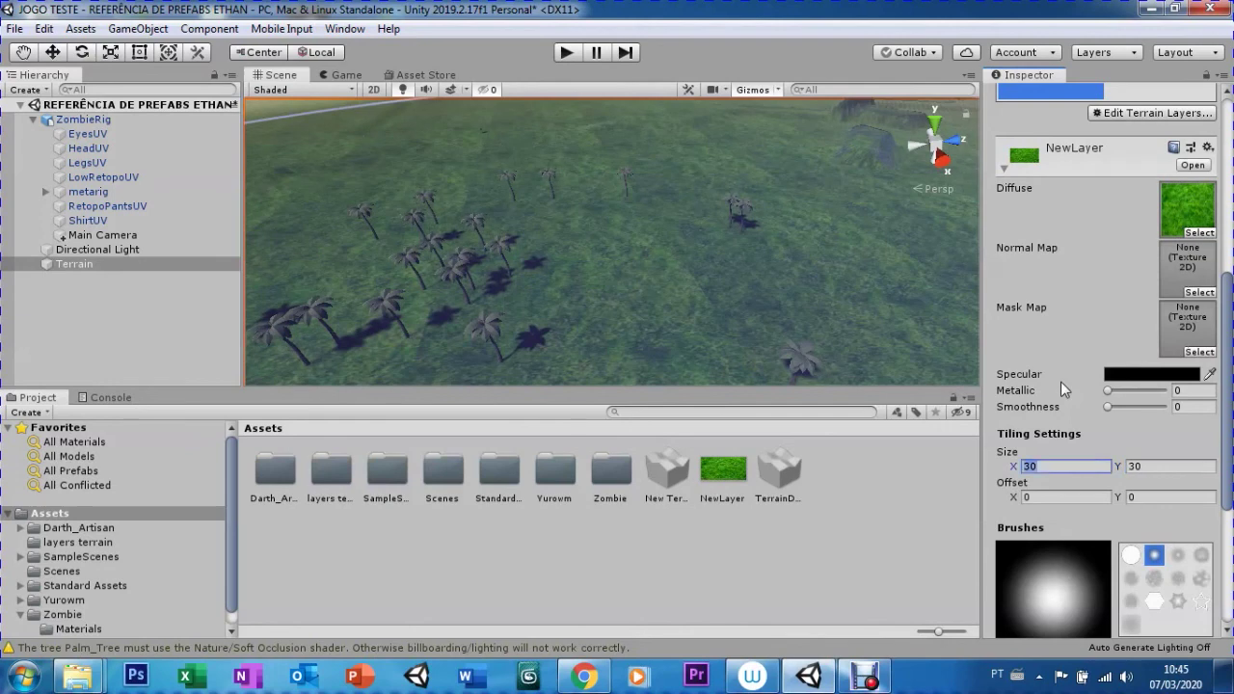
pyautogui.press('Tab')
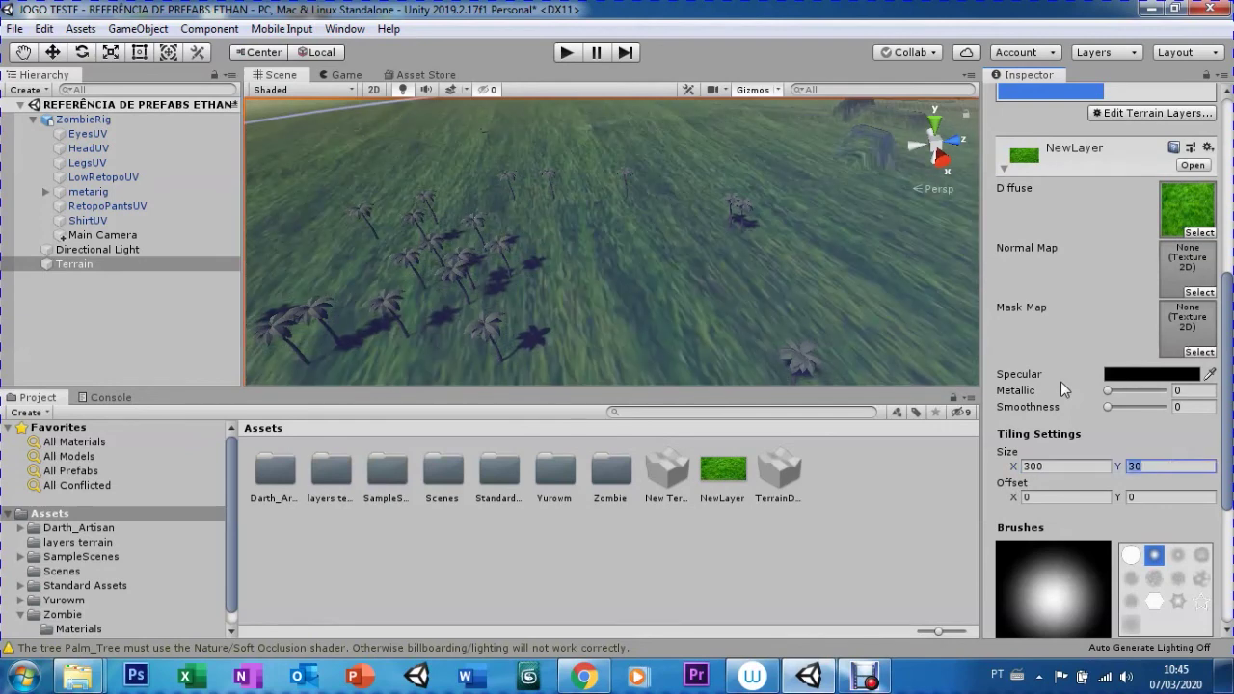
pyautogui.write('300')
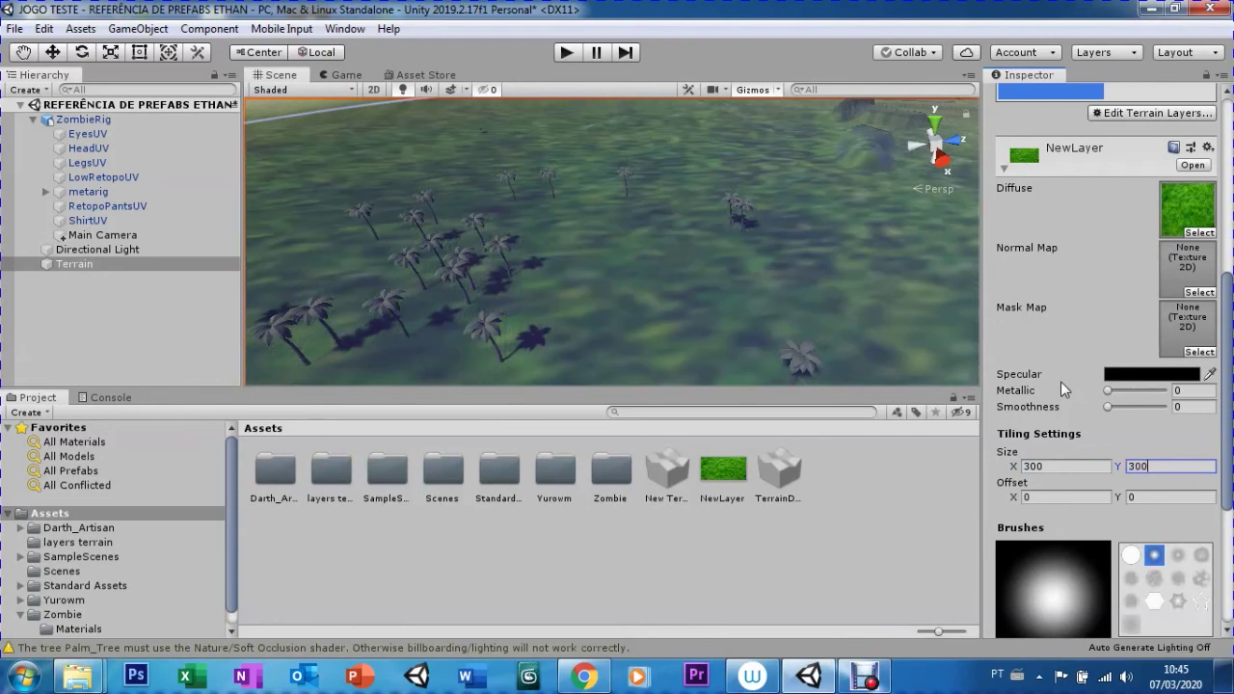
pyautogui.hotkey('shift', 'Tab')
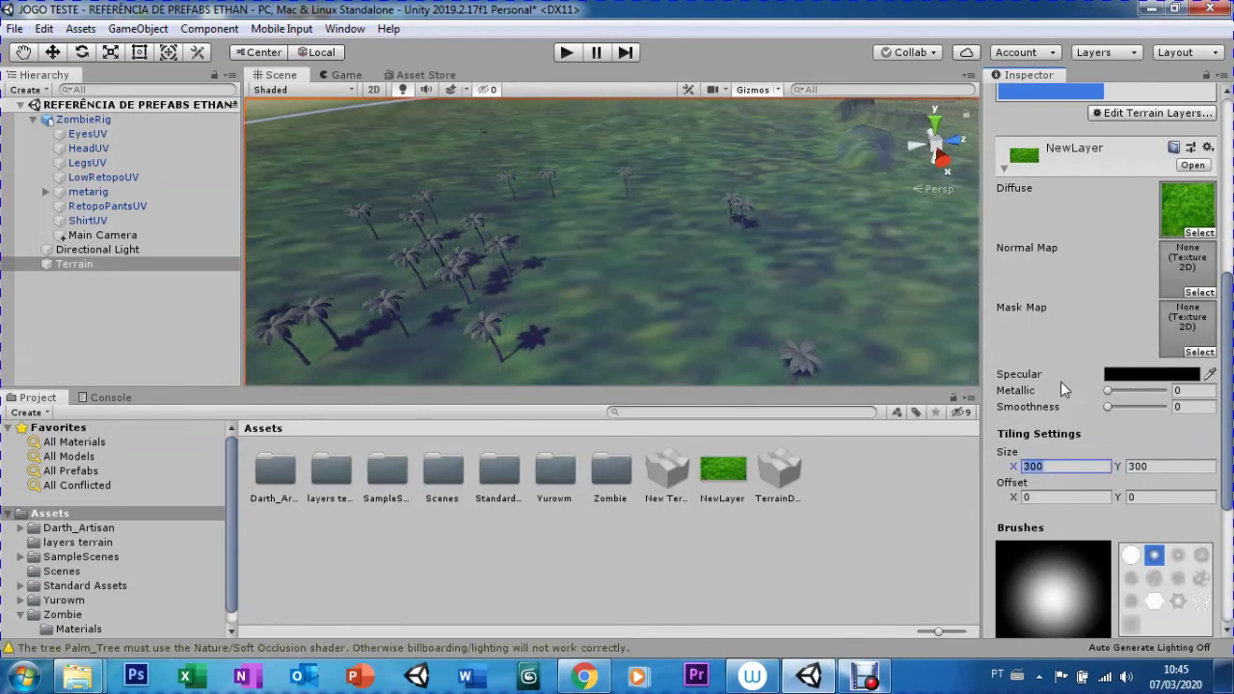
pyautogui.write('100')
pyautogui.press('Tab')
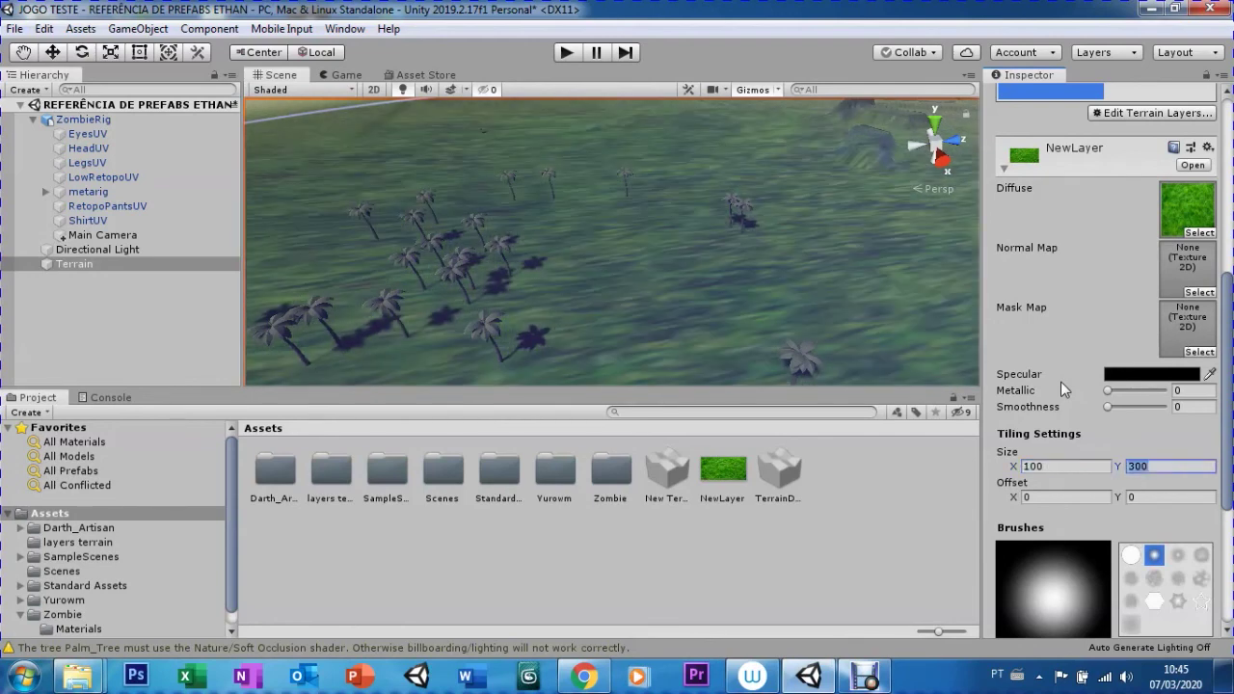
pyautogui.write('100')
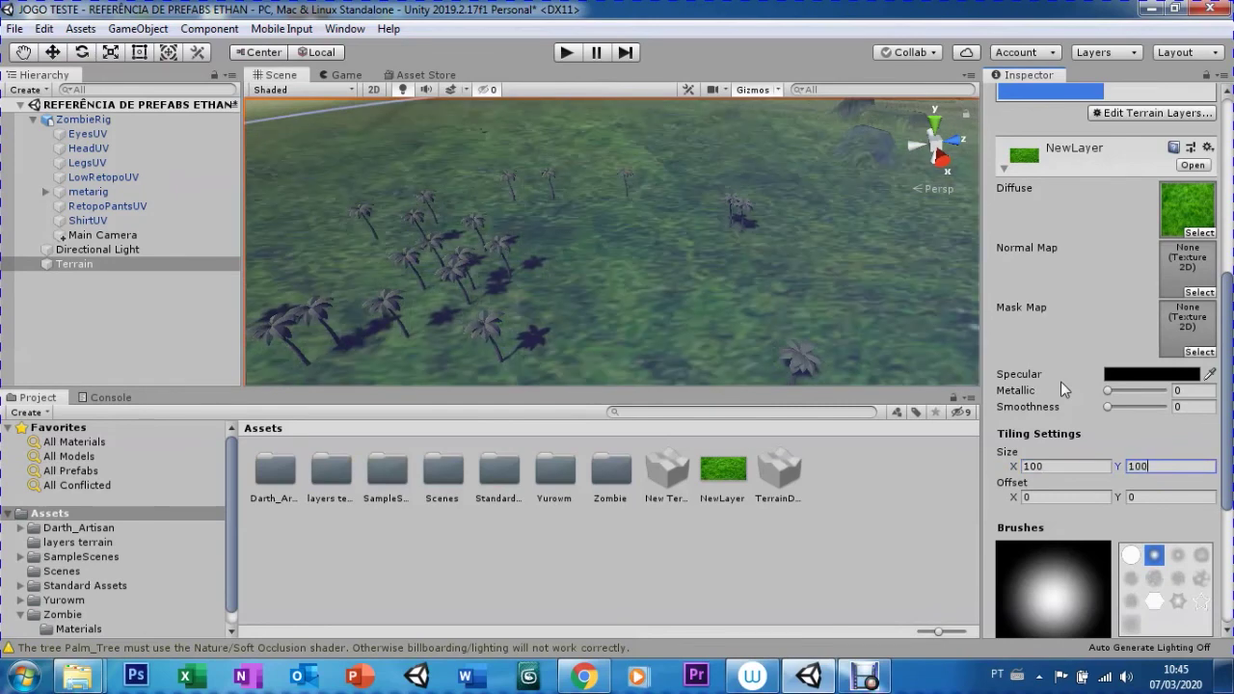
pyautogui.hotkey('shift', 'Tab')
pyautogui.write('40')
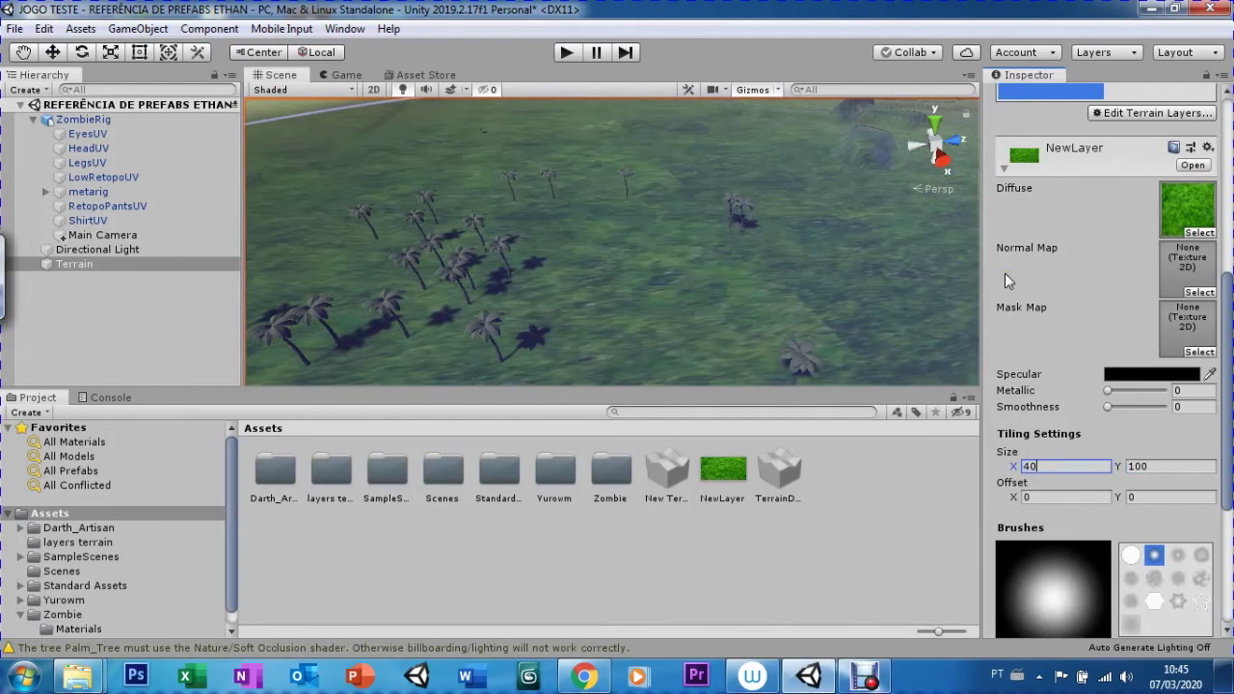
pyautogui.press('Tab')
pyautogui.write('40')
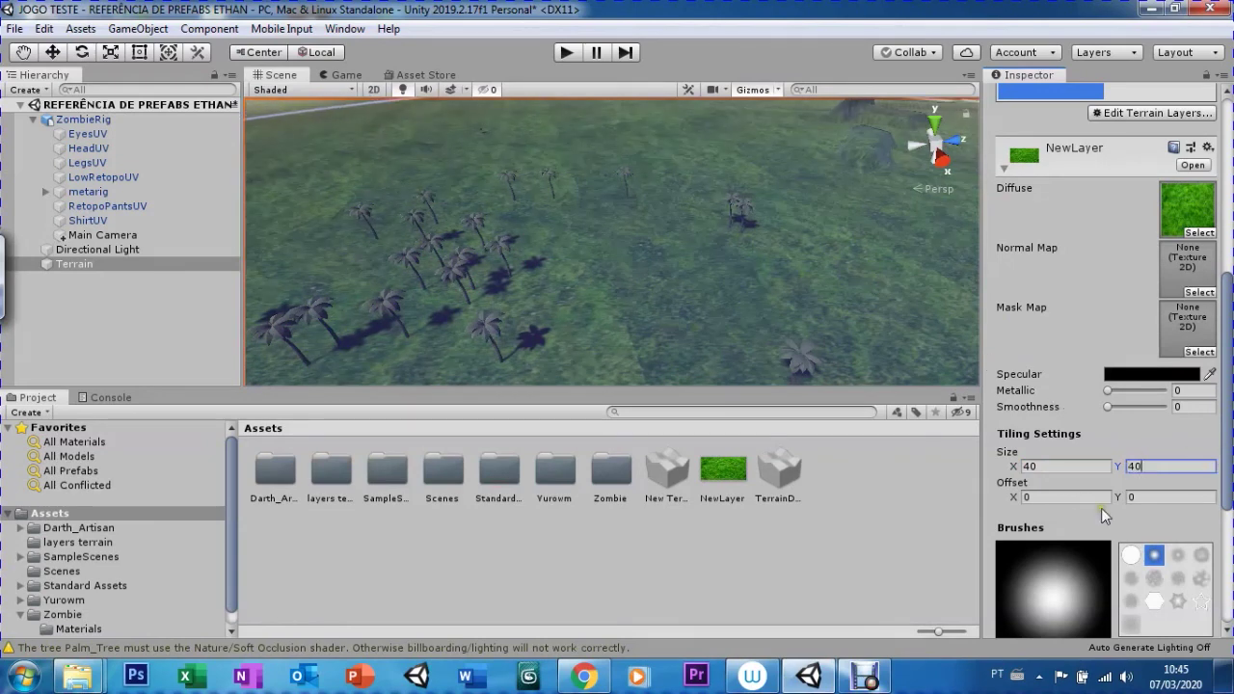
# - Set the grass layer's tiling offset to 50 × 50
pyautogui.click(1044, 497)
pyautogui.write('50')
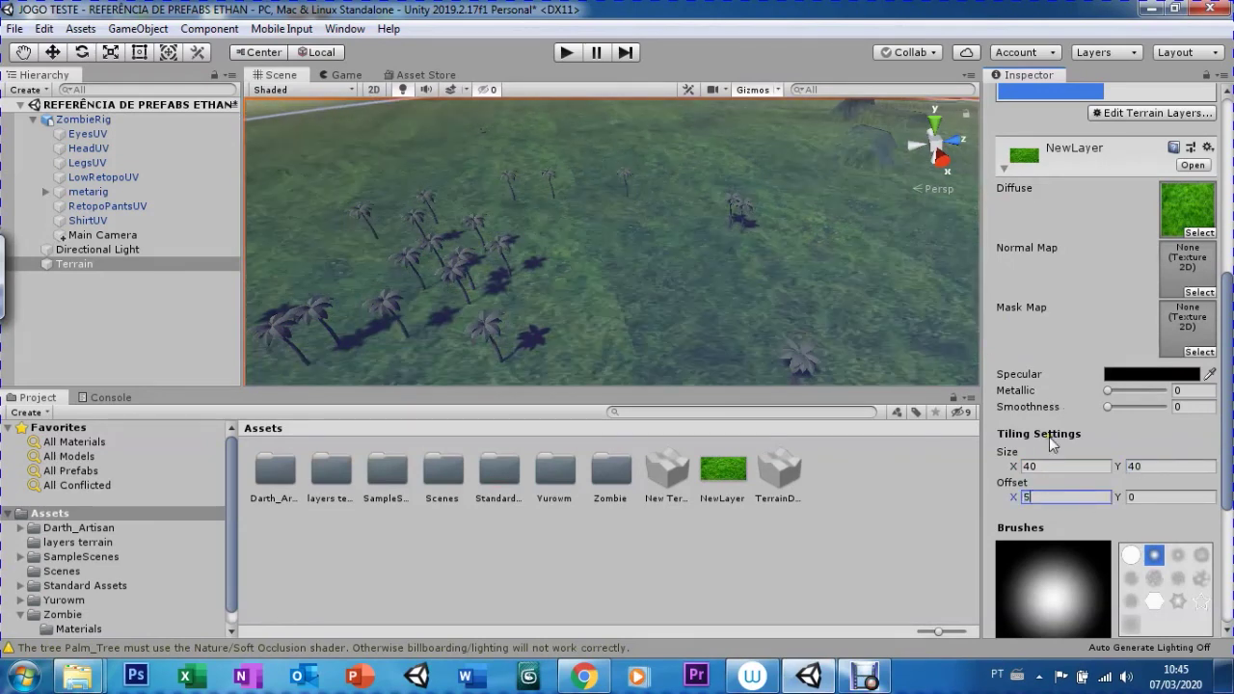
pyautogui.press('Tab')
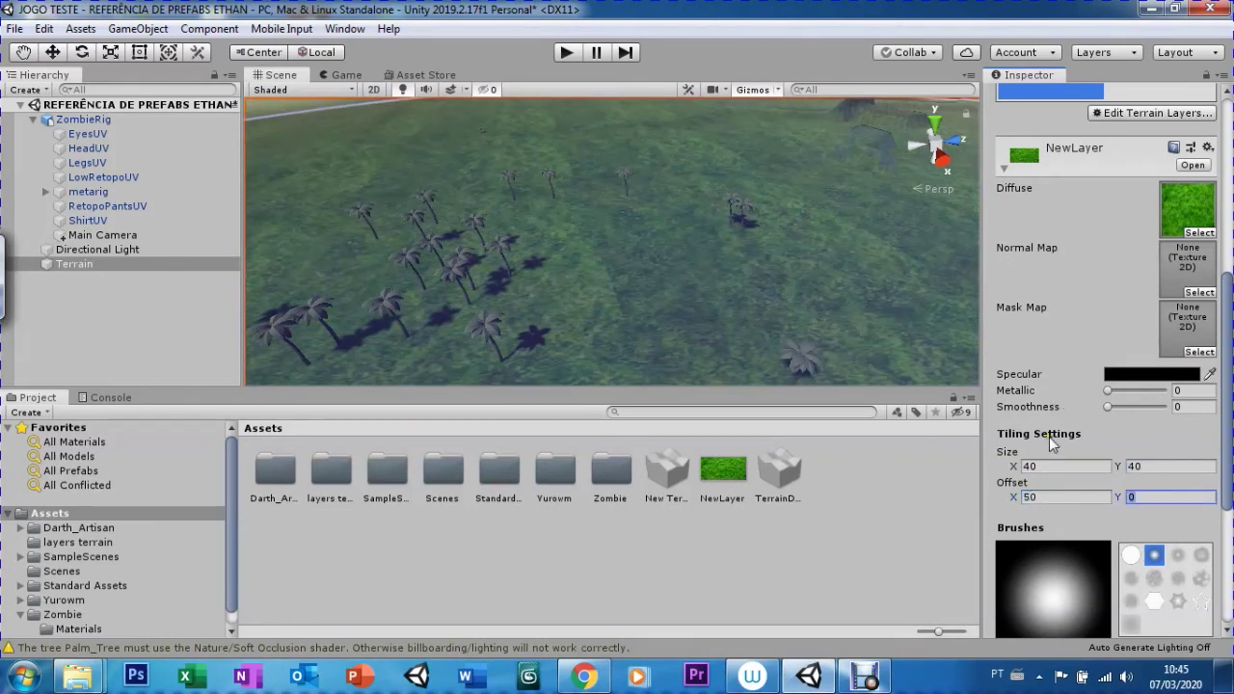
pyautogui.write('50')
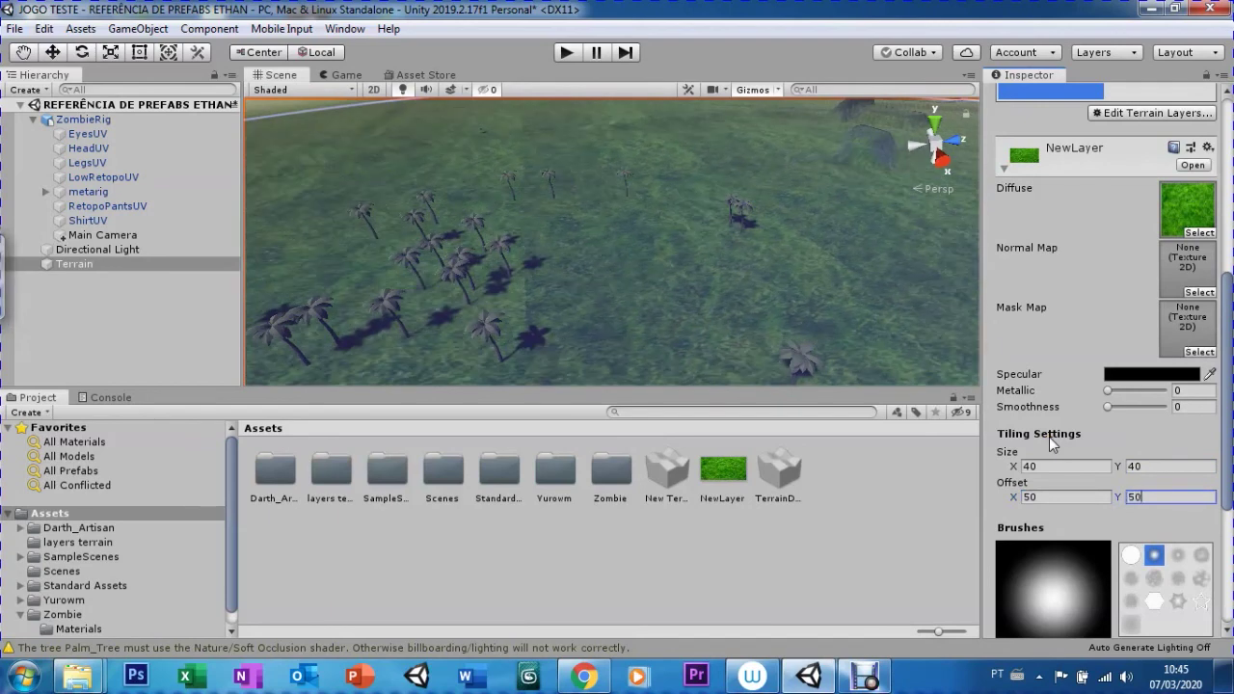
pyautogui.moveTo(1228, 473); pyautogui.dragTo(1230, 579)
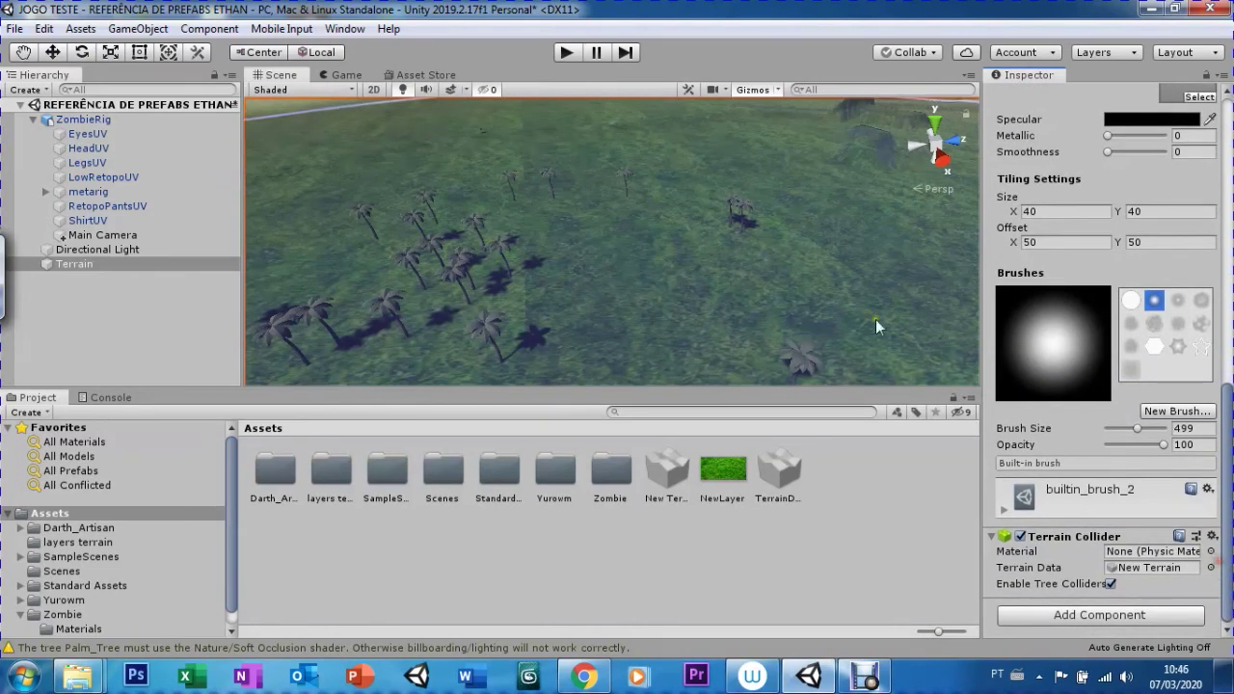
# - Preview the 40 × 40 grass in the Game view, then bring up the textures folder window
pyautogui.click(343, 75)
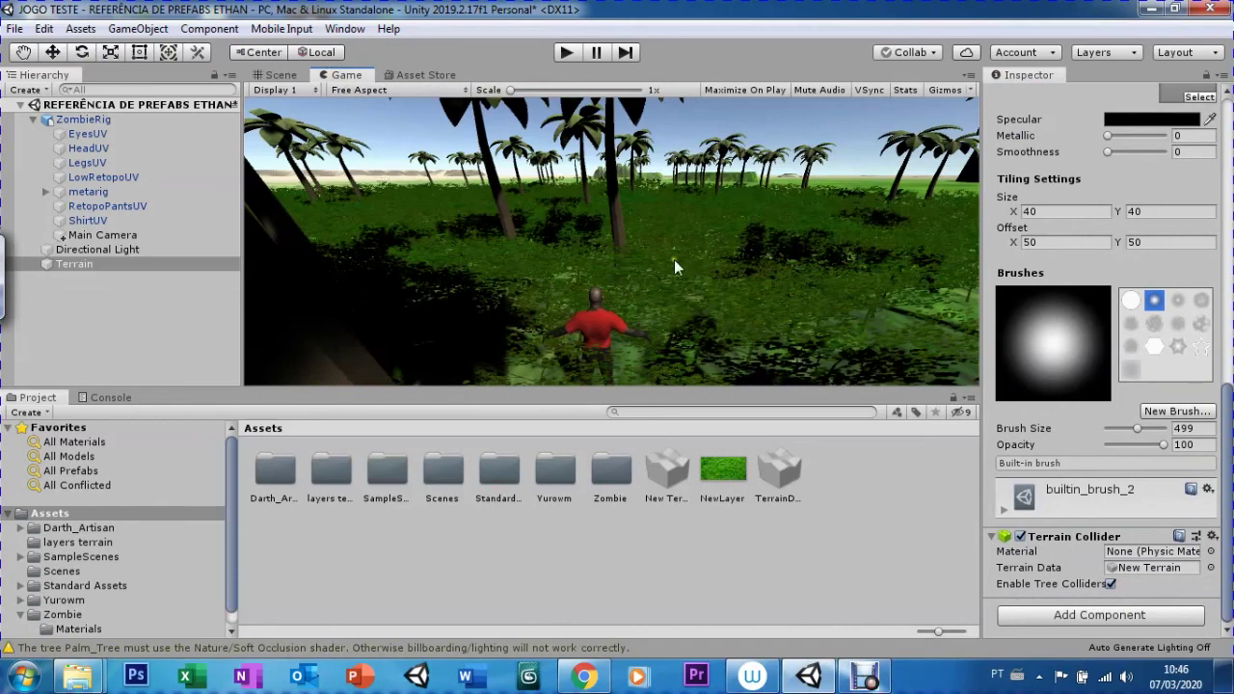
pyautogui.hotkey('ctrl', '1')
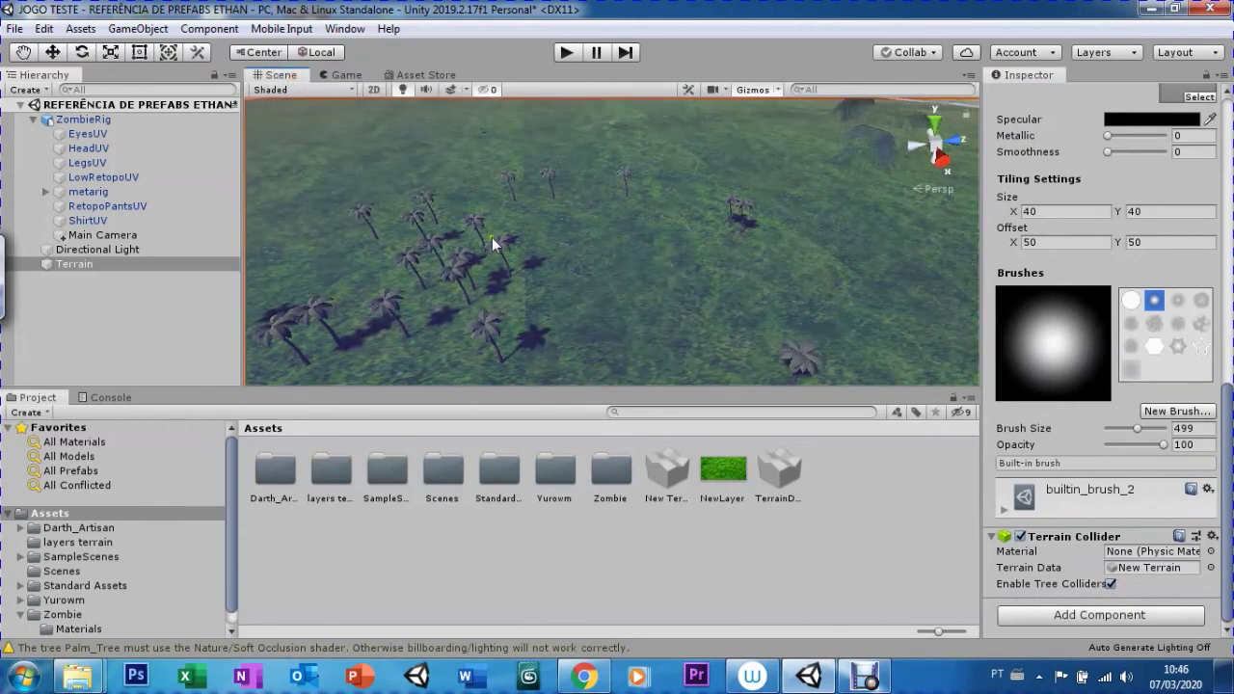
pyautogui.scroll(10, 491, 237)
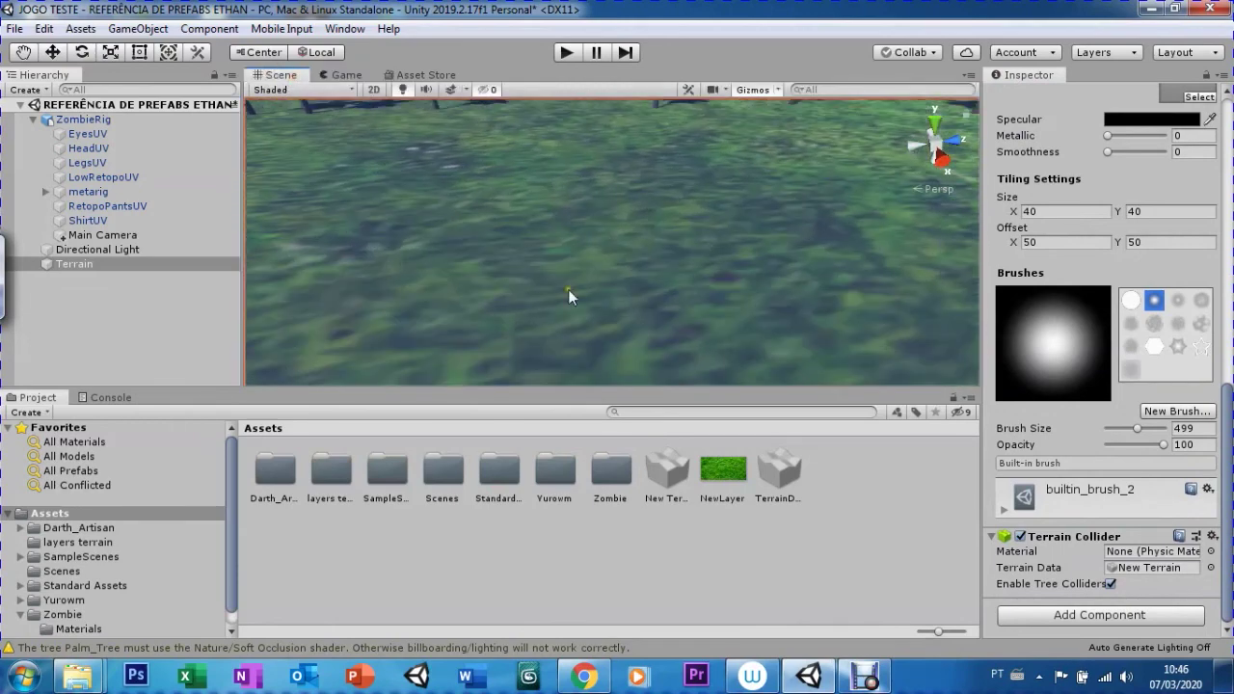
pyautogui.scroll(5, 1214, 282)
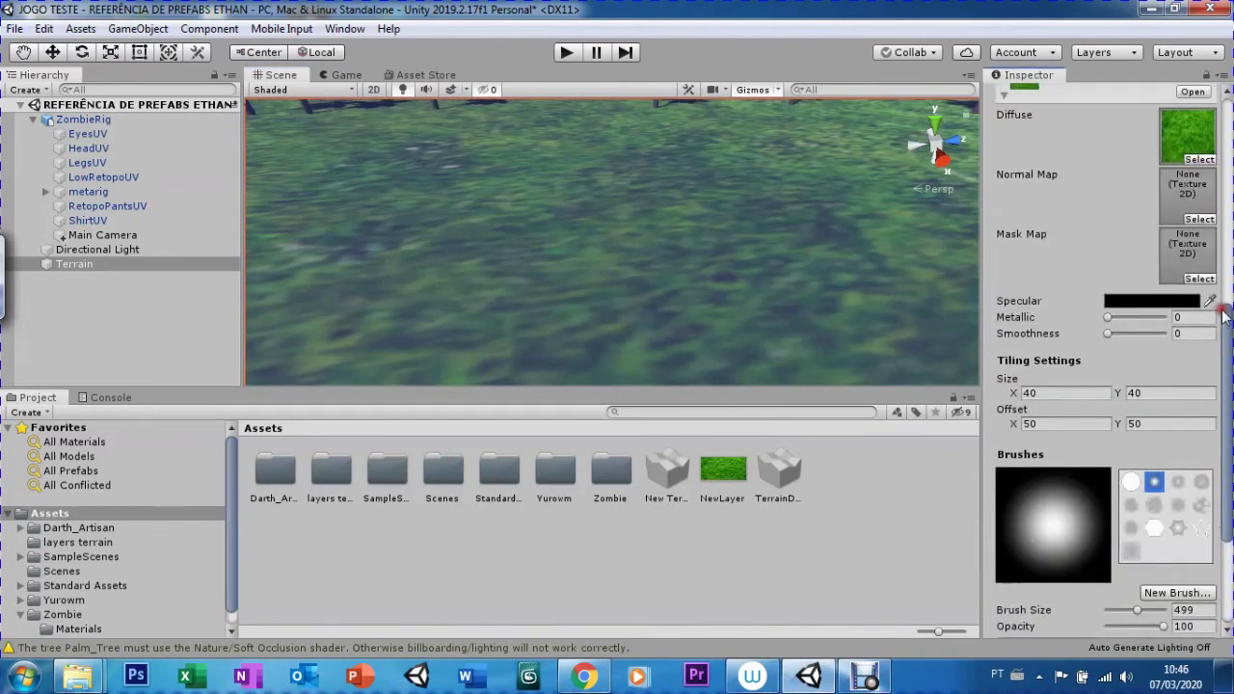
pyautogui.scroll(-1, 1214, 289)
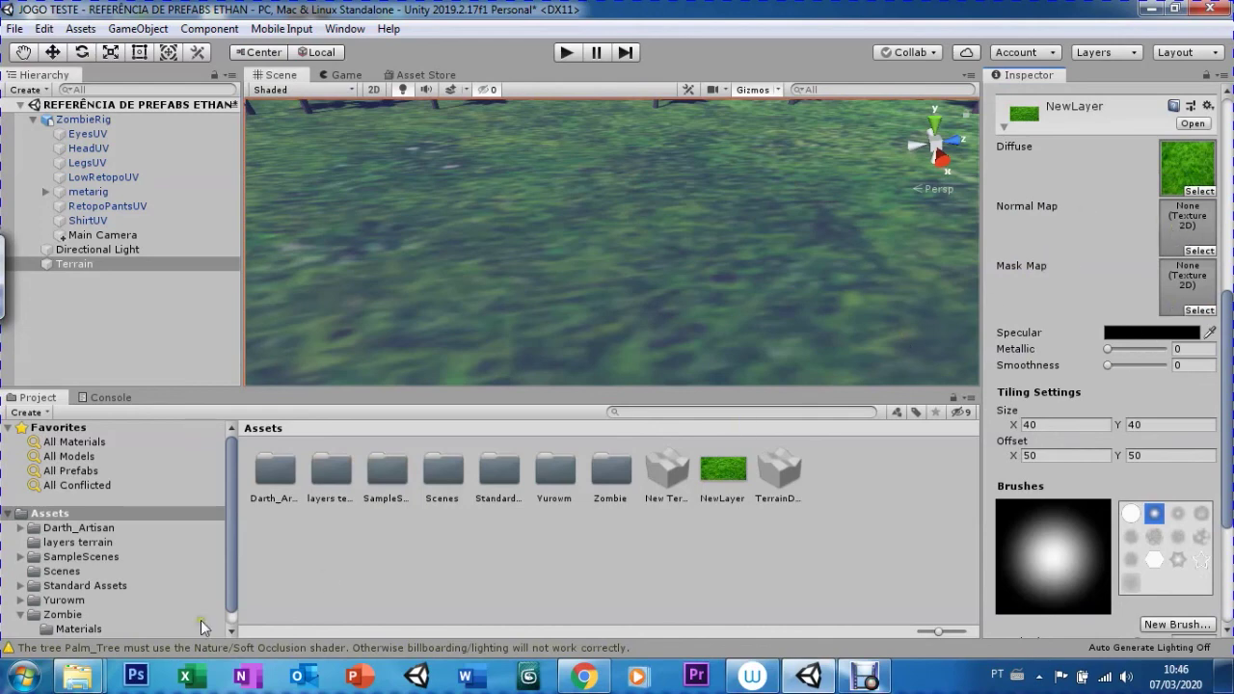
pyautogui.moveTo(85, 687)
pyautogui.click(265, 590)
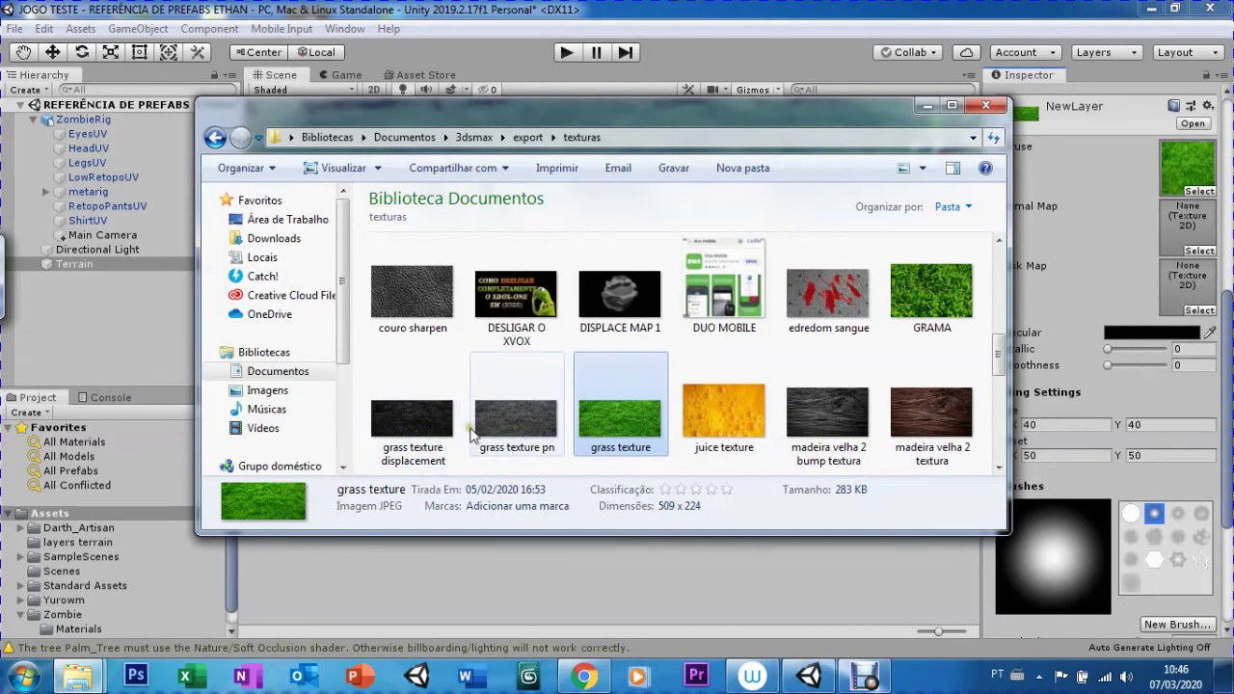
# - Open the layers terrain folder in Unity's Project panel
pyautogui.click(412, 444)
pyautogui.moveTo(412, 448); pyautogui.dragTo(554, 472)
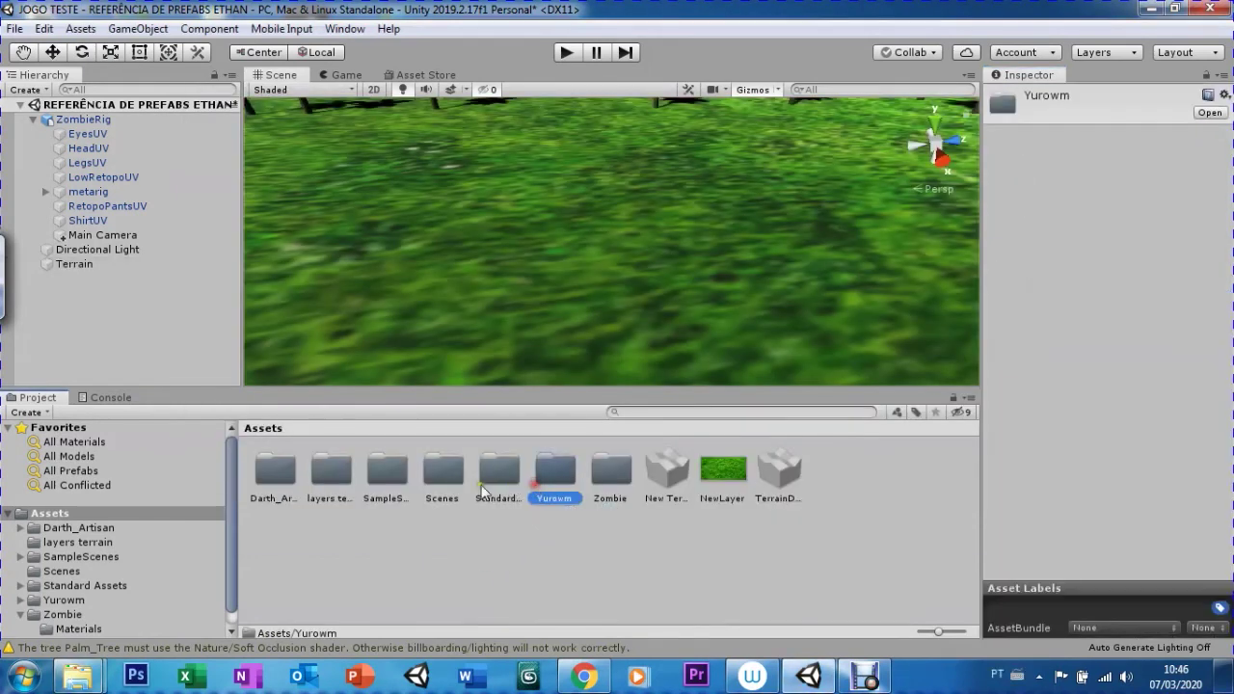
pyautogui.click(441, 477)
pyautogui.doubleClick(331, 478)
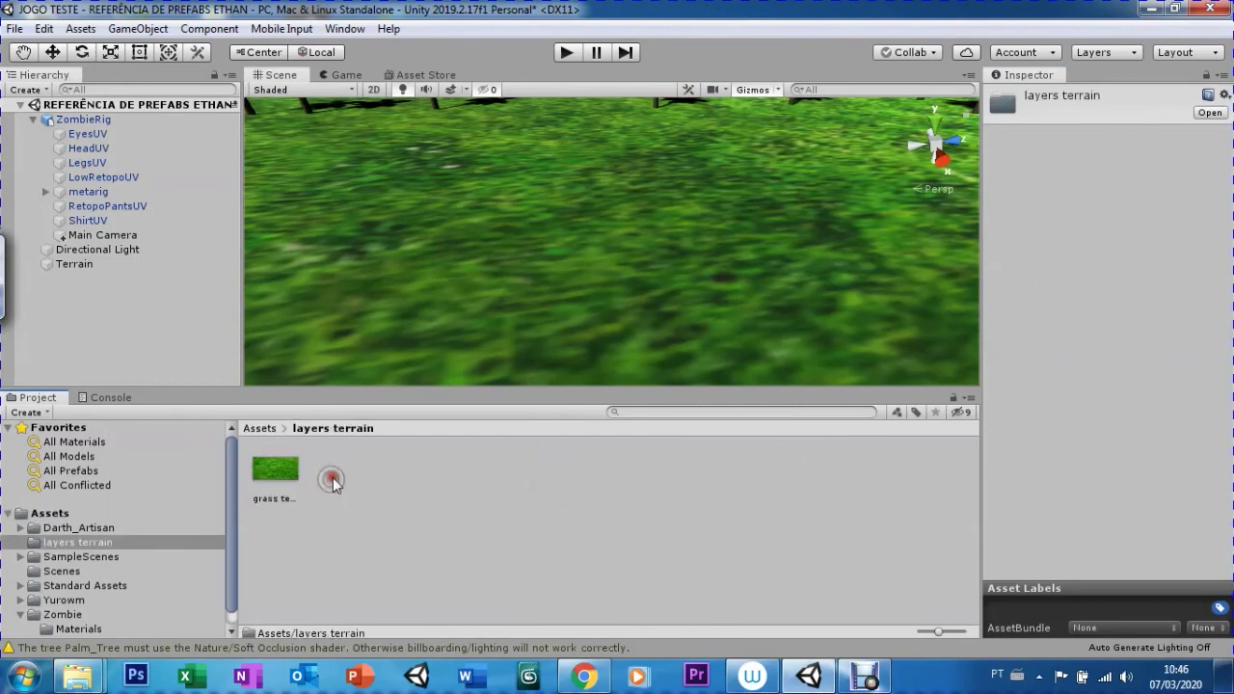
# - Drag grass texture displacement and grass texture pn from Explorer into layers terrain
pyautogui.moveTo(78, 675)
pyautogui.click(318, 569)
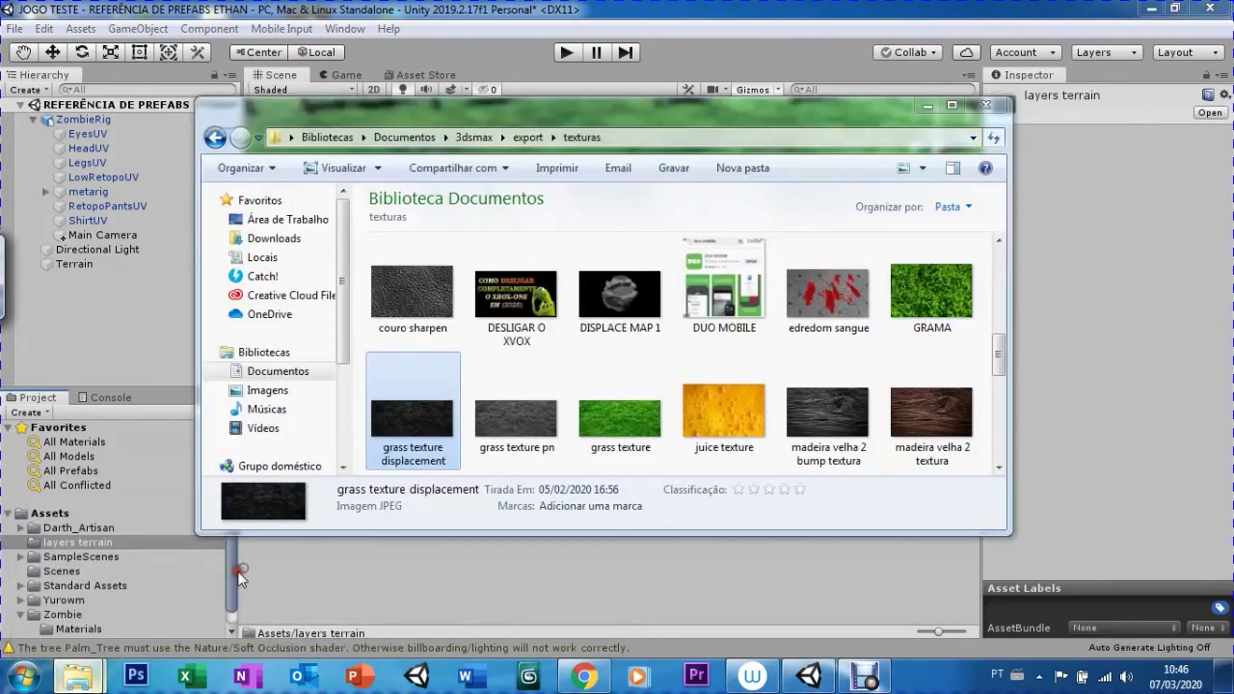
pyautogui.moveTo(424, 420); pyautogui.dragTo(495, 292)
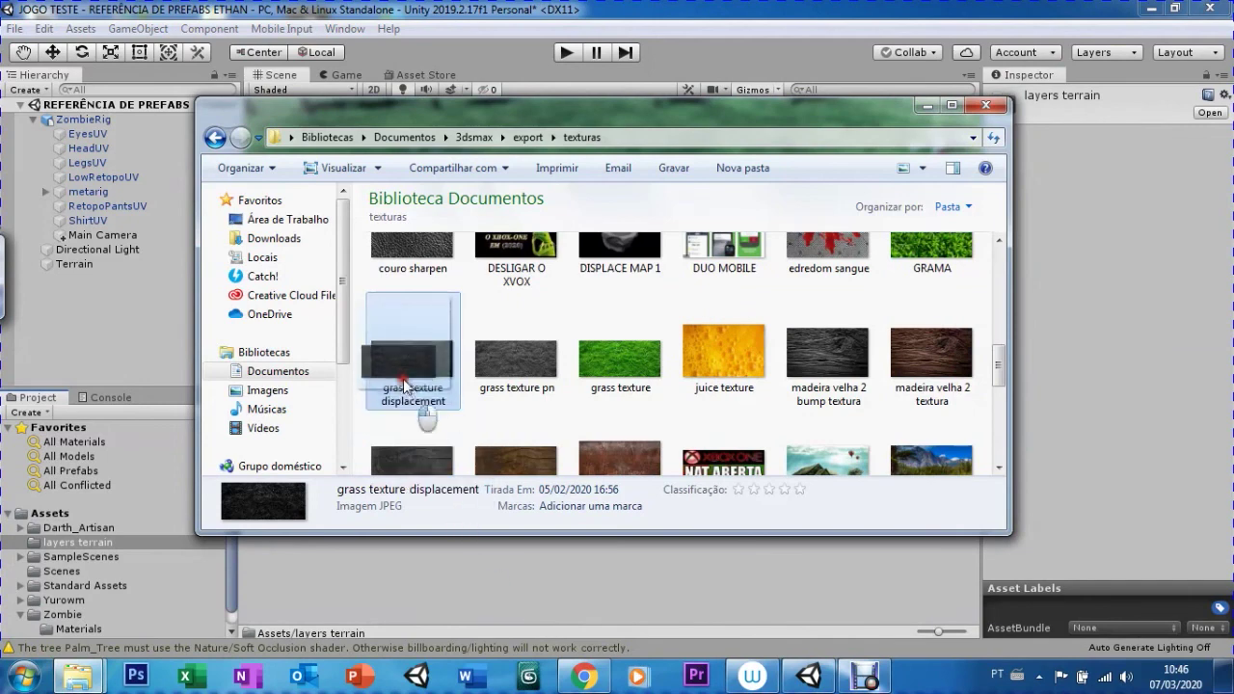
pyautogui.keyDown('ctrl'); pyautogui.click(515, 358); pyautogui.keyUp('ctrl')
pyautogui.moveTo(399, 353)
pyautogui.mouseDown()
pyautogui.moveTo(450, 482)
pyautogui.moveTo(453, 567)
pyautogui.mouseUp()
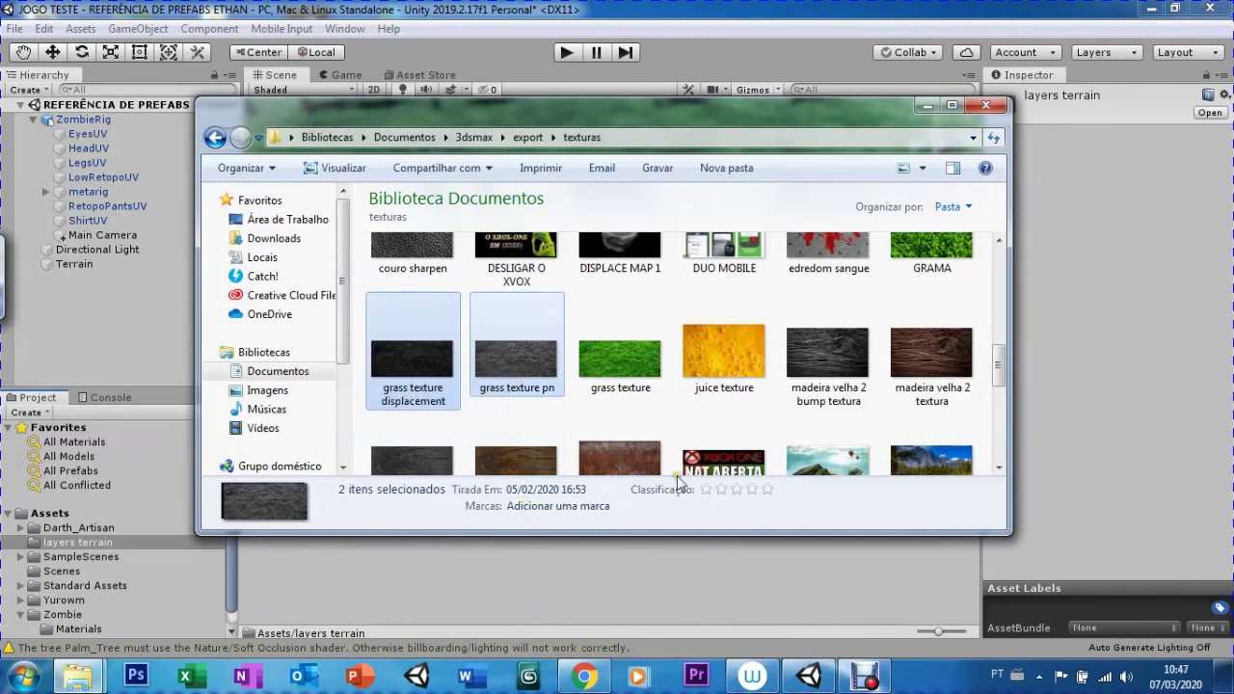
pyautogui.click(789, 619)
pyautogui.click(753, 595)
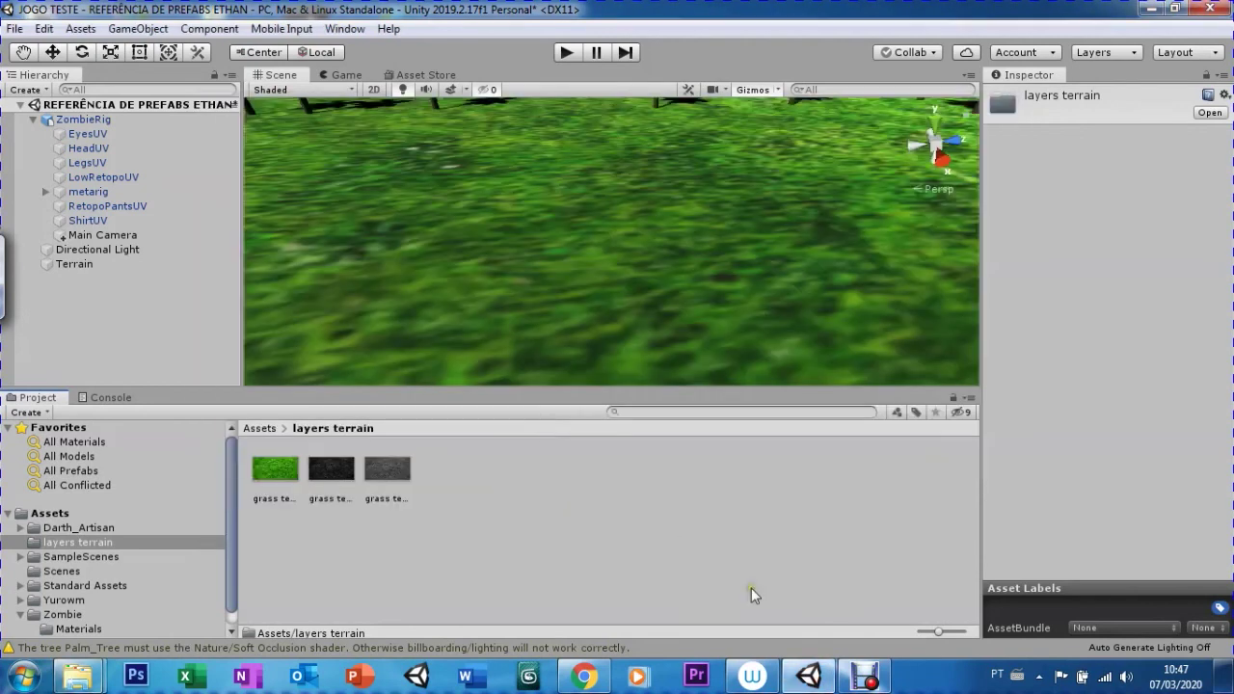
# - Assign grass texture displacement as the grass layer's normal map
pyautogui.click(836, 178)
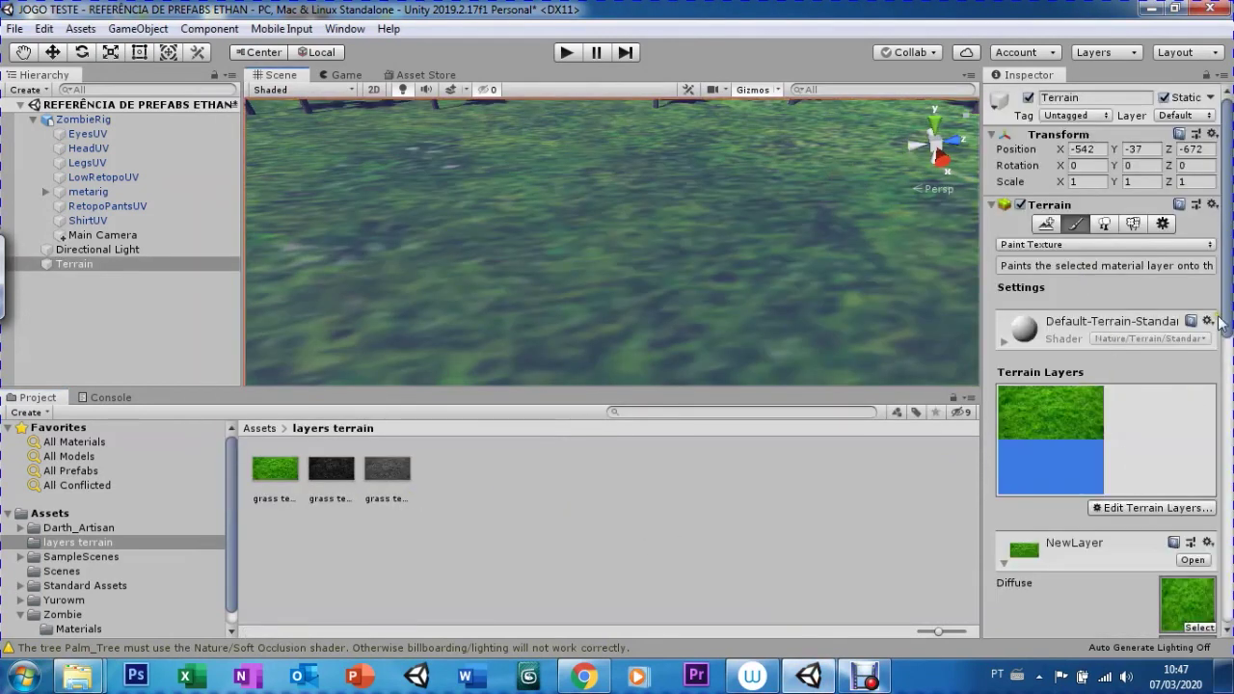
pyautogui.moveTo(1228, 300); pyautogui.dragTo(1227, 424)
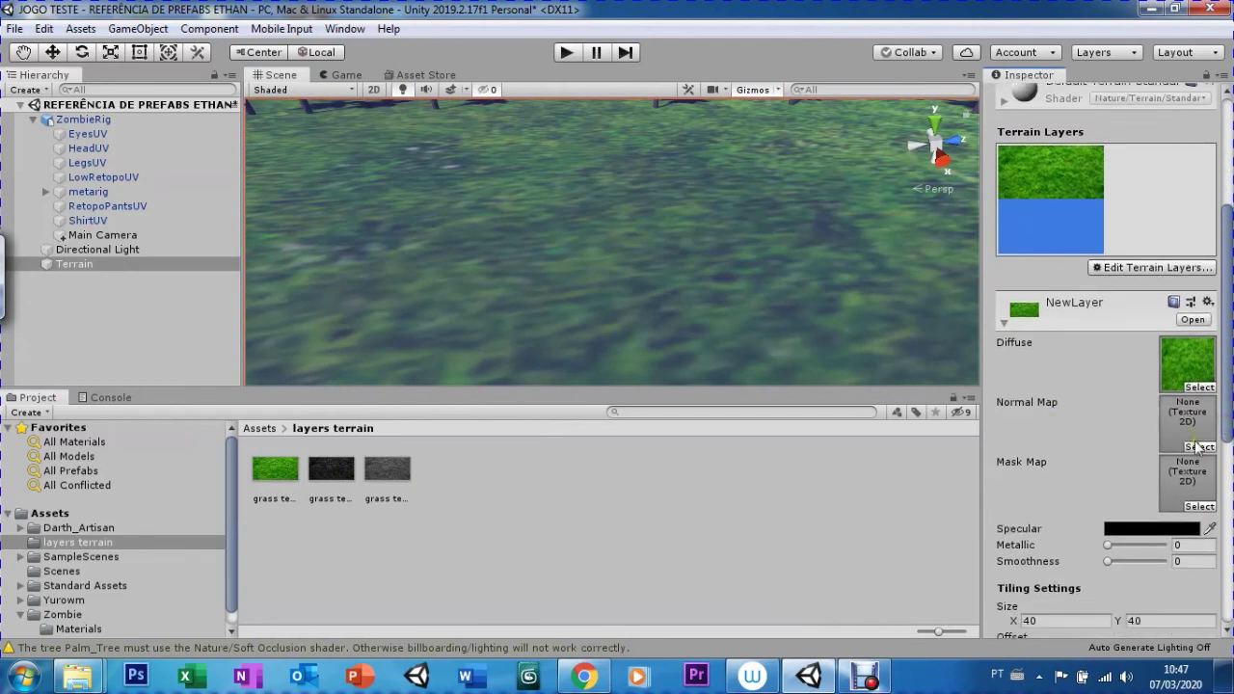
pyautogui.click(1199, 447)
pyautogui.write('grass')
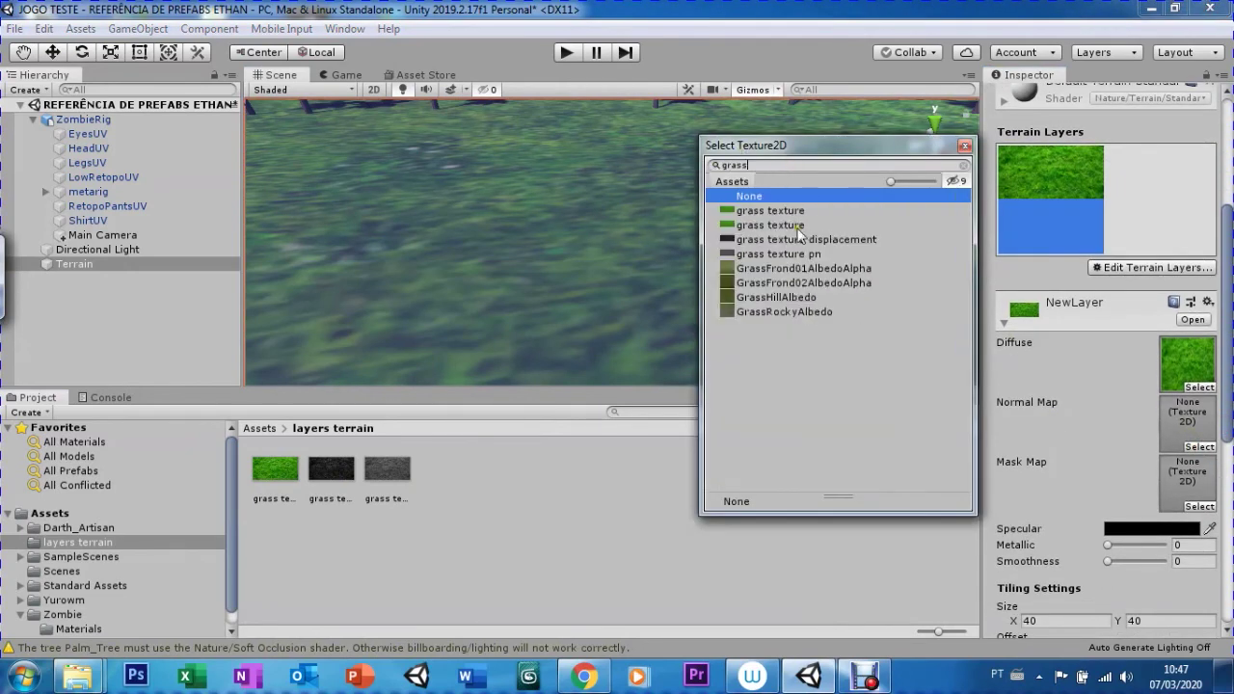
pyautogui.click(729, 241)
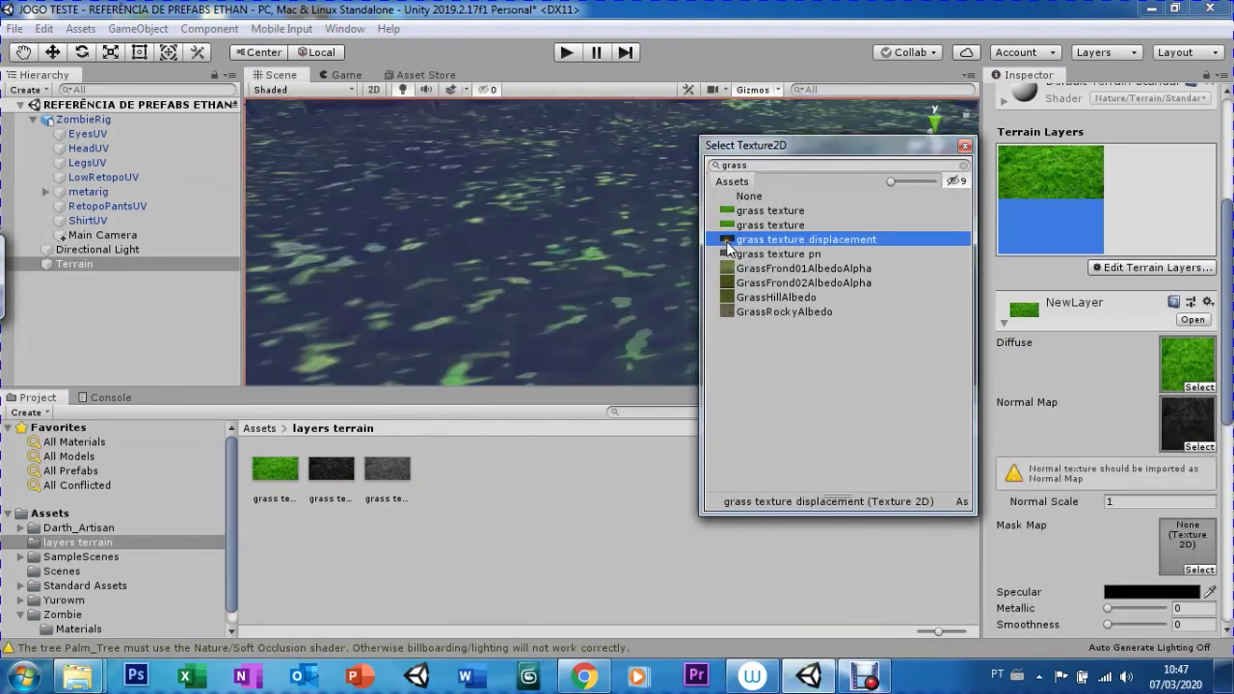
pyautogui.doubleClick(727, 241)
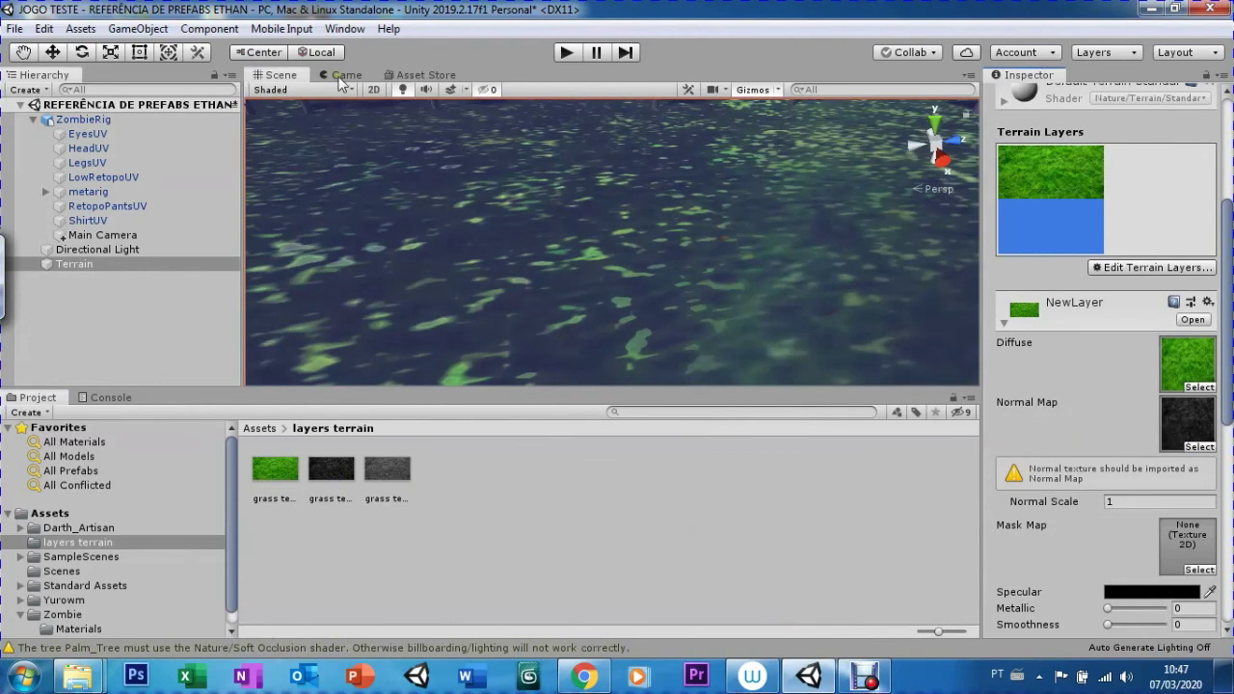
# - Check the bumpier grass in the Game view, then around the palms and zombie in Scene
pyautogui.click(343, 75)
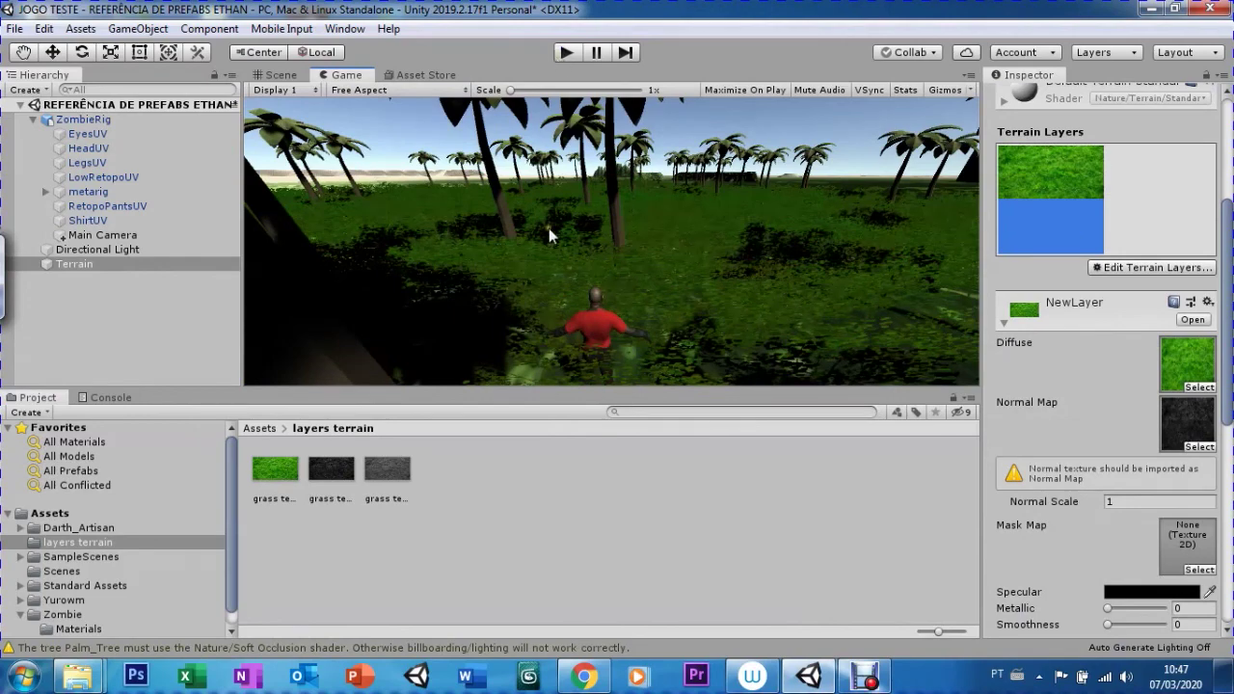
pyautogui.click(280, 75)
pyautogui.moveTo(623, 292); pyautogui.dragTo(536, 147, button='right')
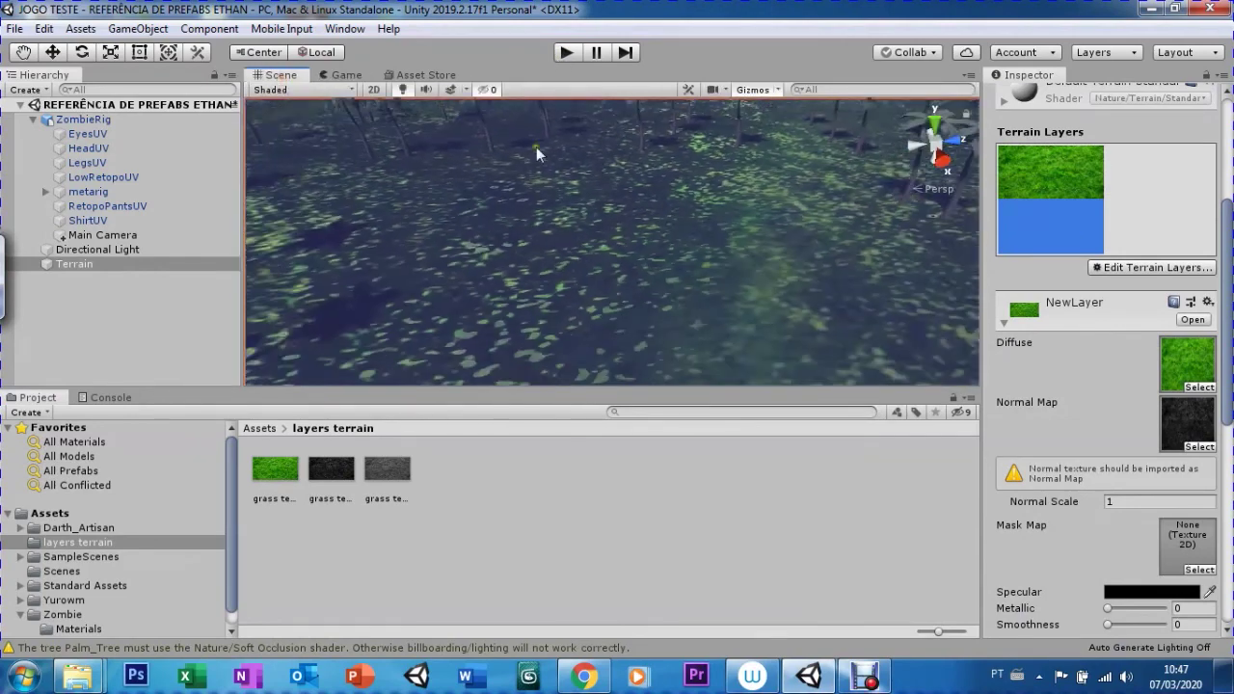
pyautogui.scroll(3, 631, 277)
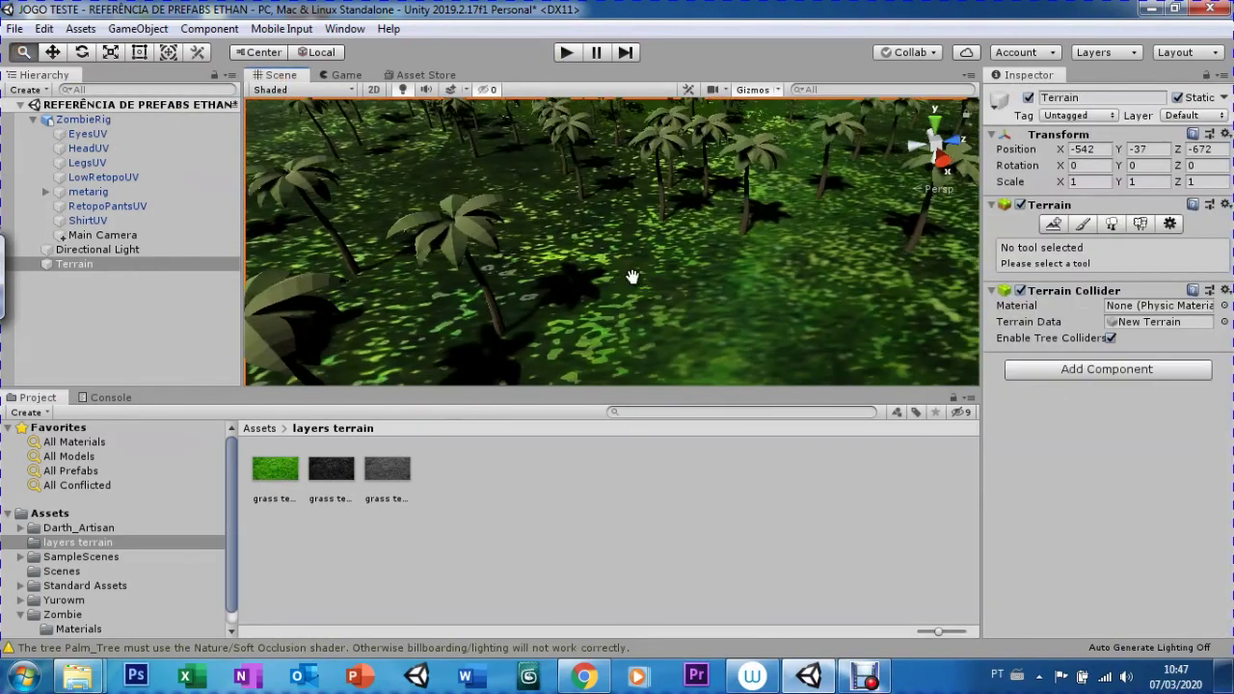
pyautogui.scroll(3, 562, 295)
pyautogui.scroll(-5, 565, 267)
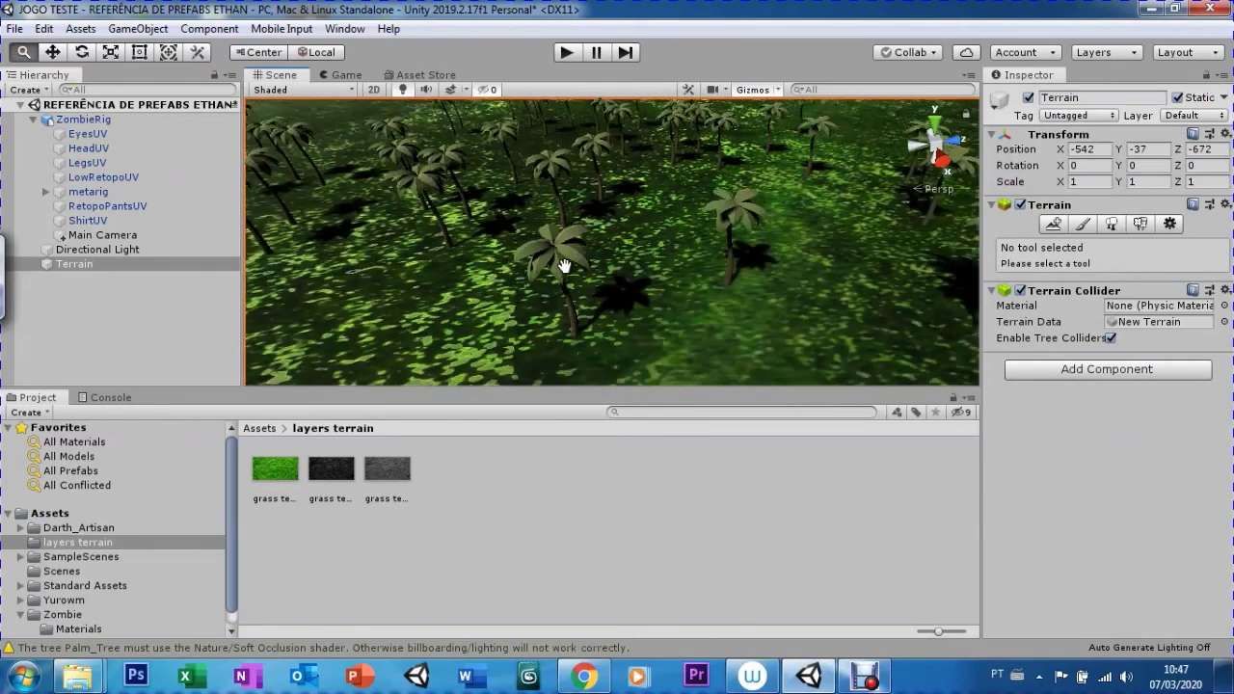
pyautogui.scroll(-5, 578, 283)
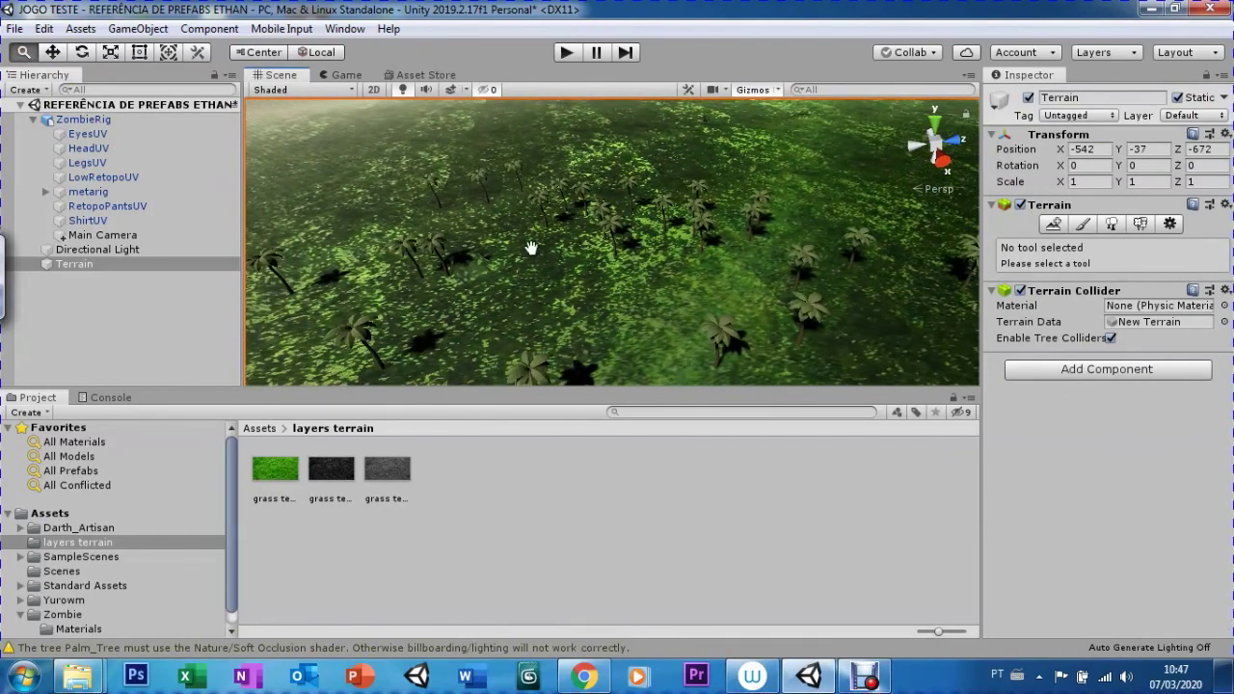
pyautogui.scroll(3, 517, 228)
pyautogui.scroll(3, 515, 229)
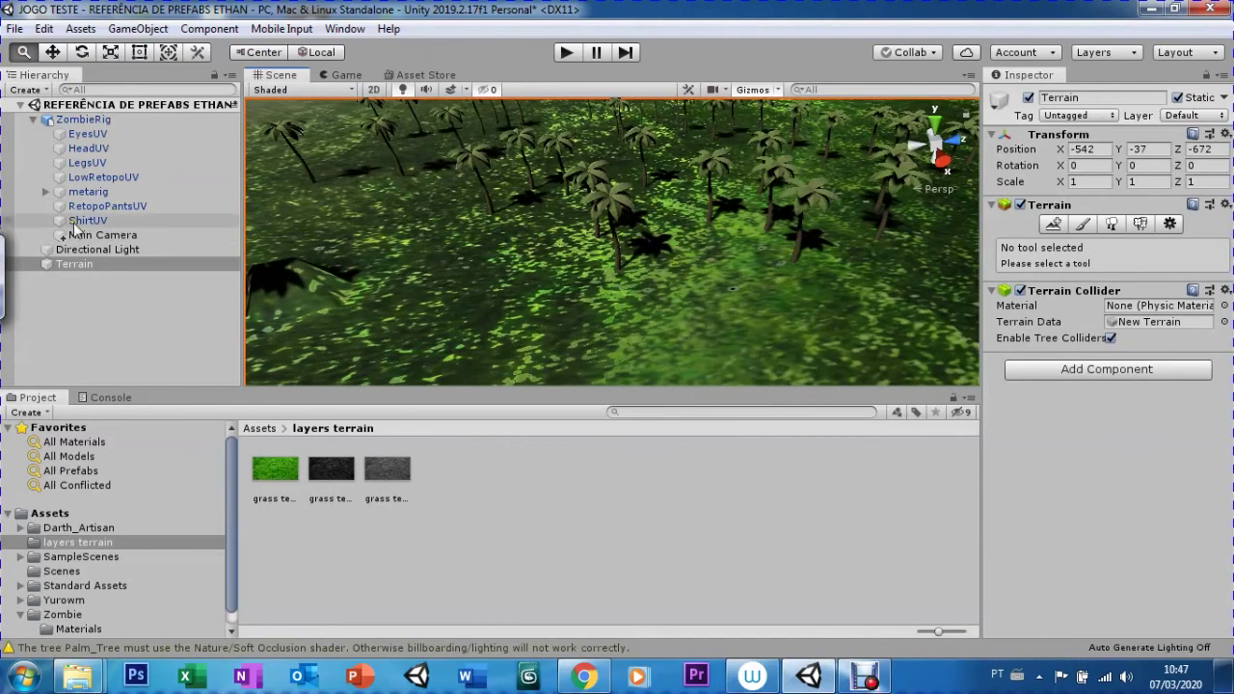
pyautogui.doubleClick(83, 119)
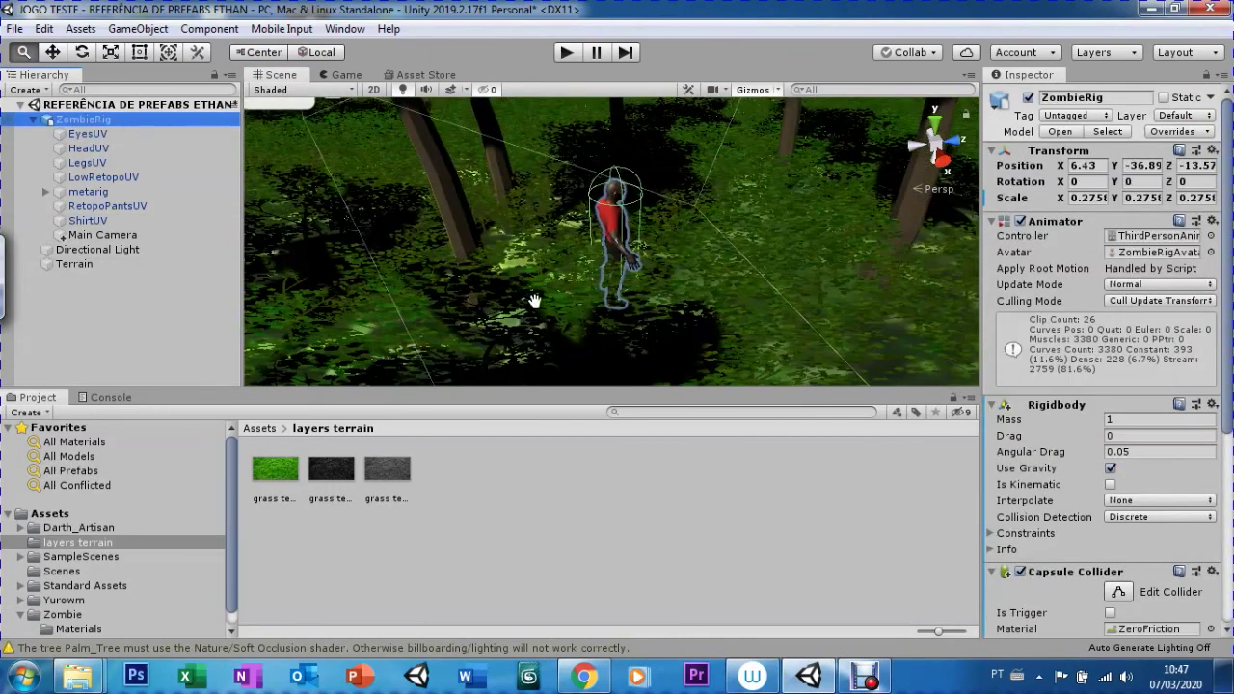
pyautogui.moveTo(530, 289); pyautogui.dragTo(655, 250, button='right')
pyautogui.scroll(3, 675, 241)
pyautogui.scroll(3, 709, 246)
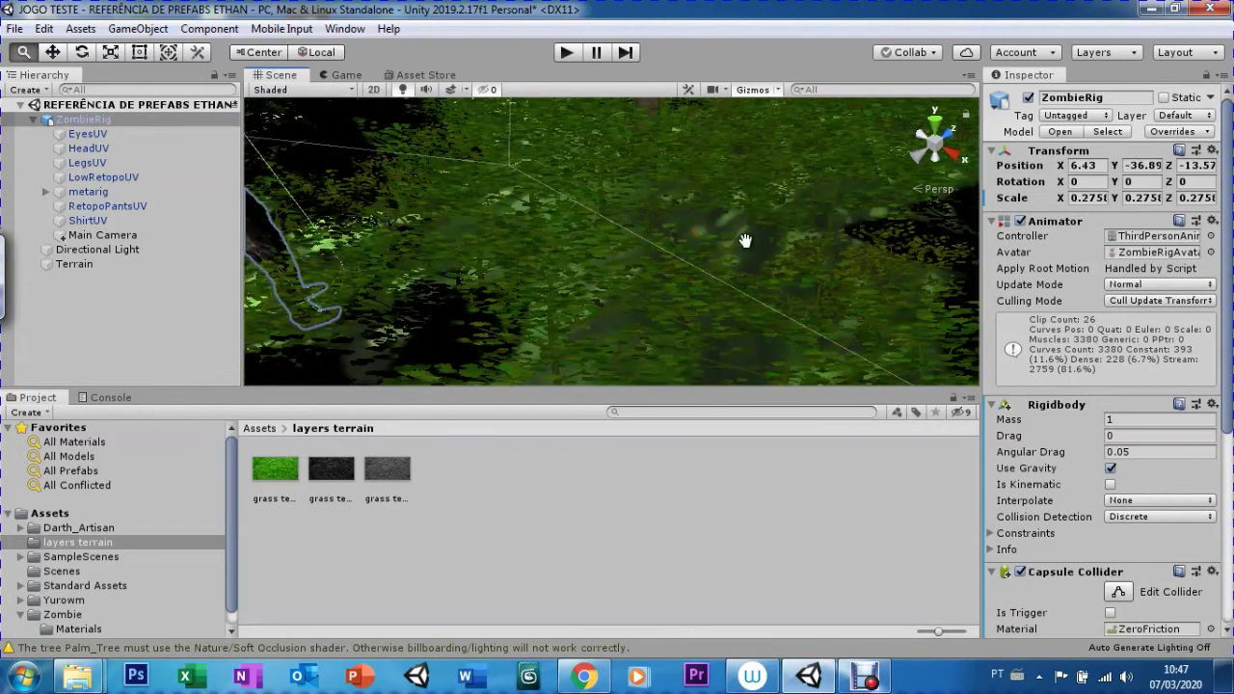
pyautogui.scroll(-1, 745, 240)
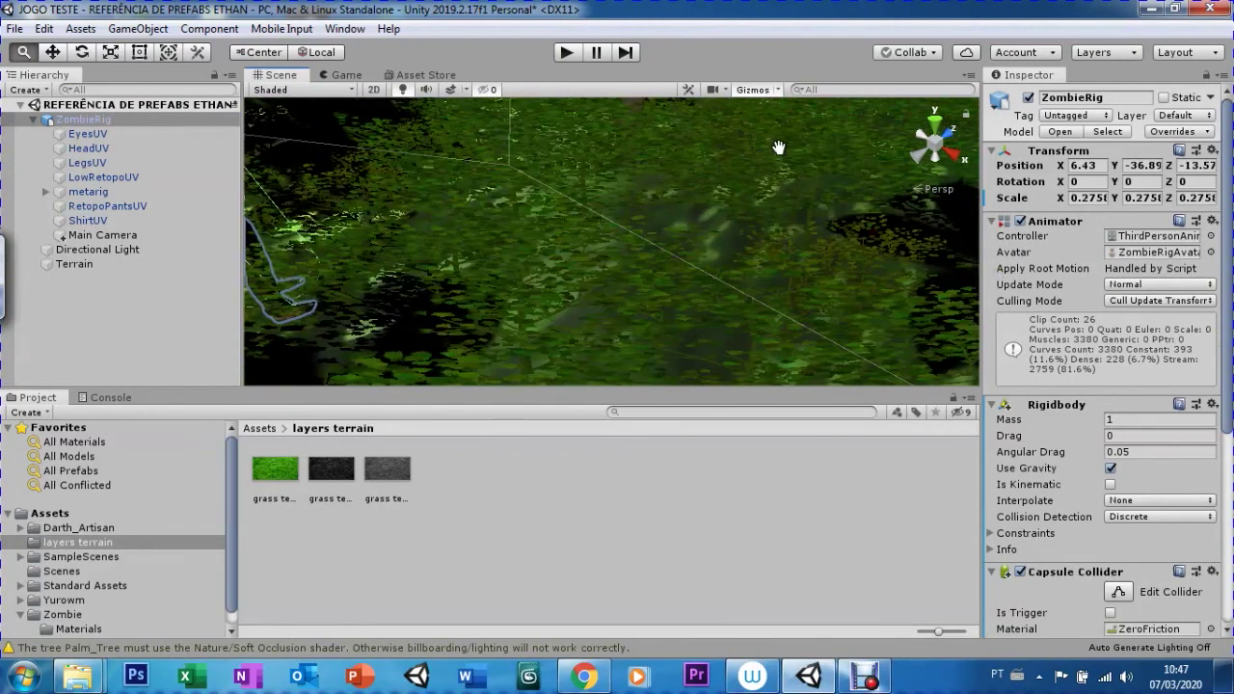
# - Reselect the terrain and return to its Paint Texture settings
pyautogui.click(761, 229)
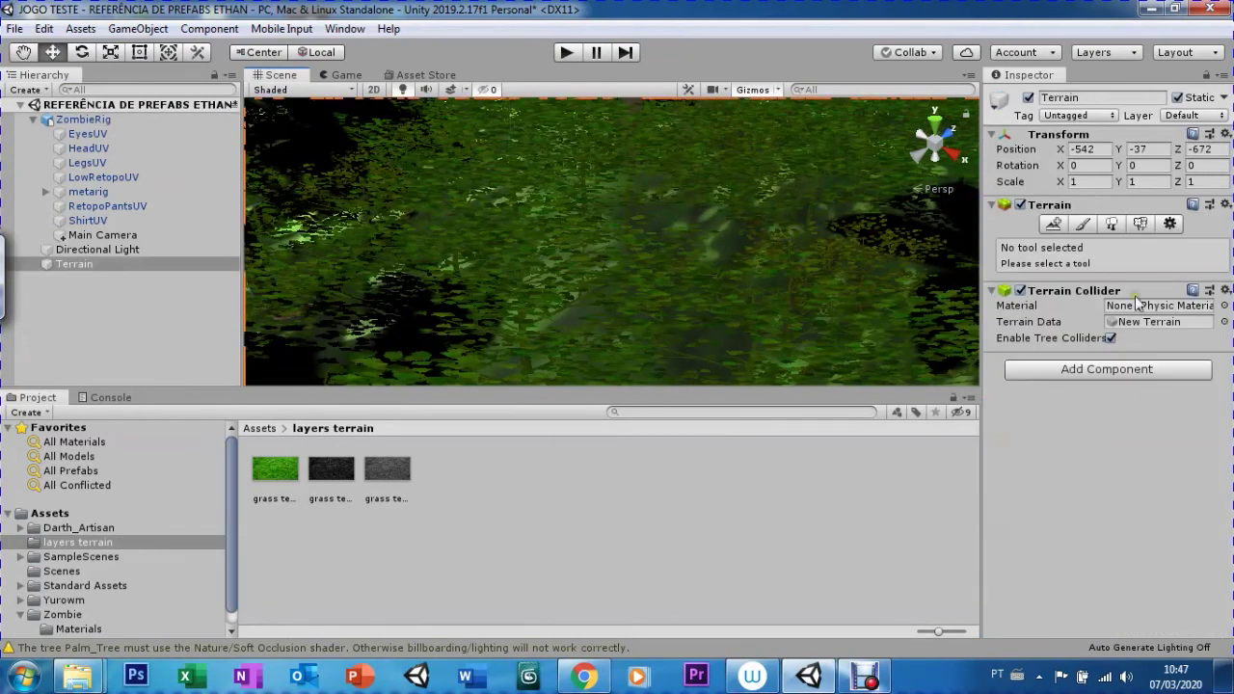
pyautogui.click(1081, 225)
pyautogui.scroll(-1, 1211, 366)
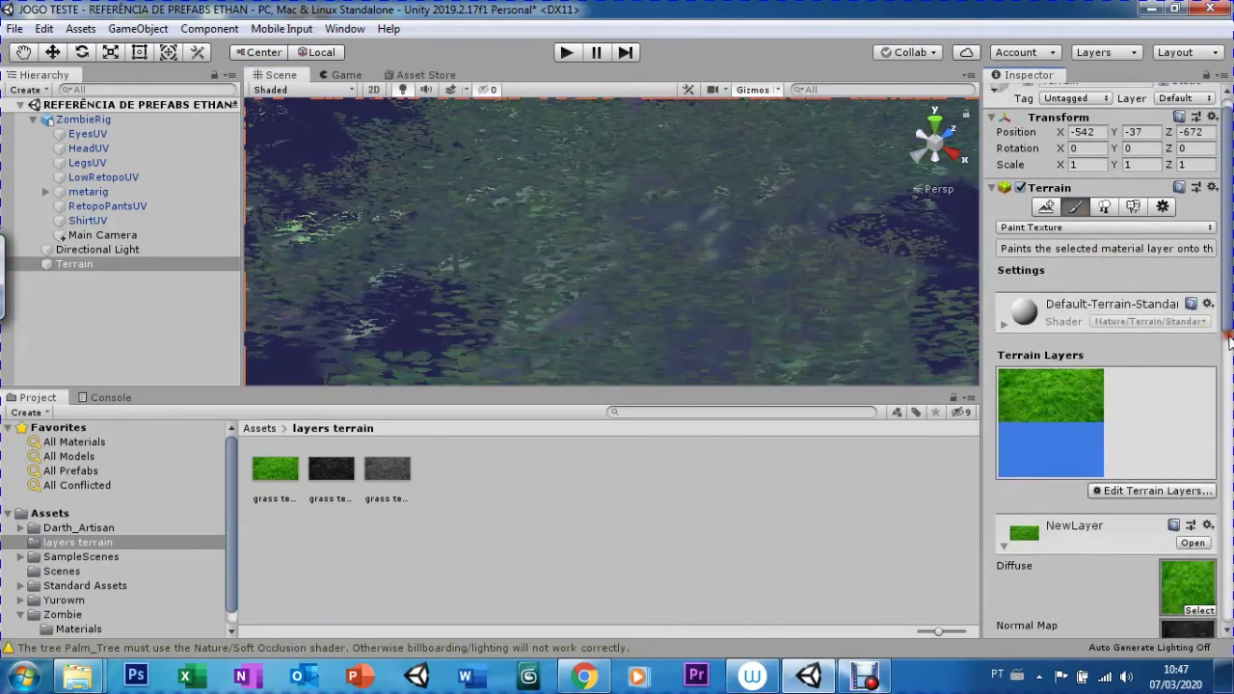
# - Set the grass layer's normal scale to 1, after trying 2 and 6
pyautogui.scroll(-4, 1213, 395)
pyautogui.scroll(-2, 1217, 424)
pyautogui.click(1124, 436)
pyautogui.write('2')
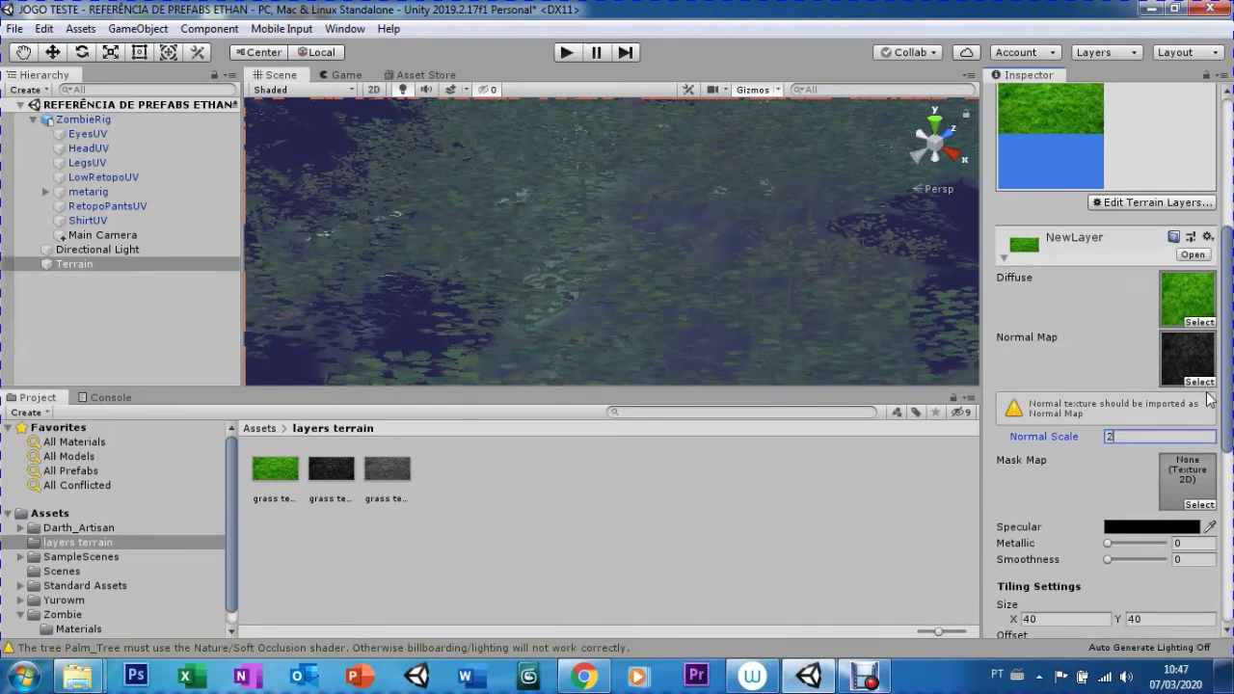
pyautogui.press('BackSpace')
pyautogui.write('6')
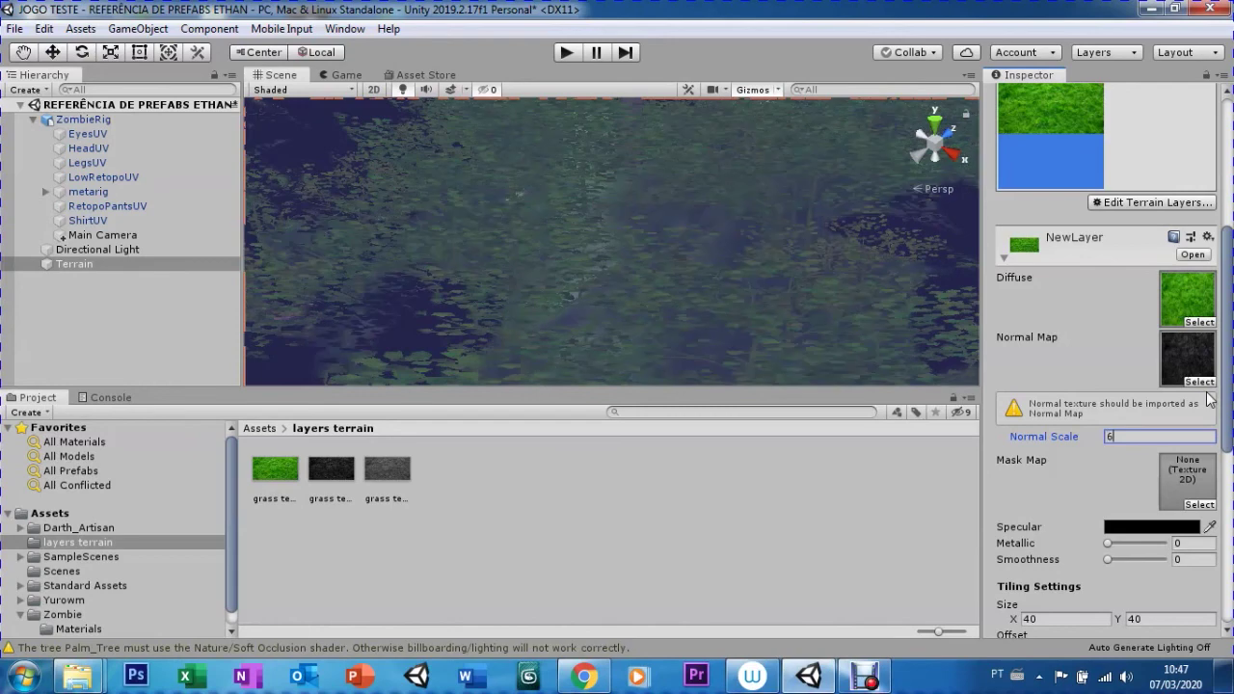
pyautogui.press('BackSpace')
pyautogui.write('1')
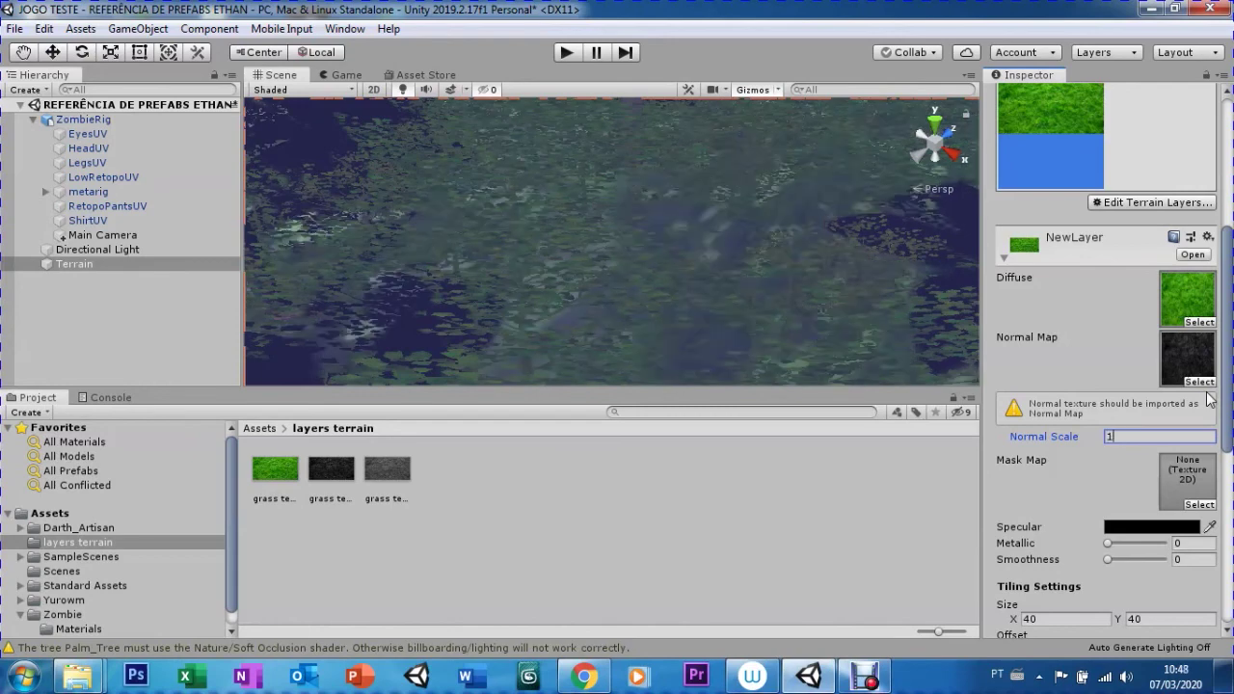
# - Raise the grass layer's smoothness to 0.63
pyautogui.moveTo(1226, 425); pyautogui.dragTo(1229, 465)
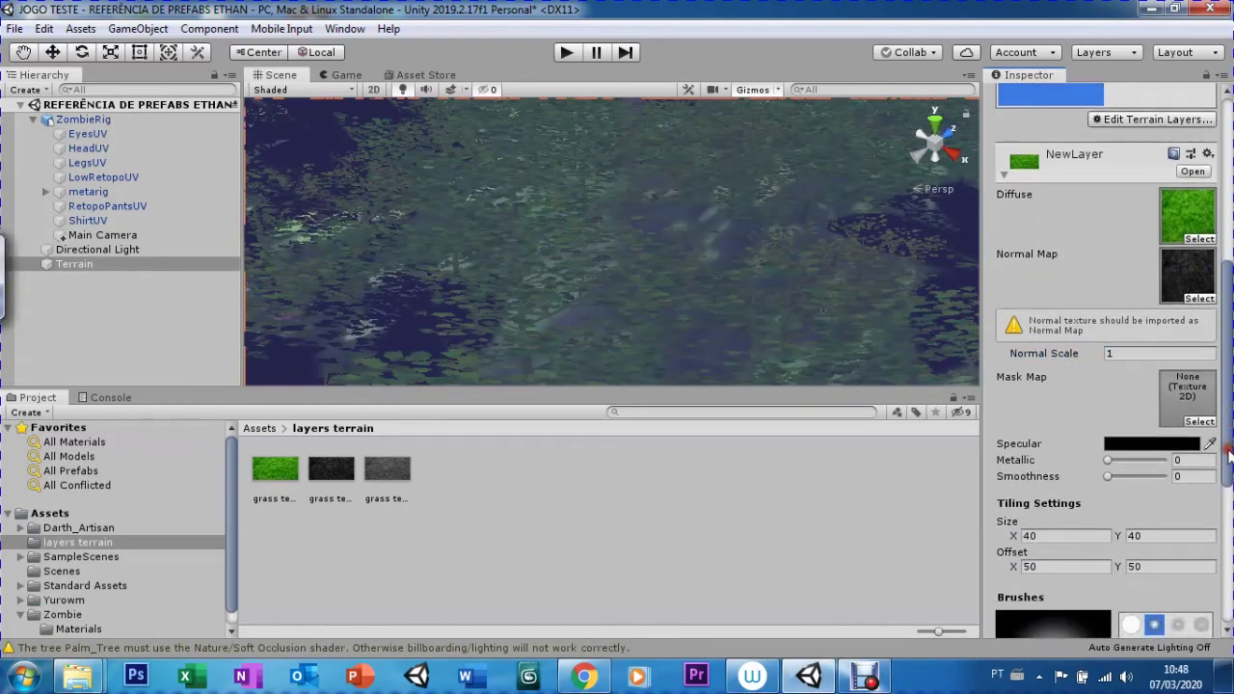
pyautogui.click(1130, 438)
pyautogui.moveTo(1111, 452)
pyautogui.mouseDown()
pyautogui.moveTo(1141, 439)
pyautogui.moveTo(1085, 445)
pyautogui.mouseUp()
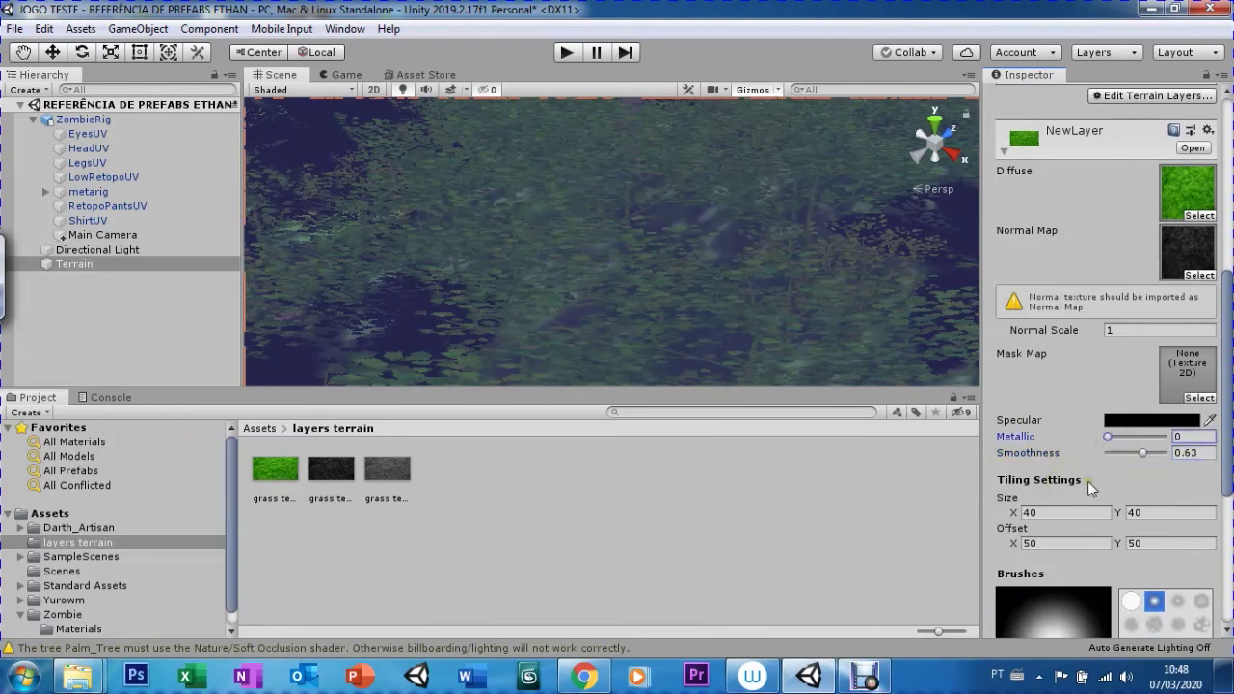
pyautogui.scroll(-3, 1046, 499)
pyautogui.moveTo(1228, 467)
pyautogui.mouseDown()
pyautogui.moveTo(1228, 546)
pyautogui.moveTo(1216, 426)
pyautogui.mouseUp()
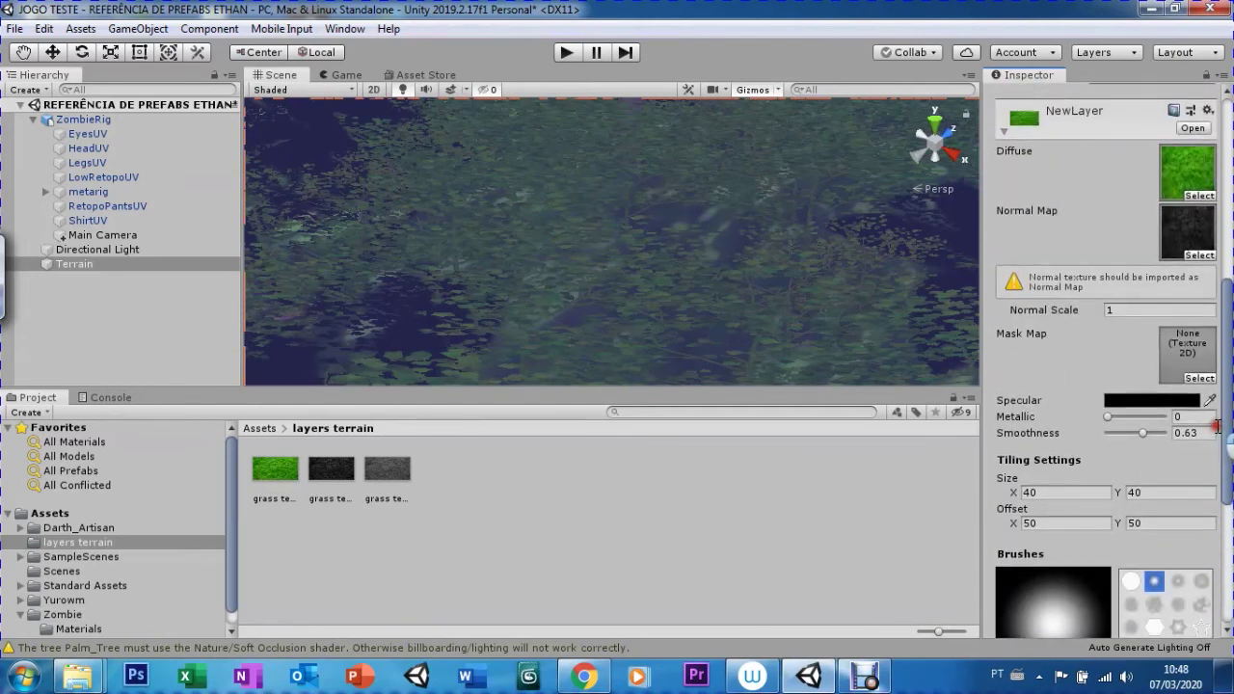
# - Set tiling size and offset to 10 × 10, then start play mode in the Game view
pyautogui.click(1080, 493)
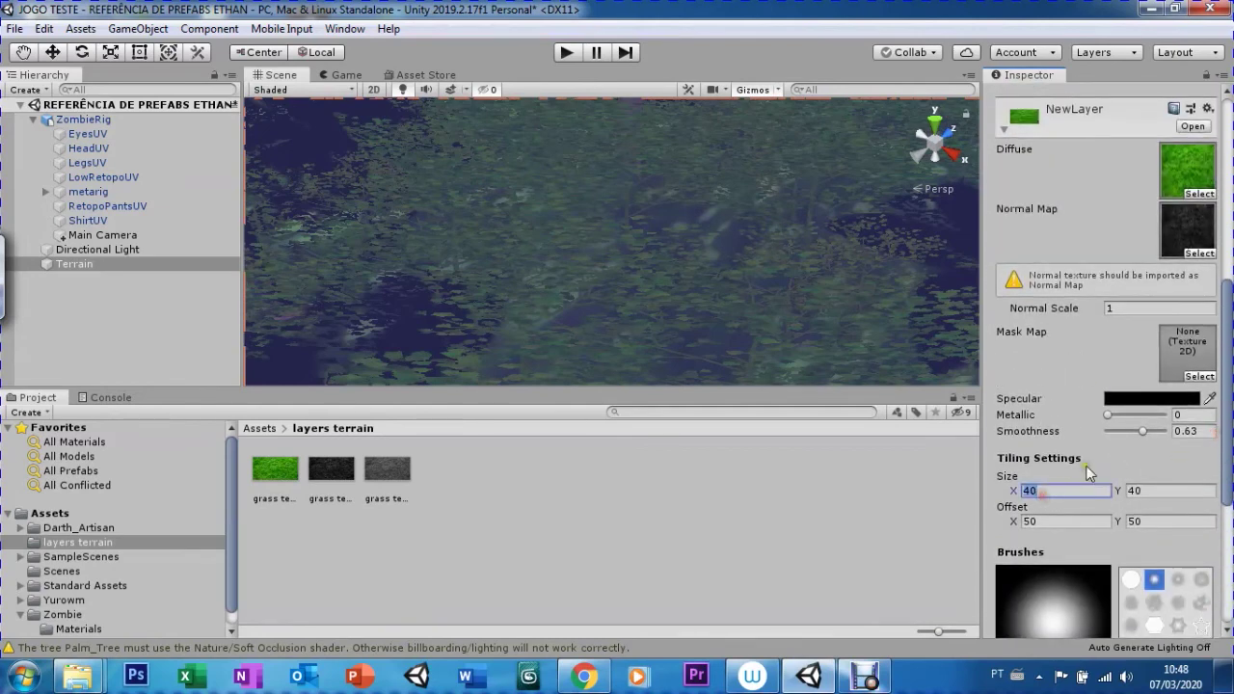
pyautogui.write('10')
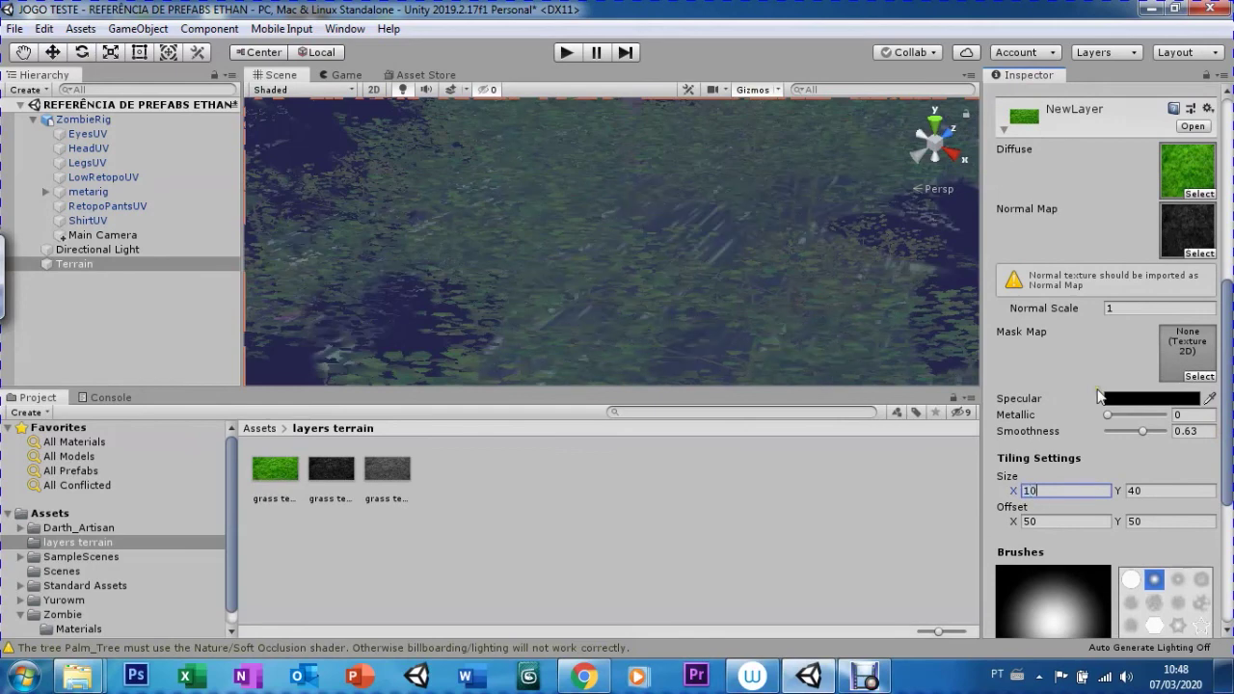
pyautogui.press('Tab')
pyautogui.write('10')
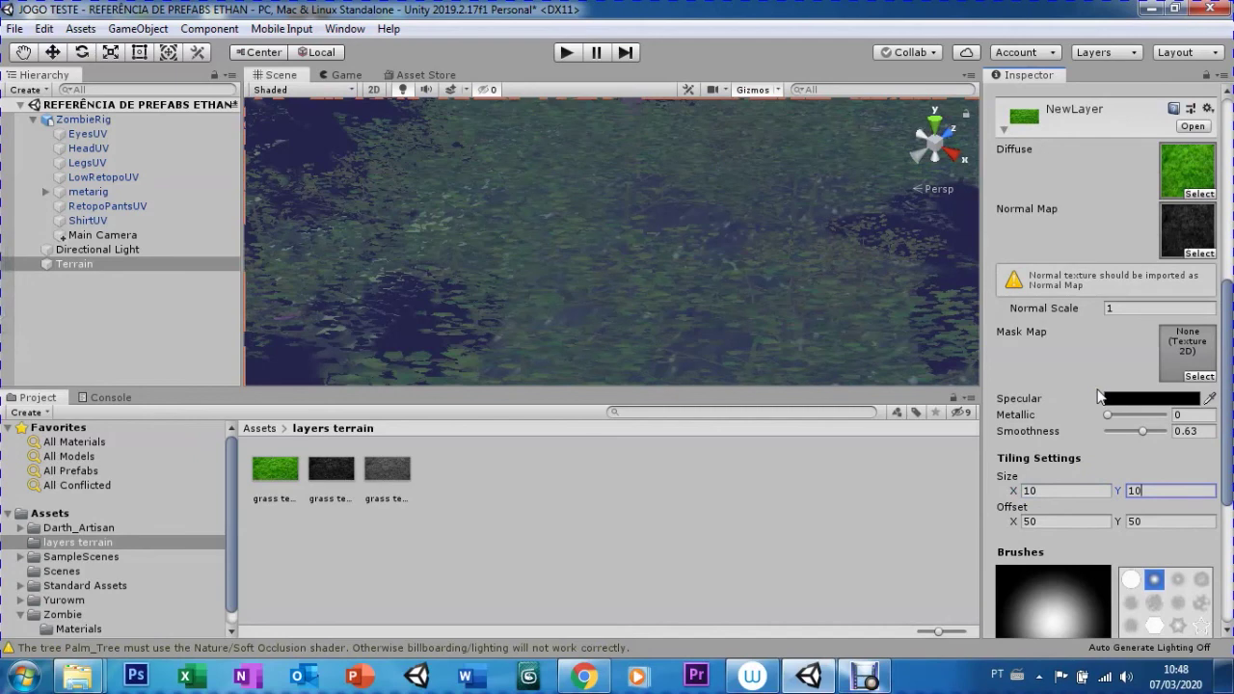
pyautogui.click(1038, 520)
pyautogui.write('10')
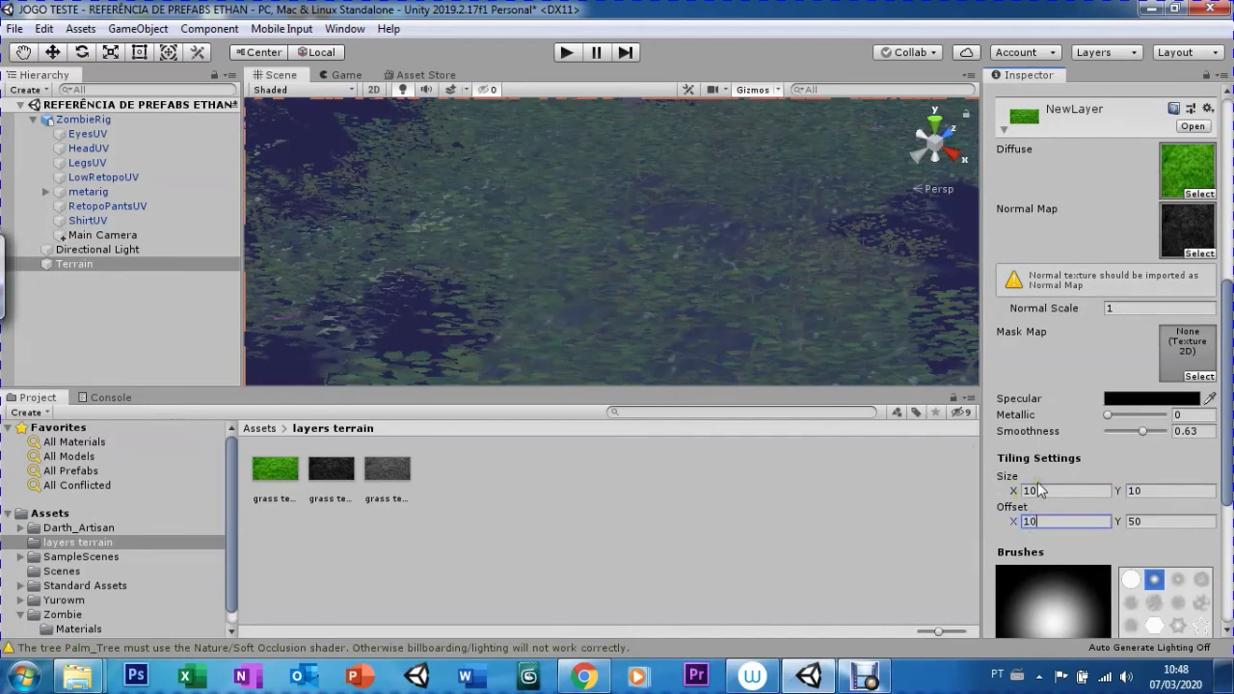
pyautogui.press('Tab')
pyautogui.write('10')
pyautogui.press('Return')
pyautogui.click(342, 75)
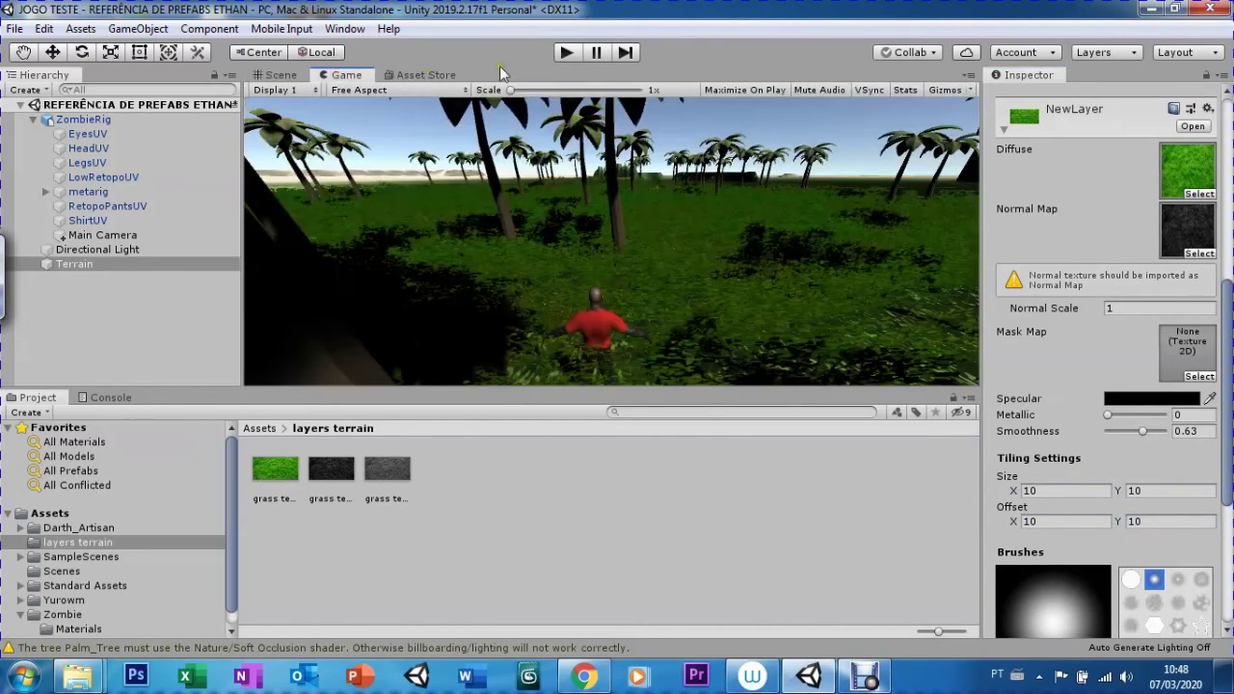
pyautogui.click(564, 55)
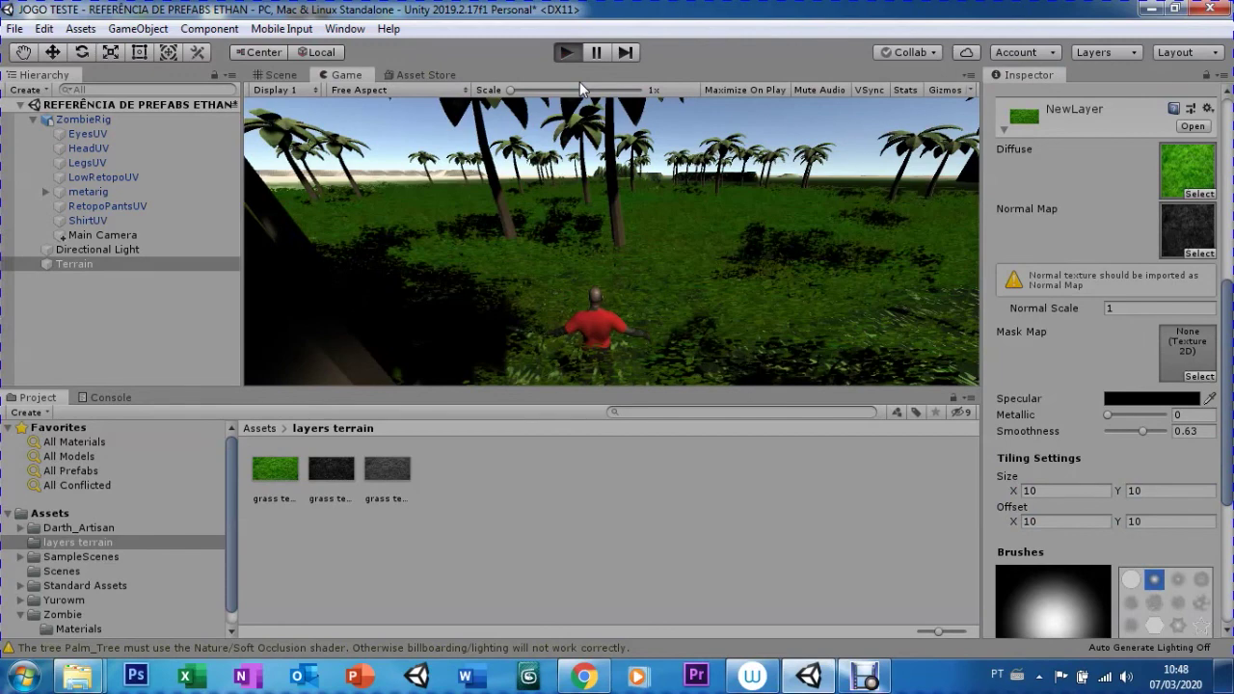
pyautogui.hotkey('ctrl', 'p')
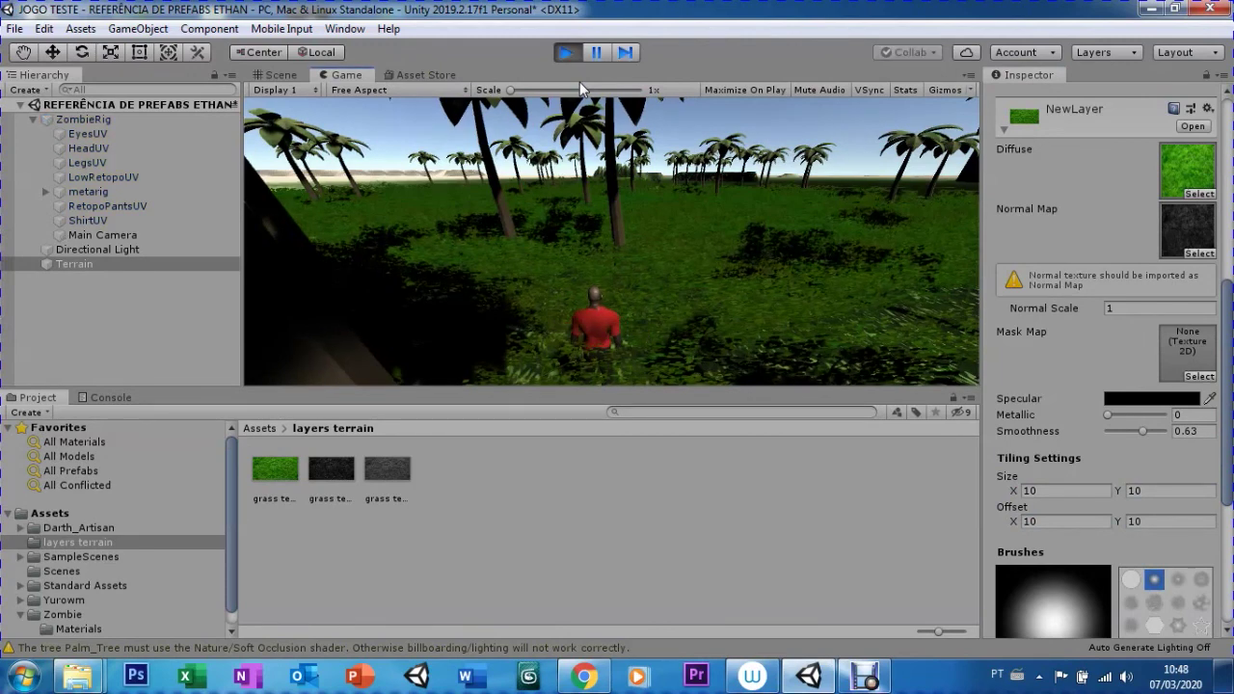
pyautogui.press('w')
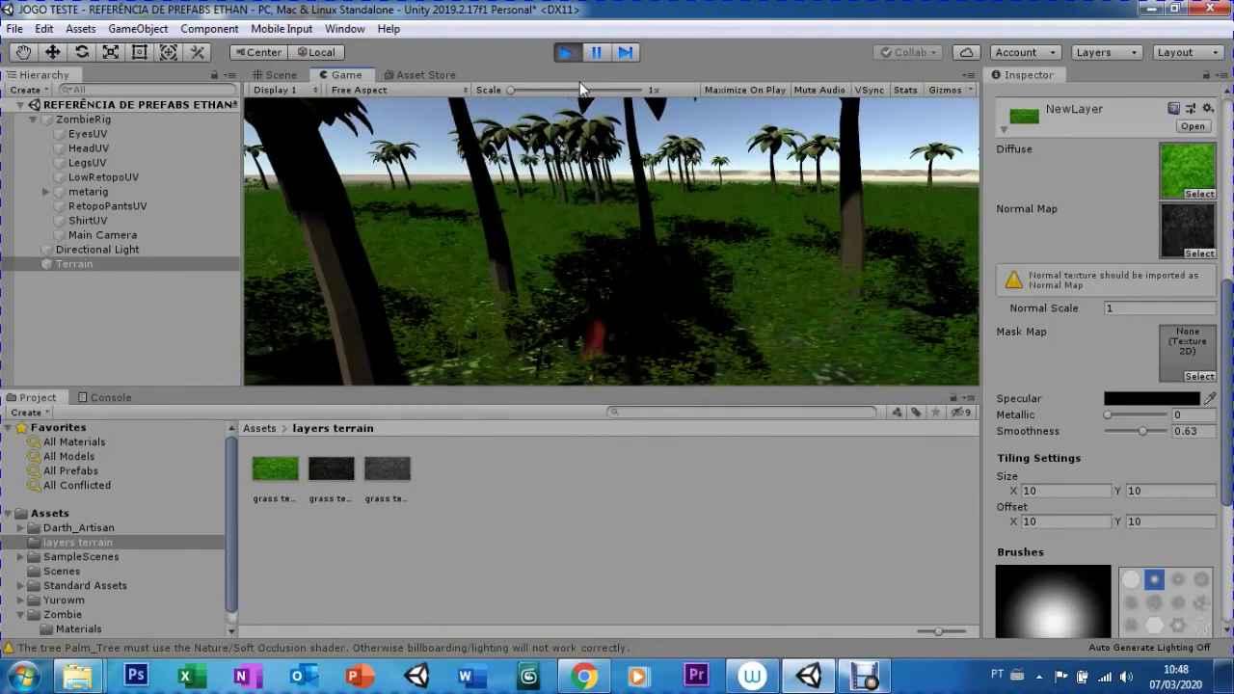
pyautogui.press('w')
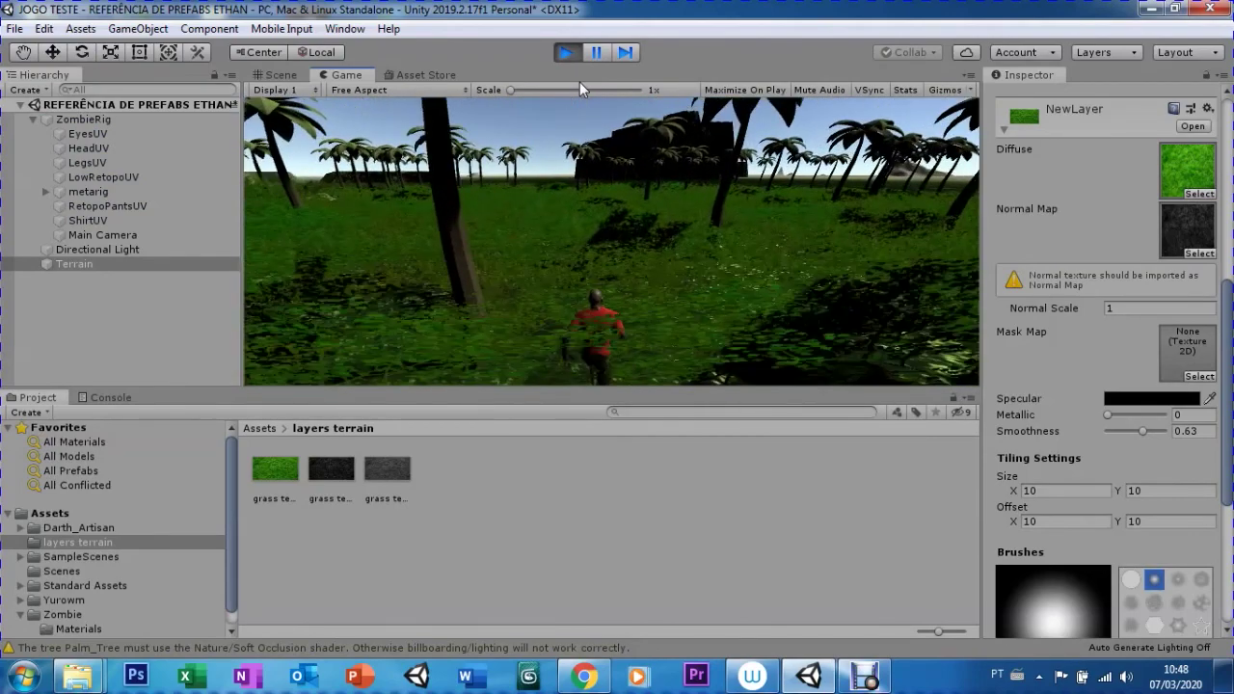
pyautogui.press('a')
pyautogui.press('w')
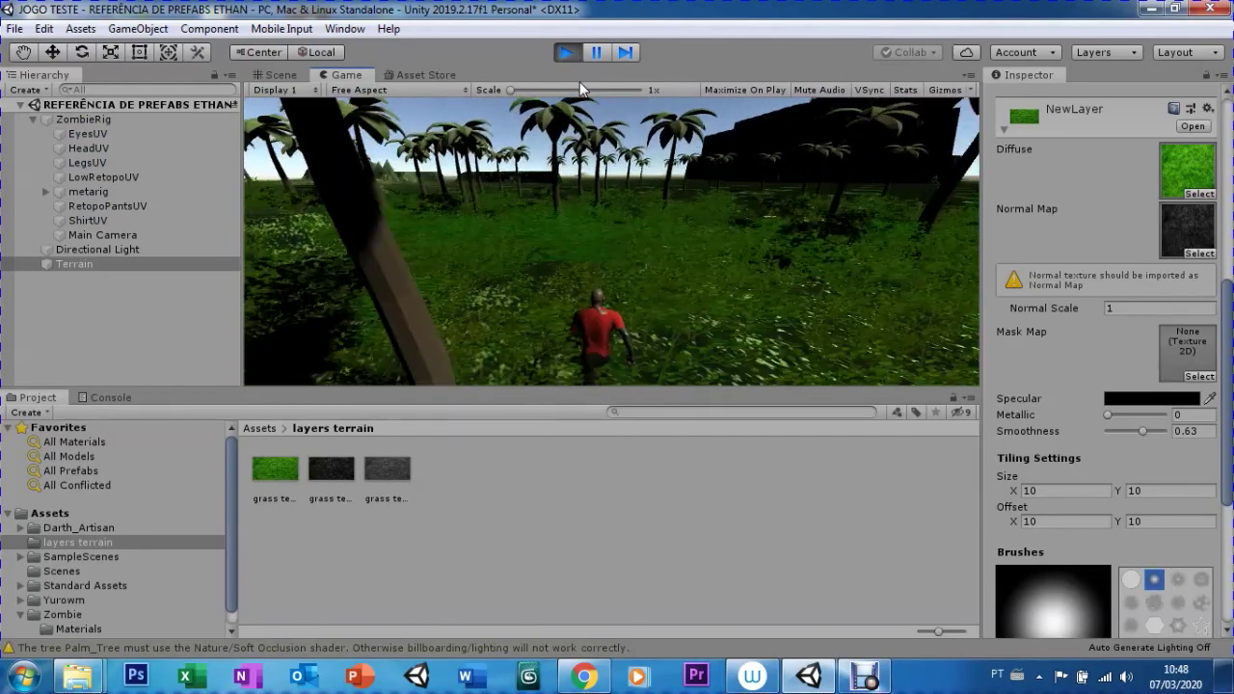
pyautogui.press('d')
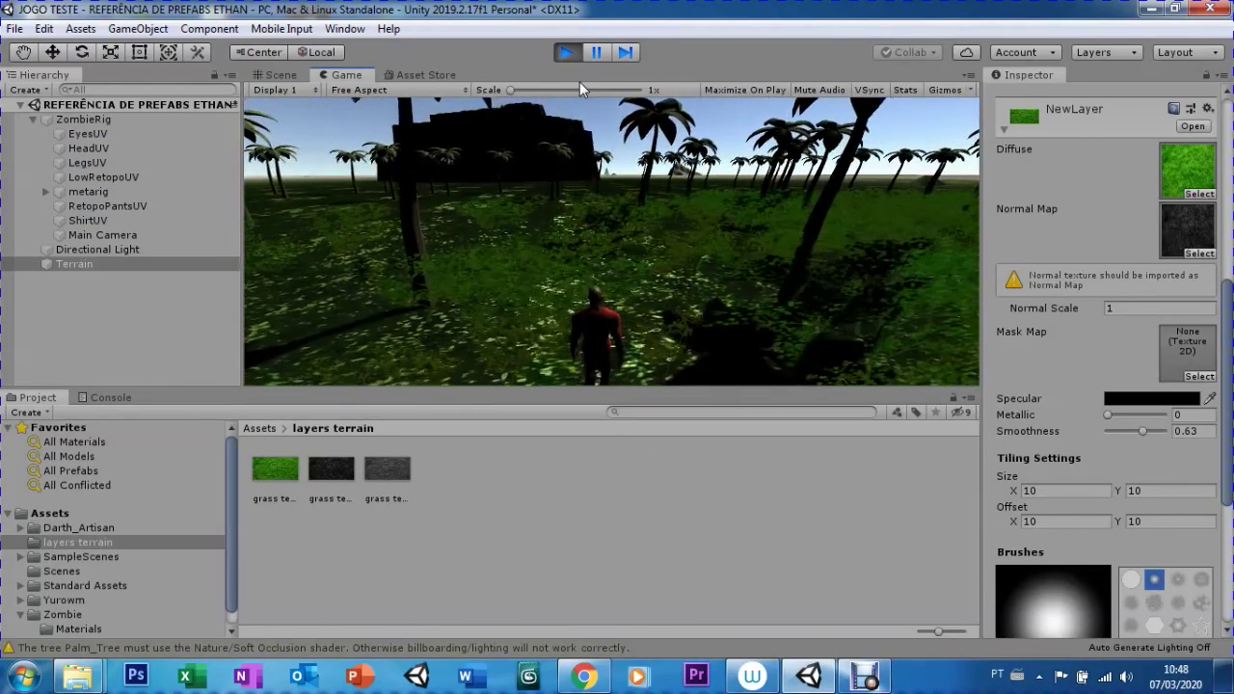
pyautogui.press('a')
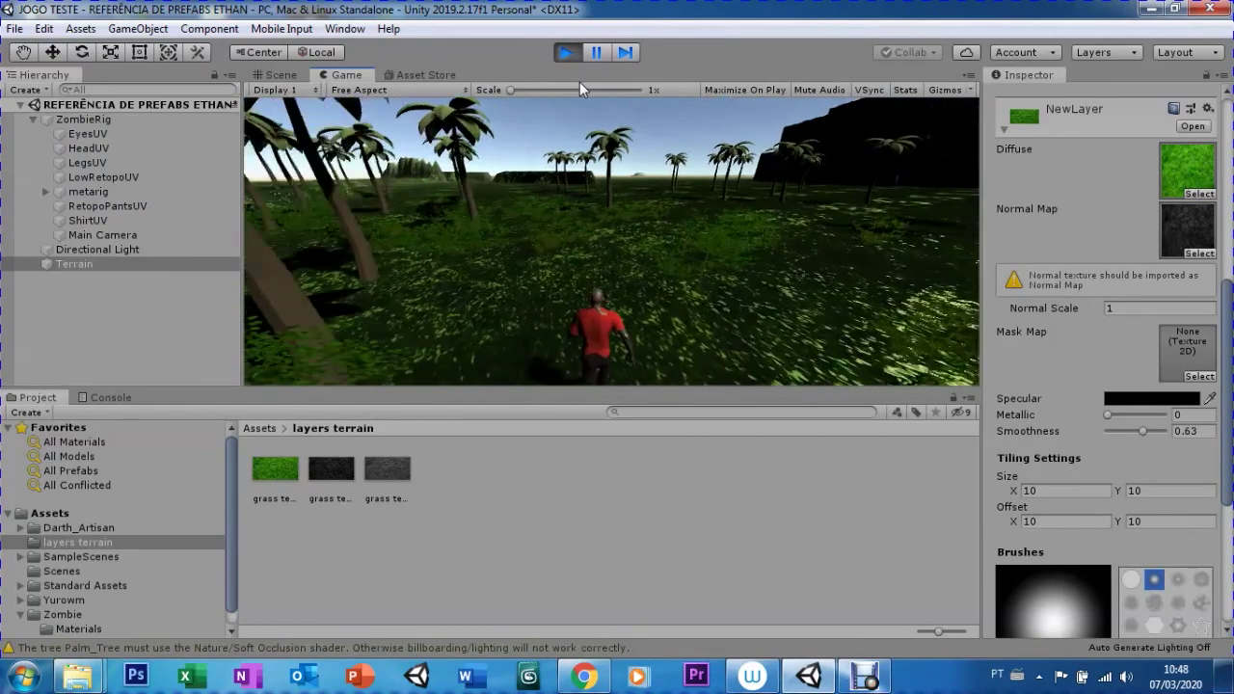
pyautogui.press('d')
pyautogui.press('a')
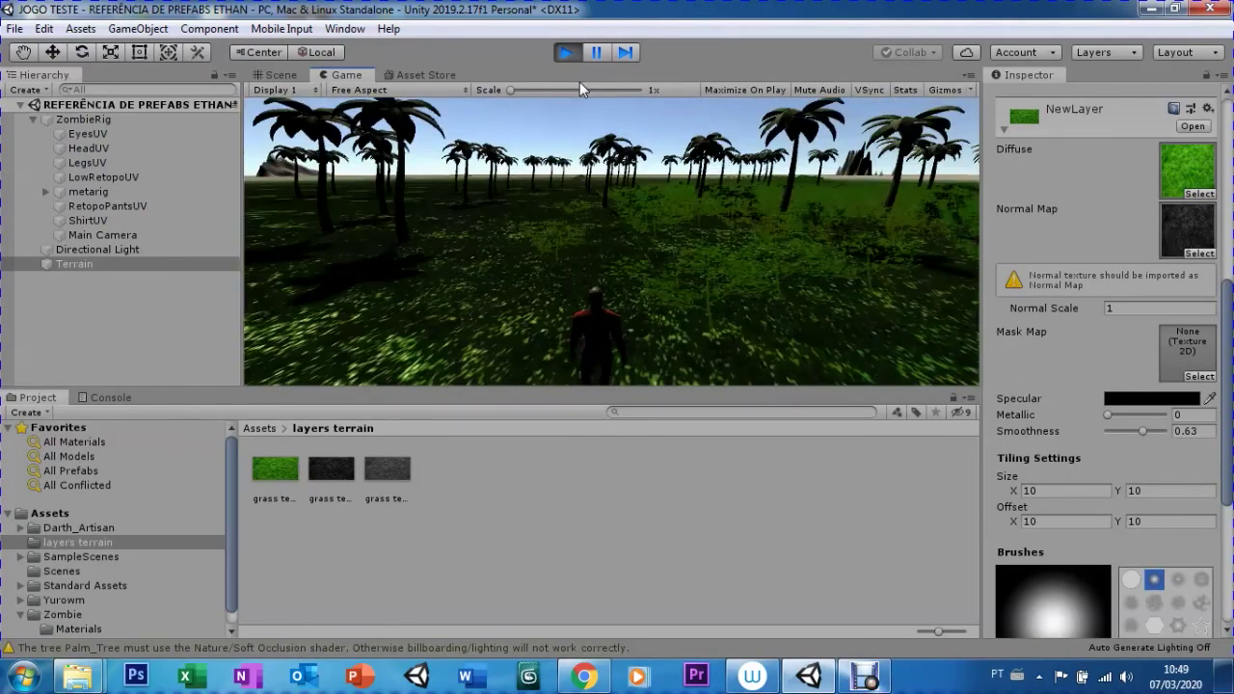
pyautogui.press('d')
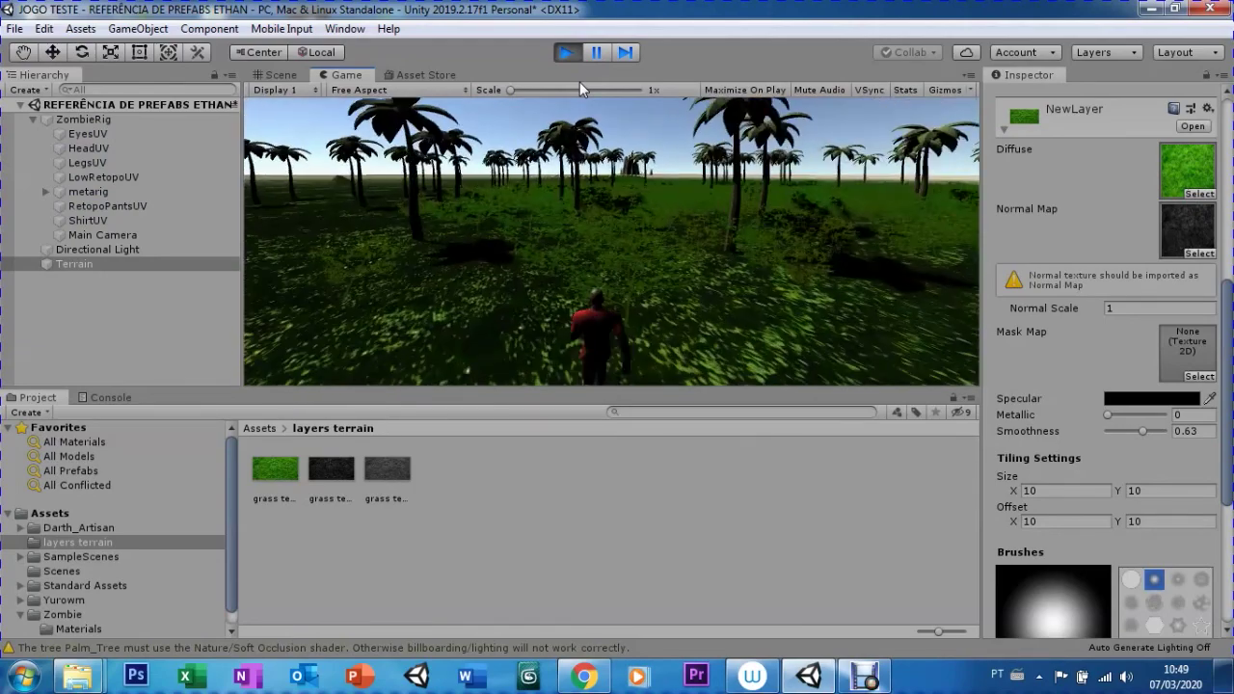
pyautogui.press('d')
pyautogui.press('a')
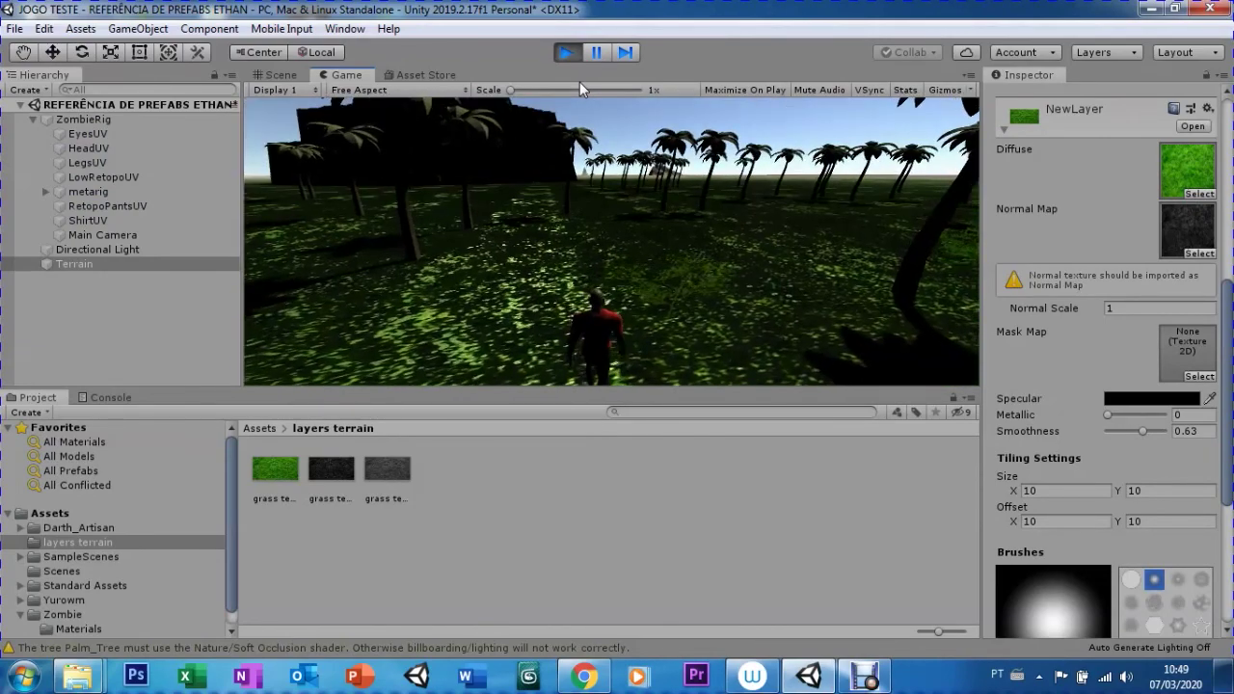
pyautogui.press('w')
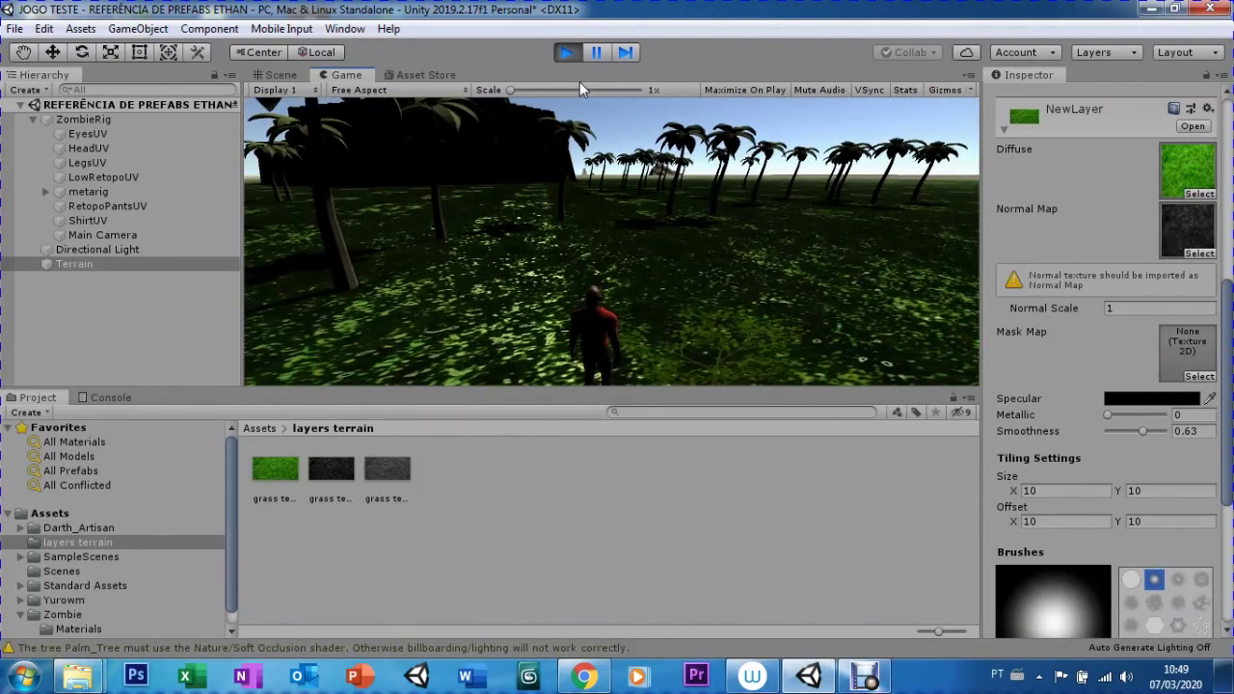
pyautogui.press('d')
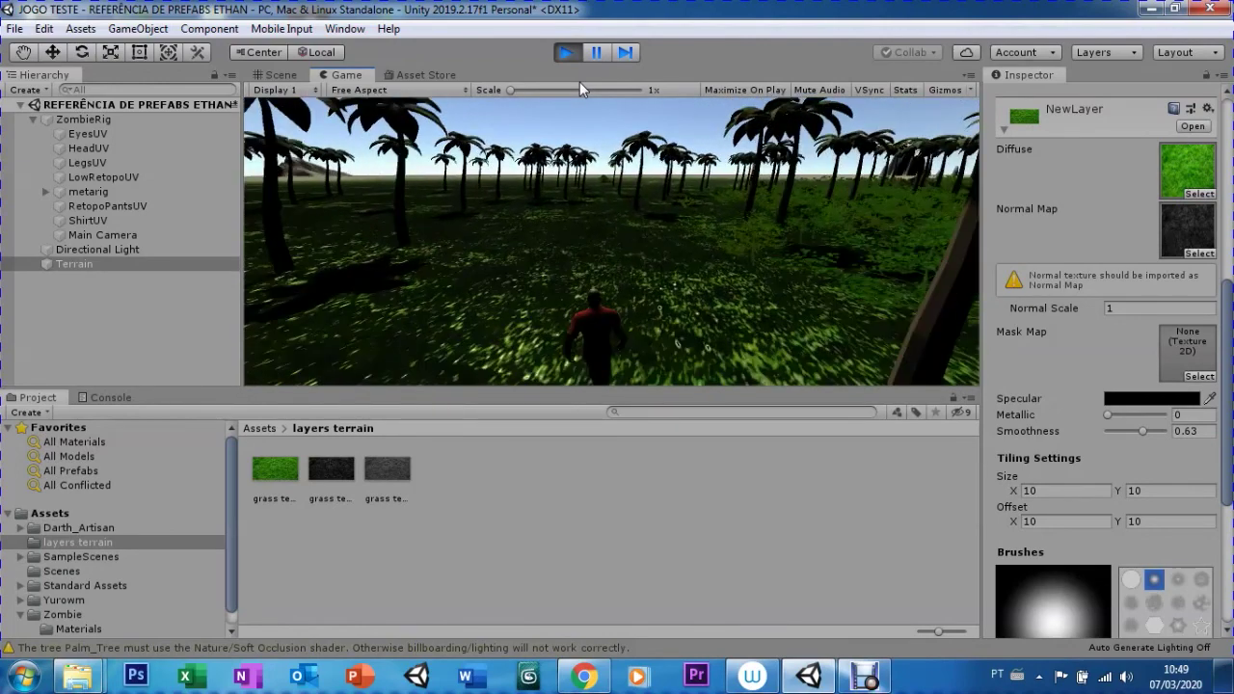
pyautogui.press('w')
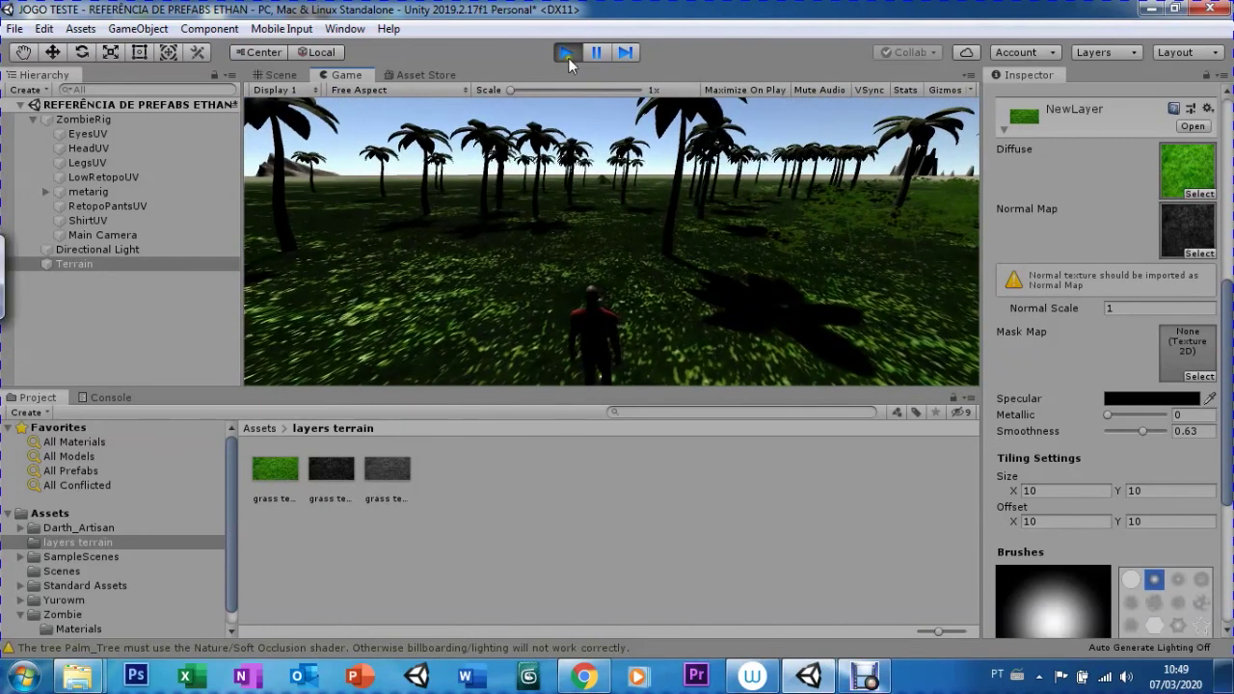
# - Stop play mode and scroll the terrain's Inspector back to the top
pyautogui.click(567, 54)
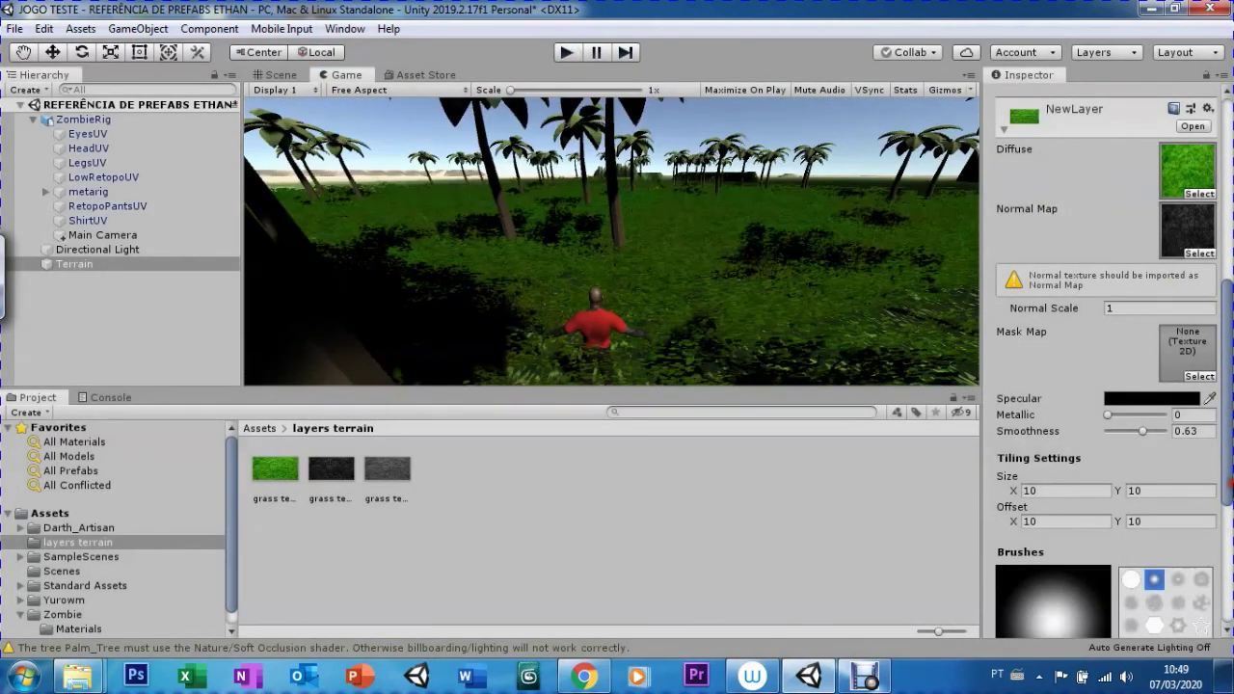
pyautogui.scroll(3, 1220, 133)
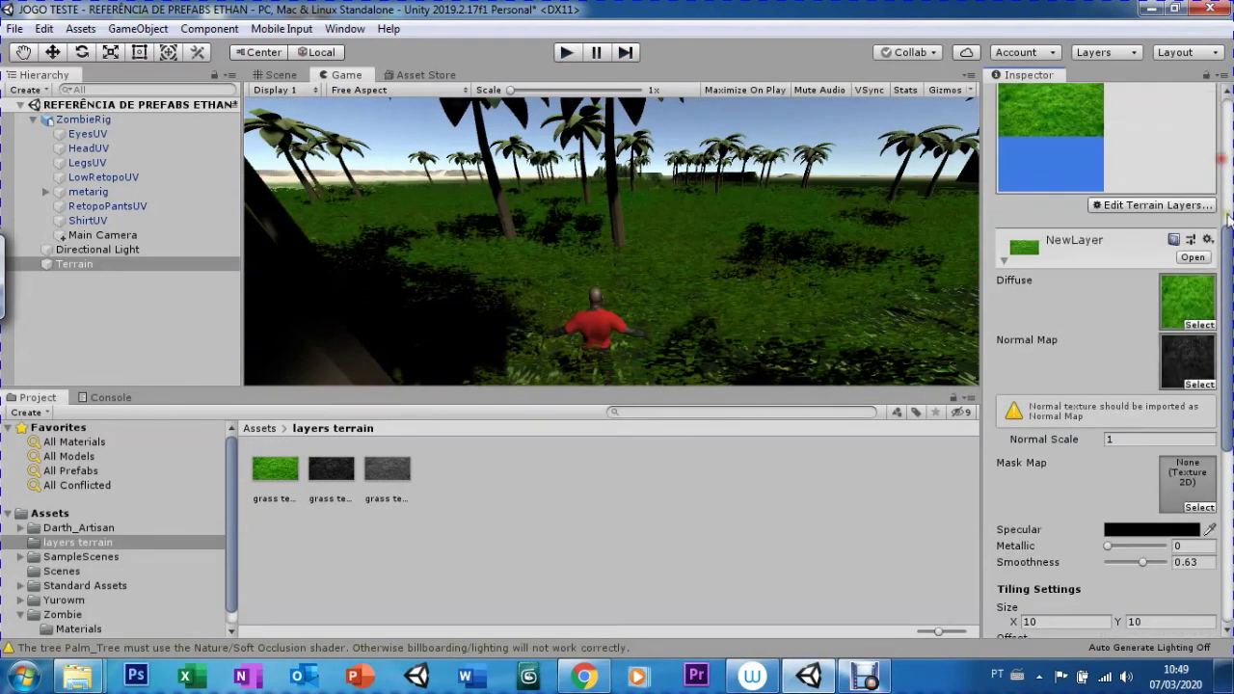
pyautogui.scroll(3, 1222, 163)
pyautogui.scroll(1, 1223, 164)
pyautogui.scroll(2, 1223, 159)
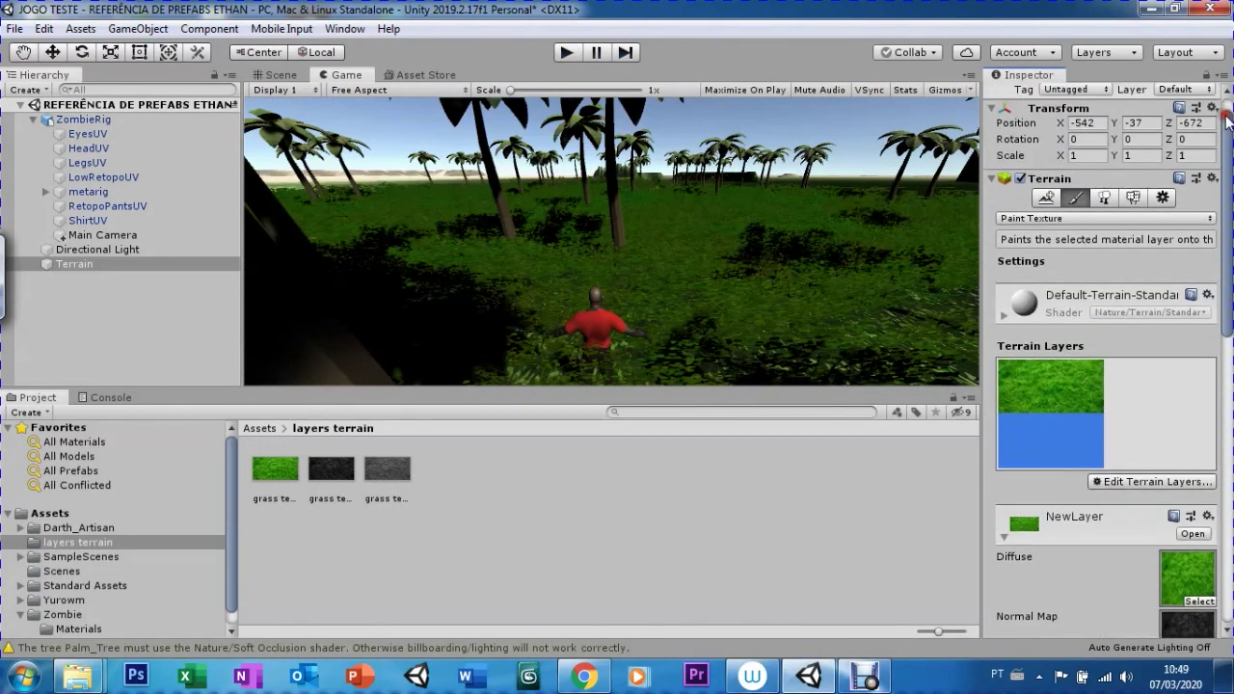
pyautogui.scroll(1, 1224, 144)
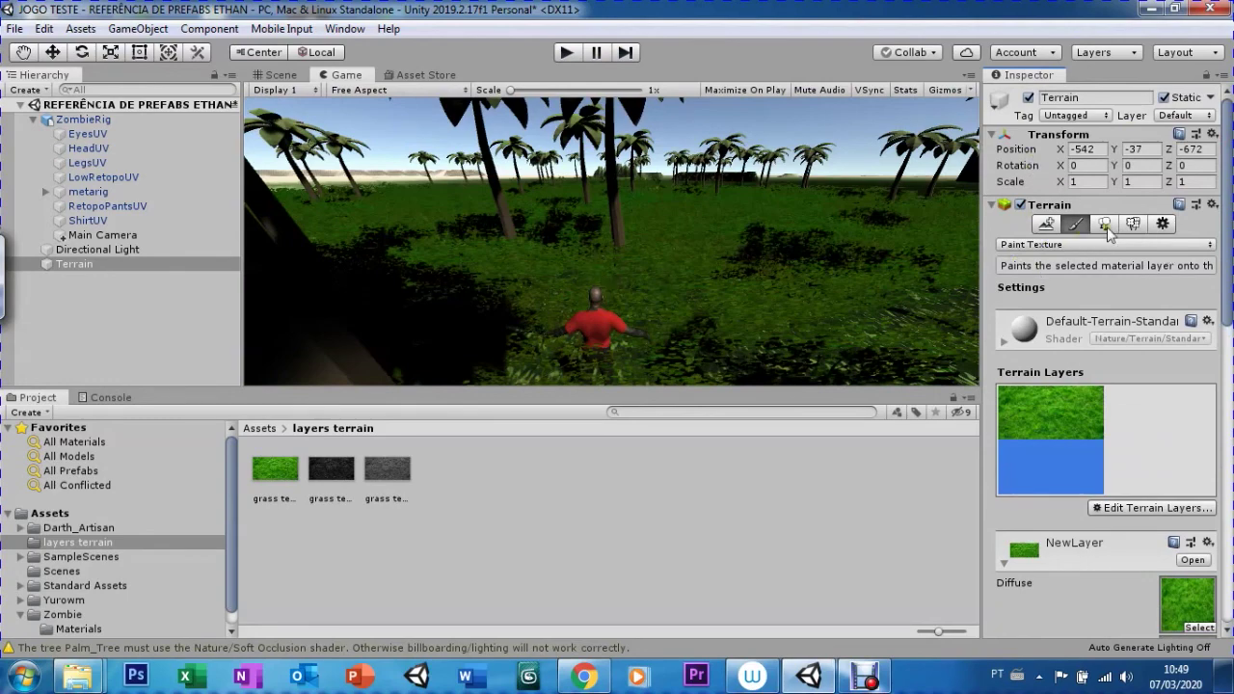
pyautogui.moveTo(1228, 307)
pyautogui.mouseDown()
pyautogui.moveTo(1226, 359)
pyautogui.moveTo(1106, 200)
pyautogui.mouseUp()
# - Collapse the Terrain and Terrain Collider components
pyautogui.click(990, 208)
pyautogui.click(990, 207)
pyautogui.click(990, 207)
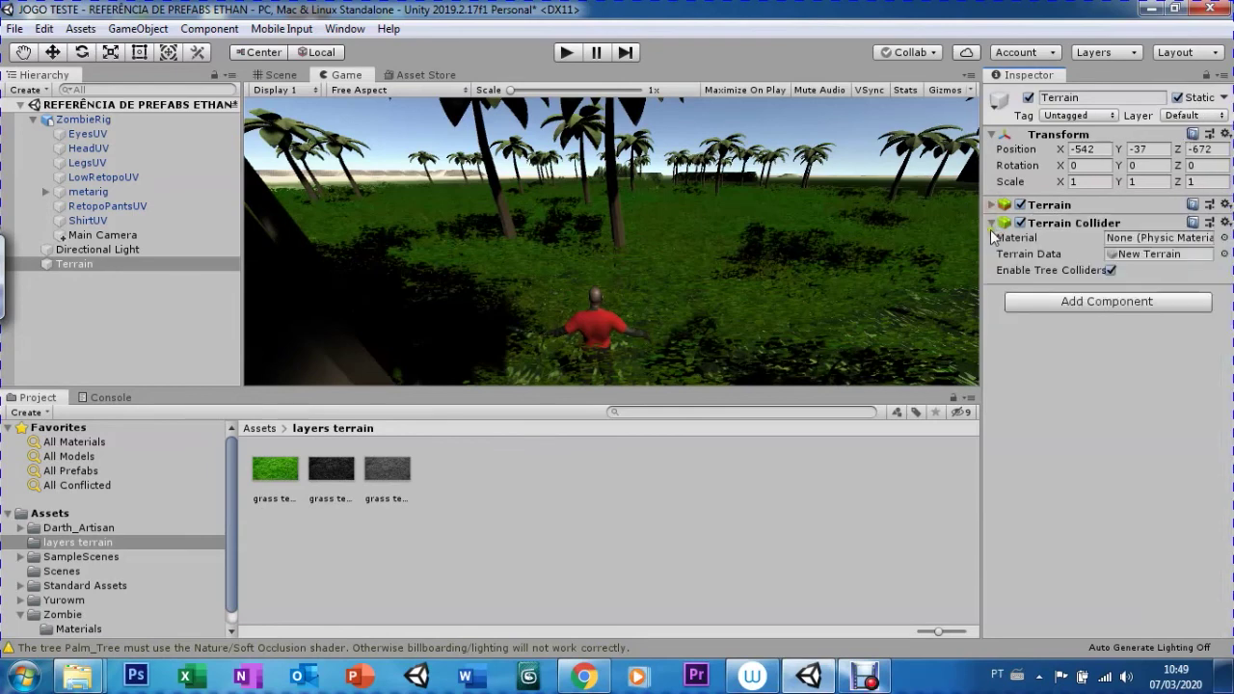
pyautogui.click(991, 224)
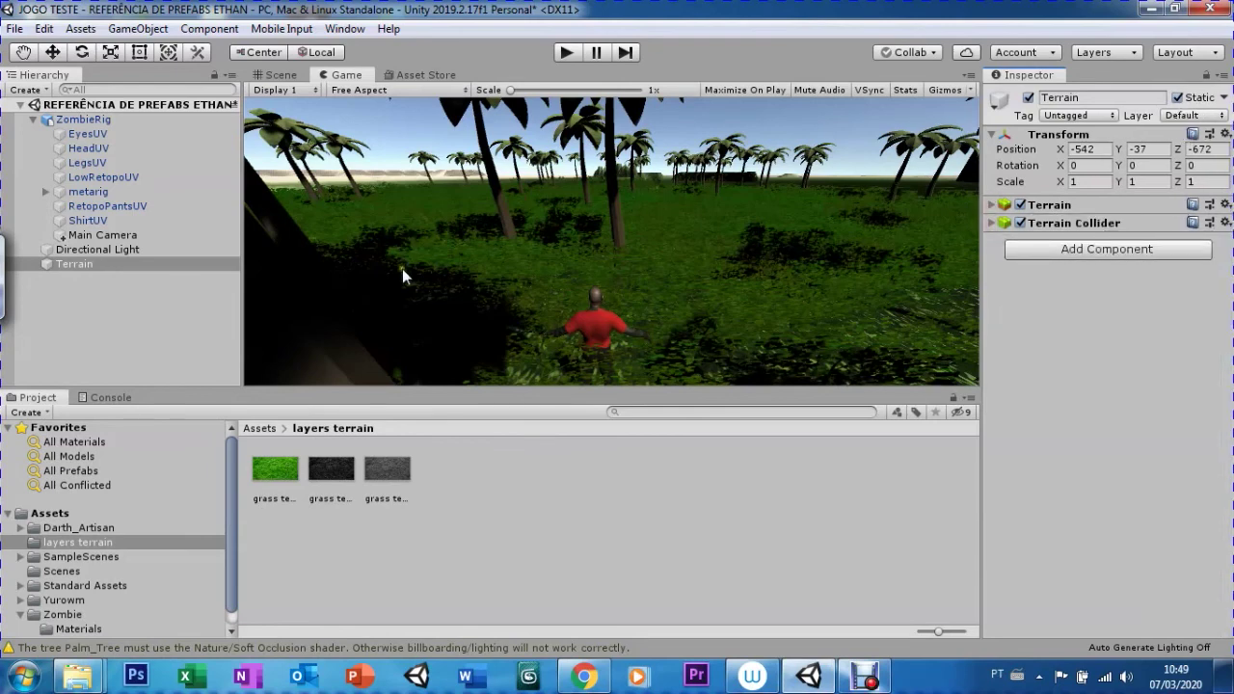